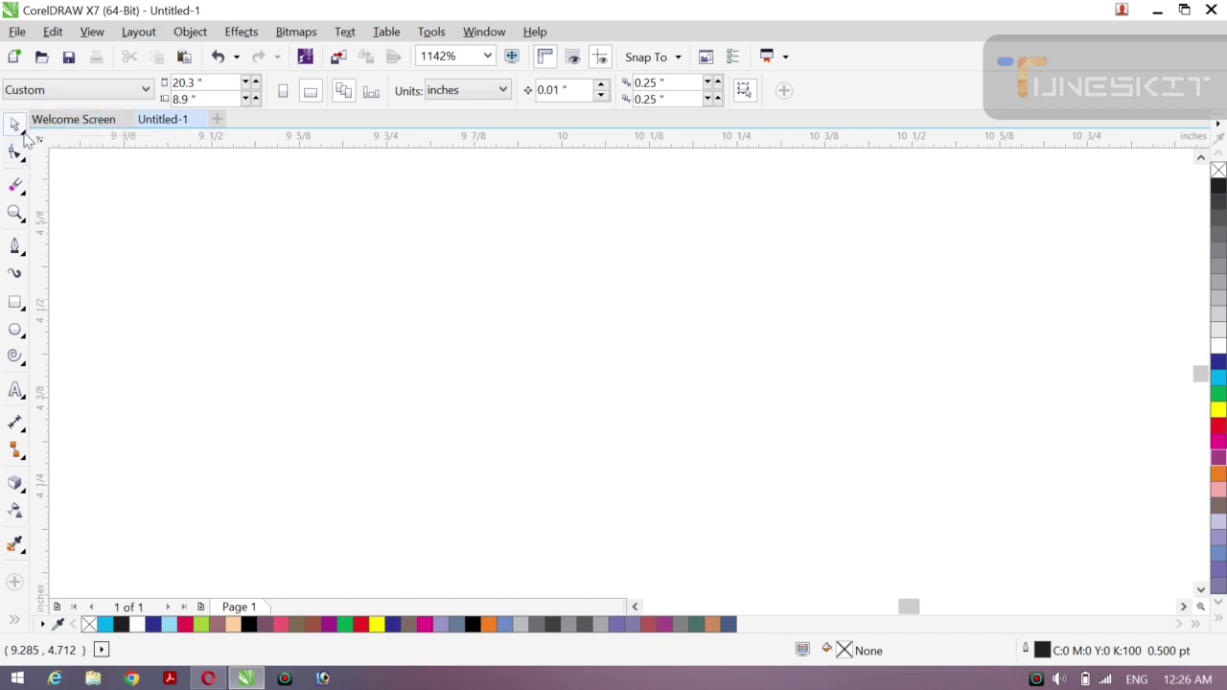
{"action": "left_click", "coordinate": [24, 135]}
{"action": "left_click", "coordinate": [24, 135]}
{"action": "left_click", "coordinate": [21, 138]}
{"action": "left_click", "coordinate": [50, 125]}
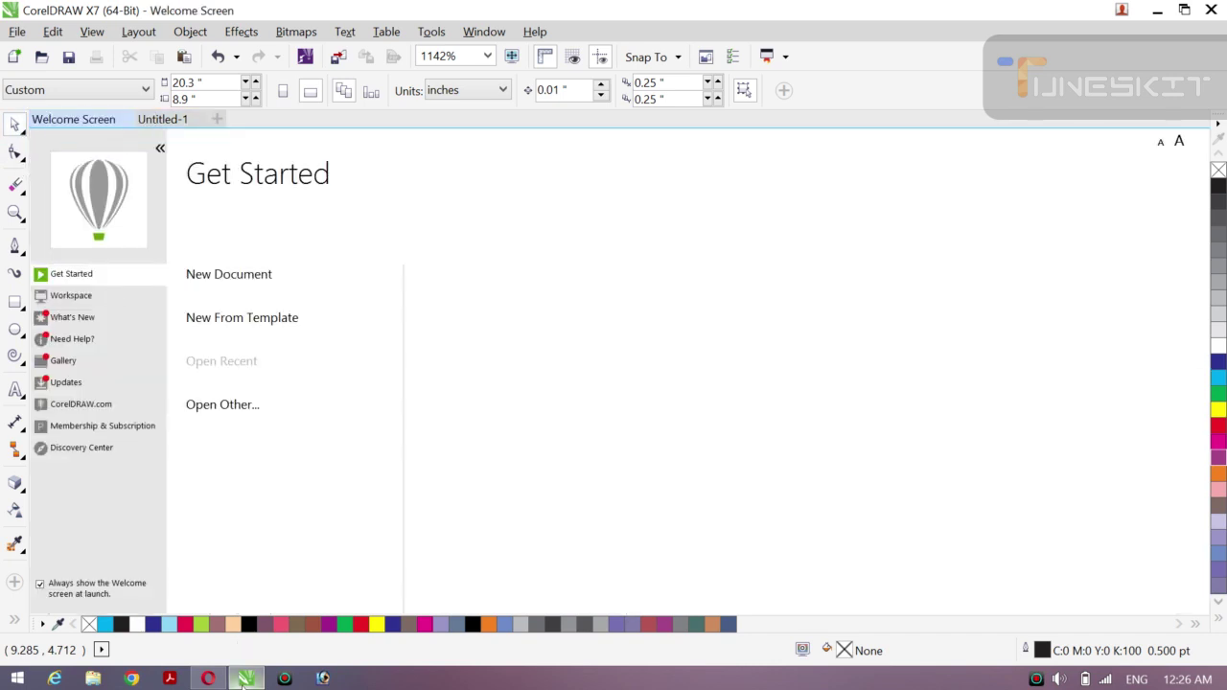
{"action": "mouse_move", "coordinate": [242, 680]}
{"action": "left_click", "coordinate": [230, 590]}
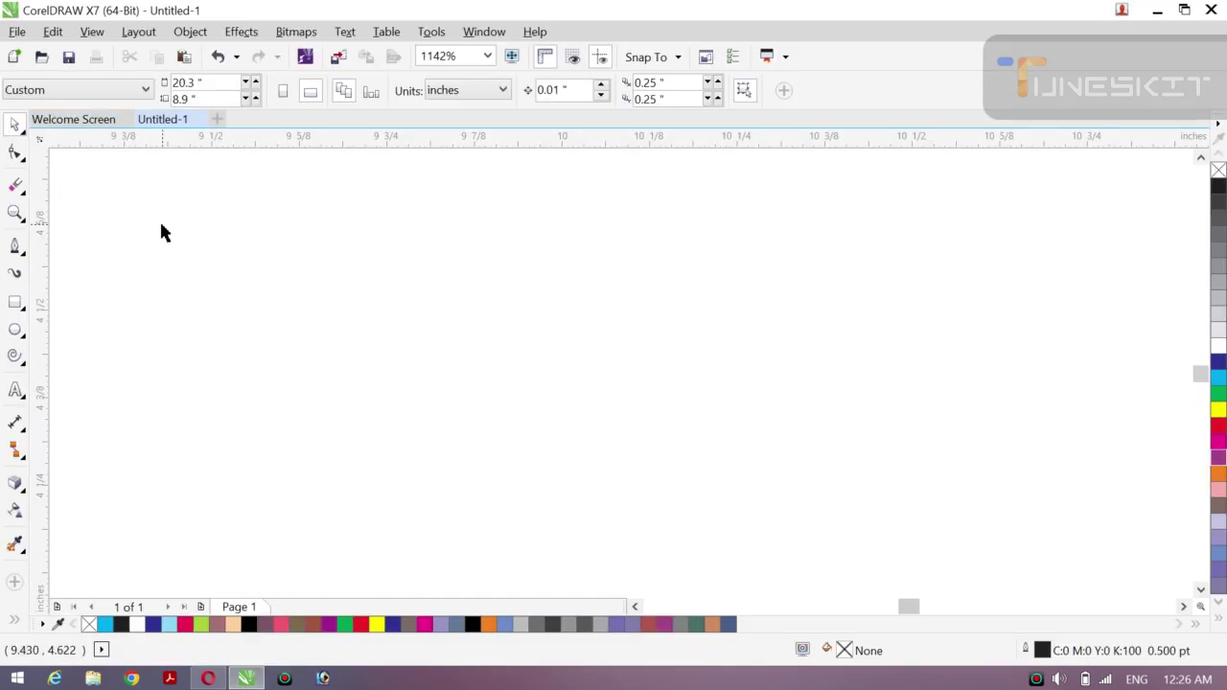
{"action": "left_click", "coordinate": [25, 136]}
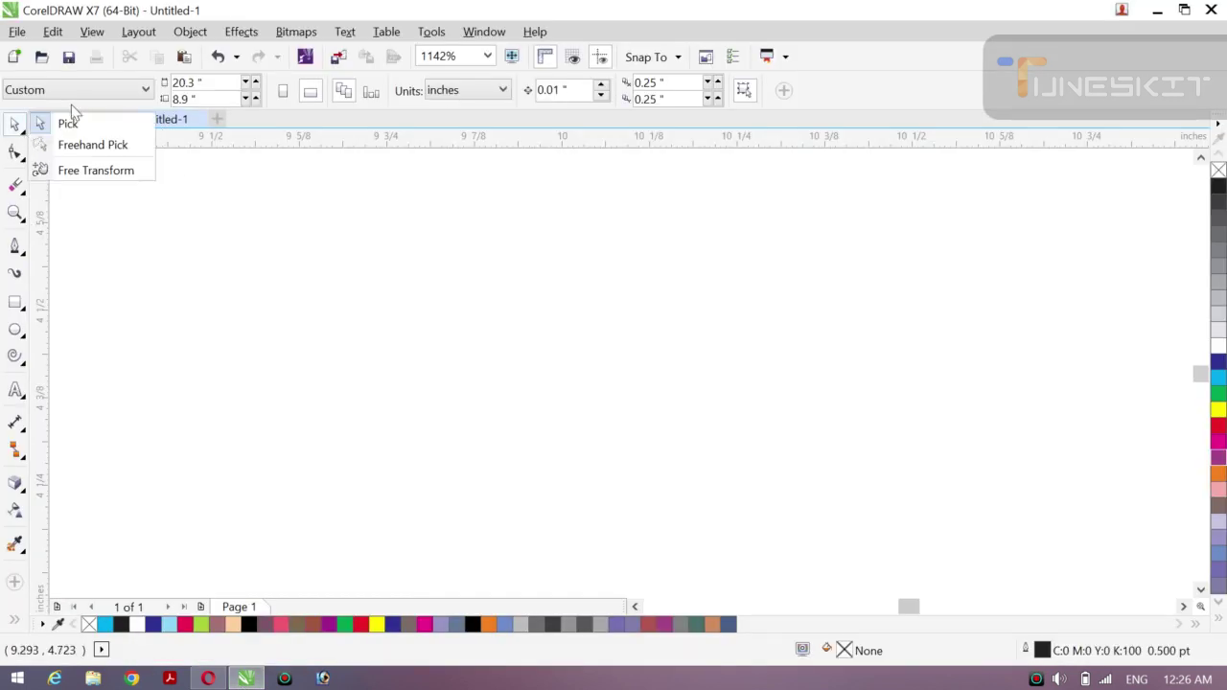
{"action": "left_click", "coordinate": [88, 145]}
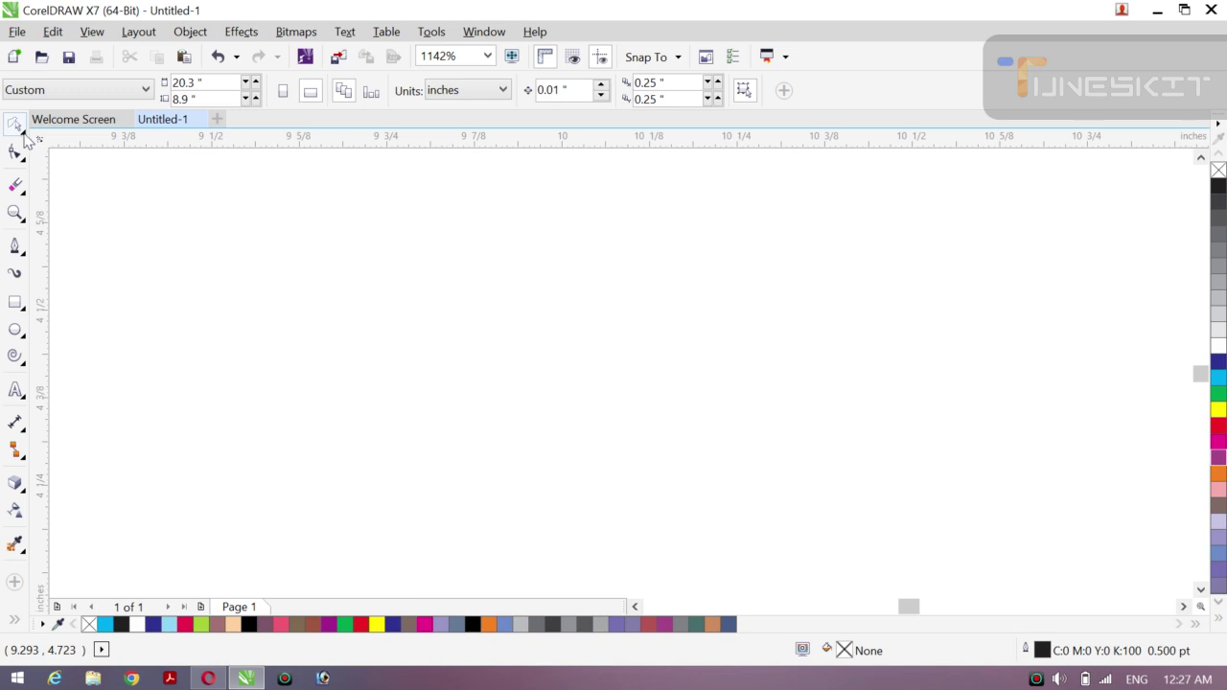
{"action": "left_click", "coordinate": [25, 136]}
{"action": "left_click", "coordinate": [55, 123]}
{"action": "left_click", "coordinate": [1064, 681]}
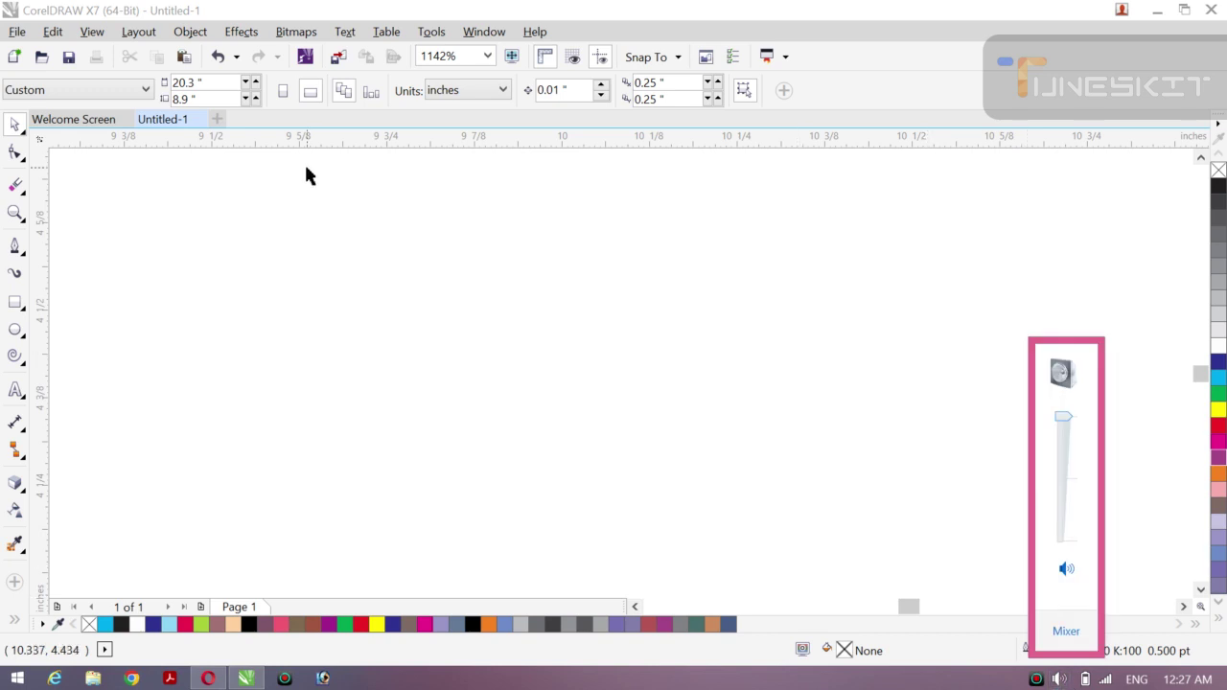
{"action": "left_click", "coordinate": [26, 139]}
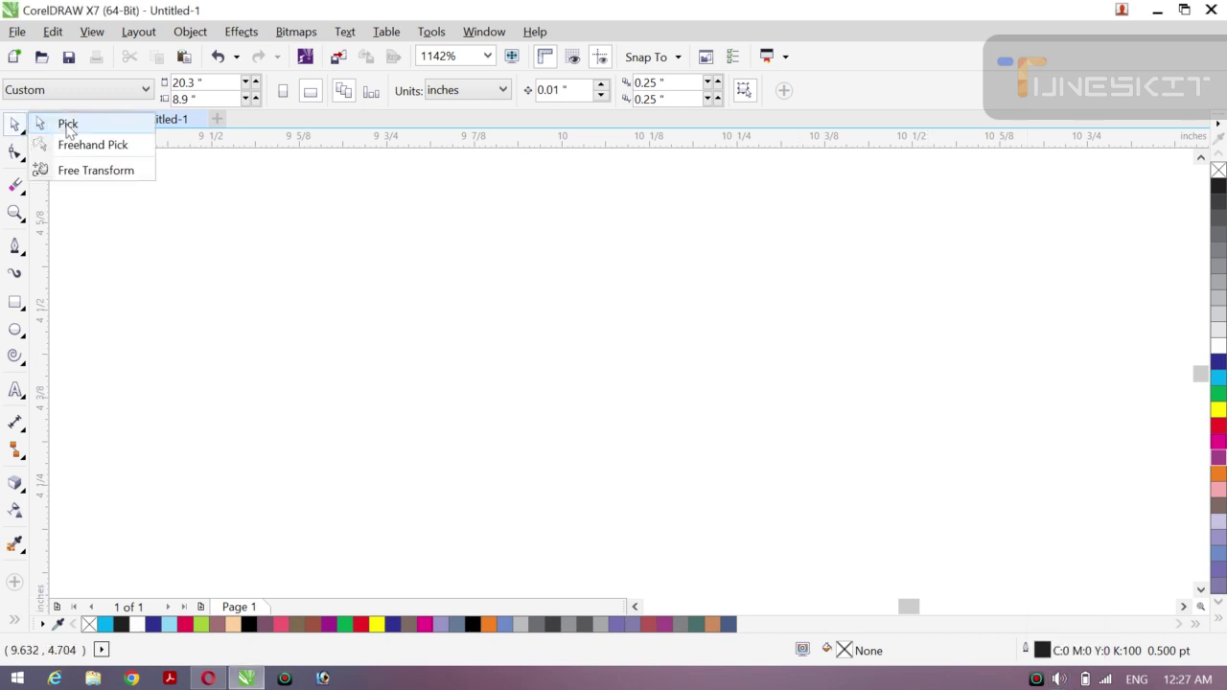
{"action": "left_click", "coordinate": [34, 127]}
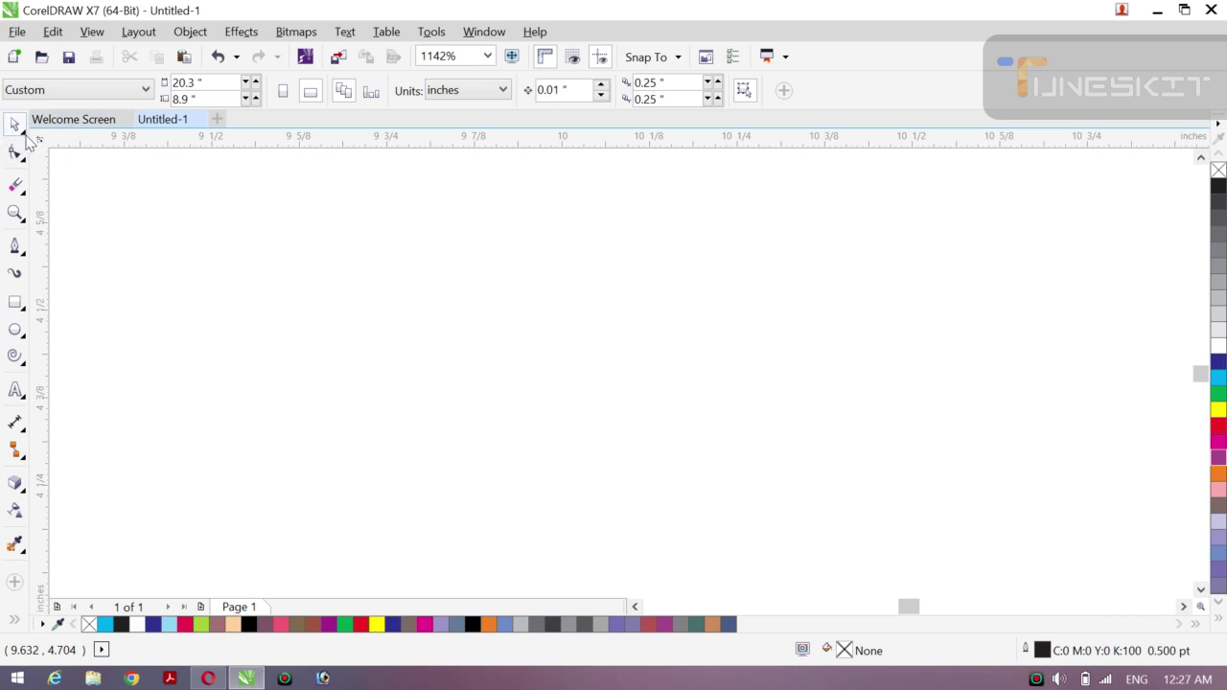
{"action": "left_click", "coordinate": [26, 139]}
{"action": "left_click", "coordinate": [88, 122]}
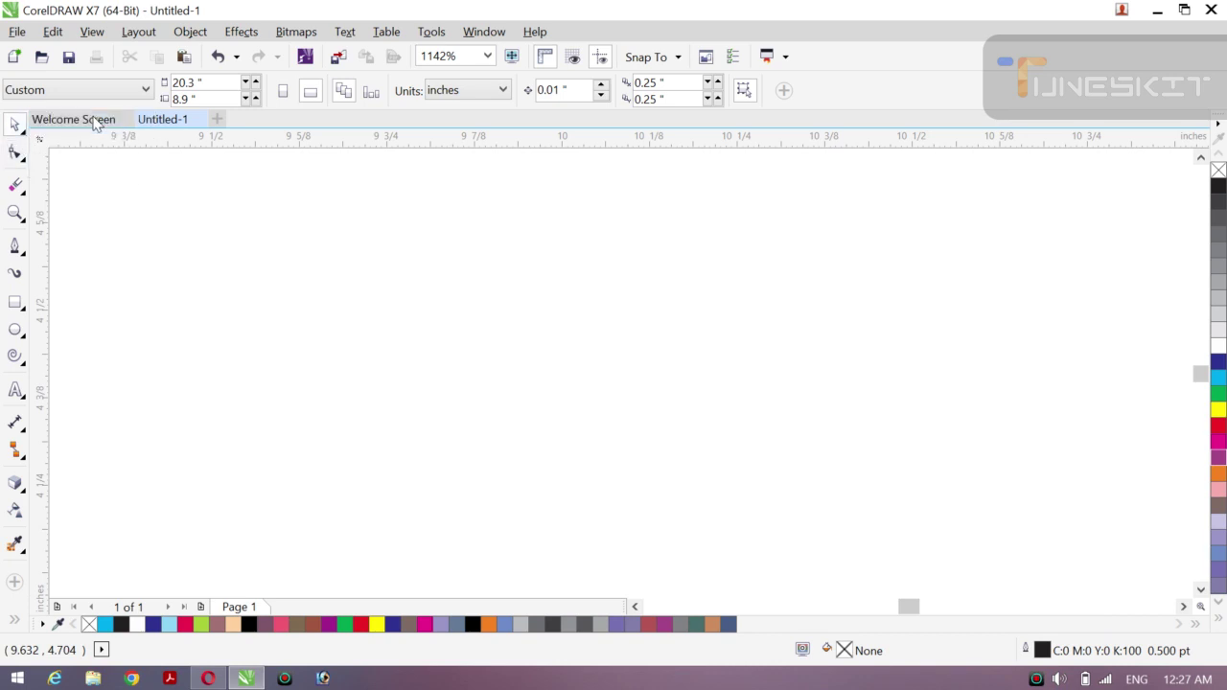
{"action": "left_click", "coordinate": [27, 139]}
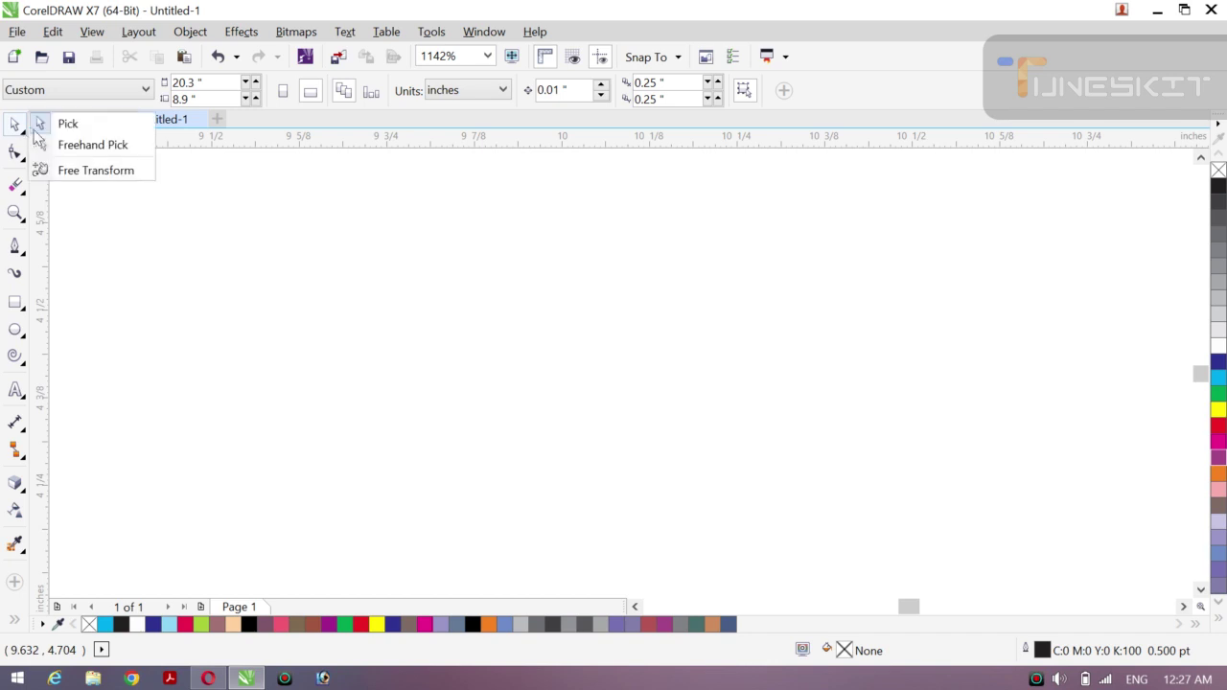
{"action": "left_click", "coordinate": [46, 129]}
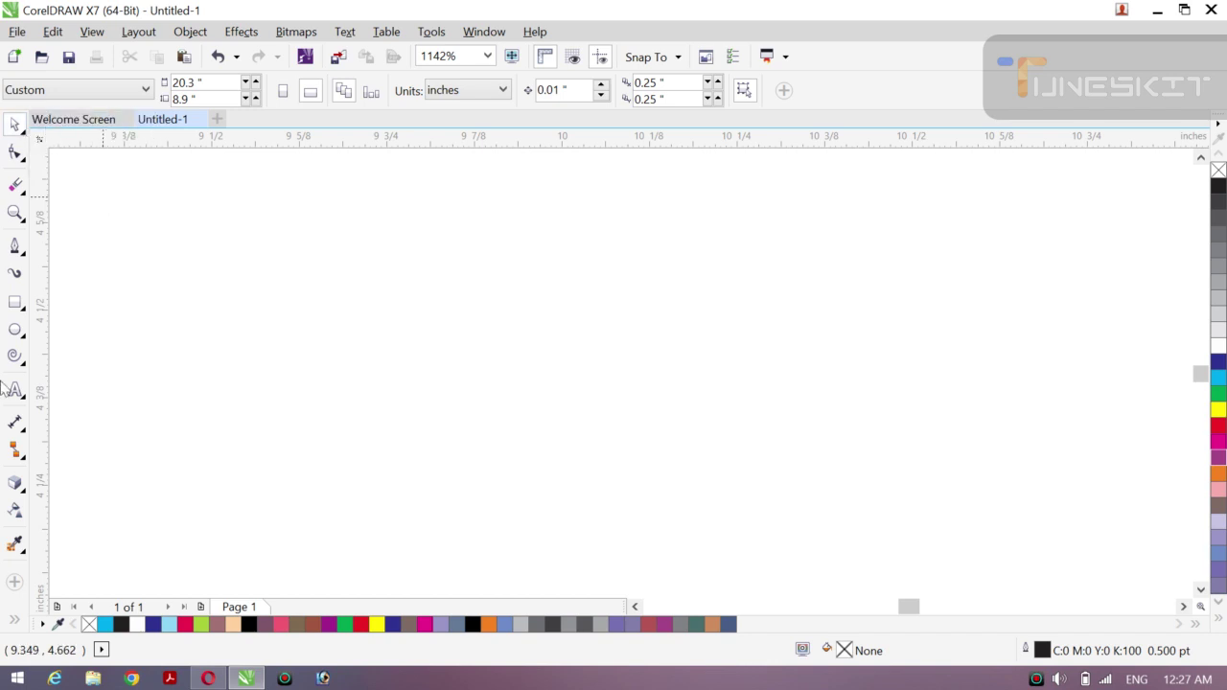
- Create the artistic text "DC" in the upper part of the visible drawing area
{"action": "left_click", "coordinate": [26, 399]}
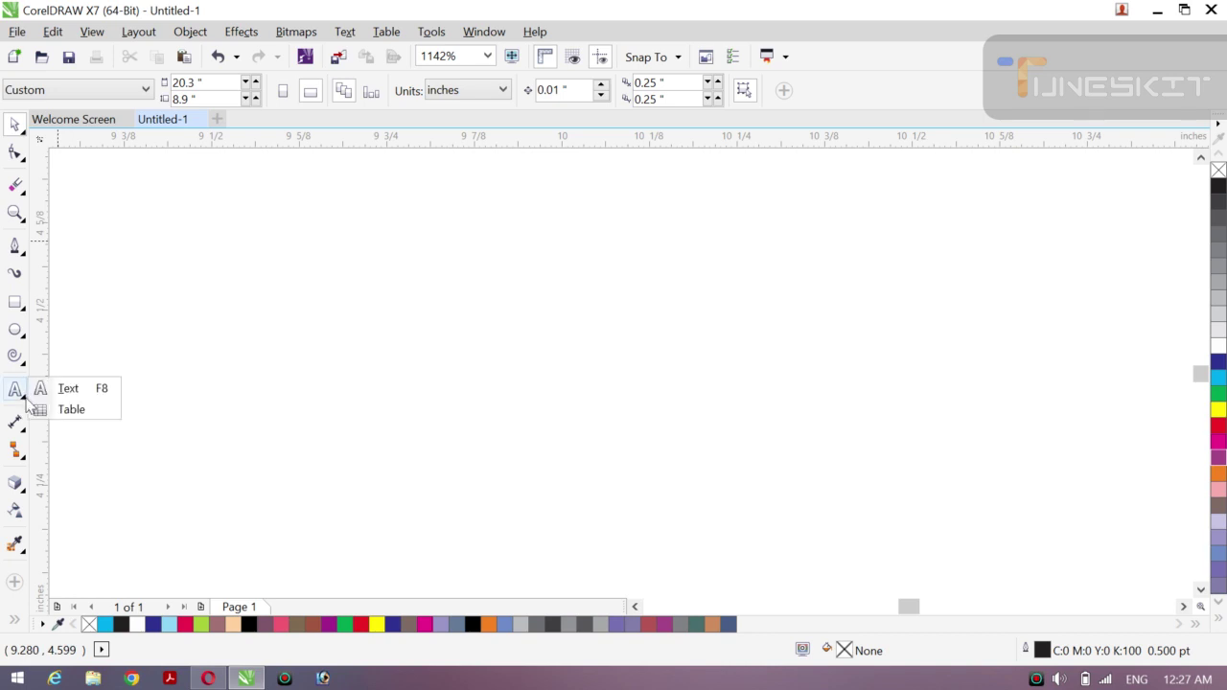
{"action": "left_click", "coordinate": [62, 389]}
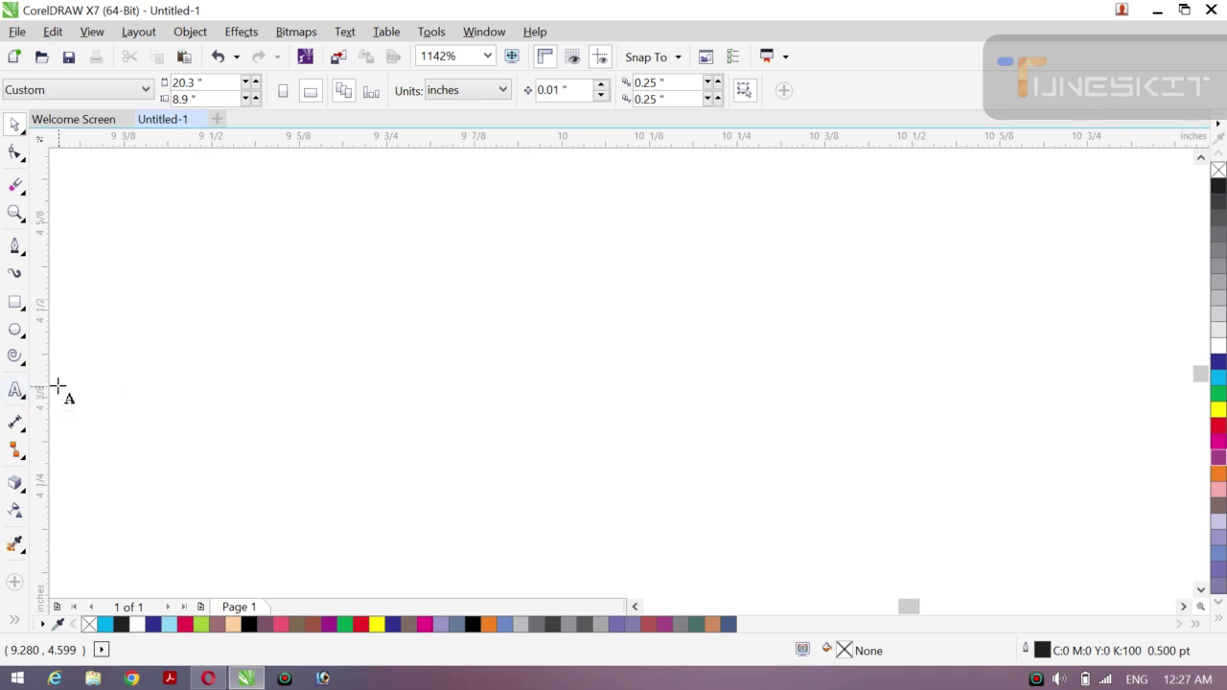
{"action": "left_click", "coordinate": [269, 330]}
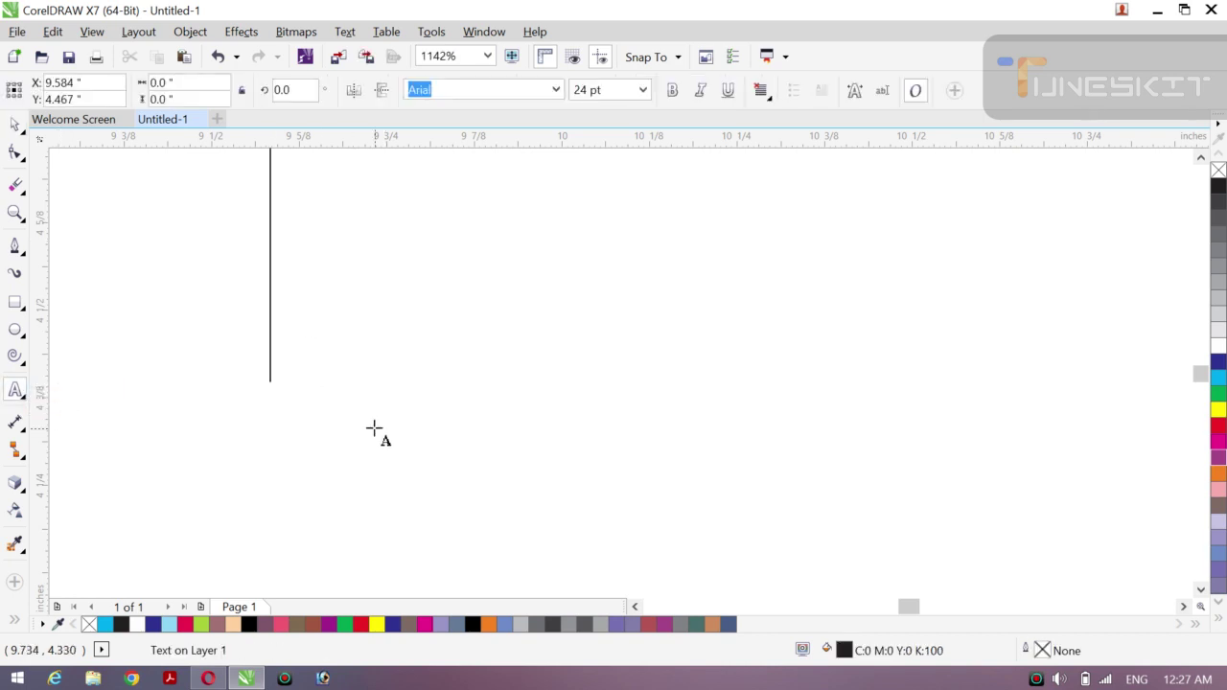
{"action": "type", "text": "D"}
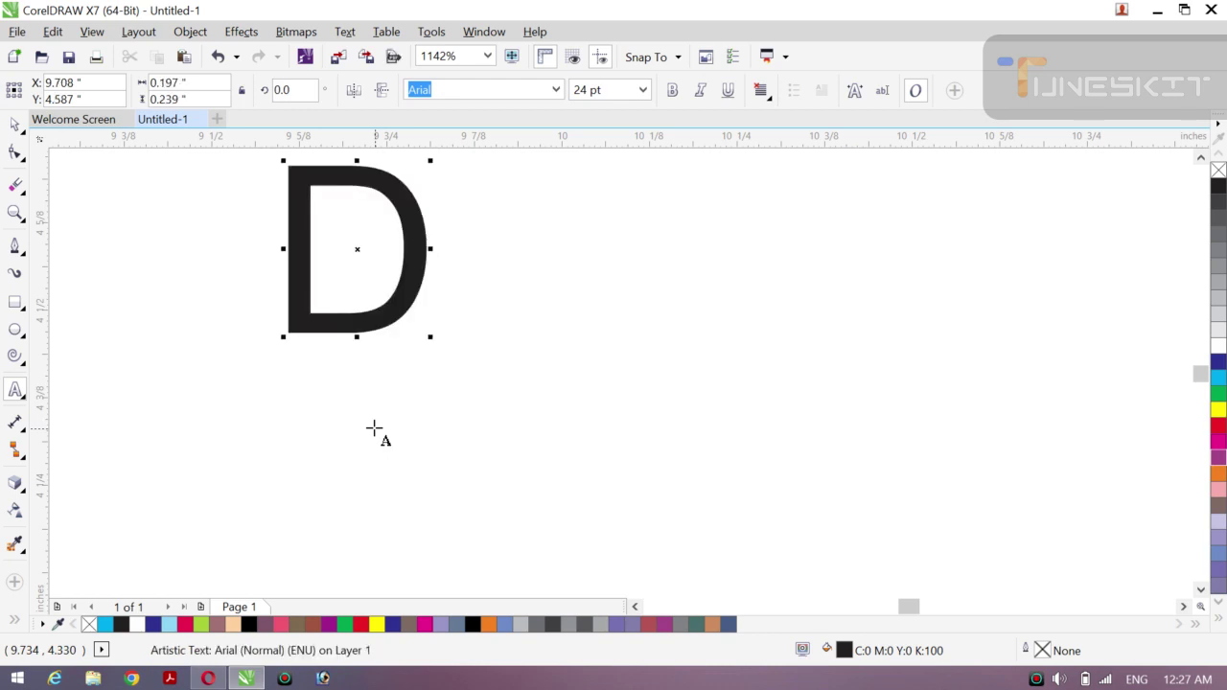
{"action": "type", "text": "C"}
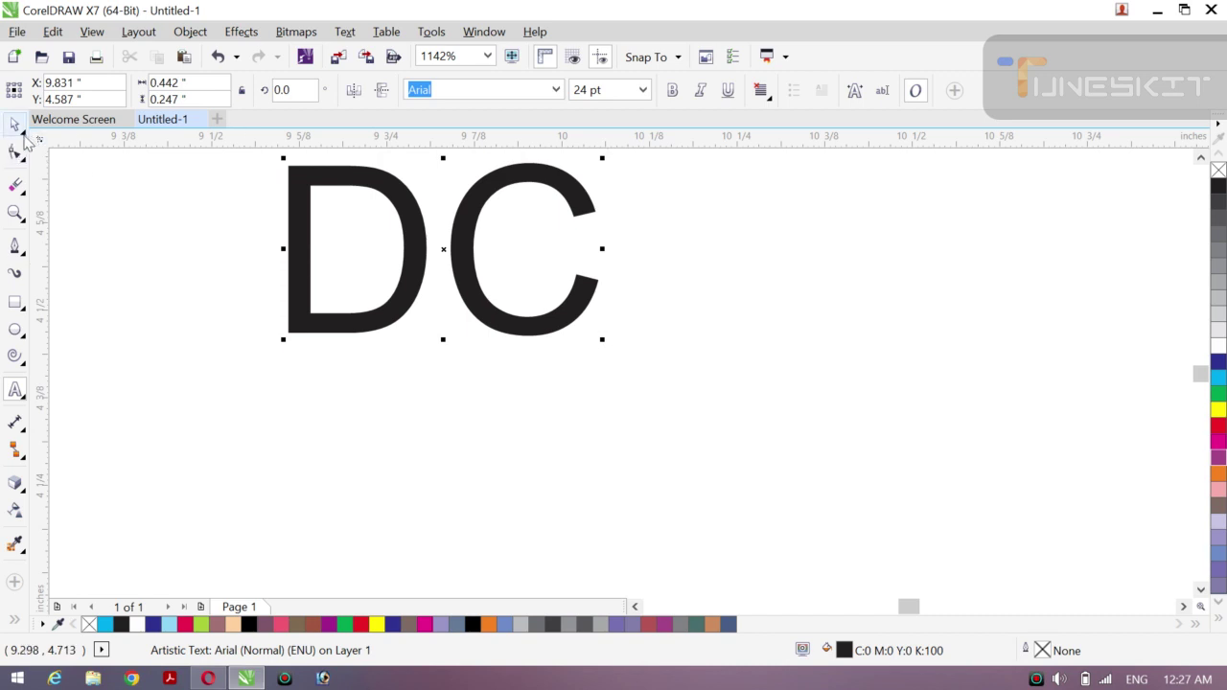
- Move the "DC" text down and to the left, centring it at about X 9.72 and Y 4.41 inches
{"action": "left_click", "coordinate": [14, 124]}
{"action": "left_click", "coordinate": [63, 120]}
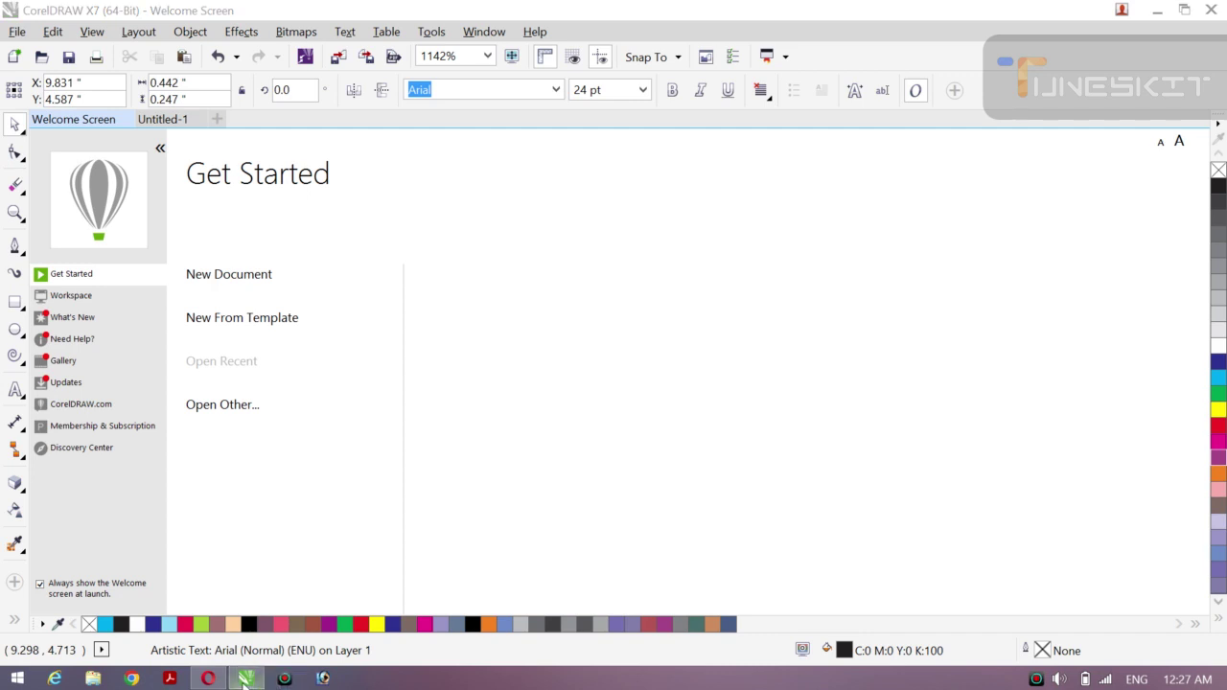
{"action": "mouse_move", "coordinate": [243, 679]}
{"action": "left_click", "coordinate": [241, 620]}
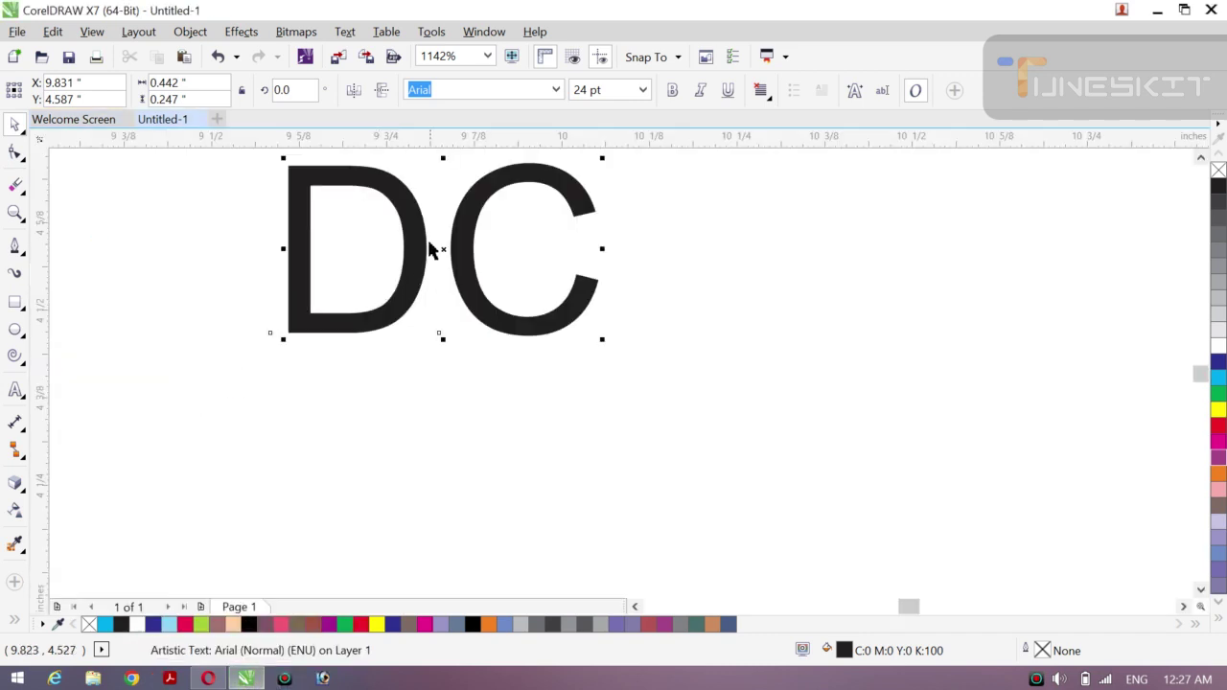
{"action": "left_click_drag", "start_coordinate": [444, 250], "coordinate": [367, 375]}
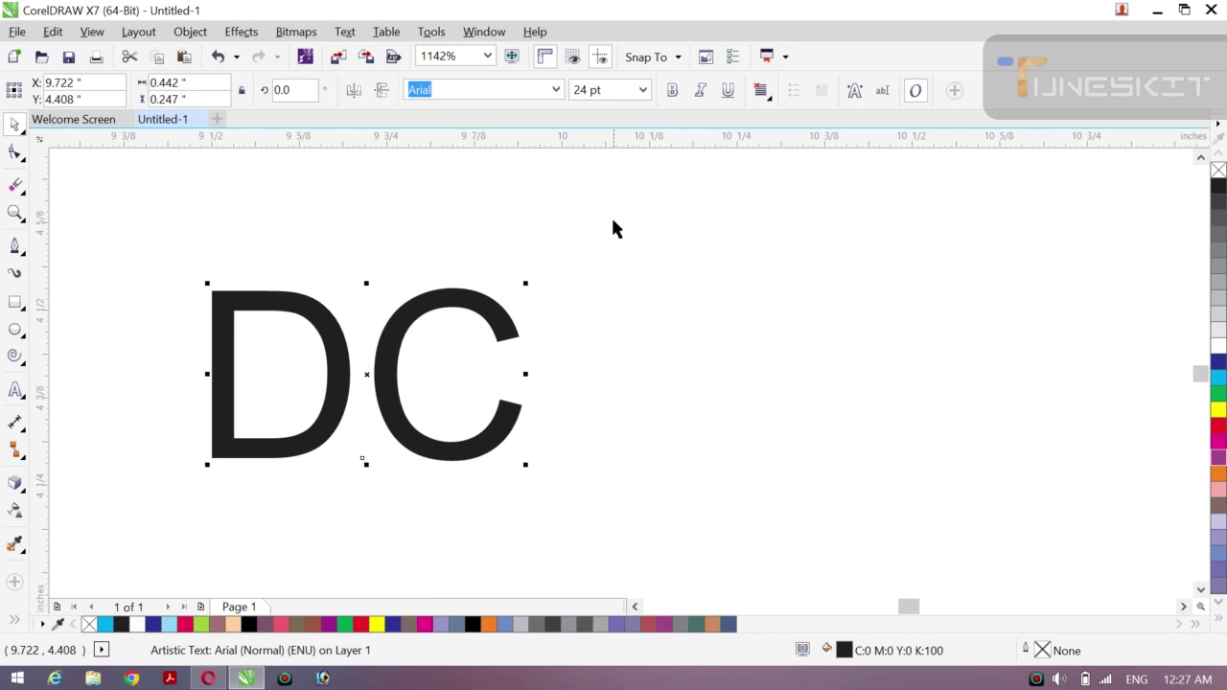
- Set the "DC" text to bold Bell MT and shift it right to about X 9.85 and Y 4.44 inches
{"action": "left_click", "coordinate": [555, 89]}
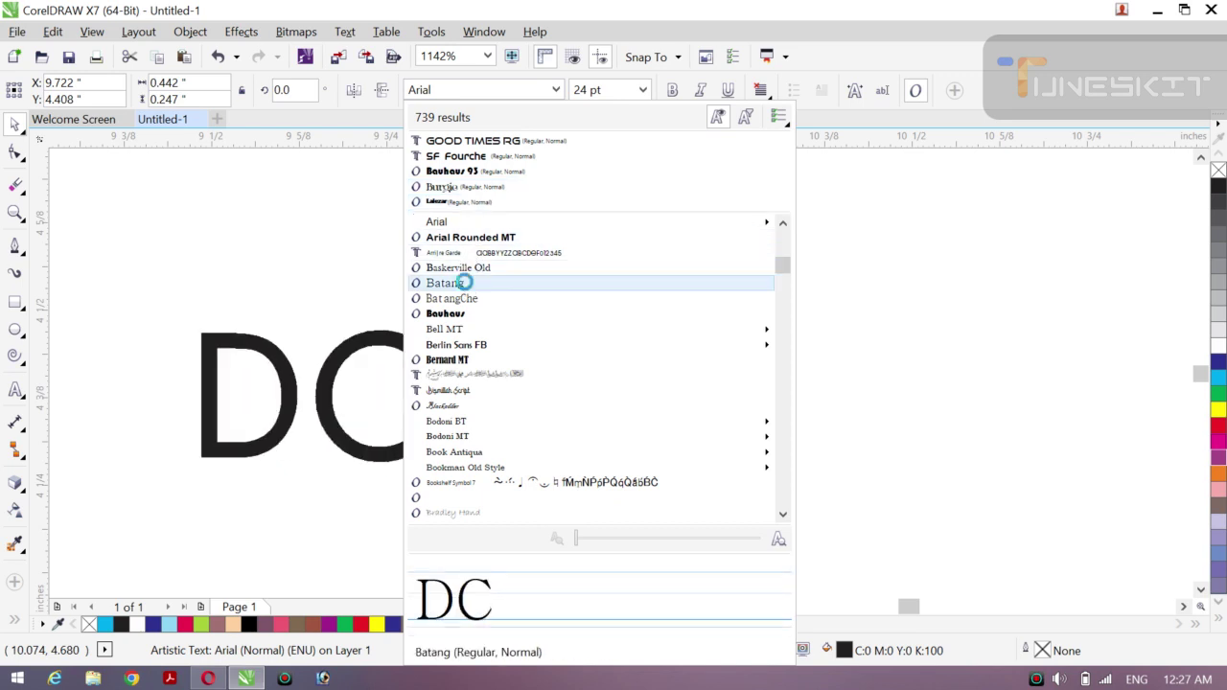
{"action": "mouse_move", "coordinate": [464, 338]}
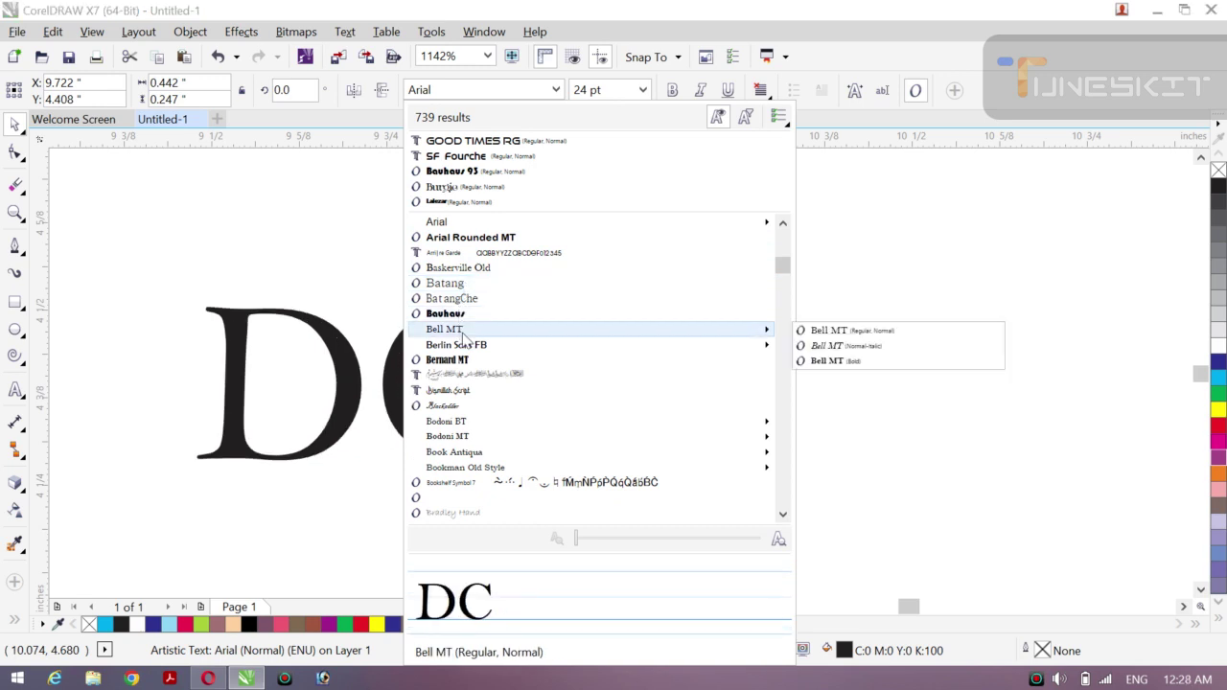
{"action": "left_click", "coordinate": [462, 331]}
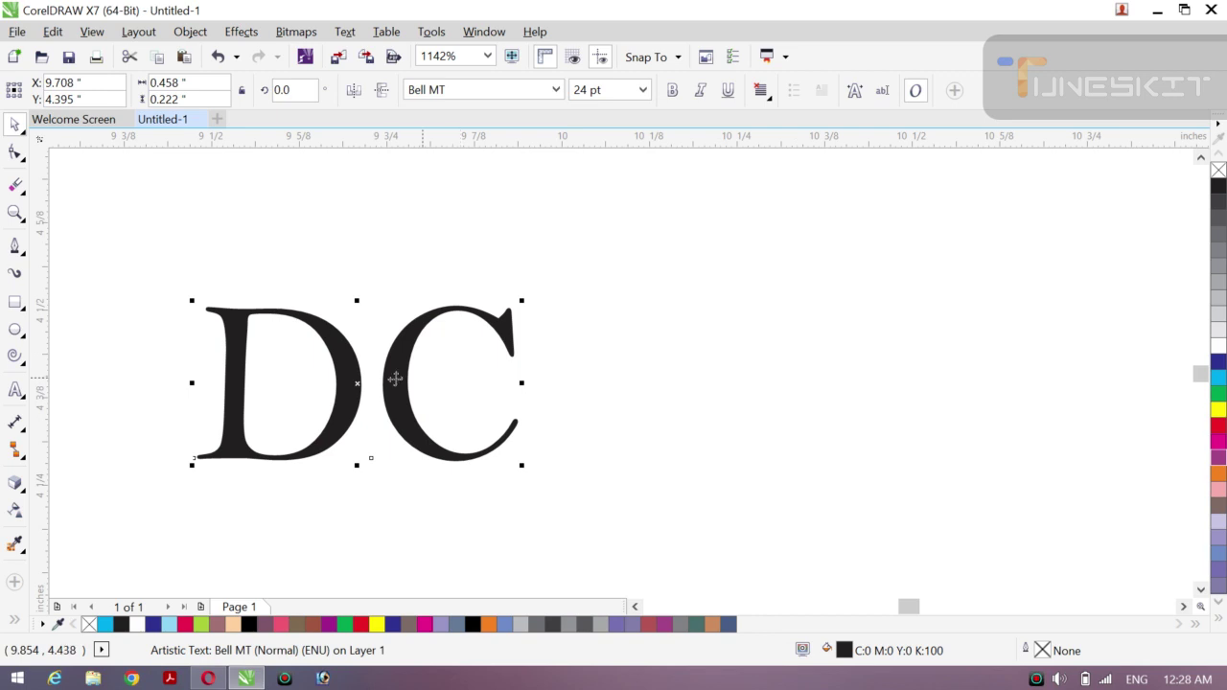
{"action": "left_click_drag", "start_coordinate": [359, 383], "coordinate": [341, 356]}
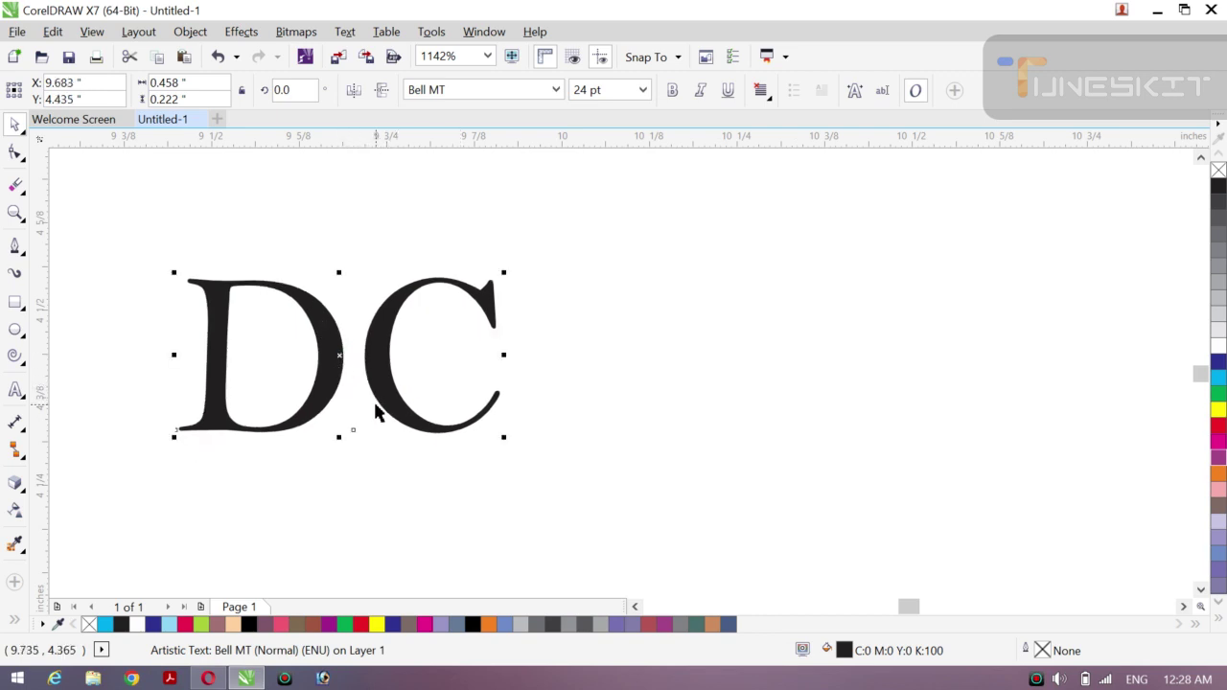
{"action": "left_click_drag", "start_coordinate": [339, 356], "coordinate": [448, 355]}
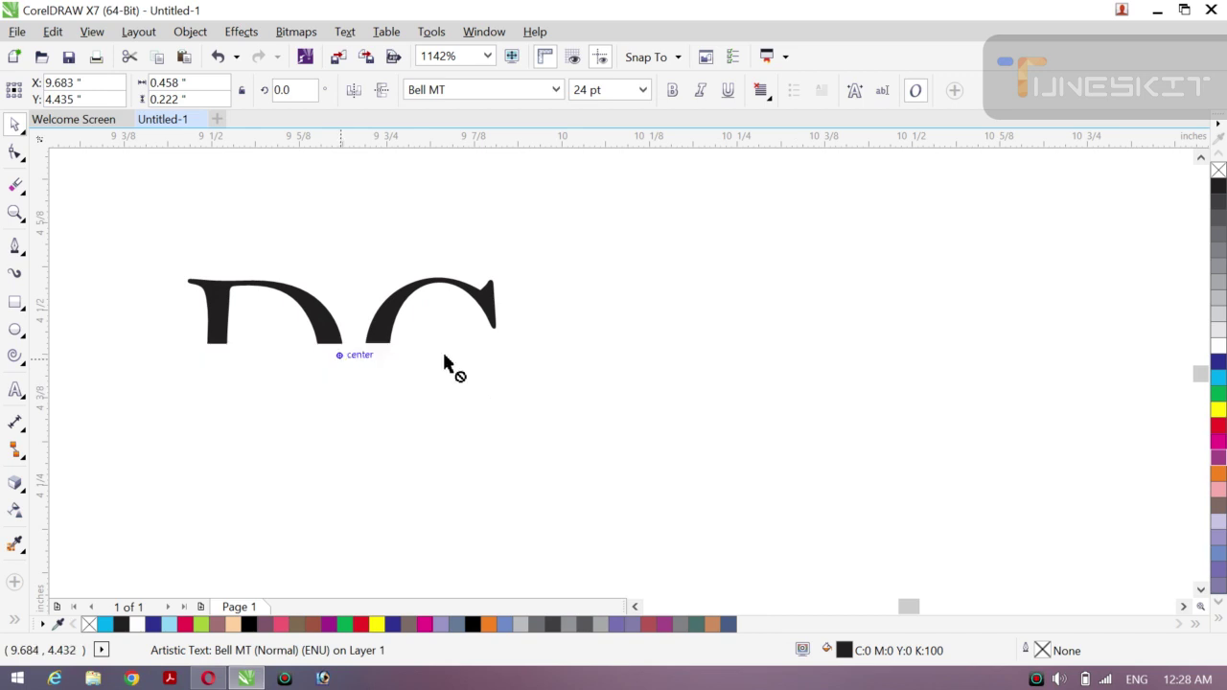
{"action": "left_click", "coordinate": [673, 89]}
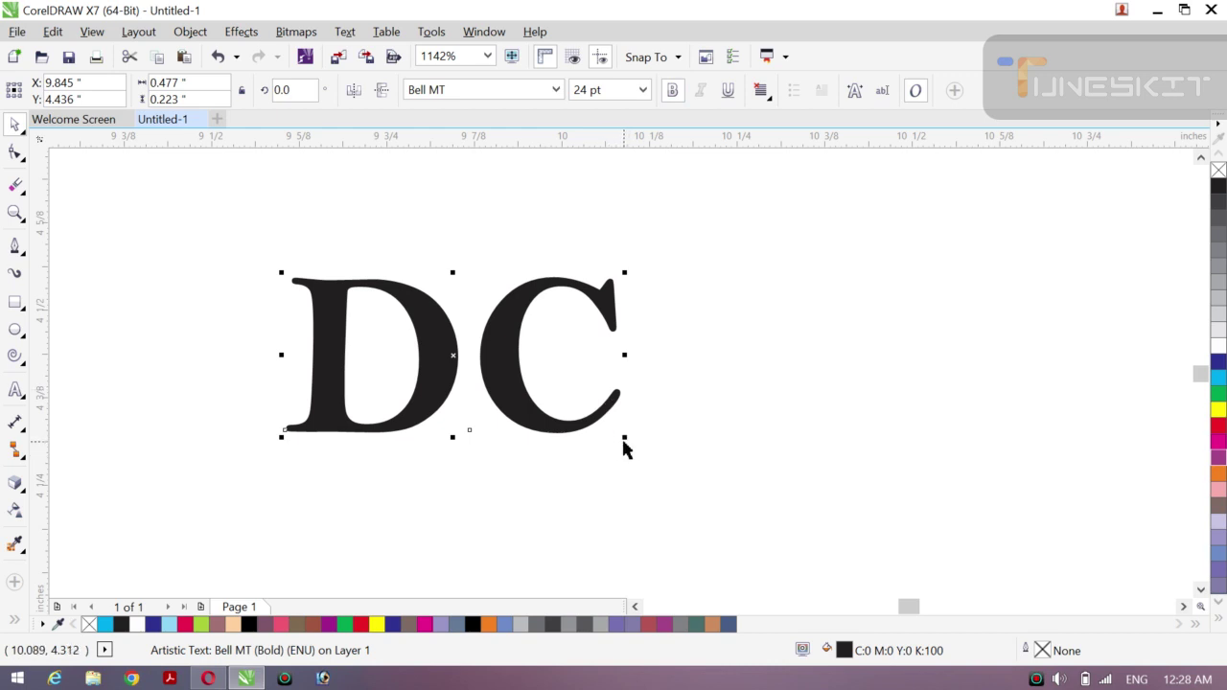
- Enlarge the "DC" text proportionally to about 47 pt and reposition it at about X 9.92 and Y 4.44 inches
{"action": "left_click_drag", "start_coordinate": [623, 438], "coordinate": [786, 561]}
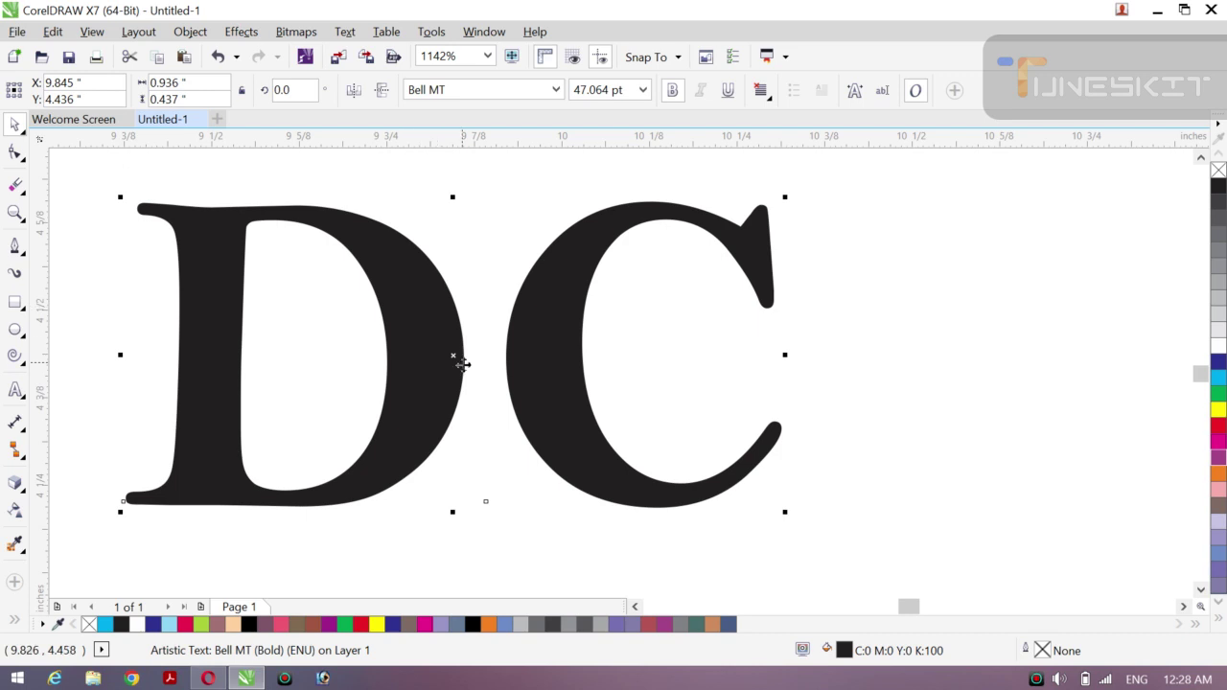
{"action": "left_click_drag", "start_coordinate": [538, 369], "coordinate": [537, 365]}
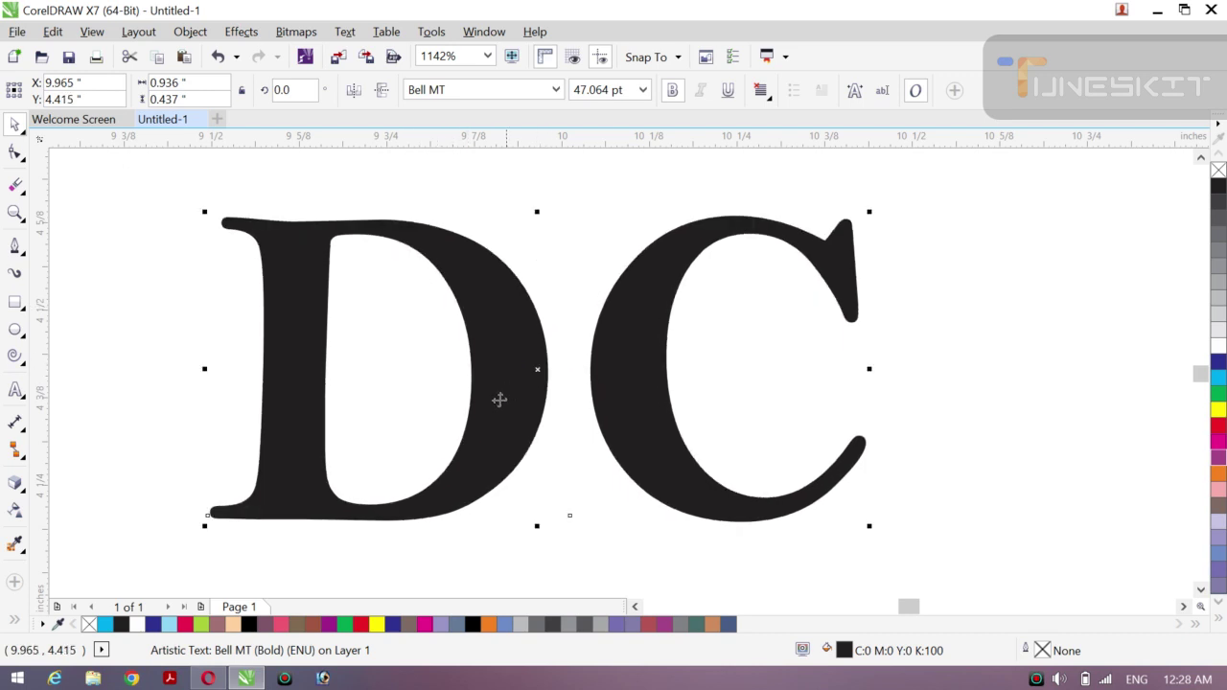
{"action": "left_click", "coordinate": [171, 363]}
{"action": "left_click", "coordinate": [548, 397]}
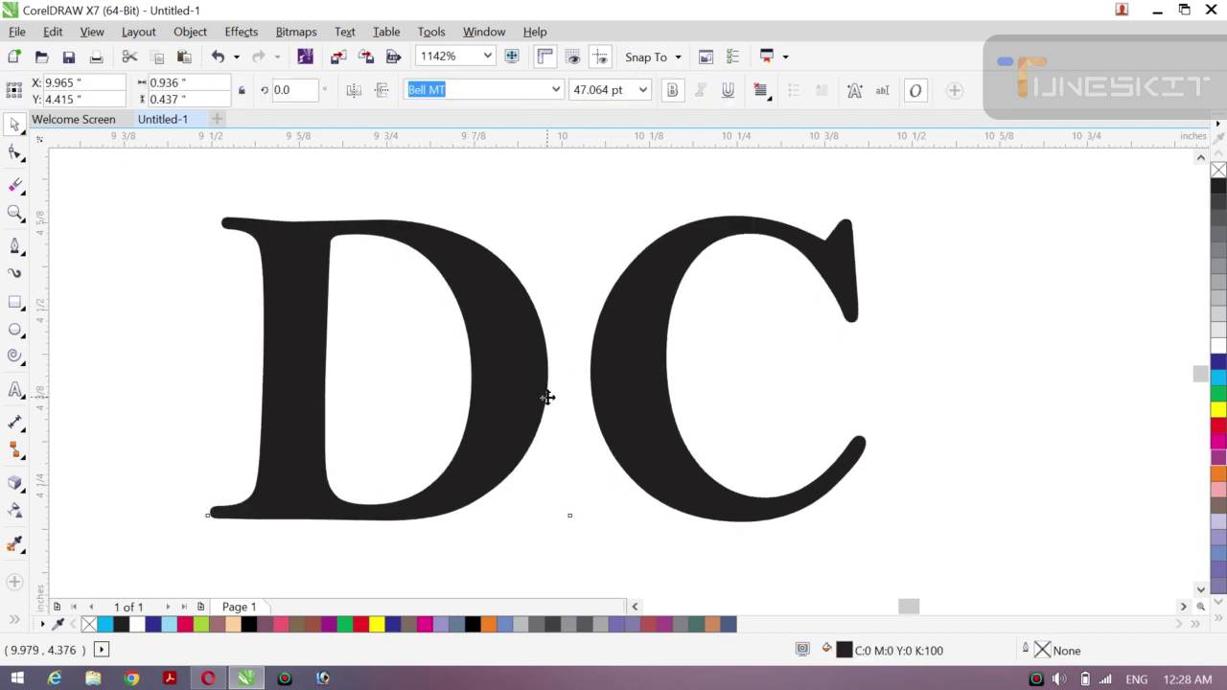
{"action": "left_click_drag", "start_coordinate": [511, 366], "coordinate": [510, 342]}
- Break the "DC" text apart into separate letters and nudge the C left by 0.04 inch, closer to the D
{"action": "left_click", "coordinate": [195, 33]}
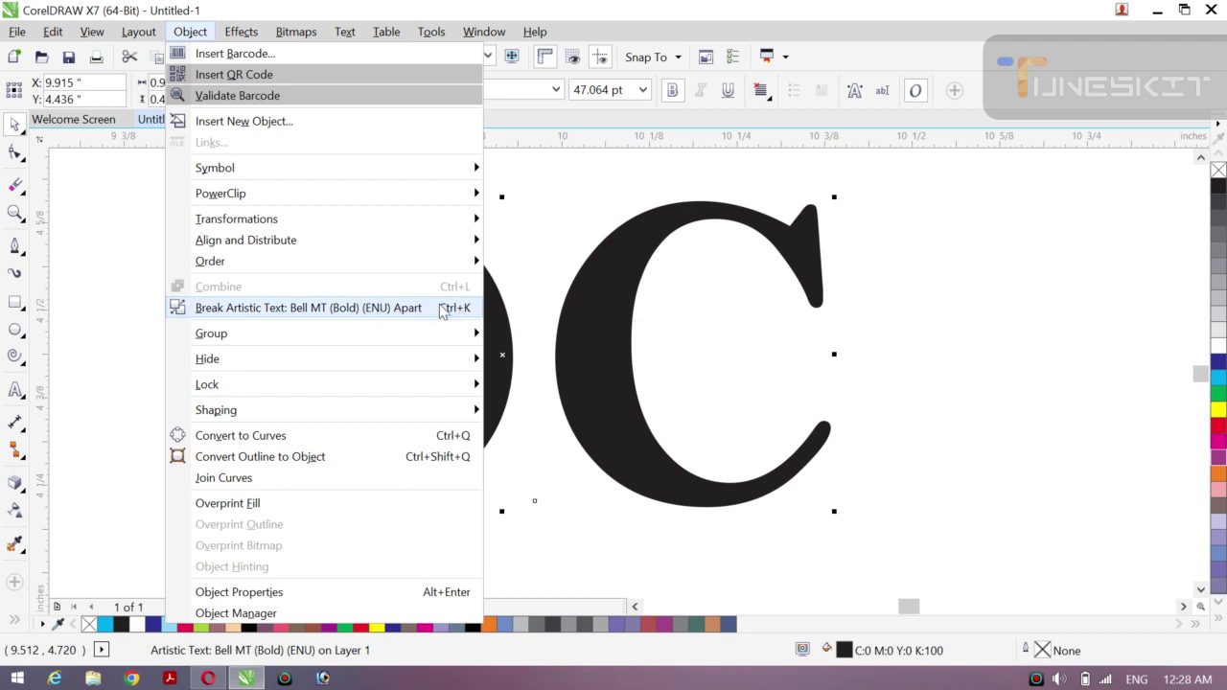
{"action": "left_click", "coordinate": [461, 309]}
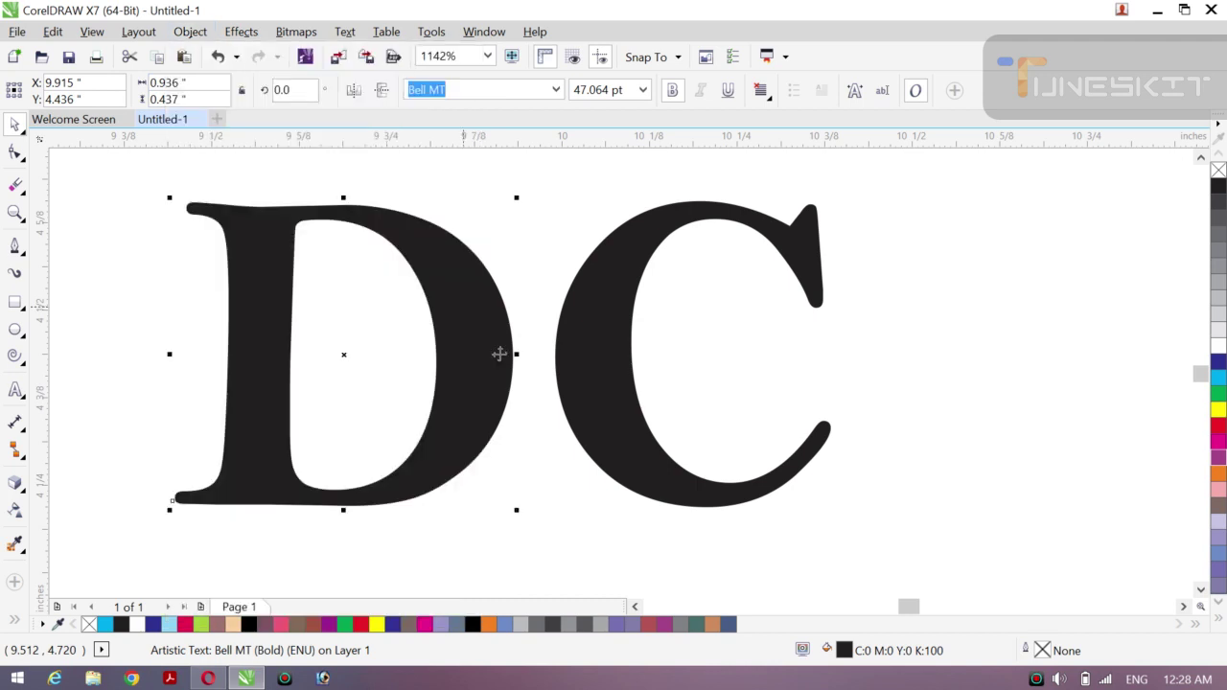
{"action": "left_click", "coordinate": [639, 416]}
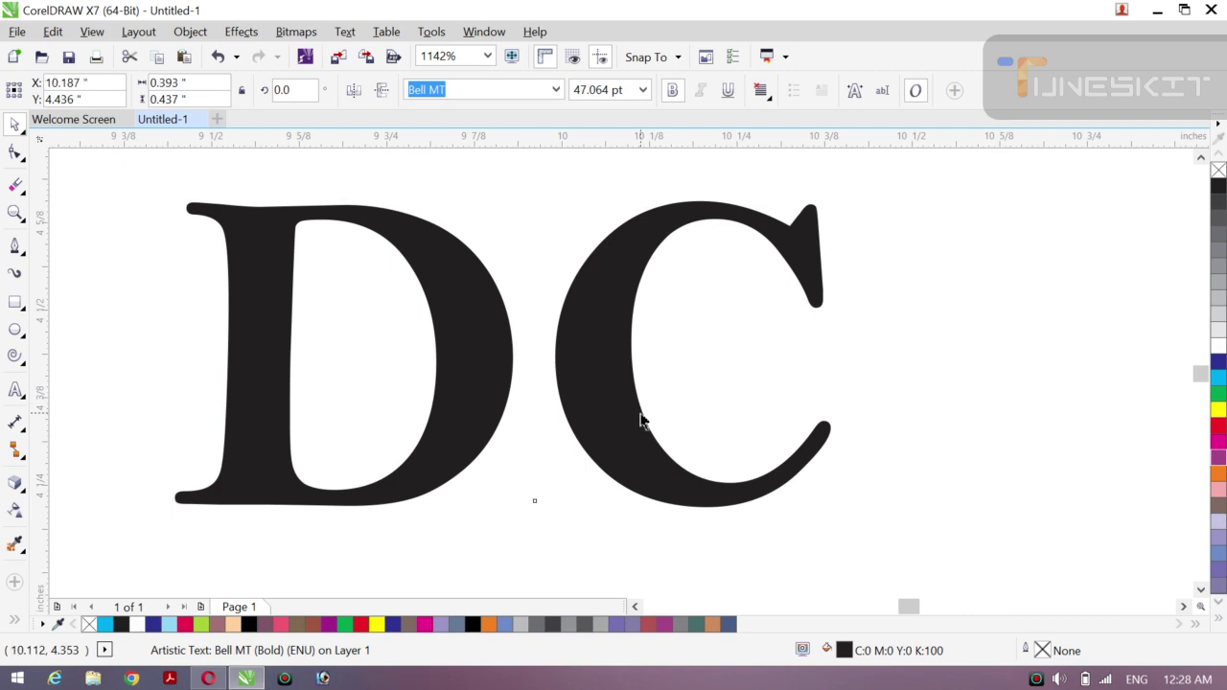
{"action": "left_click_drag", "start_coordinate": [693, 358], "coordinate": [734, 351]}
{"action": "key", "text": "ctrl+z"}
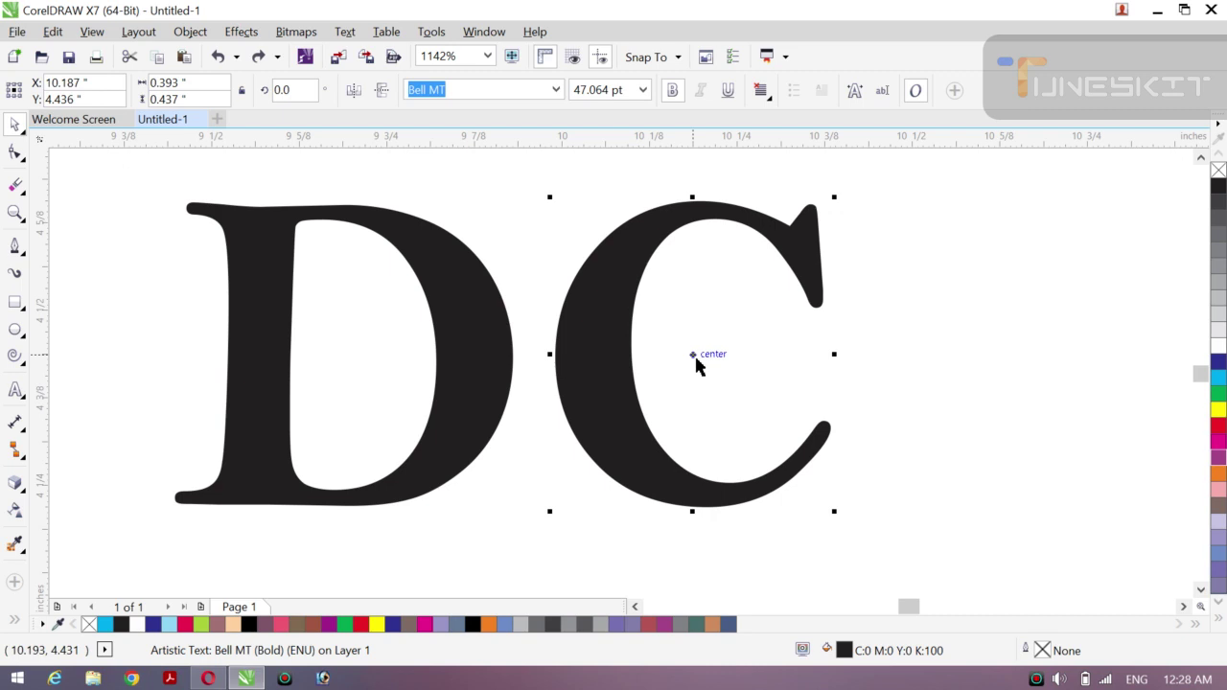
{"action": "key", "text": "Left"}
{"action": "key", "text": "Left"}
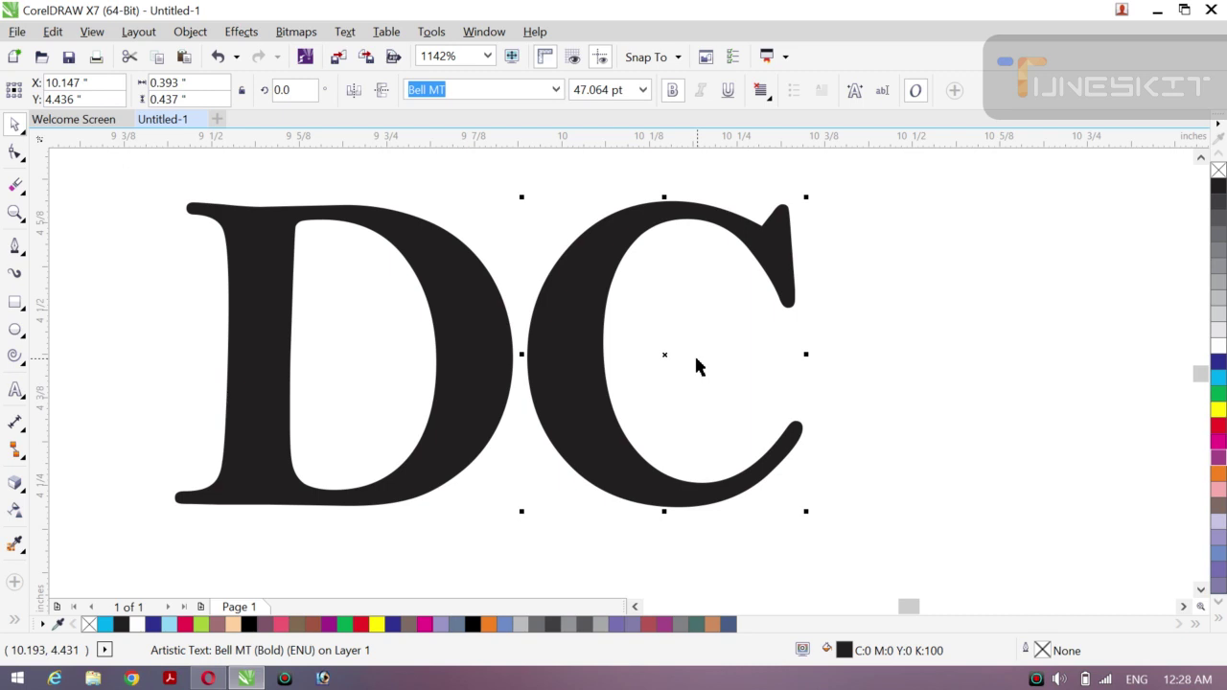
- Nudge the D right by 0.08 inch so it overlaps the C, and fill the D with red
{"action": "left_click", "coordinate": [495, 384]}
{"action": "key", "text": "Right"}
{"action": "key", "text": "Right"}
{"action": "key", "text": "Right"}
{"action": "key", "text": "Right"}
{"action": "key", "text": "Right"}
{"action": "key", "text": "Right"}
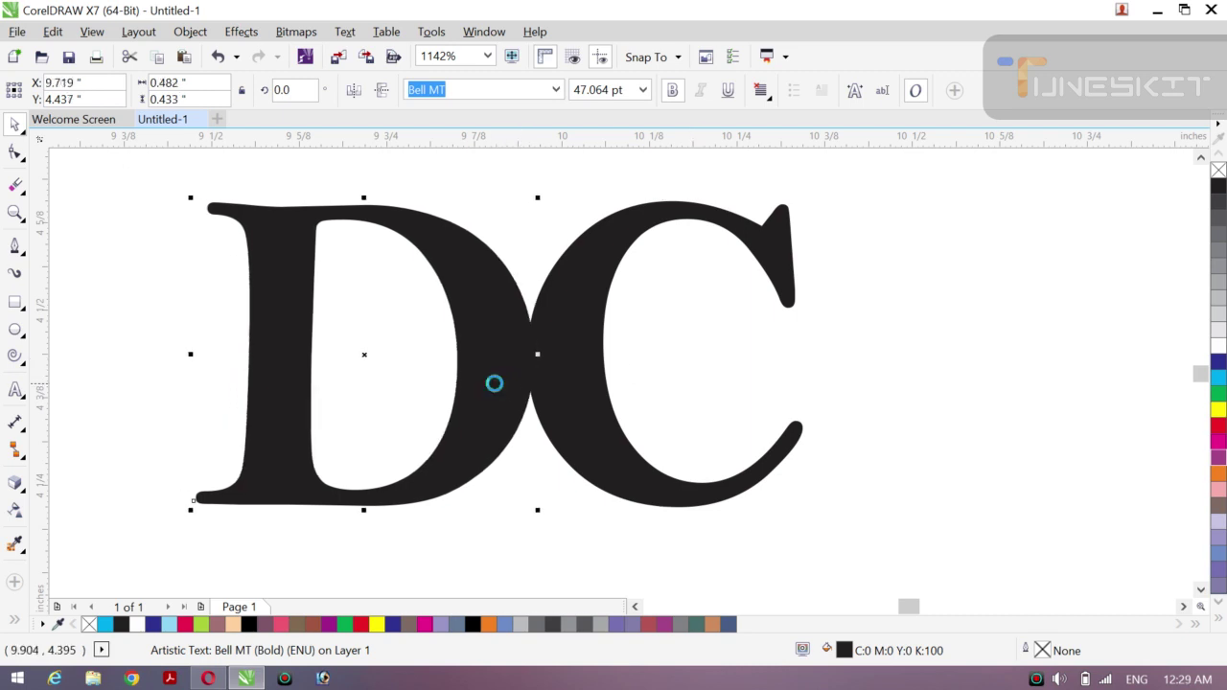
{"action": "key", "text": "Right"}
{"action": "key", "text": "Right"}
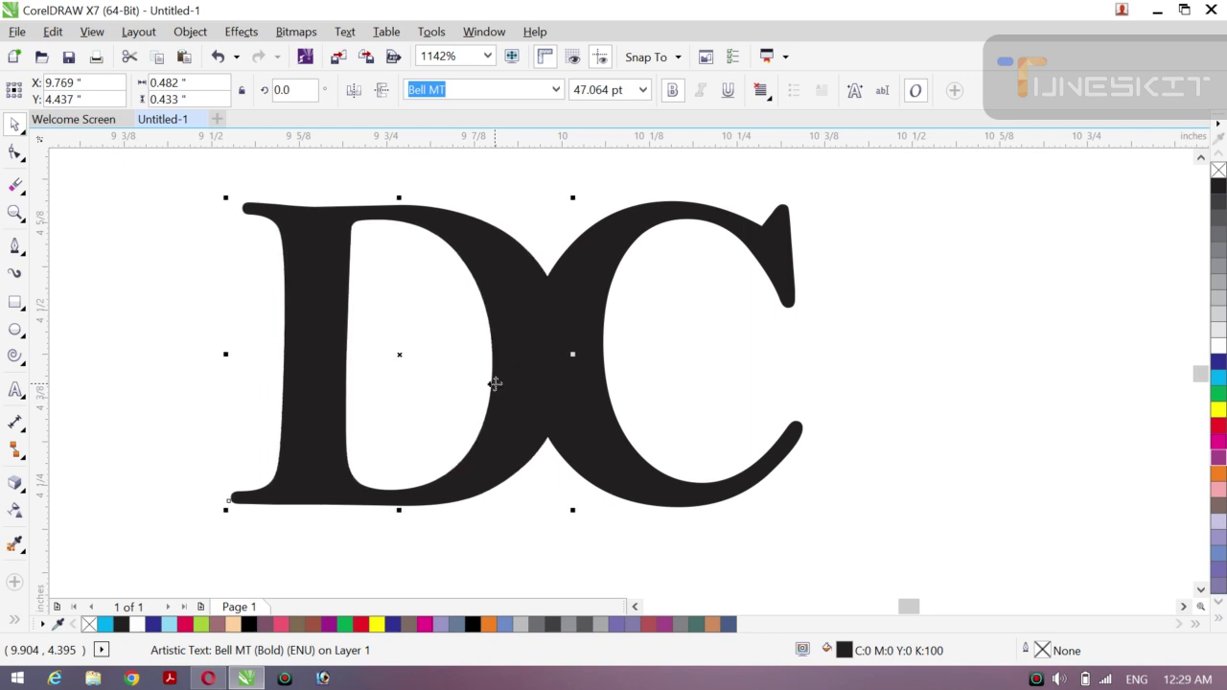
{"action": "left_click", "coordinate": [1218, 425]}
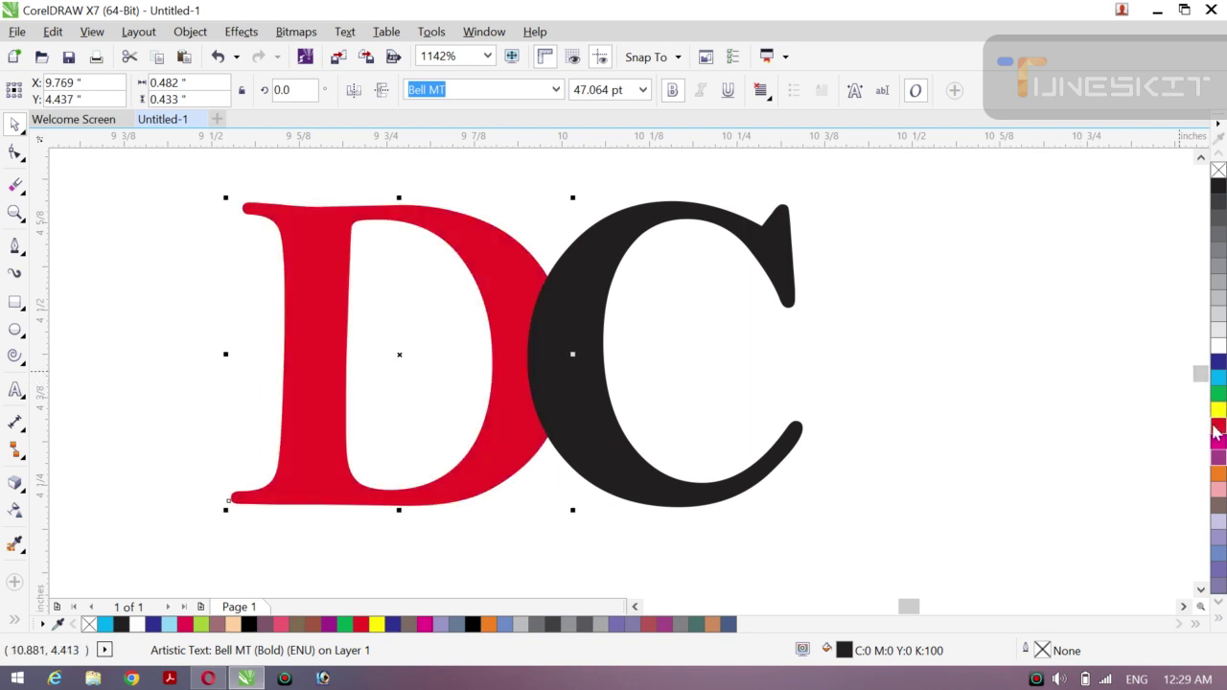
- Nudge the red D right by 0.25 inch, to X 10.019 inches, so it overlaps the C more deeply
{"action": "left_click", "coordinate": [140, 323]}
{"action": "left_click", "coordinate": [495, 458]}
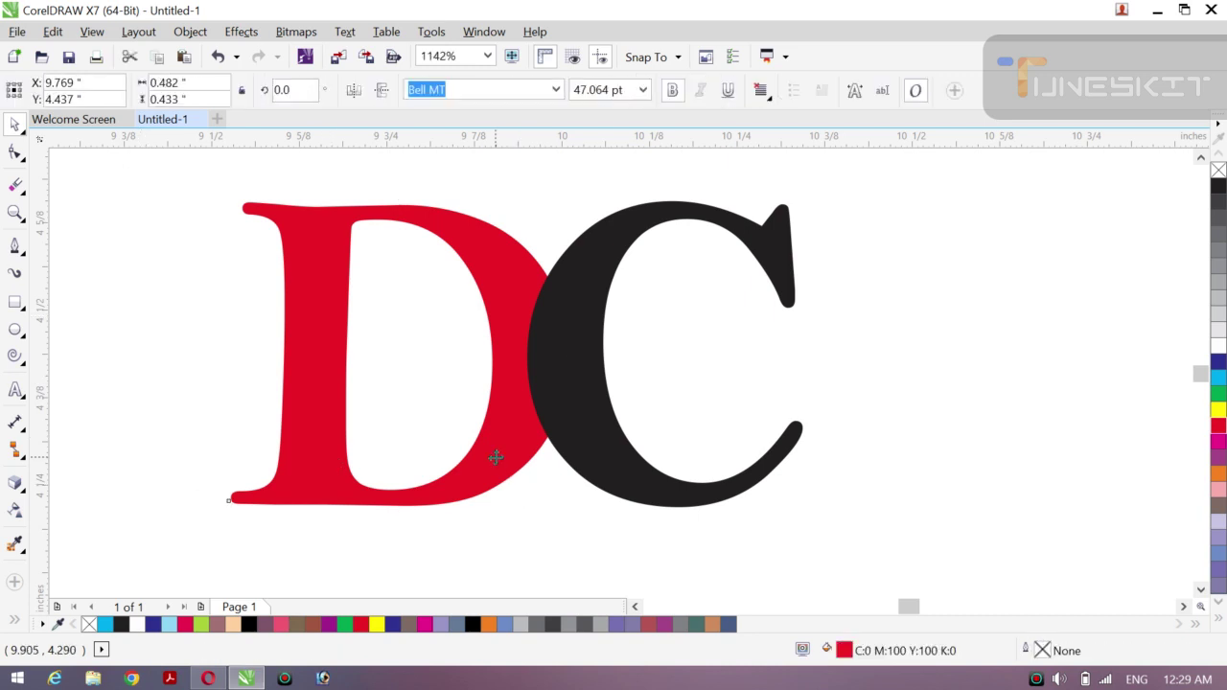
{"action": "key", "text": "Right"}
{"action": "key", "text": "Right"}
{"action": "key", "text": "Right"}
{"action": "key", "text": "Right"}
{"action": "key", "text": "Right"}
{"action": "key", "text": "Right"}
{"action": "key", "text": "Right"}
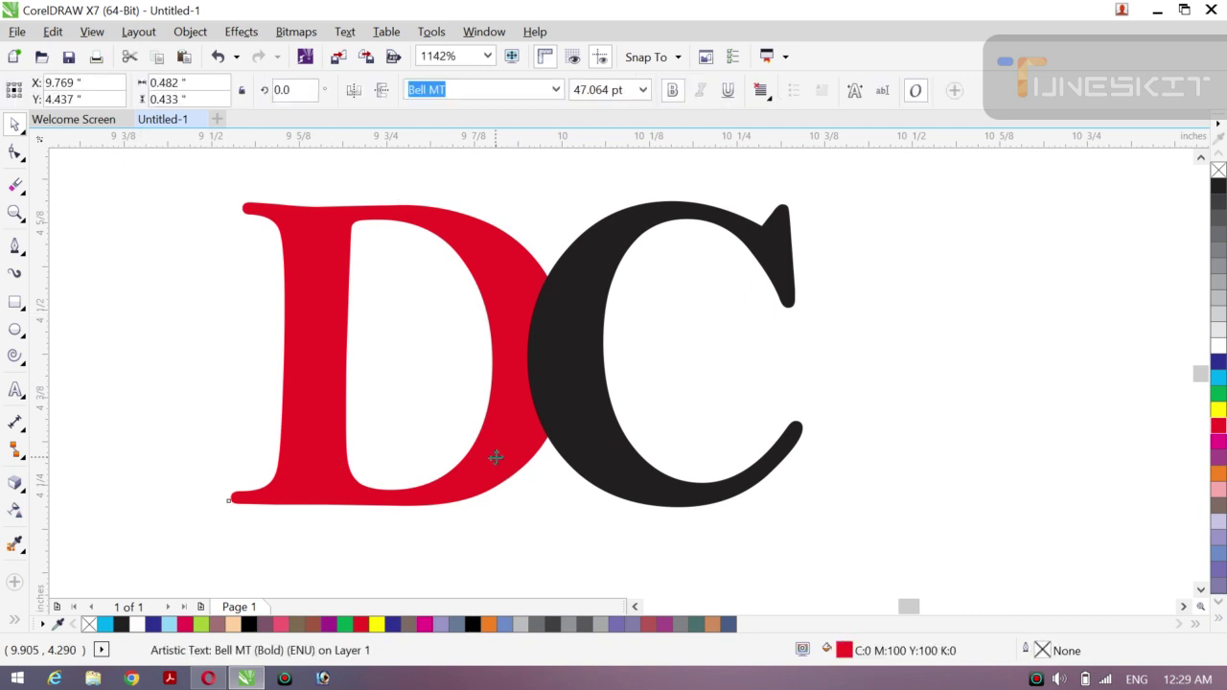
{"action": "key", "text": "Right"}
{"action": "key", "text": "Right"}
{"action": "key", "text": "Right"}
{"action": "key", "text": "Right"}
{"action": "key", "text": "Right"}
{"action": "key", "text": "Right"}
{"action": "key", "text": "Right"}
{"action": "key", "text": "Right"}
{"action": "key", "text": "Right"}
{"action": "key", "text": "Right"}
{"action": "key", "text": "Right"}
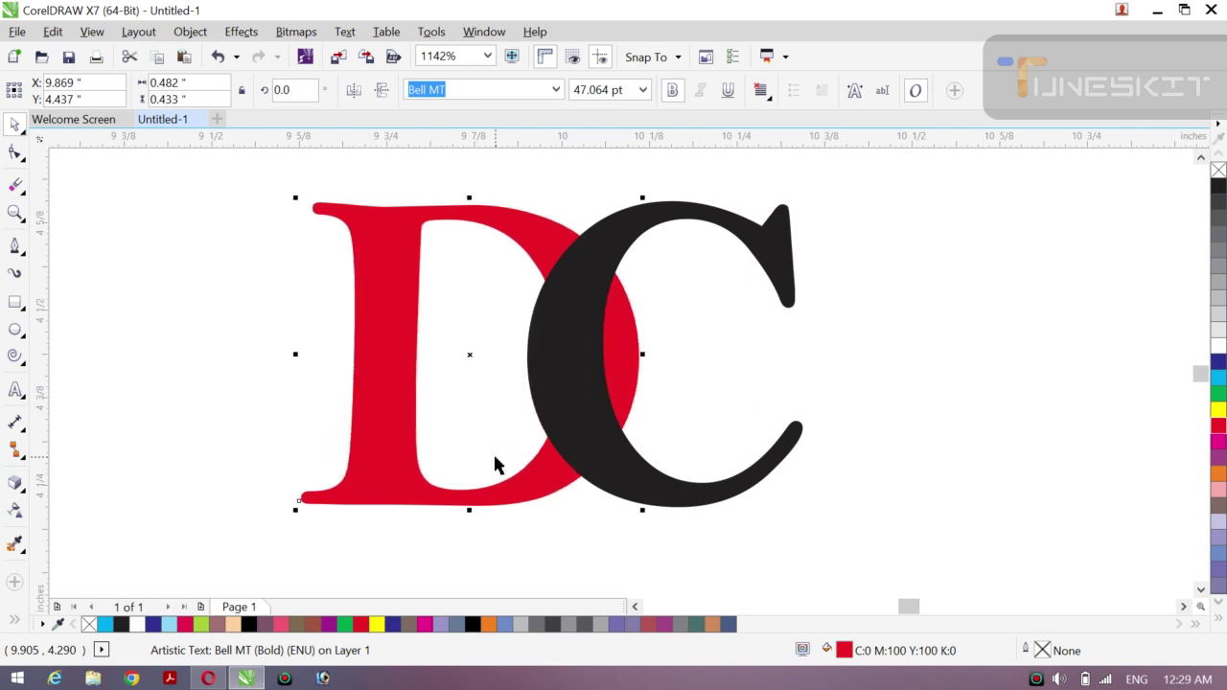
{"action": "key", "text": "Right"}
{"action": "key", "text": "Right"}
{"action": "key", "text": "Right"}
{"action": "key", "text": "Right"}
{"action": "key", "text": "Right"}
{"action": "key", "text": "Right"}
{"action": "key", "text": "Right"}
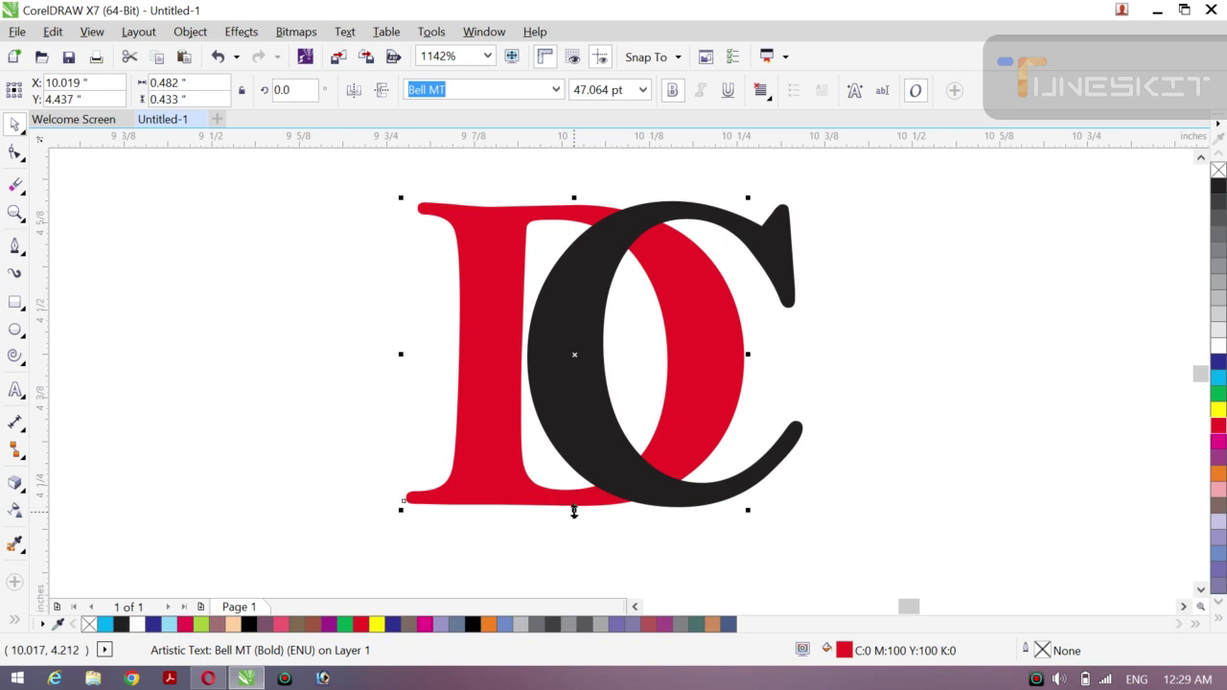
- Shrink the D's height to about 0.42 inch and stretch the C's height to about 0.49 inch, keeping both widths and centres
{"action": "left_click_drag", "start_coordinate": [574, 510], "coordinate": [575, 504]}
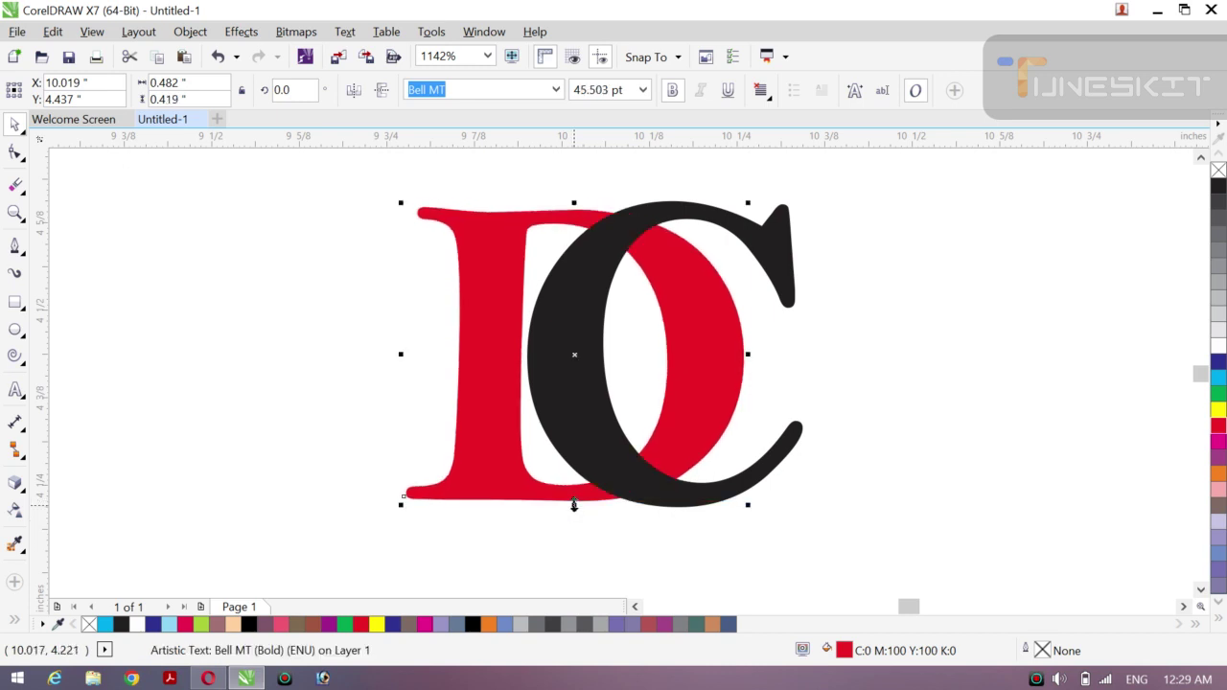
{"action": "left_click", "coordinate": [702, 508]}
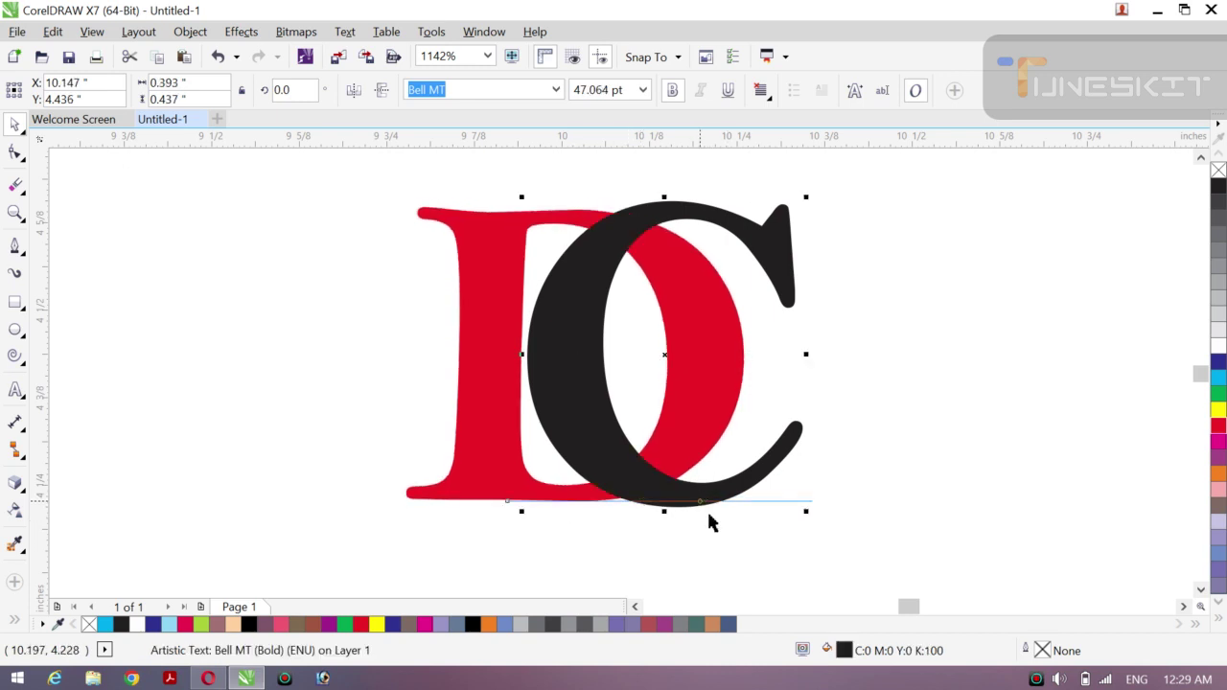
{"action": "left_click_drag", "start_coordinate": [670, 509], "coordinate": [665, 525]}
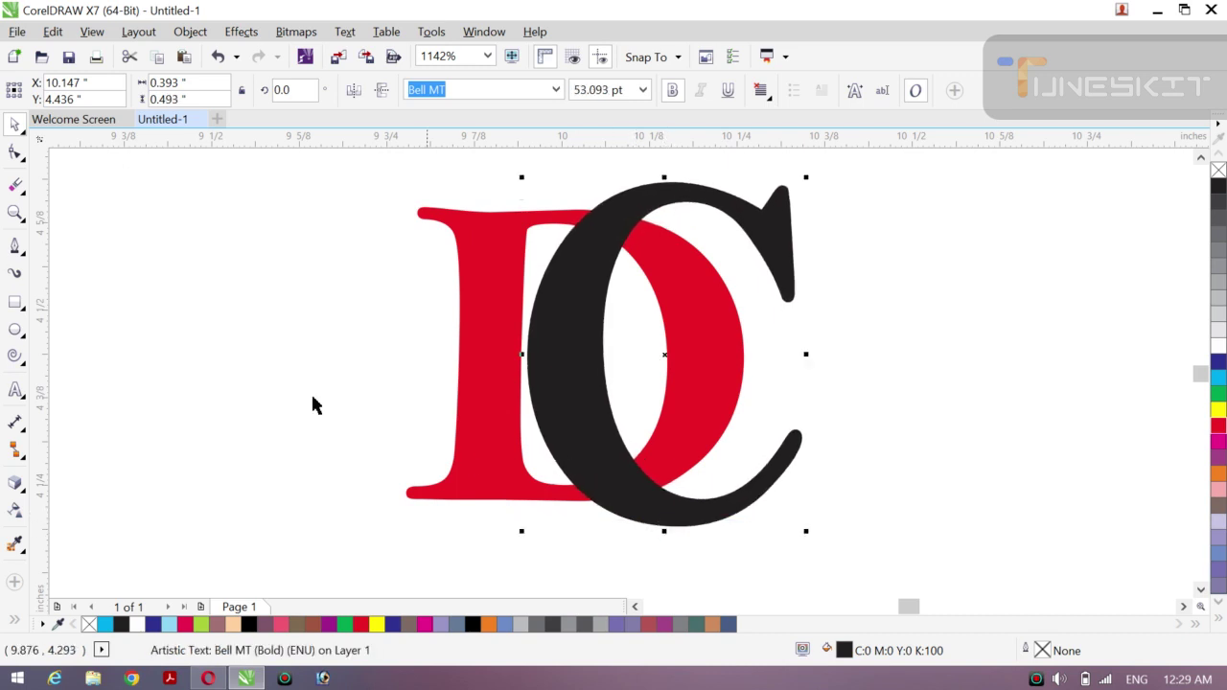
- Nudge the D left by 0.01 inch and clear the selection
{"action": "left_click", "coordinate": [501, 363]}
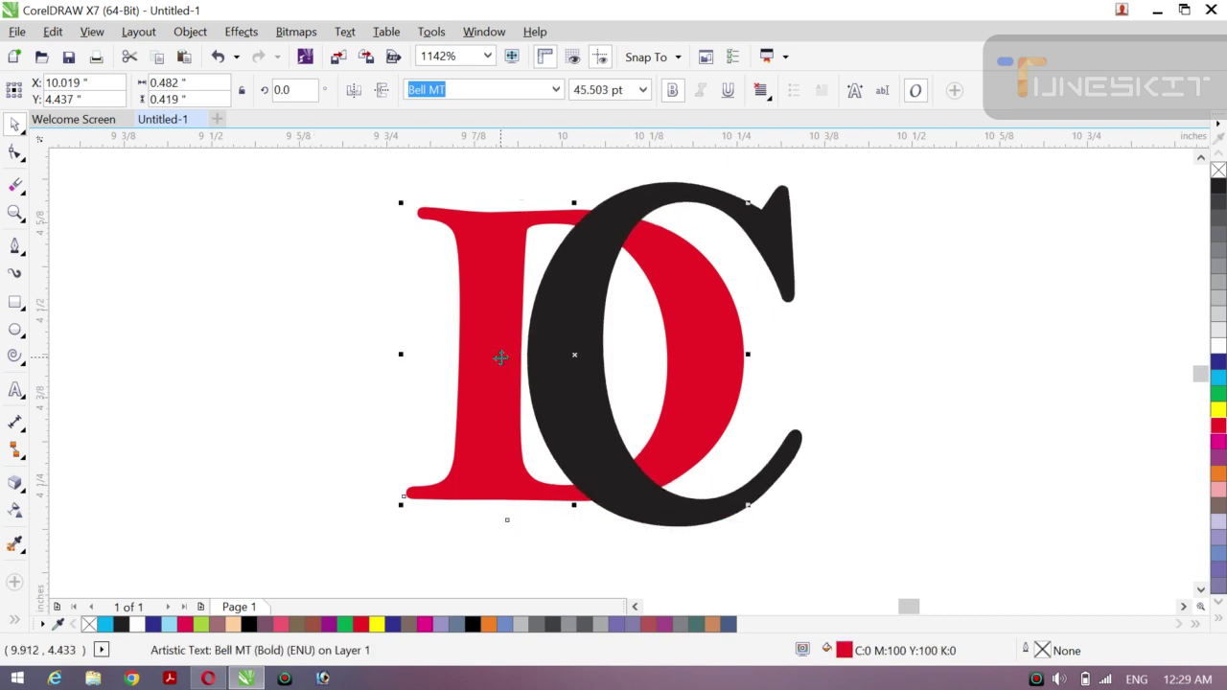
{"action": "key", "text": "Left"}
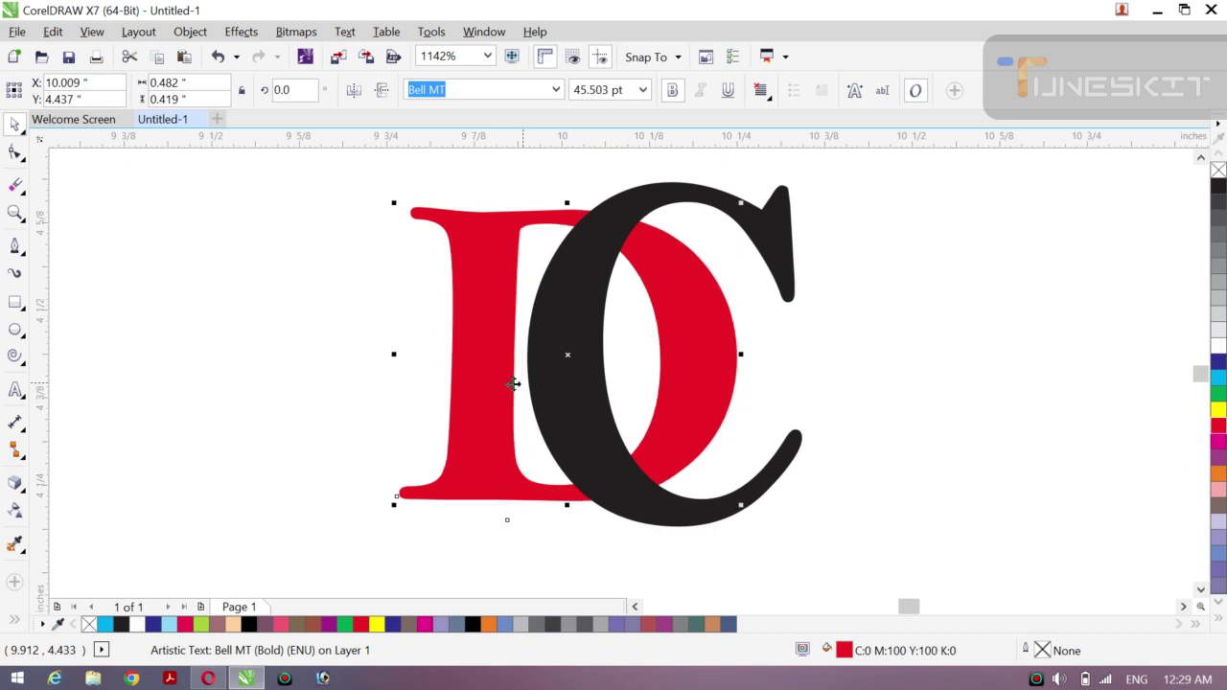
{"action": "left_click", "coordinate": [296, 310]}
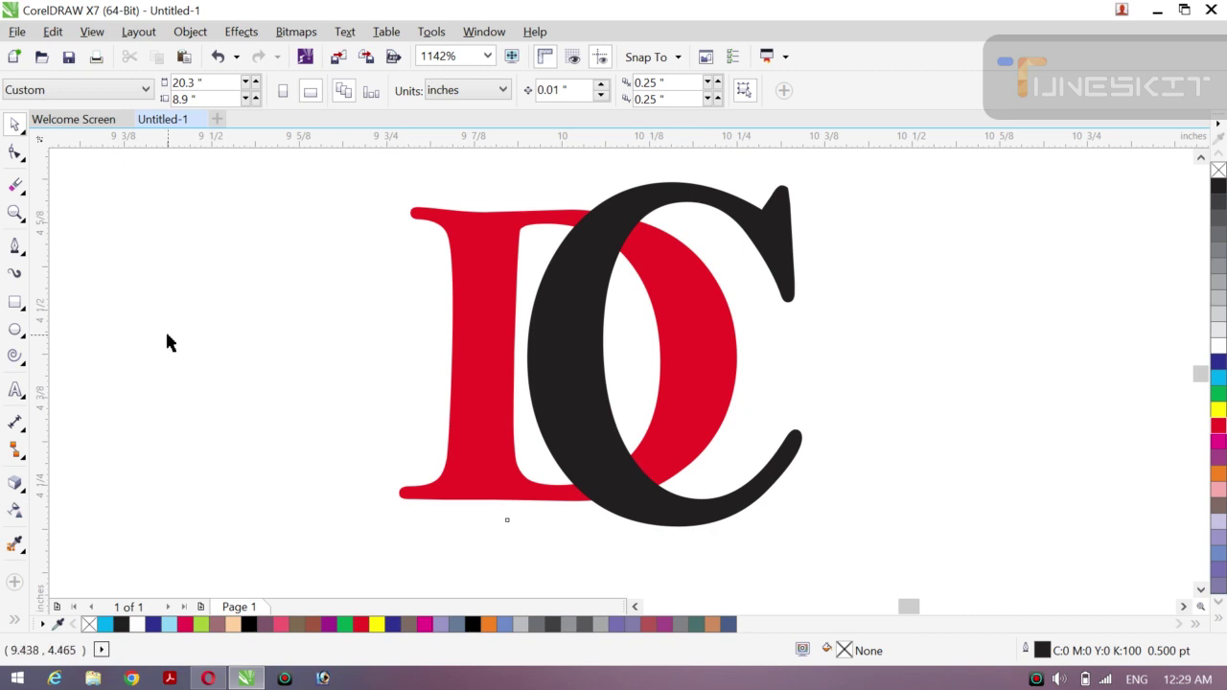
- Add a black 8 pt outline to the C
{"action": "left_click", "coordinate": [589, 326]}
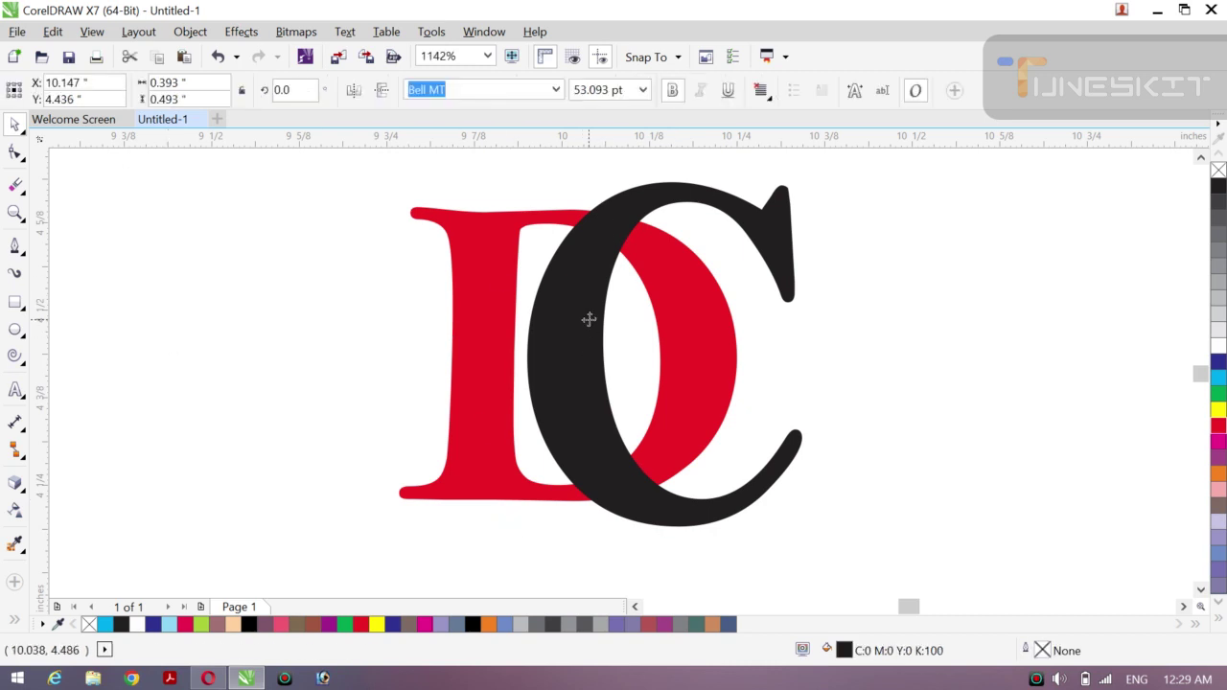
{"action": "left_click", "coordinate": [555, 91]}
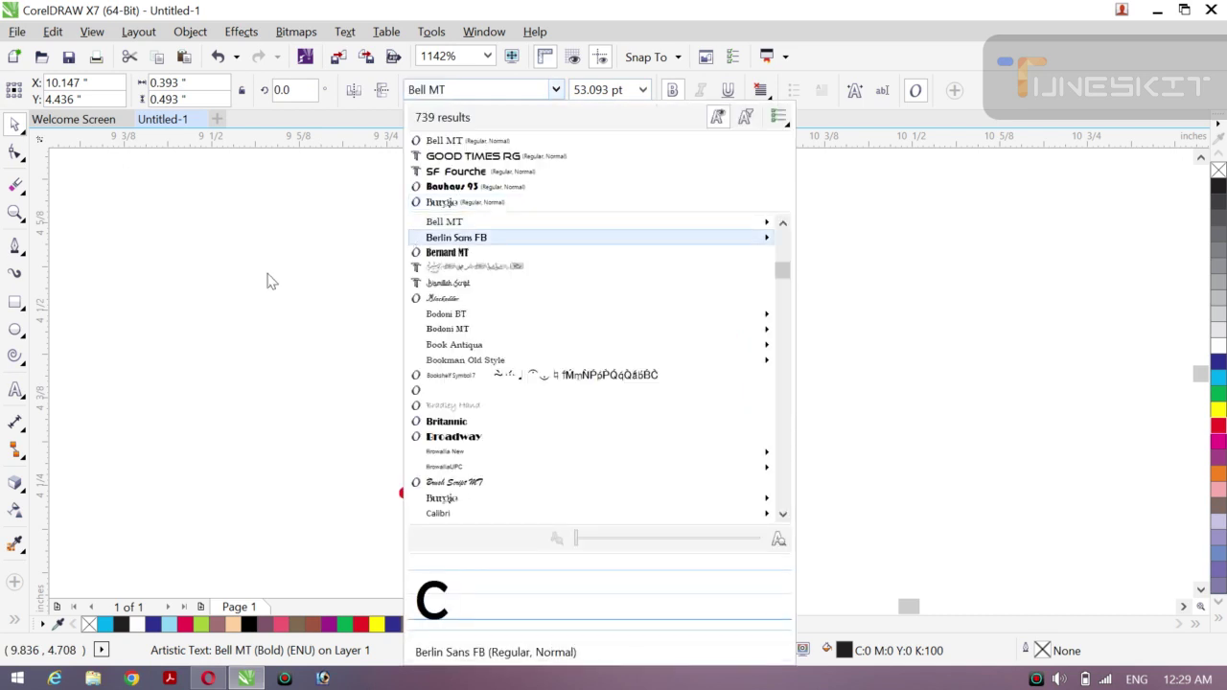
{"action": "left_click", "coordinate": [268, 279]}
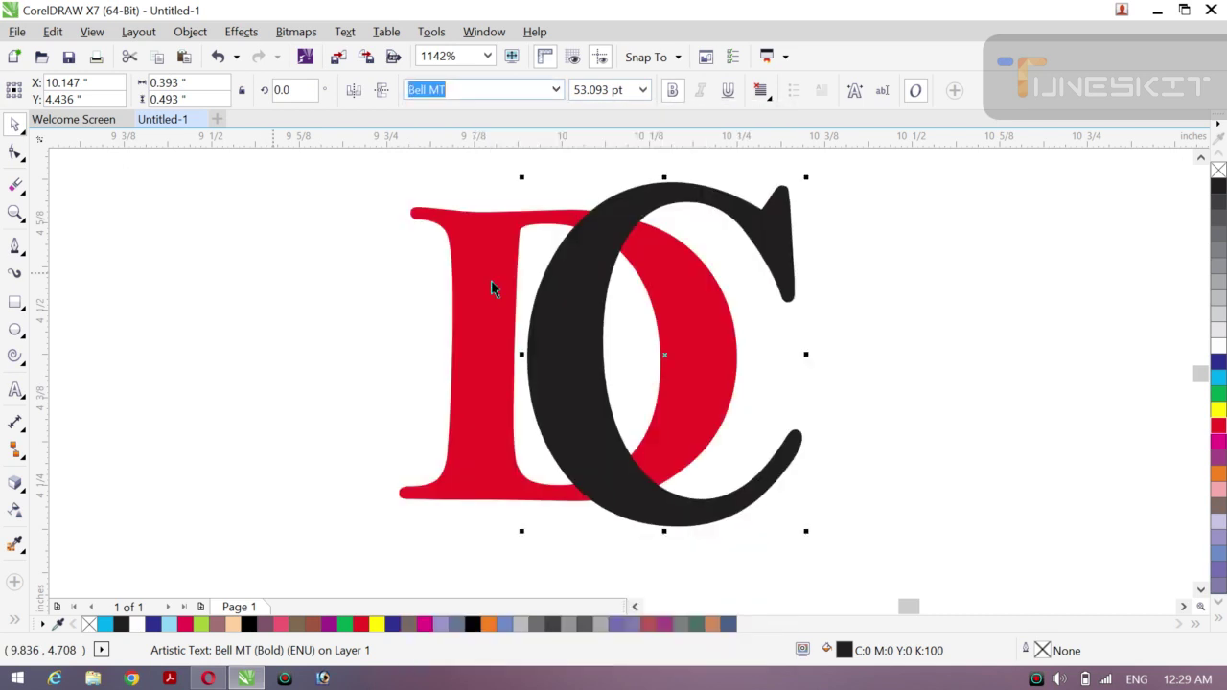
{"action": "double_click", "coordinate": [1043, 650]}
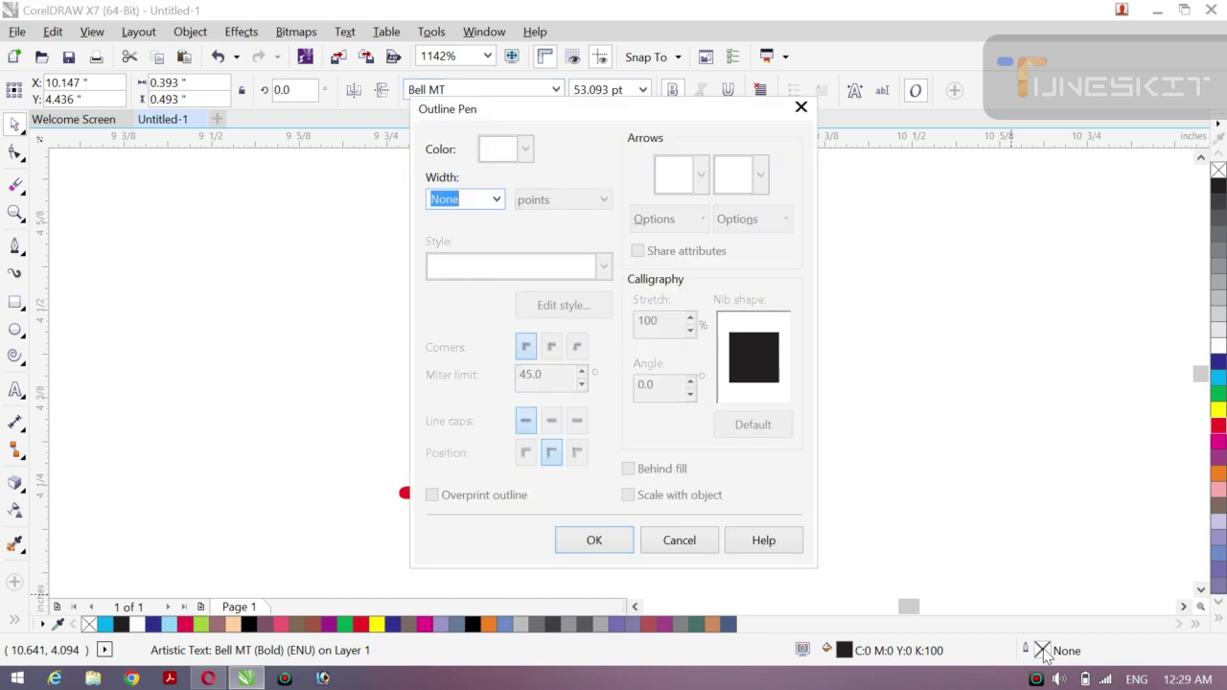
{"action": "left_click_drag", "start_coordinate": [605, 112], "coordinate": [293, 202]}
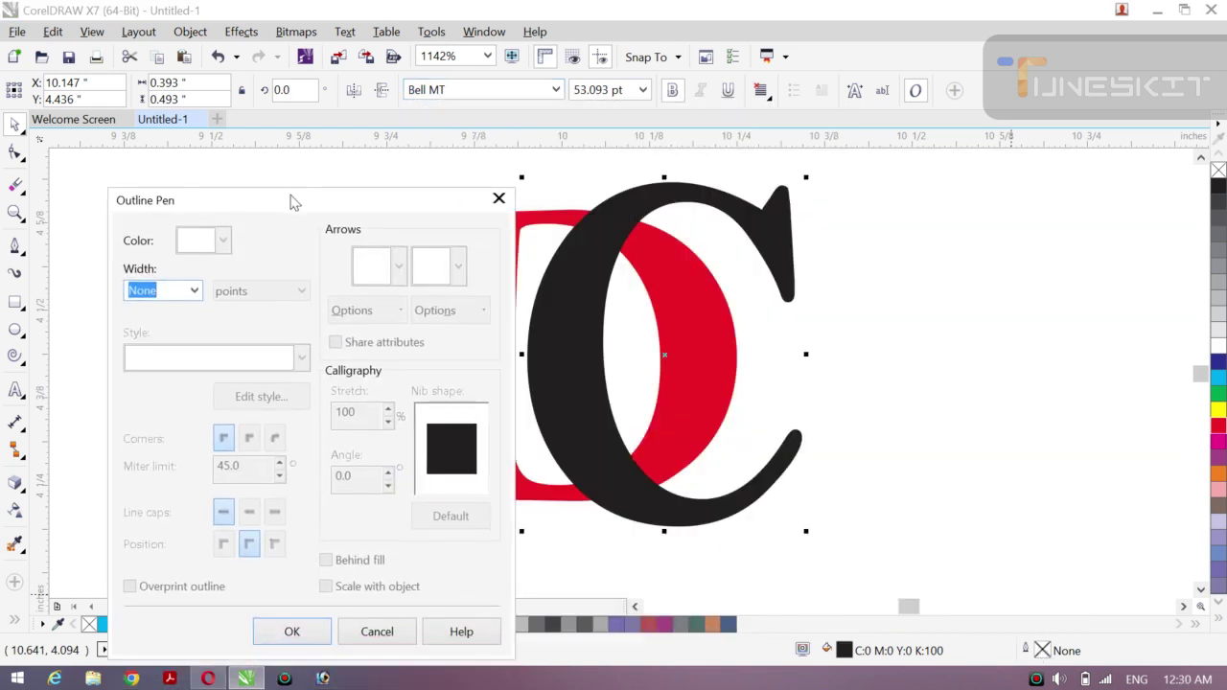
{"action": "left_click", "coordinate": [195, 292]}
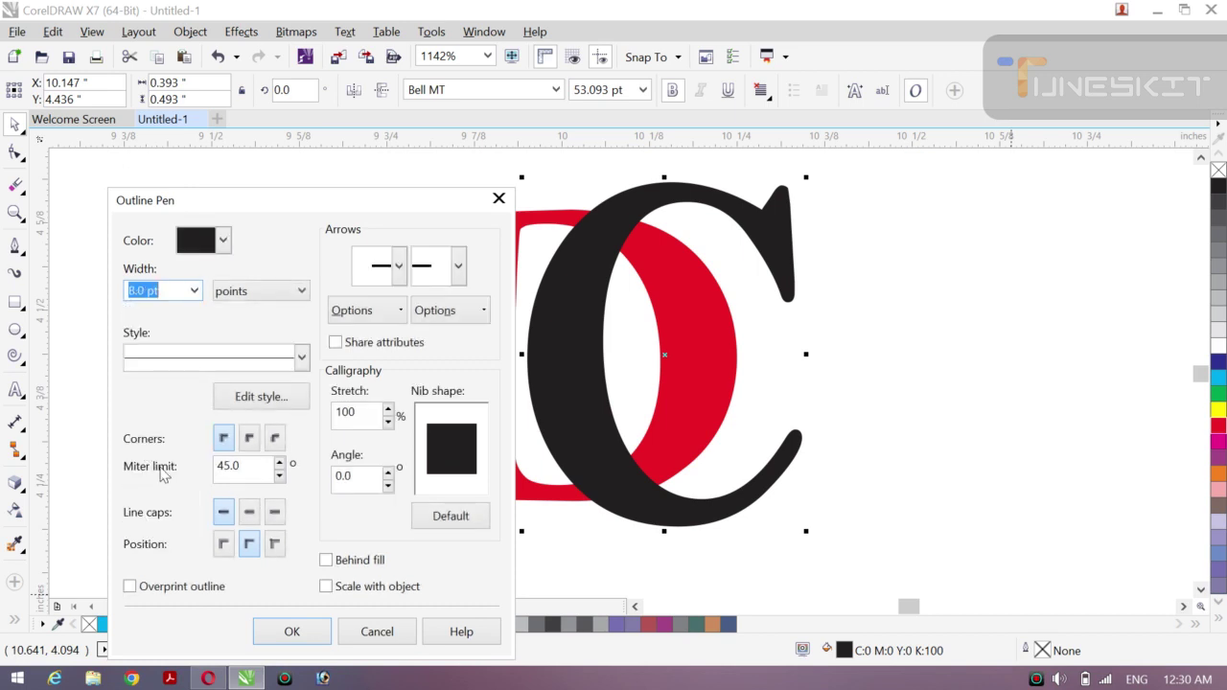
{"action": "left_click", "coordinate": [292, 633]}
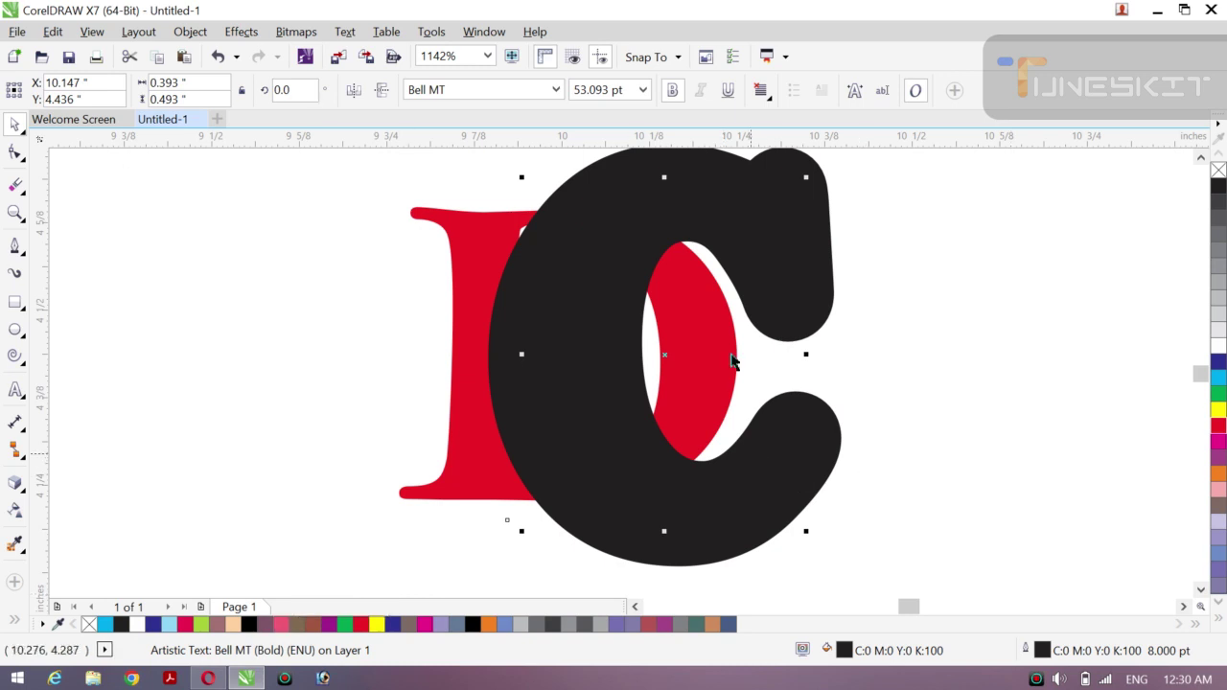
- Set the C's outline width to 4 pt
{"action": "double_click", "coordinate": [1042, 652]}
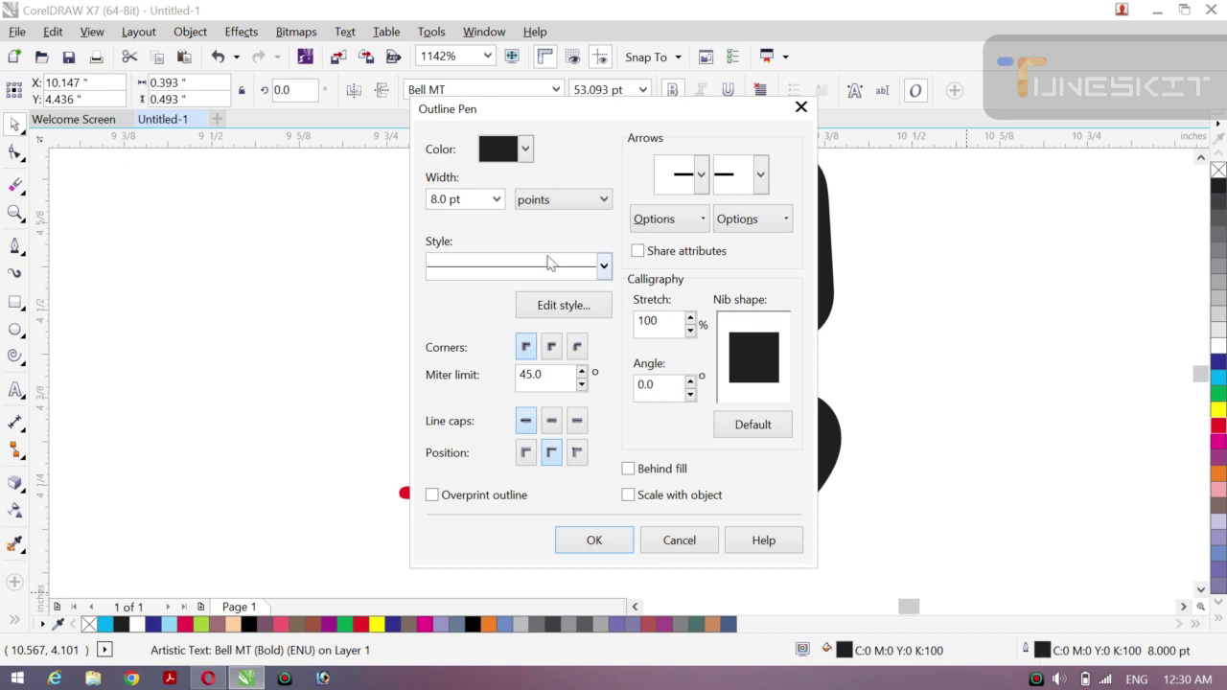
{"action": "left_click", "coordinate": [497, 198]}
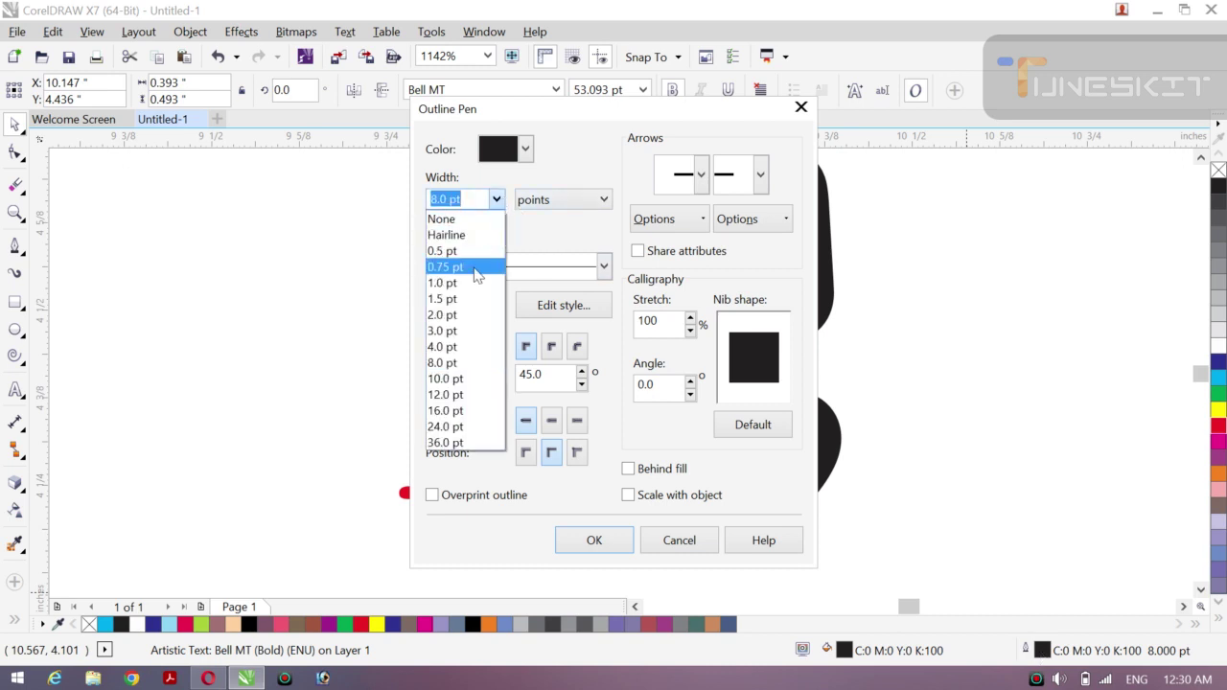
{"action": "left_click", "coordinate": [449, 349]}
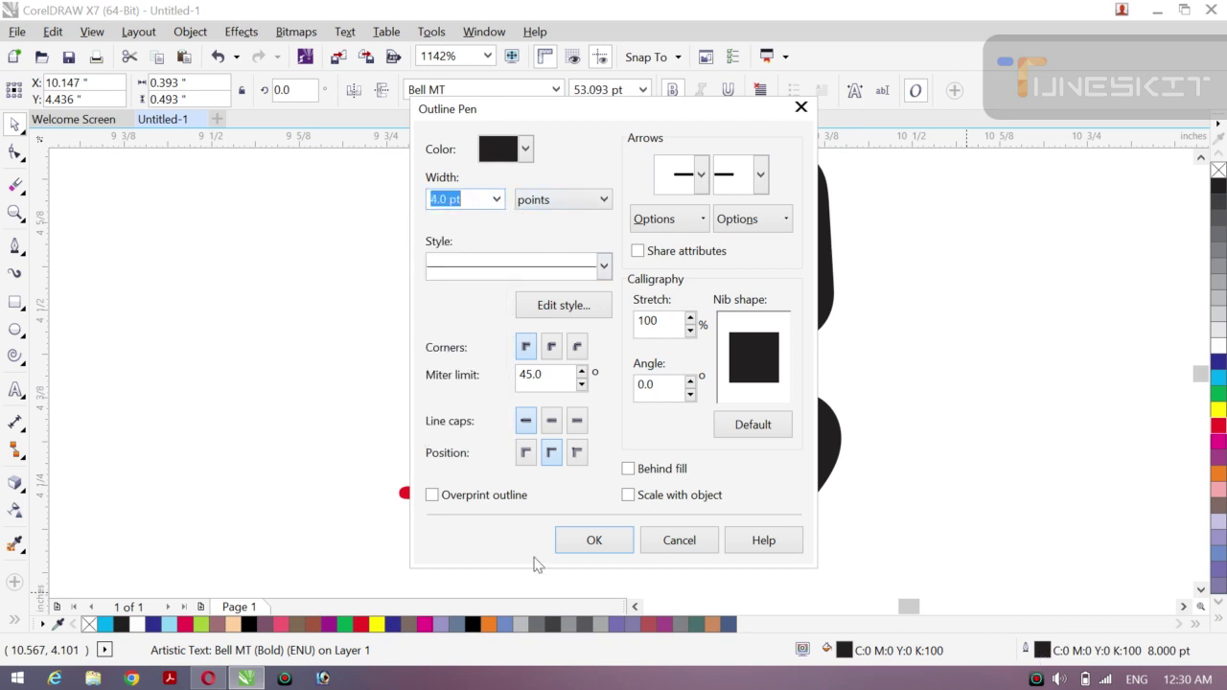
{"action": "left_click", "coordinate": [595, 541]}
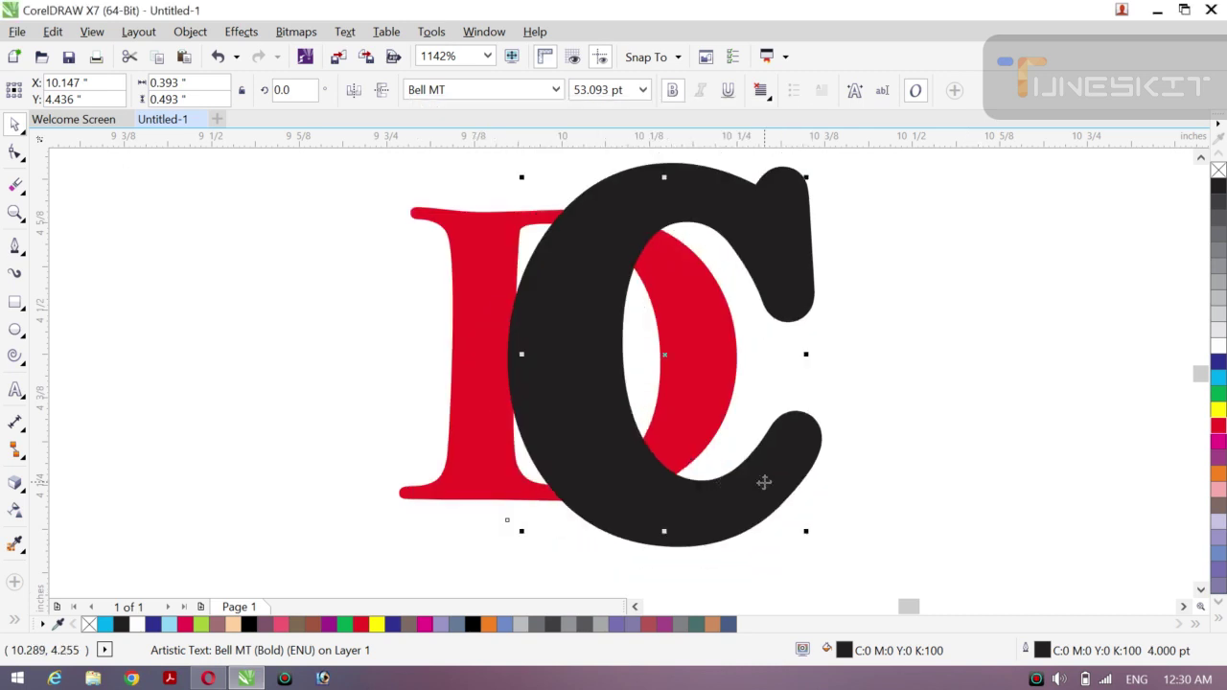
- Color the C's outline green and set its width to 2 pt
{"action": "right_click", "coordinate": [1217, 395]}
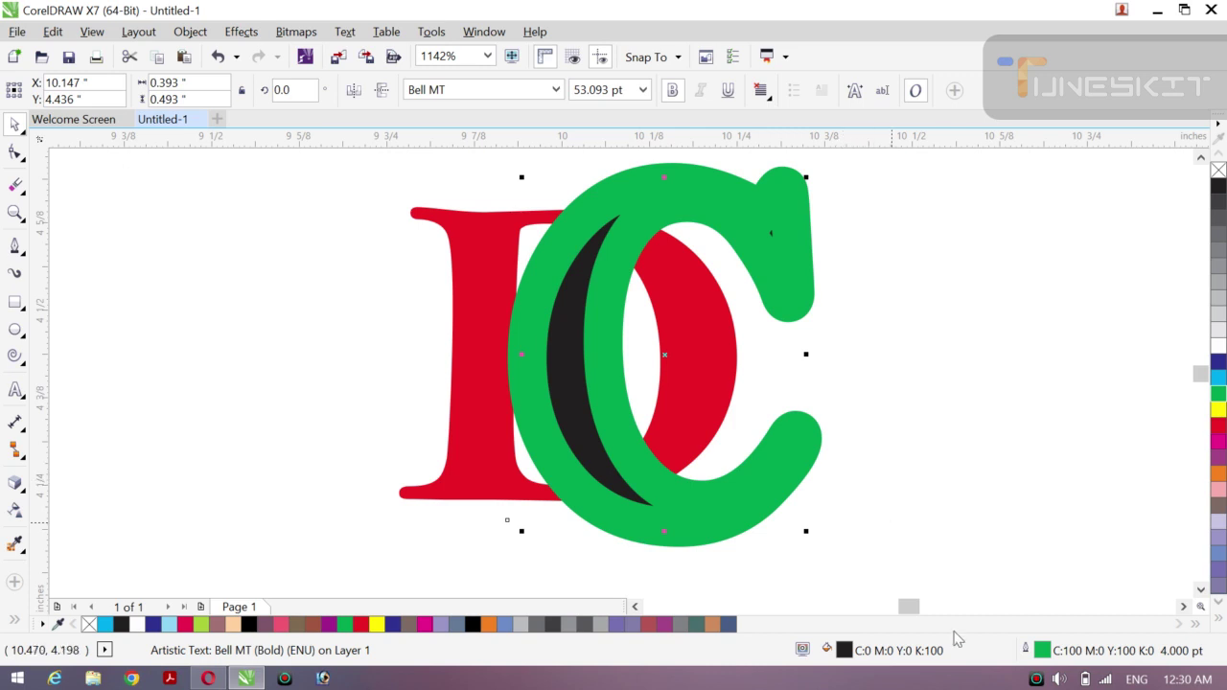
{"action": "double_click", "coordinate": [1042, 652]}
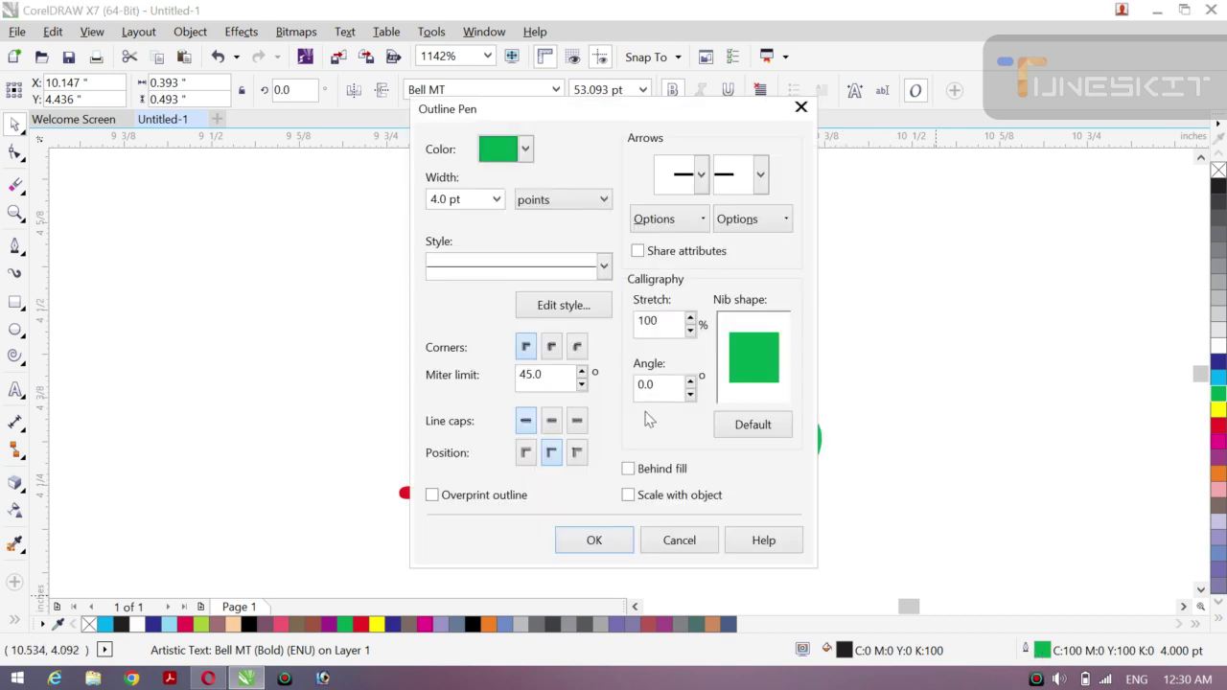
{"action": "left_click", "coordinate": [497, 200]}
{"action": "left_click", "coordinate": [461, 316]}
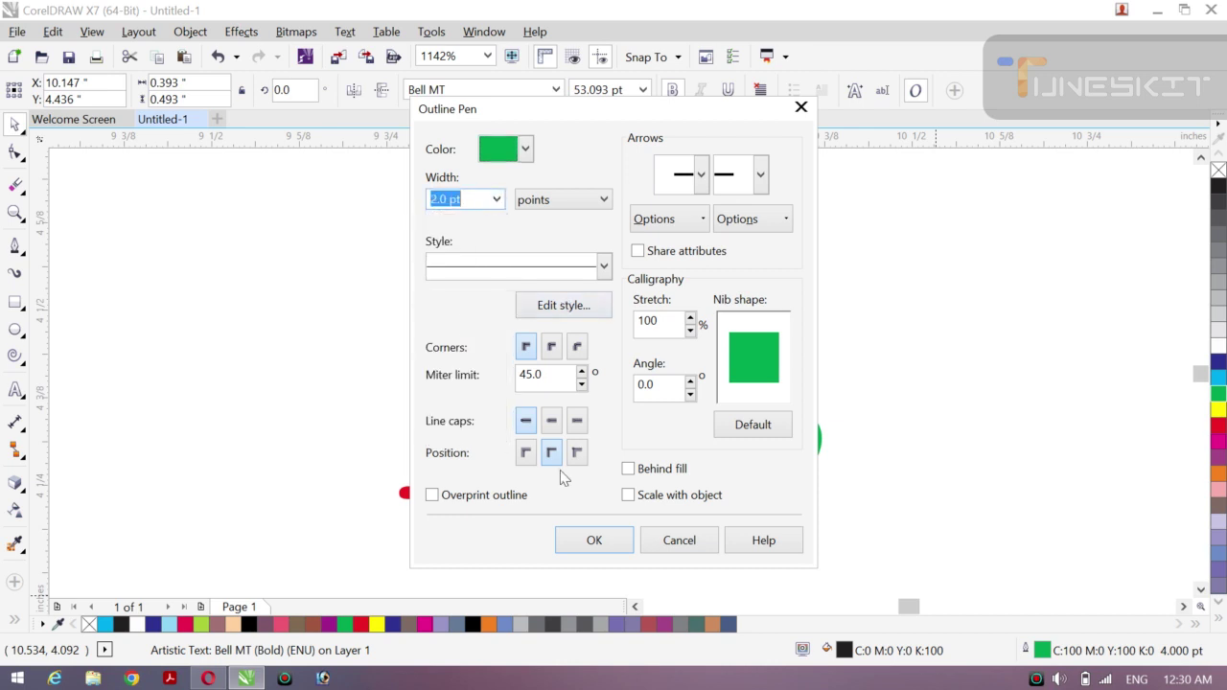
{"action": "left_click", "coordinate": [592, 539]}
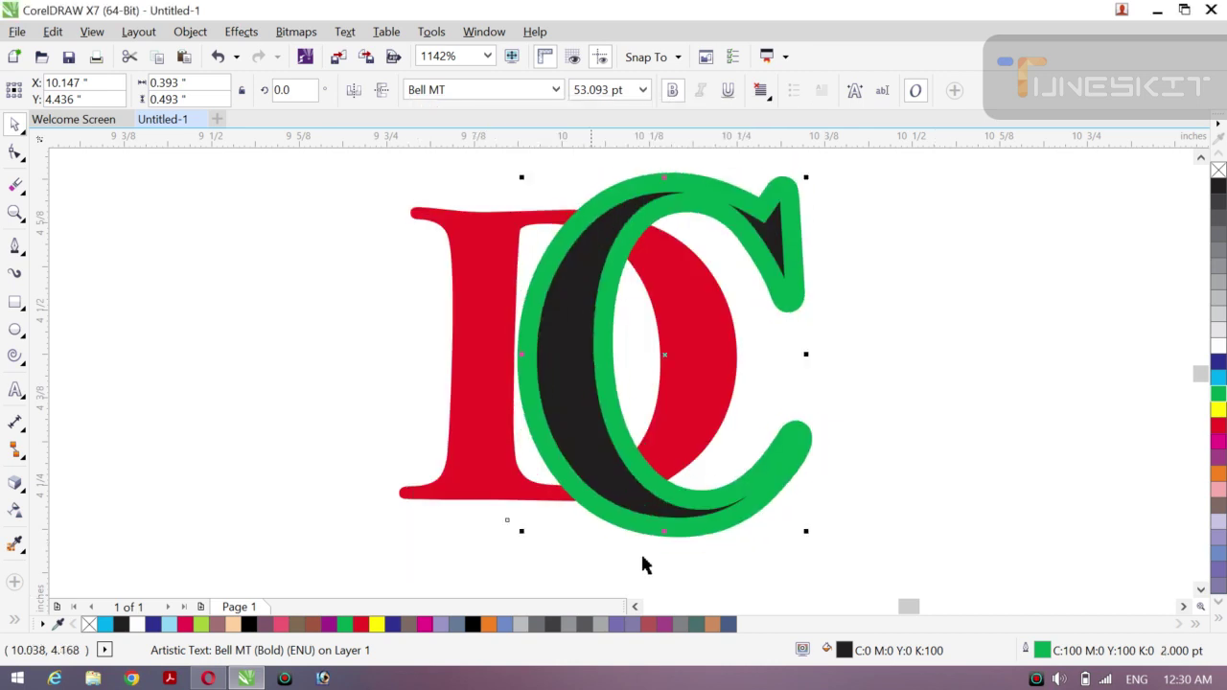
{"action": "left_click", "coordinate": [409, 347]}
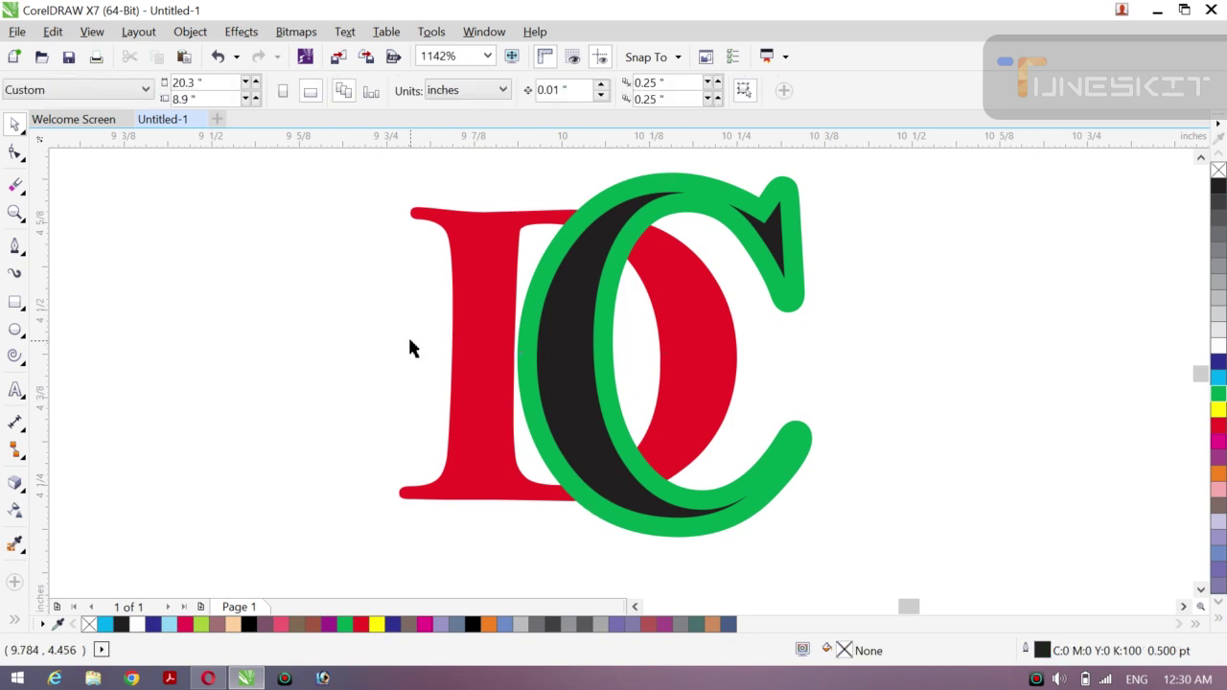
- Convert the C's green outline to a separate object and clear the selection
{"action": "left_click", "coordinate": [621, 436]}
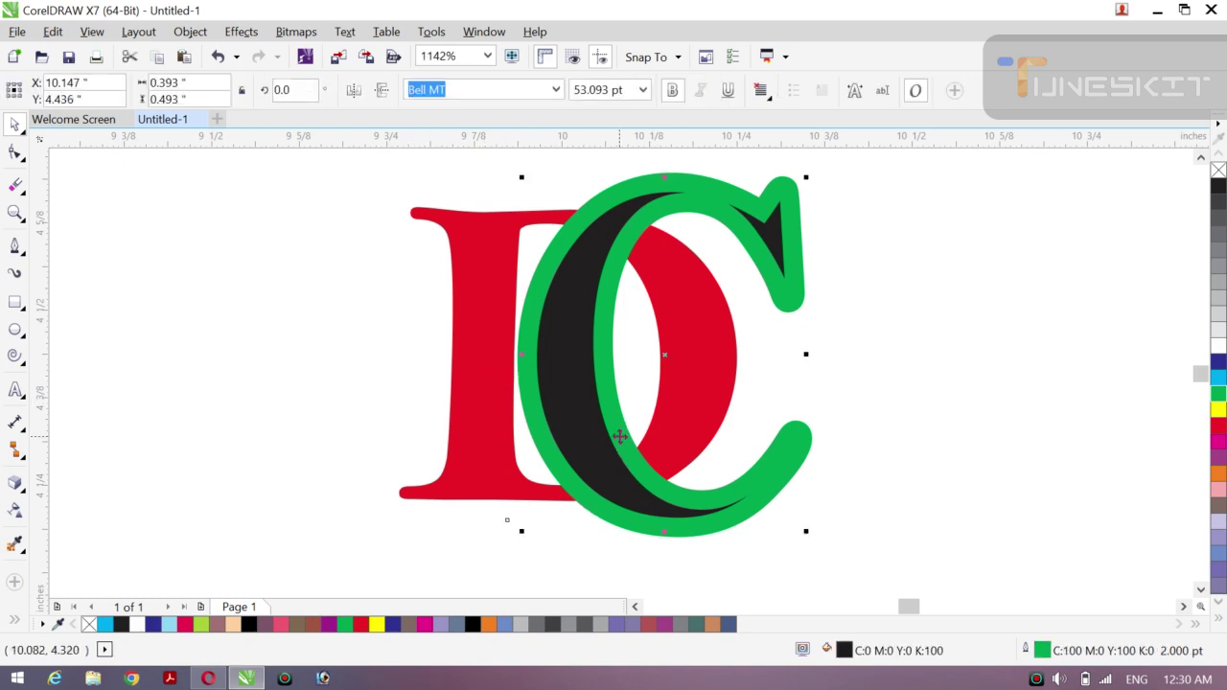
{"action": "left_click", "coordinate": [190, 31]}
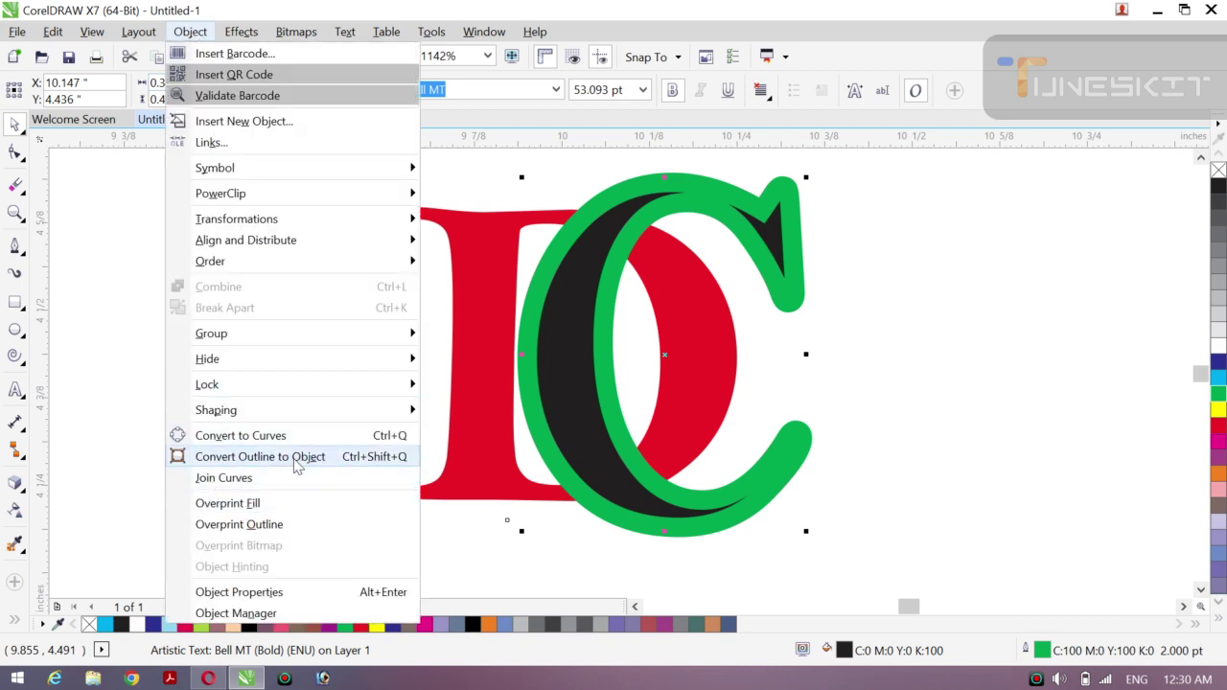
{"action": "left_click", "coordinate": [297, 463]}
{"action": "left_click", "coordinate": [386, 425]}
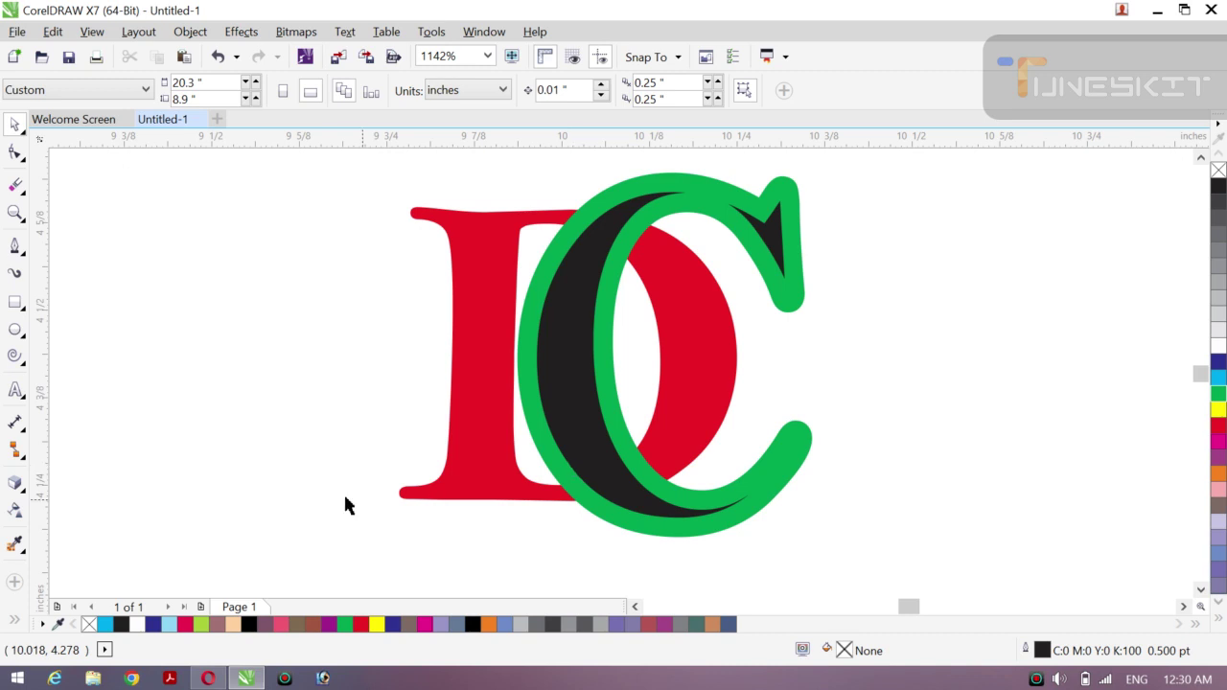
- Use Smart Fill to create blue-gray shapes without outline over the D's bowl inside the C and its stem area outside the C
{"action": "left_click", "coordinate": [15, 620]}
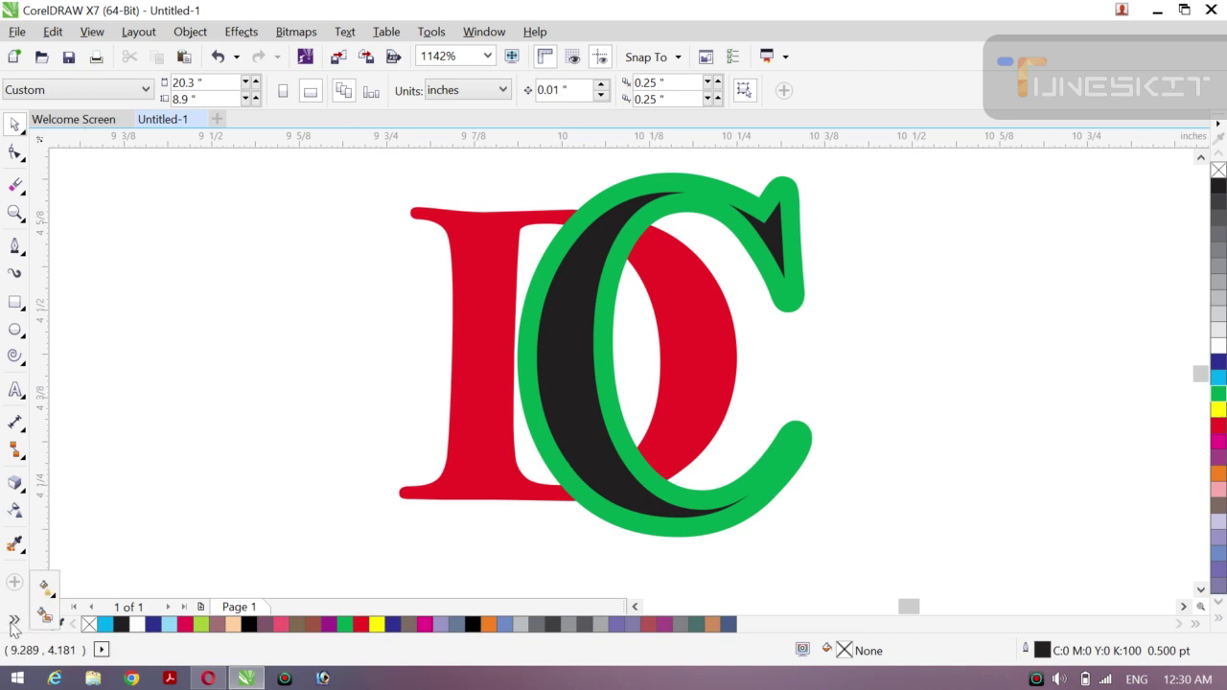
{"action": "left_click", "coordinate": [43, 616]}
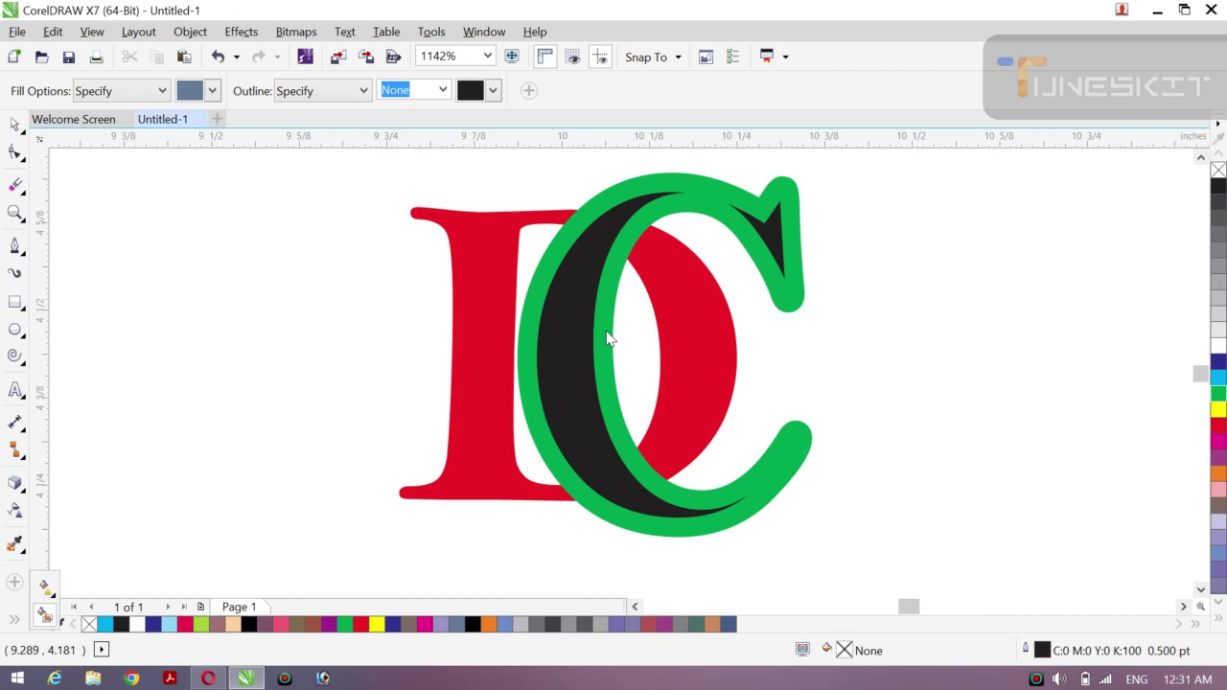
{"action": "left_click", "coordinate": [667, 372]}
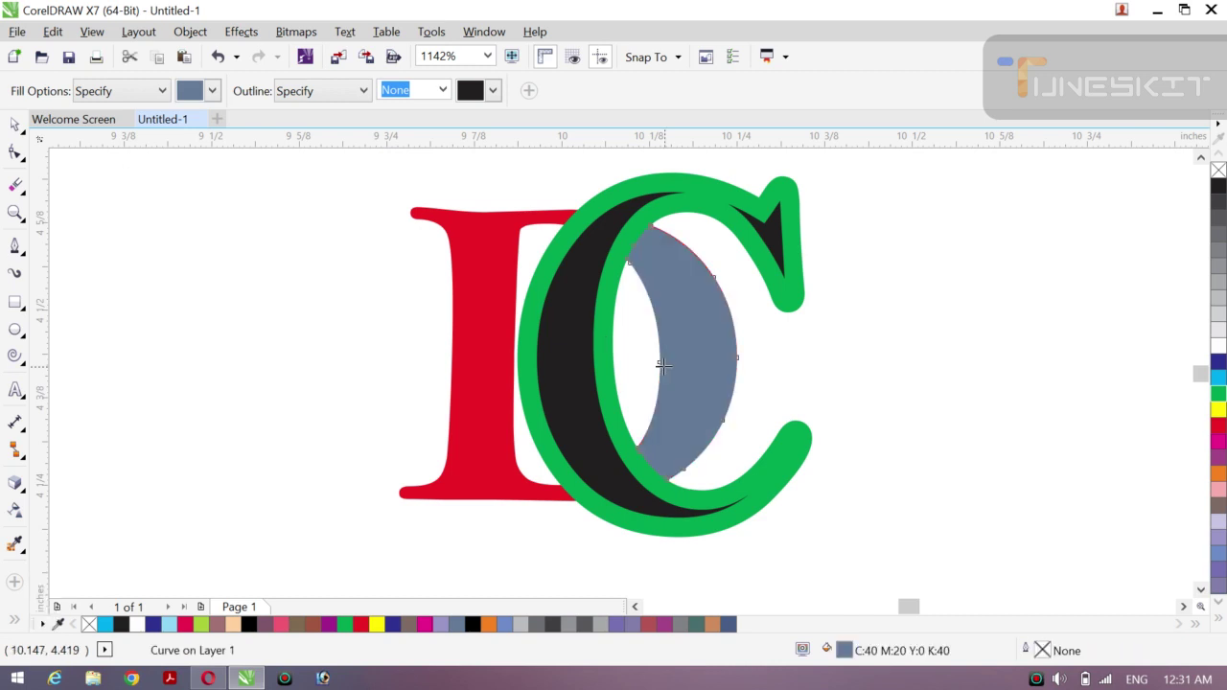
{"action": "left_click", "coordinate": [471, 285]}
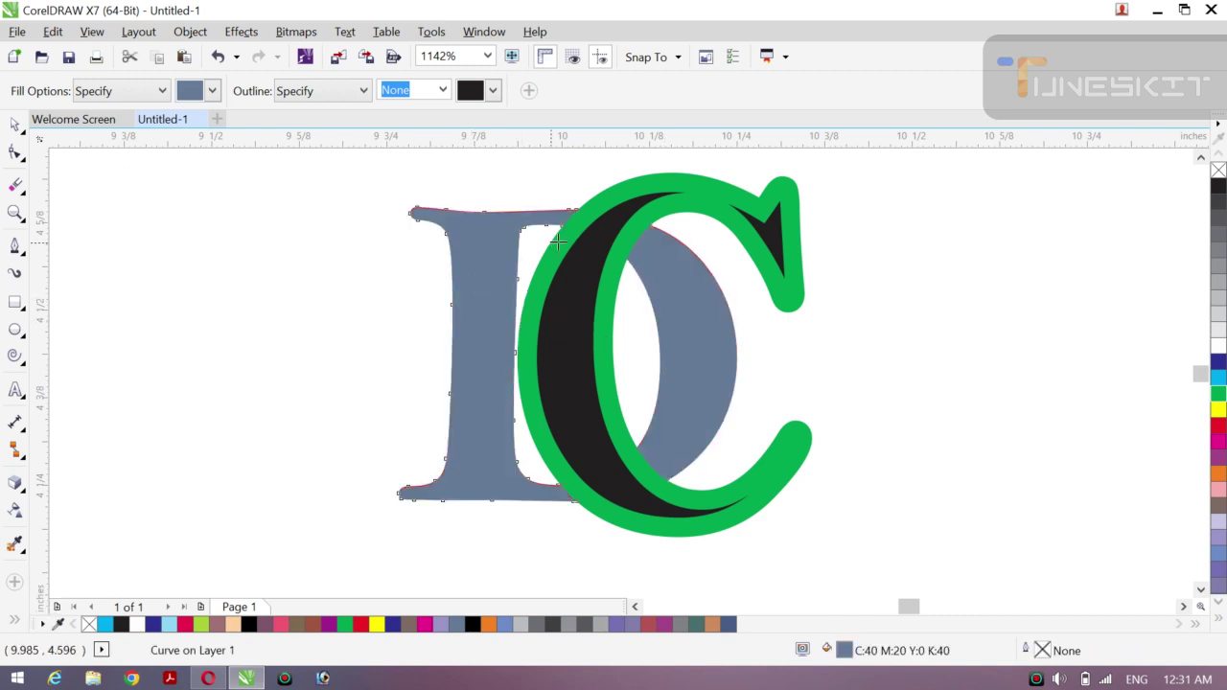
{"action": "left_click", "coordinate": [14, 124]}
{"action": "left_click", "coordinate": [305, 478]}
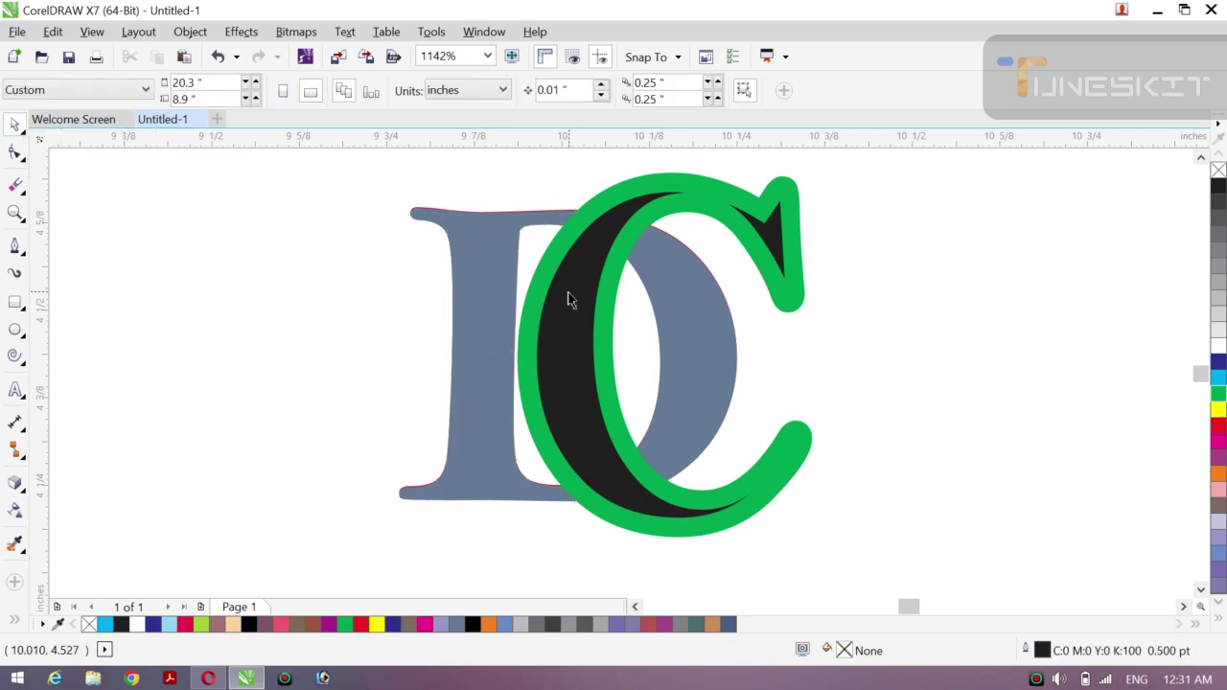
- Delete the green outline object around the C and the original red D text behind the blue-gray pieces
{"action": "left_click", "coordinate": [620, 261]}
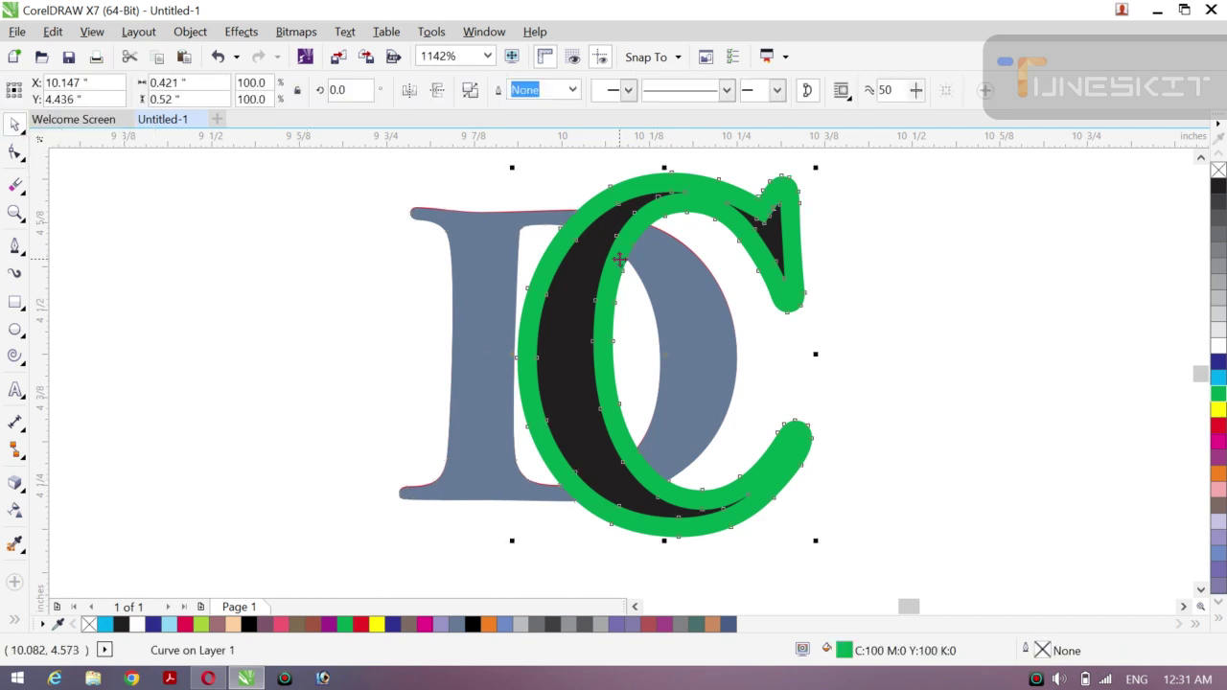
{"action": "key", "text": "Delete"}
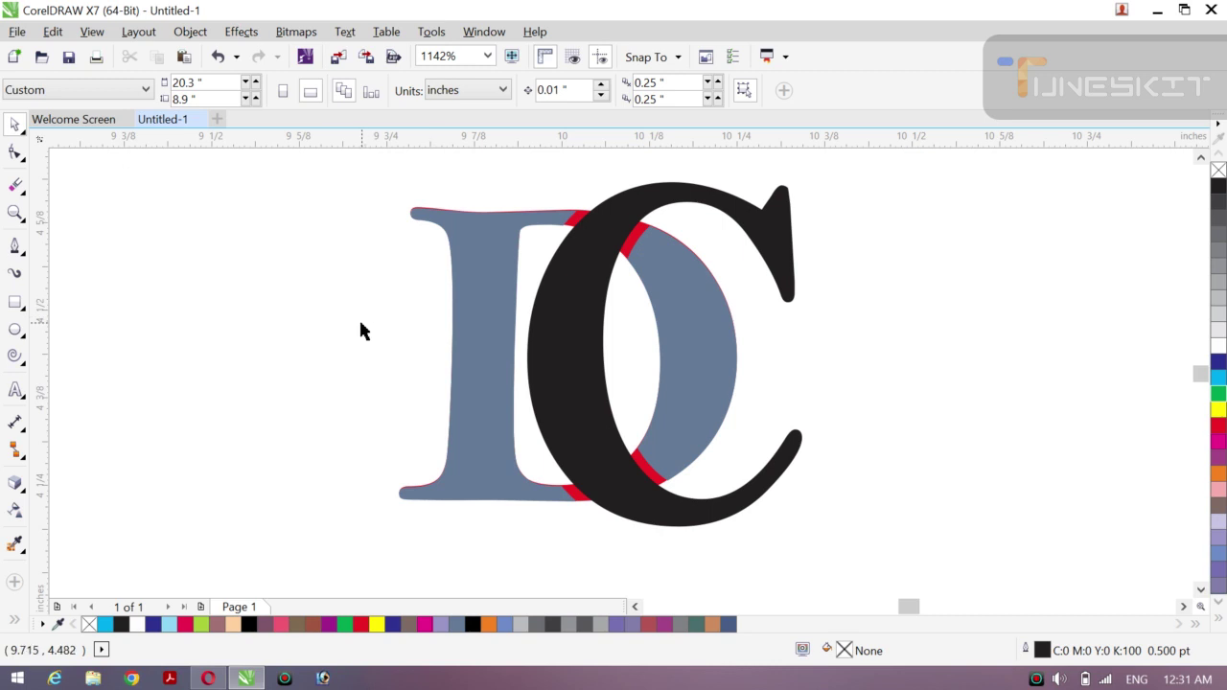
{"action": "left_click", "coordinate": [630, 248]}
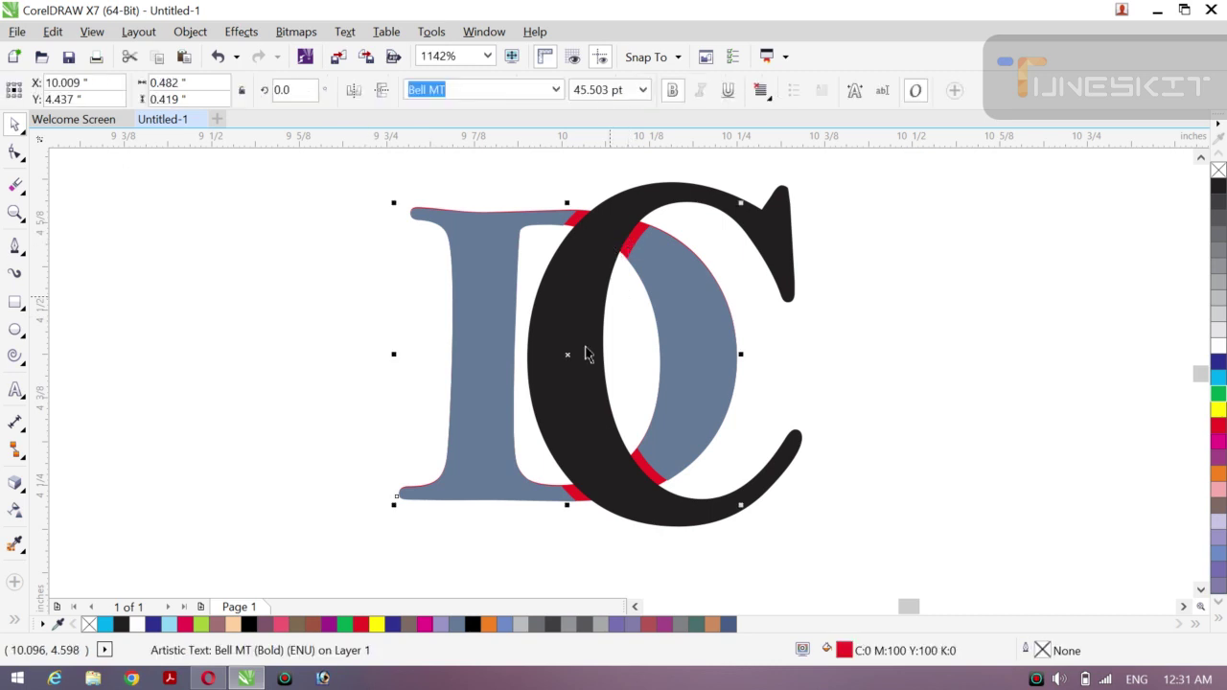
{"action": "key", "text": "shift+Page_Up"}
{"action": "left_click_drag", "start_coordinate": [333, 356], "coordinate": [333, 356]}
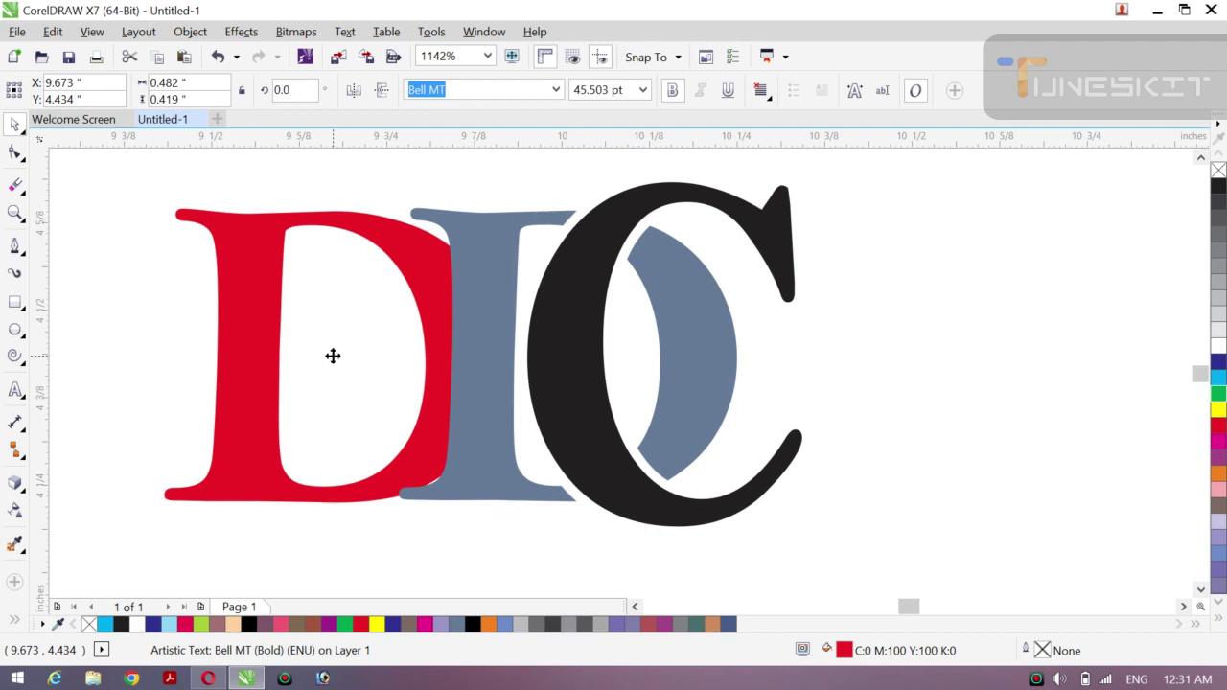
{"action": "key", "text": "Delete"}
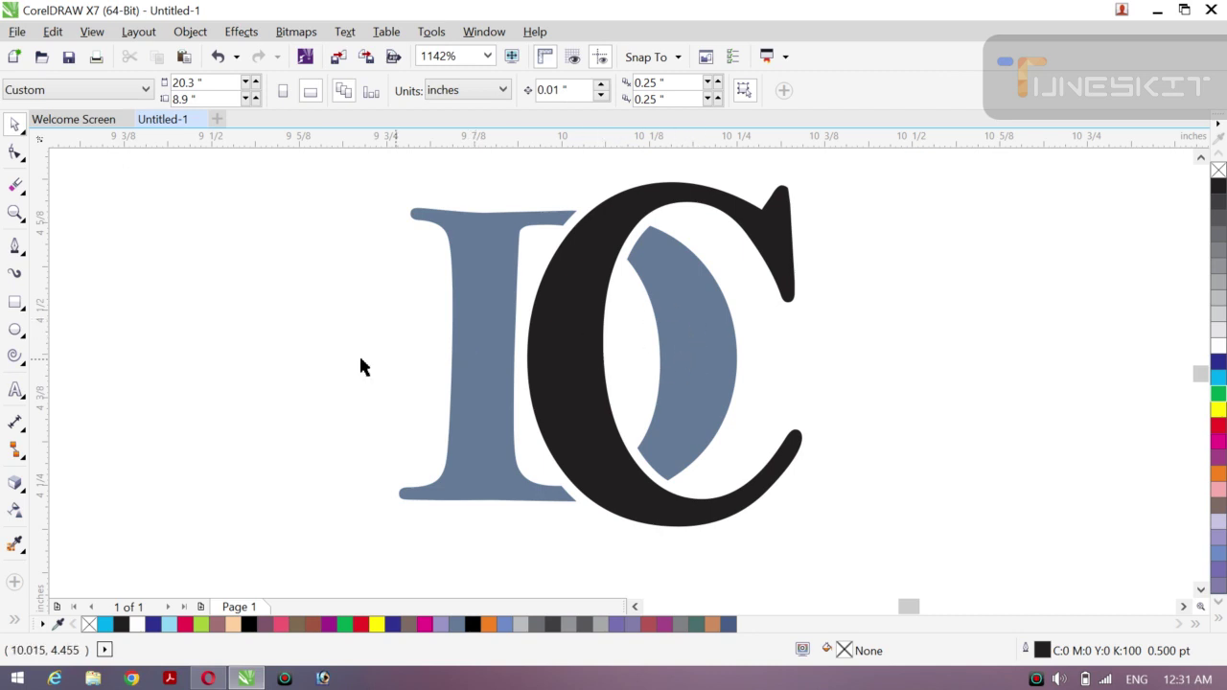
{"action": "left_click", "coordinate": [561, 417]}
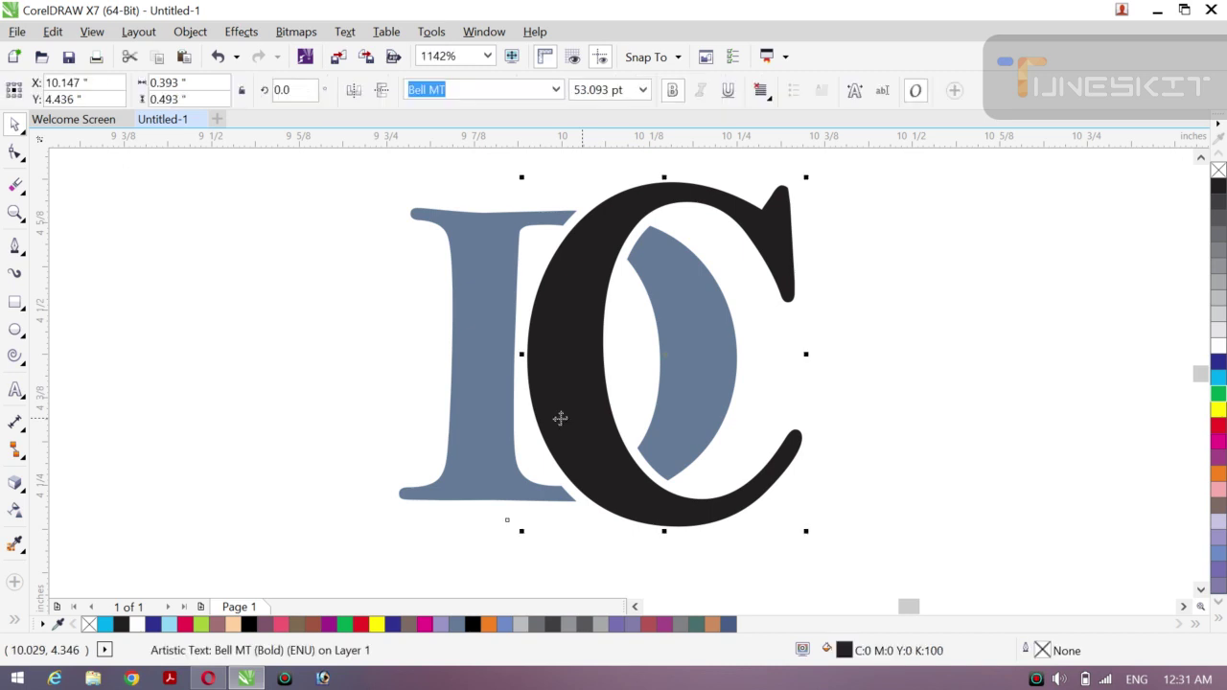
{"action": "left_click", "coordinate": [268, 357]}
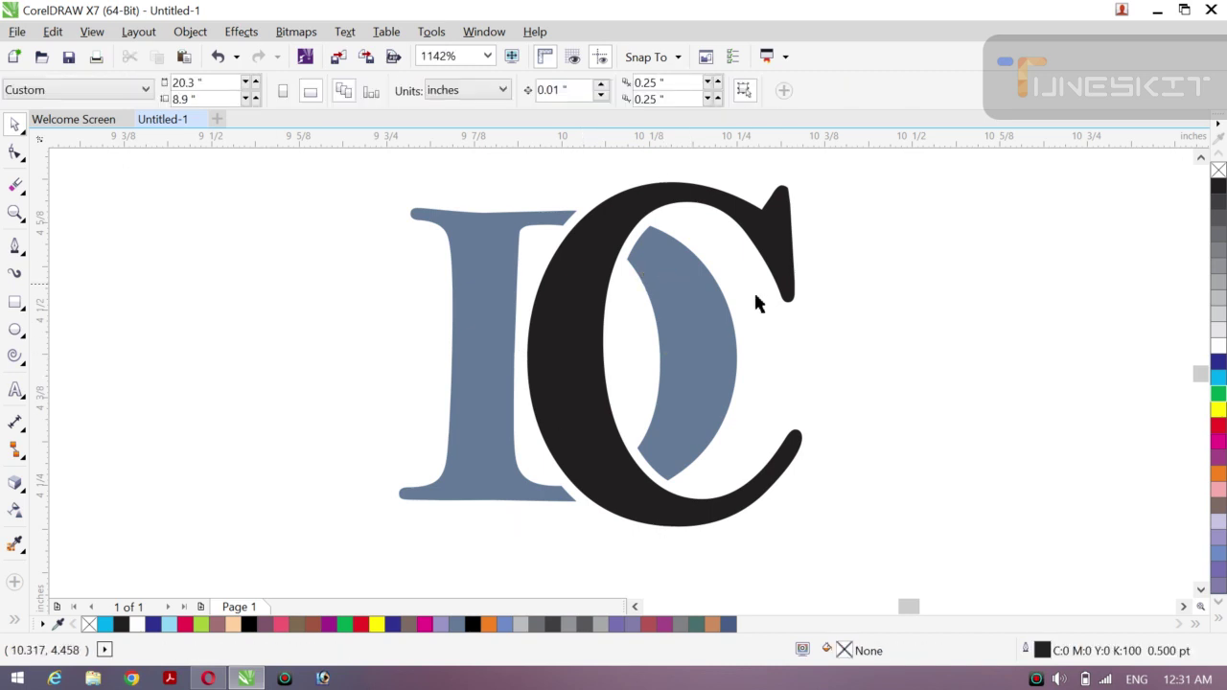
{"action": "left_click", "coordinate": [673, 342]}
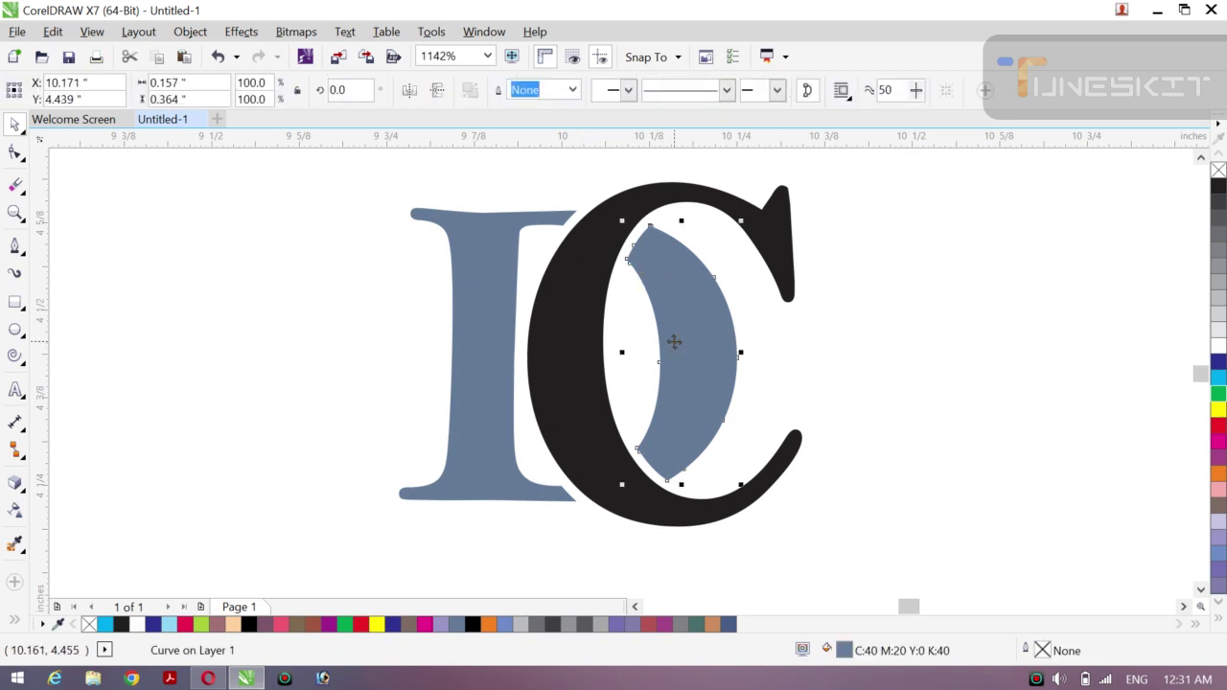
{"action": "left_click", "coordinate": [326, 359]}
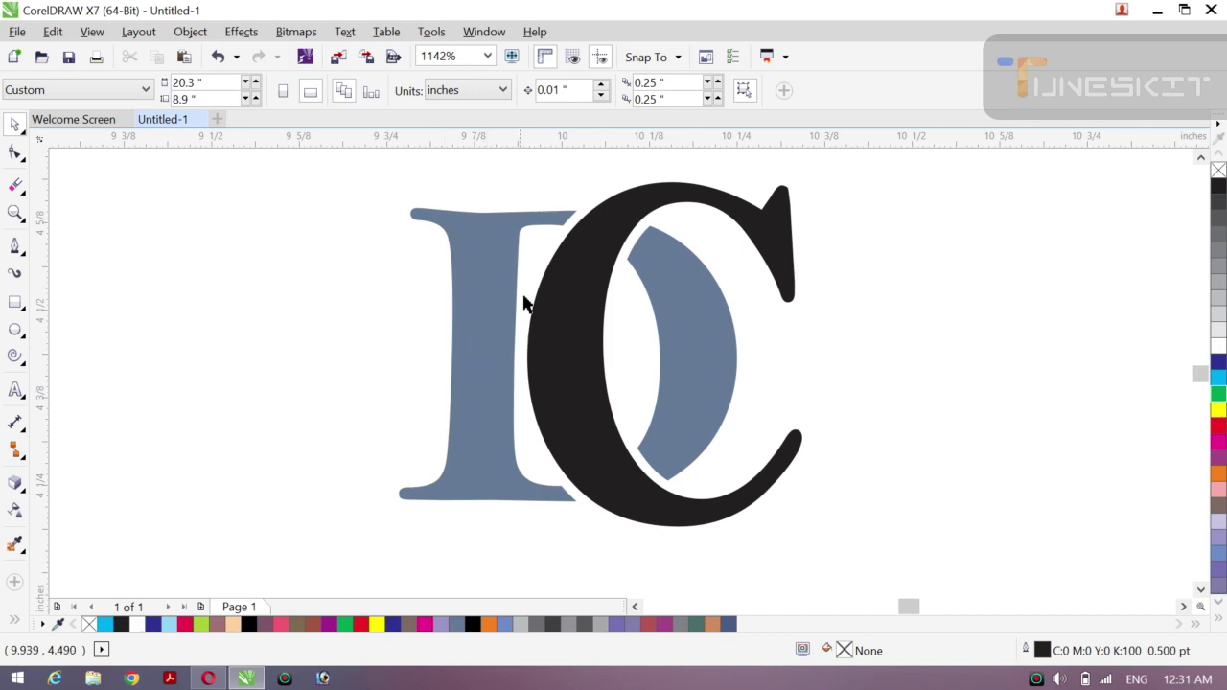
- Apply a linear fountain fill to the C with the Interactive Fill tool, running from black to orange
{"action": "left_click", "coordinate": [561, 330]}
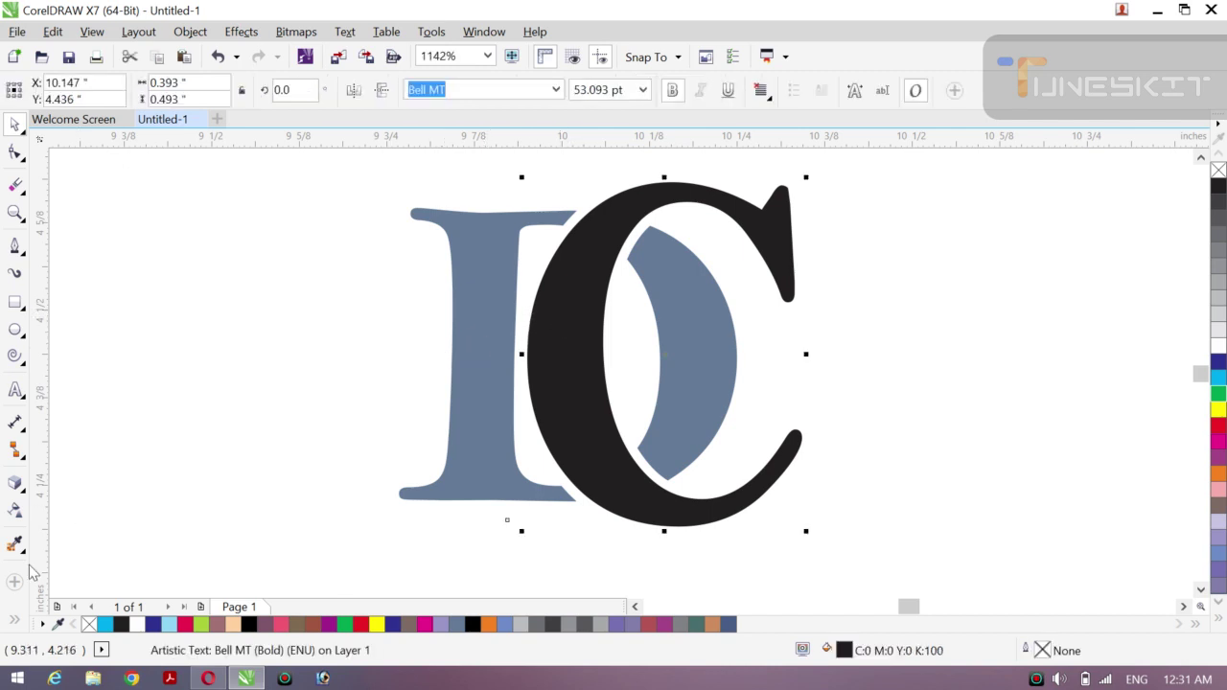
{"action": "left_click", "coordinate": [15, 623]}
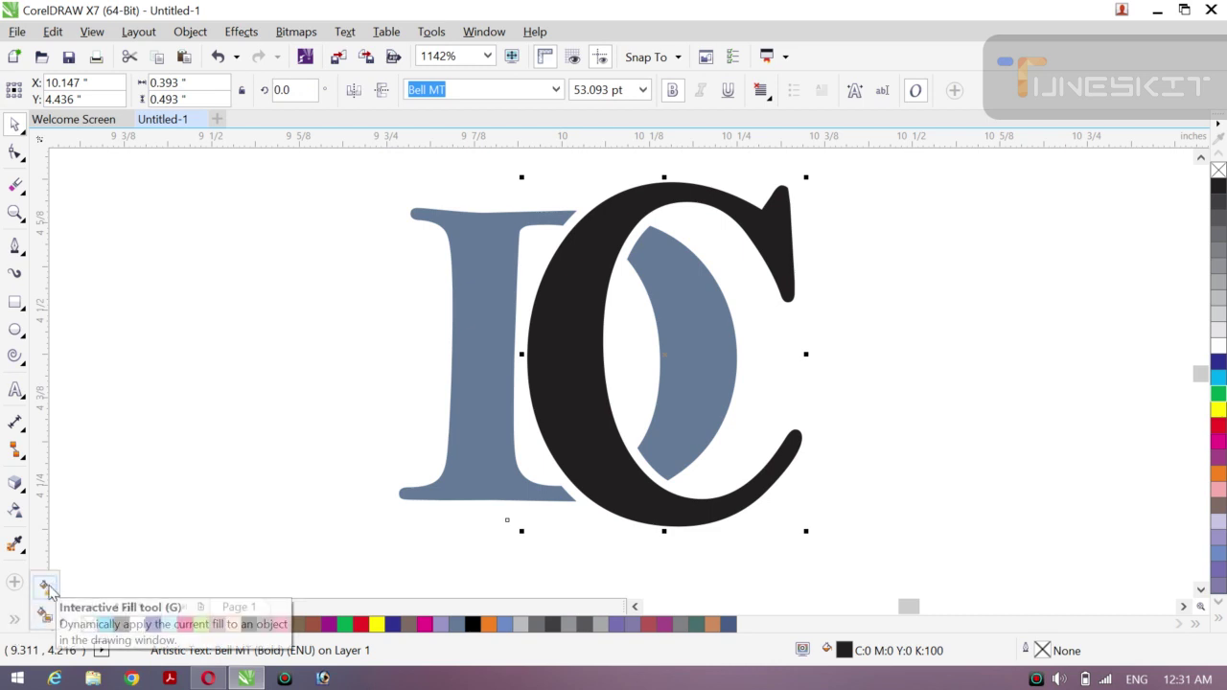
{"action": "left_click", "coordinate": [46, 588]}
{"action": "left_click_drag", "start_coordinate": [573, 332], "coordinate": [614, 393]}
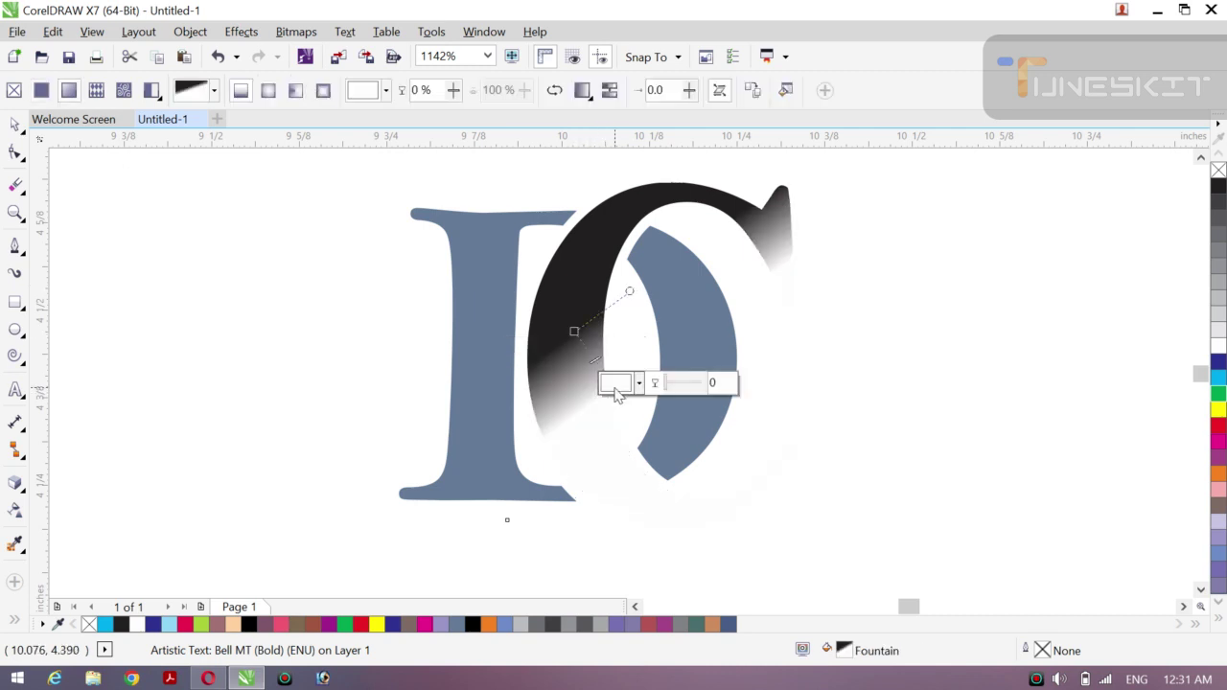
{"action": "left_click", "coordinate": [1218, 476]}
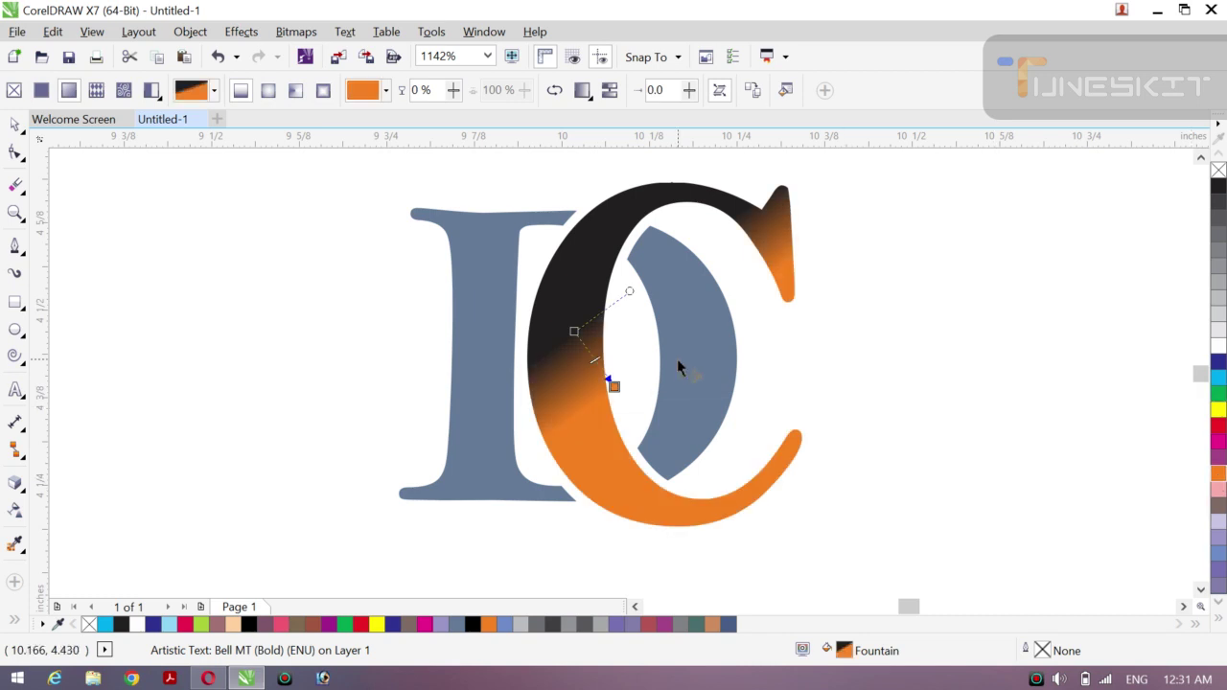
- Make the C's fountain fill rectangular and stretch it from black below the lower curve to orange at the upper serif
{"action": "left_click", "coordinate": [323, 91]}
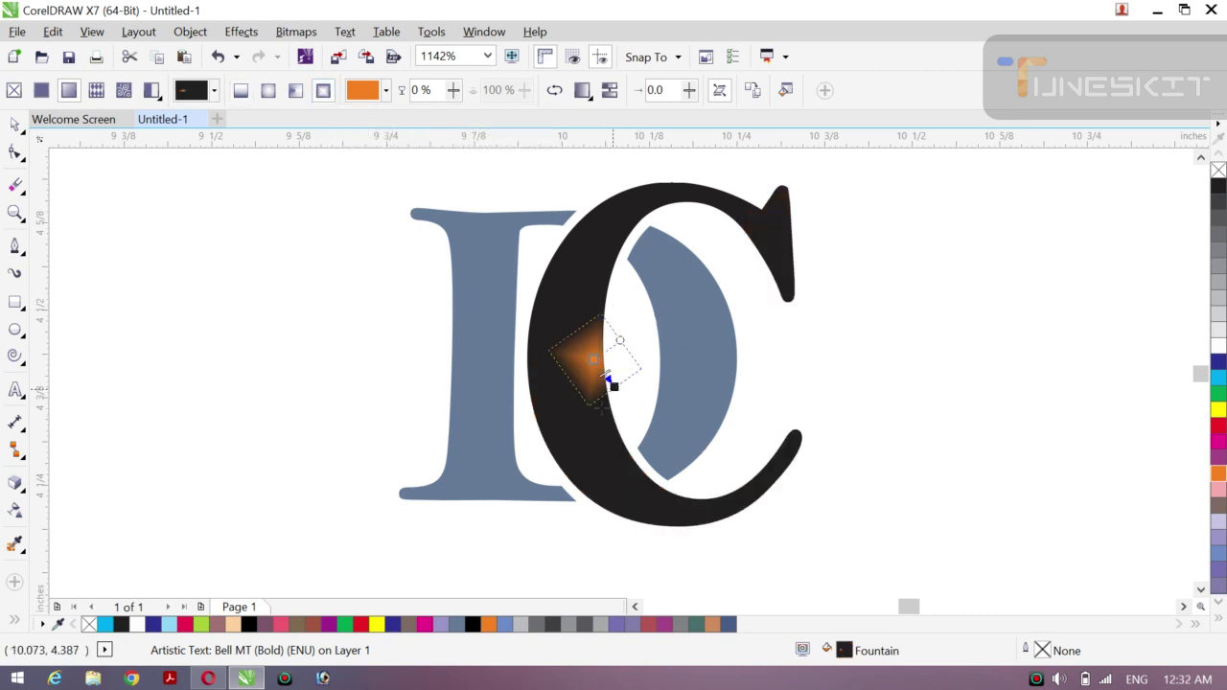
{"action": "left_click_drag", "start_coordinate": [607, 379], "coordinate": [622, 471]}
{"action": "left_click_drag", "start_coordinate": [589, 369], "coordinate": [772, 277]}
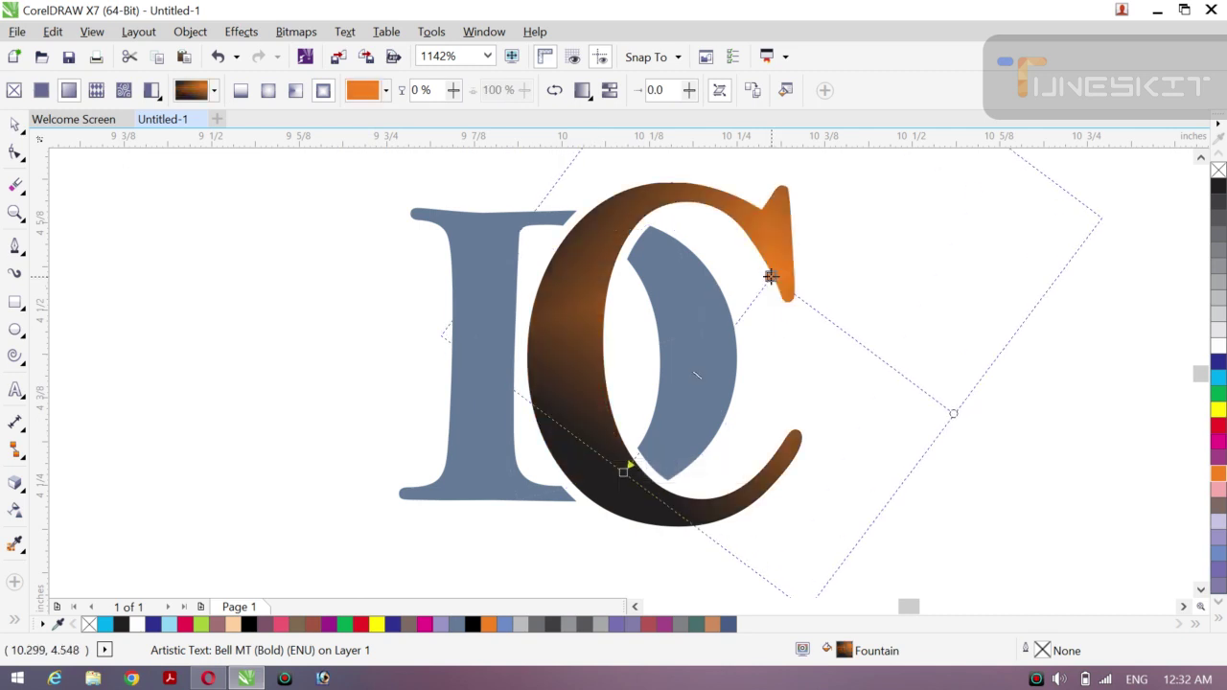
{"action": "left_click", "coordinate": [624, 470]}
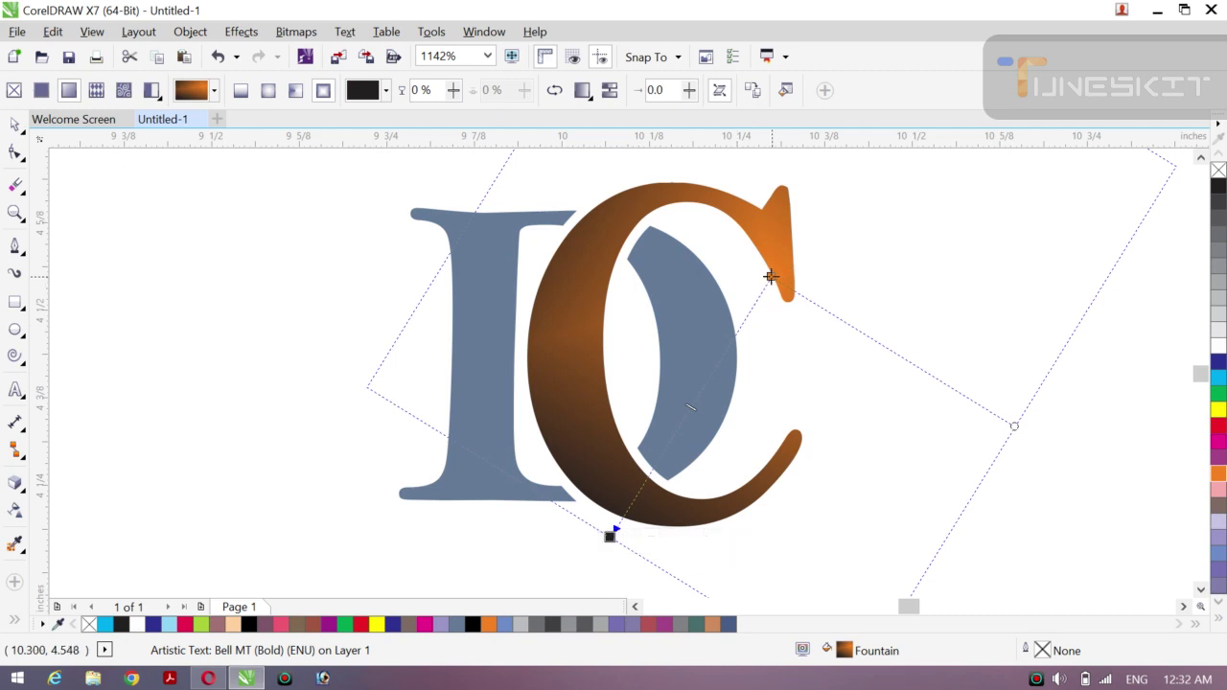
{"action": "left_click_drag", "start_coordinate": [772, 277], "coordinate": [782, 242]}
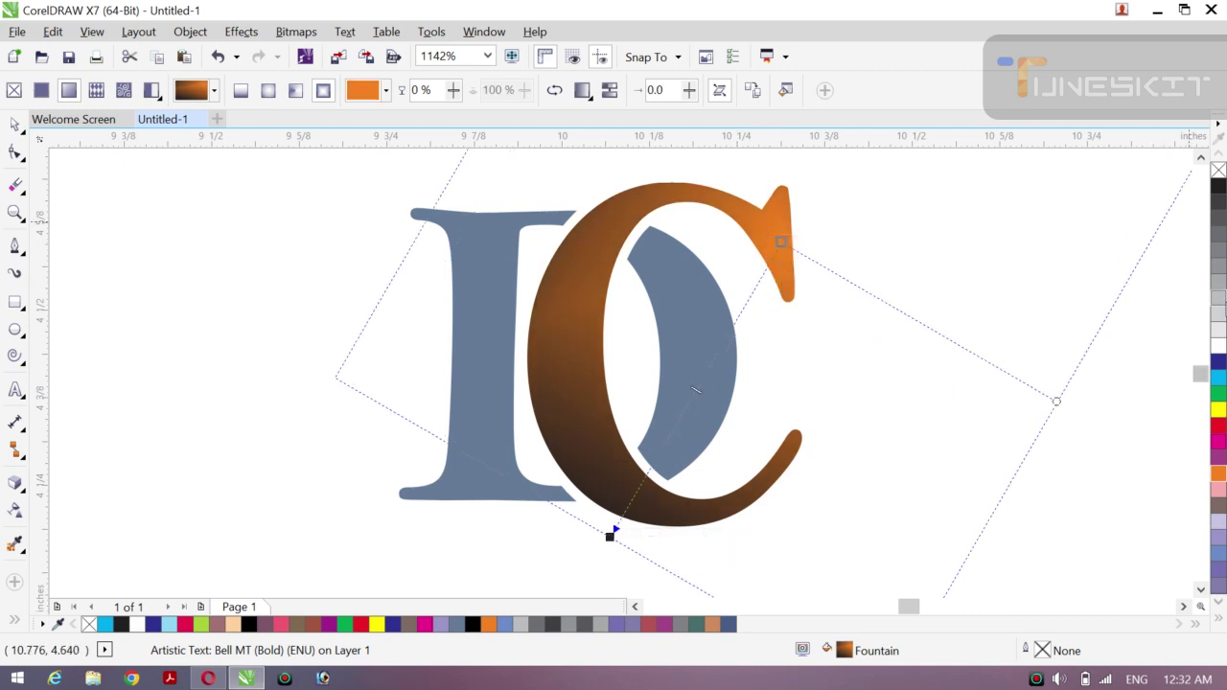
- Try green and brown for the orange end of the C's gradient and settle on light gray
{"action": "left_click", "coordinate": [1219, 393]}
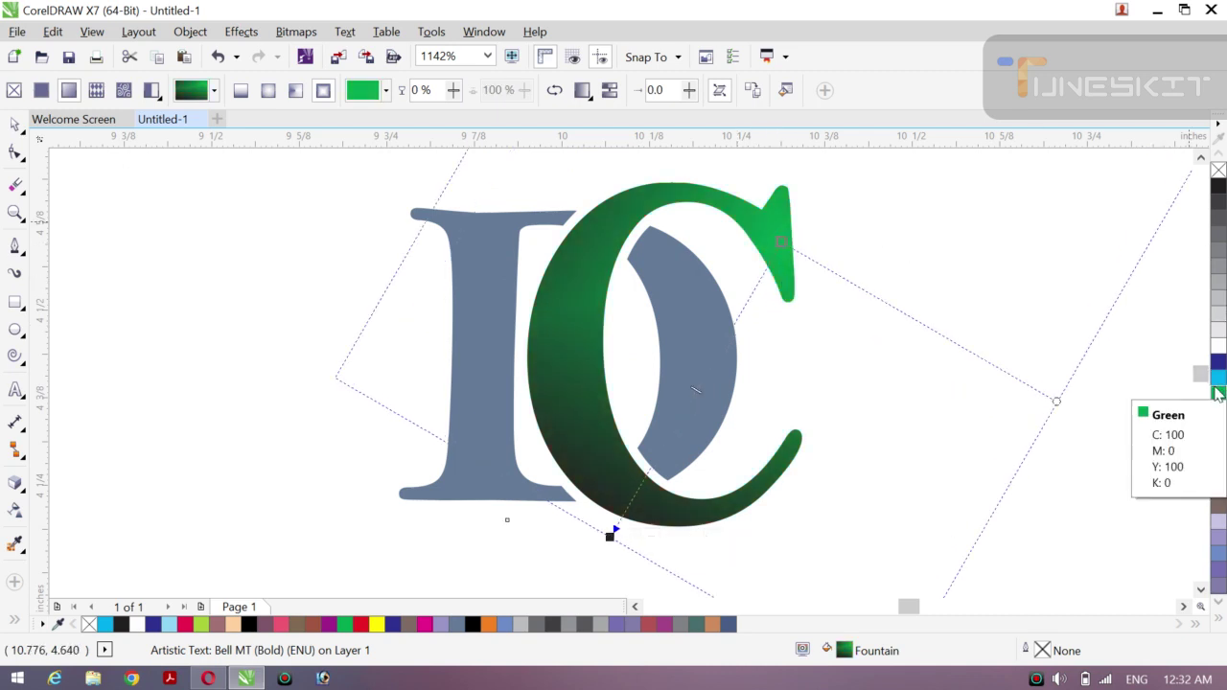
{"action": "left_click", "coordinate": [1219, 506]}
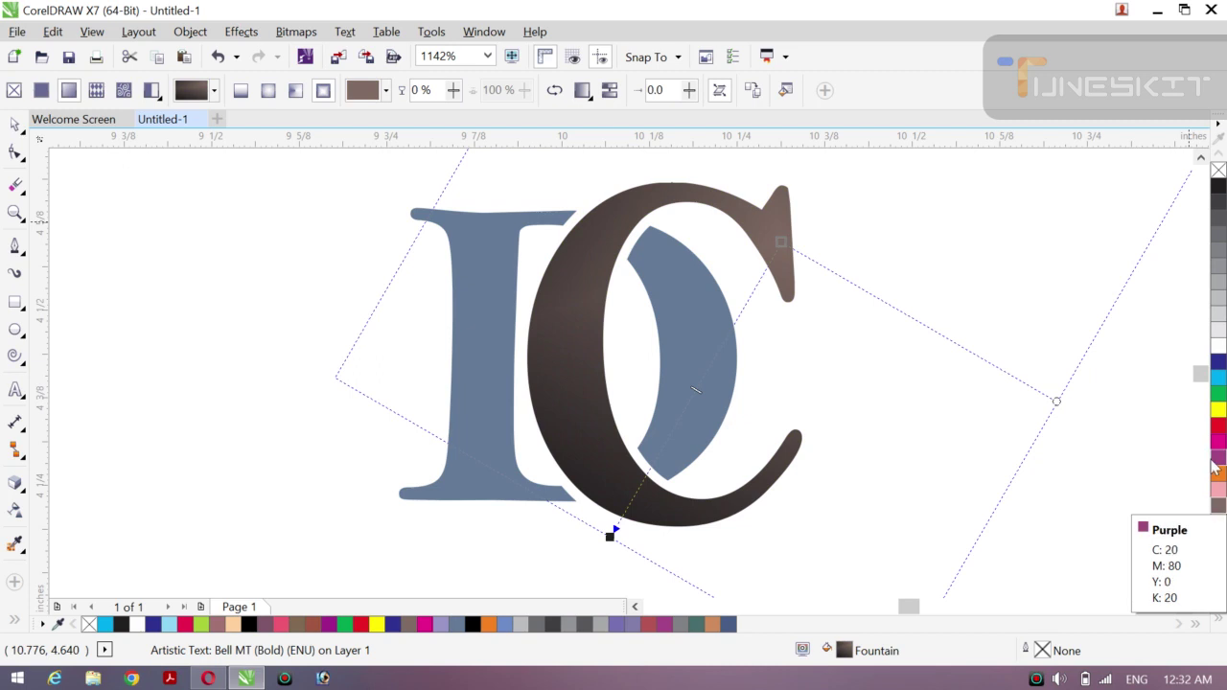
{"action": "left_click", "coordinate": [1220, 335]}
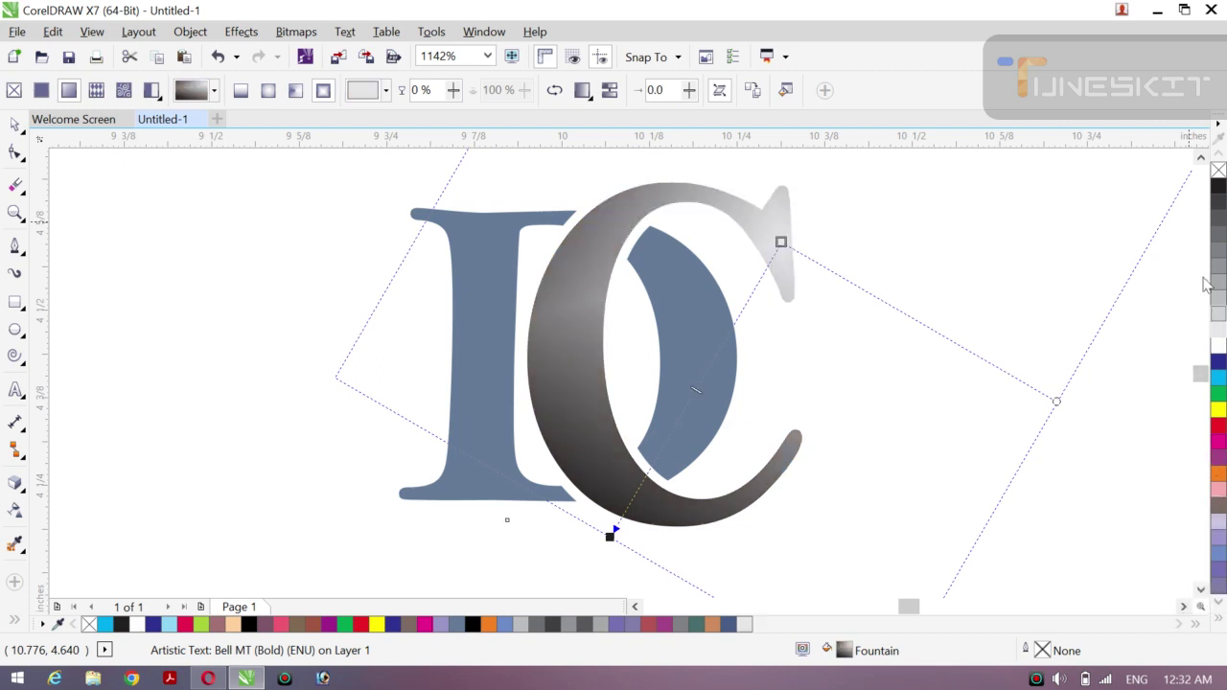
- Place the C's light gradient end beyond its upper serif and the black end at its lower-left curve, with the midpoint nearer the black
{"action": "left_click", "coordinate": [780, 242]}
{"action": "left_click_drag", "start_coordinate": [827, 236], "coordinate": [827, 238]}
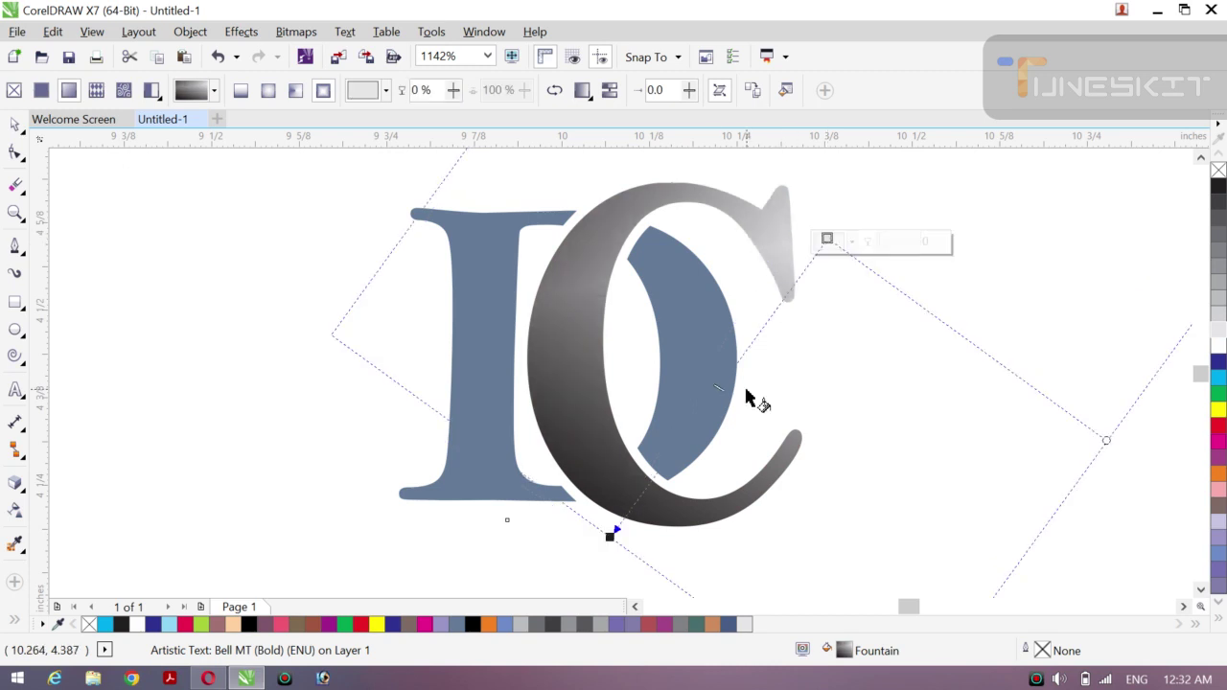
{"action": "left_click_drag", "start_coordinate": [614, 539], "coordinate": [605, 521]}
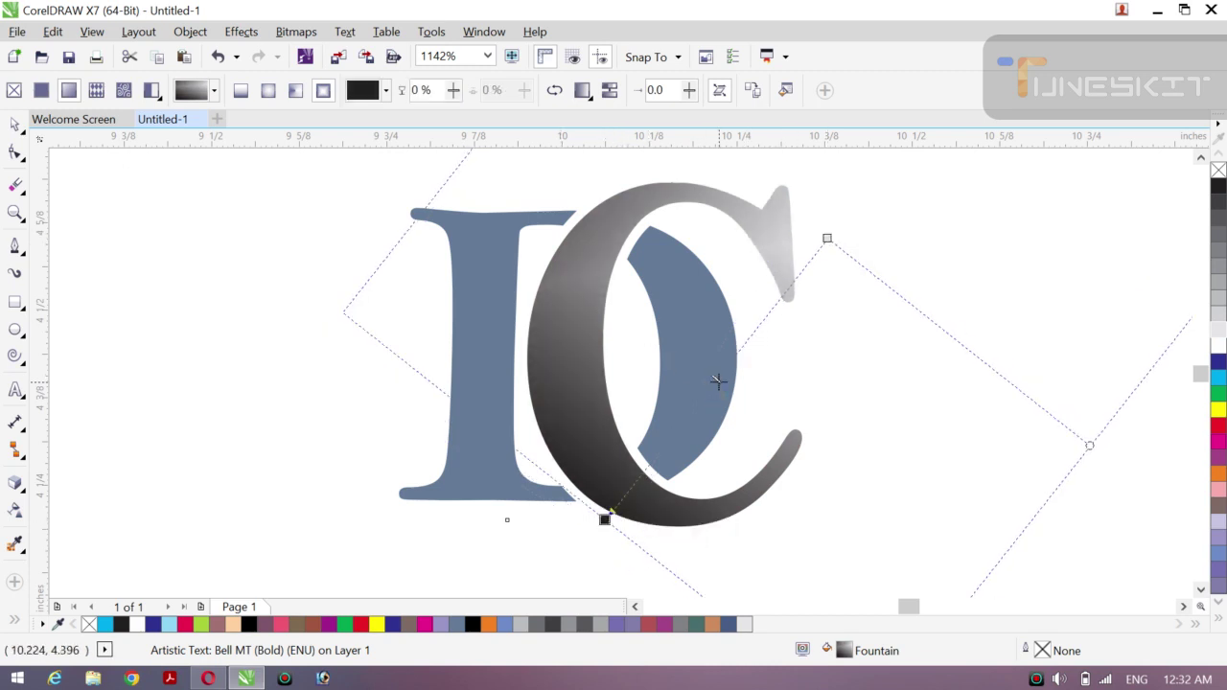
{"action": "left_click_drag", "start_coordinate": [715, 383], "coordinate": [735, 353]}
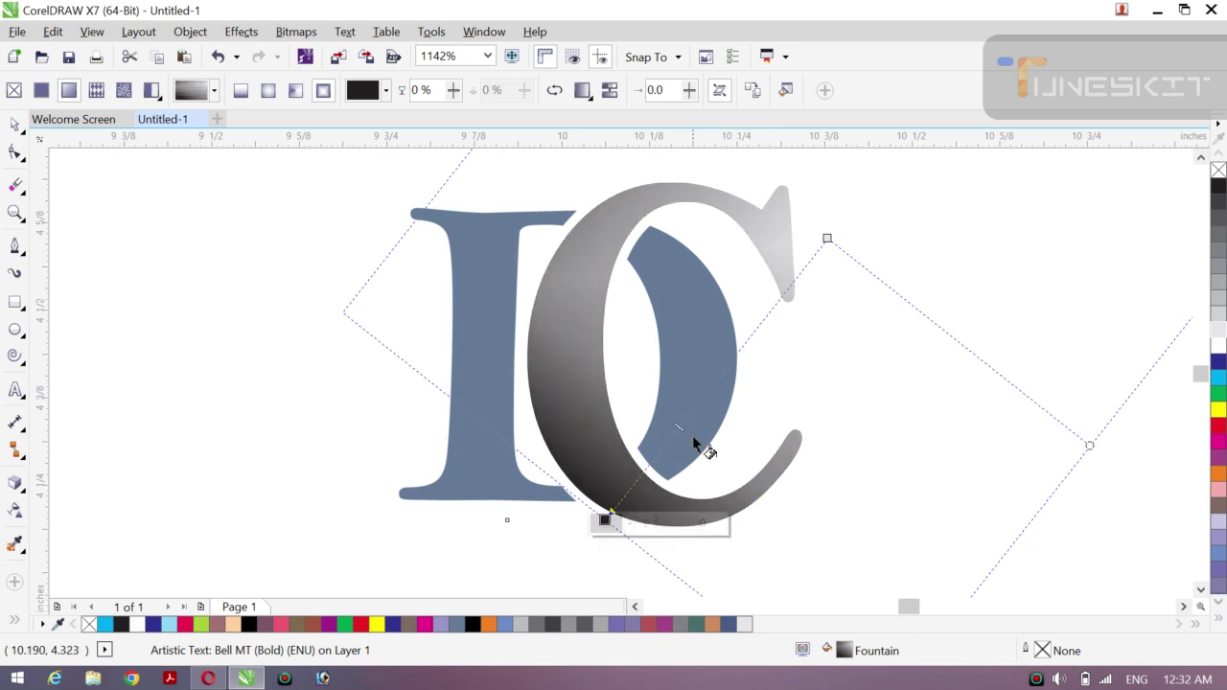
{"action": "left_click_drag", "start_coordinate": [707, 402], "coordinate": [710, 397]}
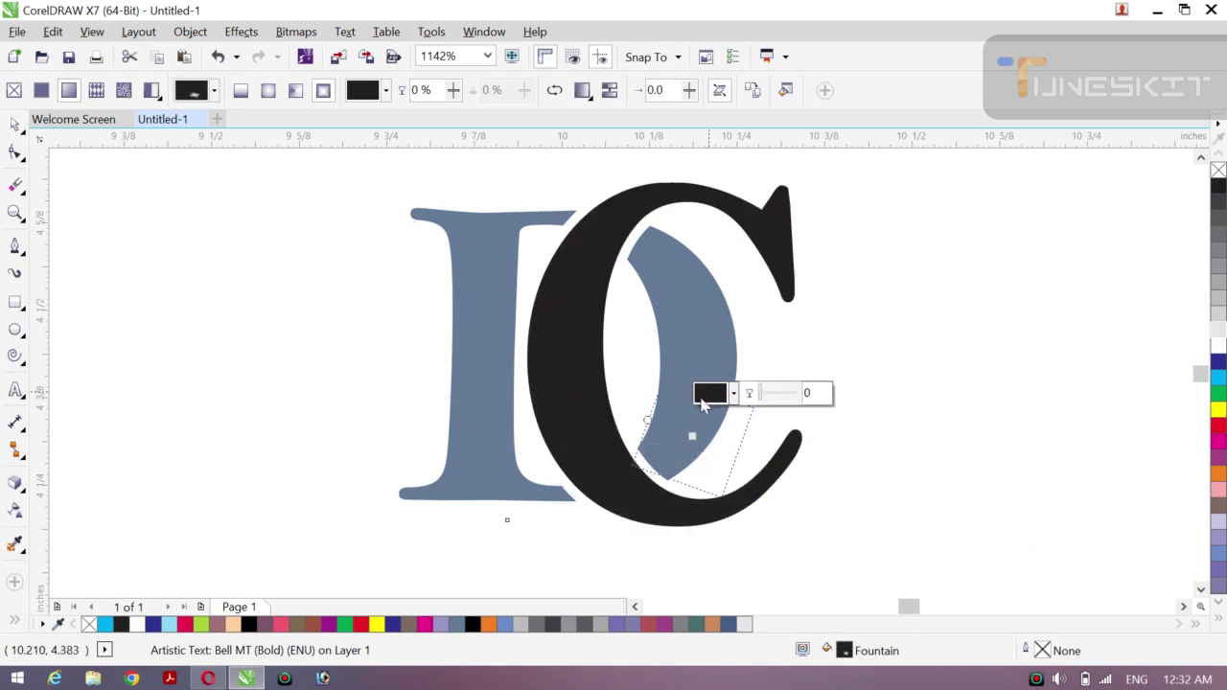
{"action": "key", "text": "ctrl+z"}
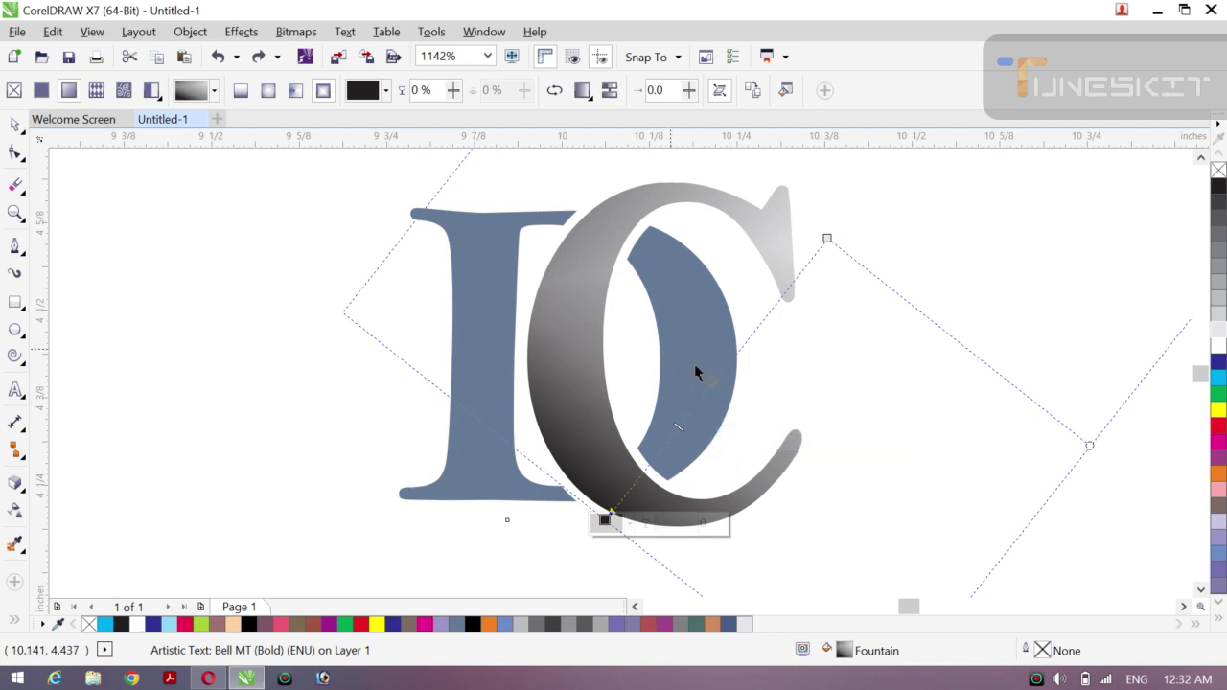
- Apply a linear fountain fill to the D's bowl piece, running downward from blue-gray to light gray
{"action": "left_click", "coordinate": [660, 265]}
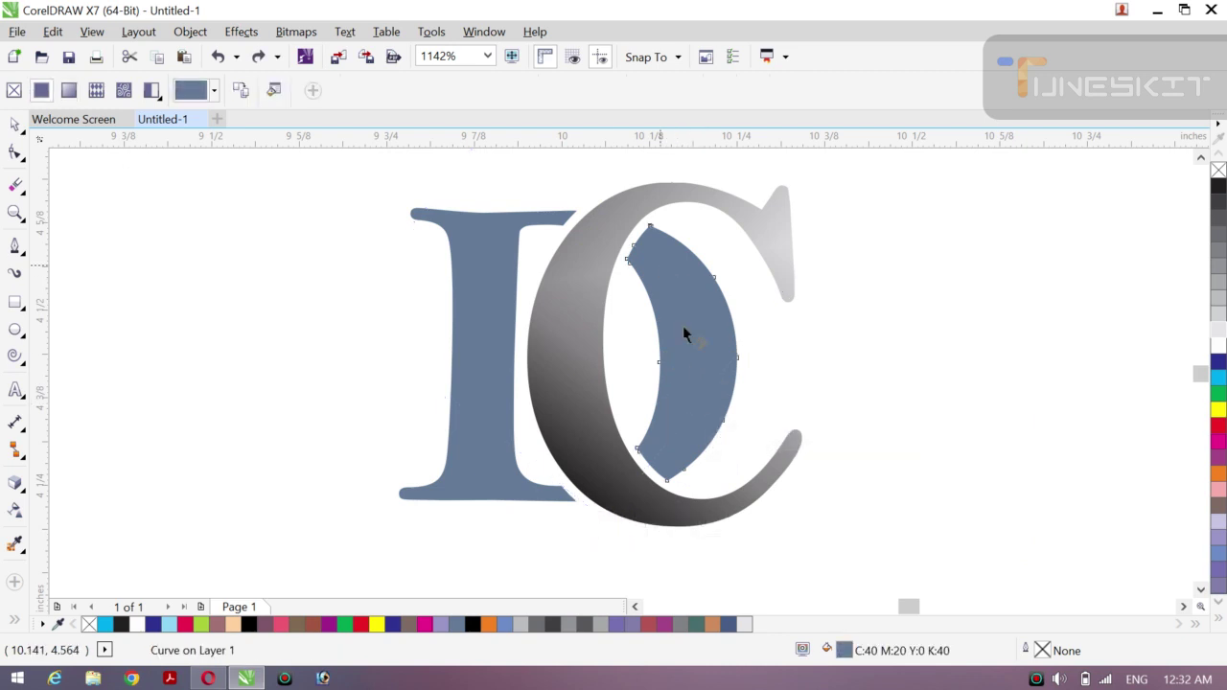
{"action": "left_click_drag", "start_coordinate": [696, 410], "coordinate": [691, 403]}
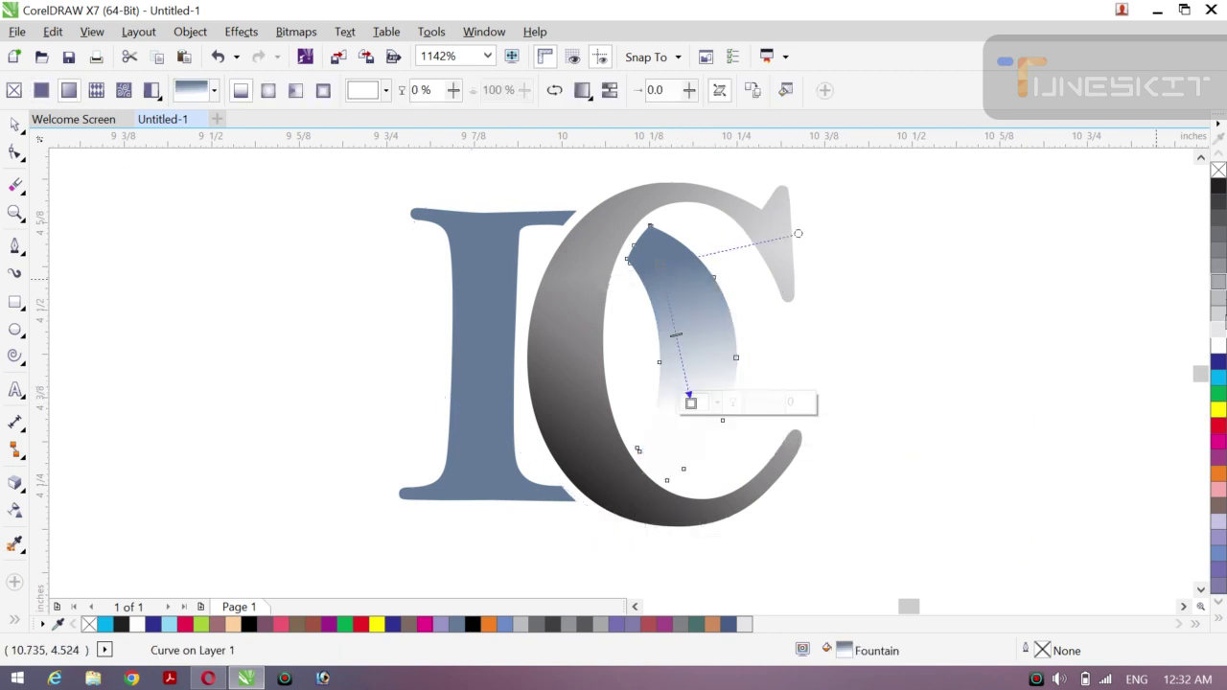
{"action": "left_click_drag", "start_coordinate": [1220, 345], "coordinate": [691, 400]}
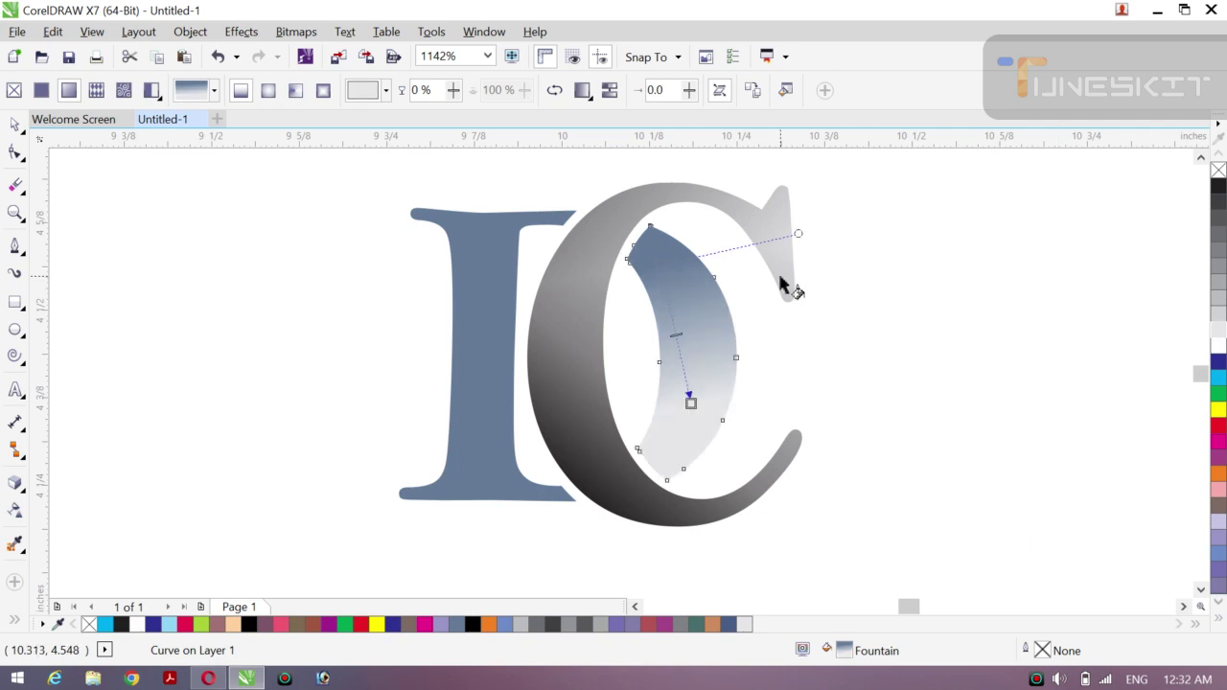
- Stretch the bowl's gradient from the D's stem to beyond the C's upper serif and set its light end to a slightly darker gray
{"action": "left_click_drag", "start_coordinate": [656, 267], "coordinate": [449, 355]}
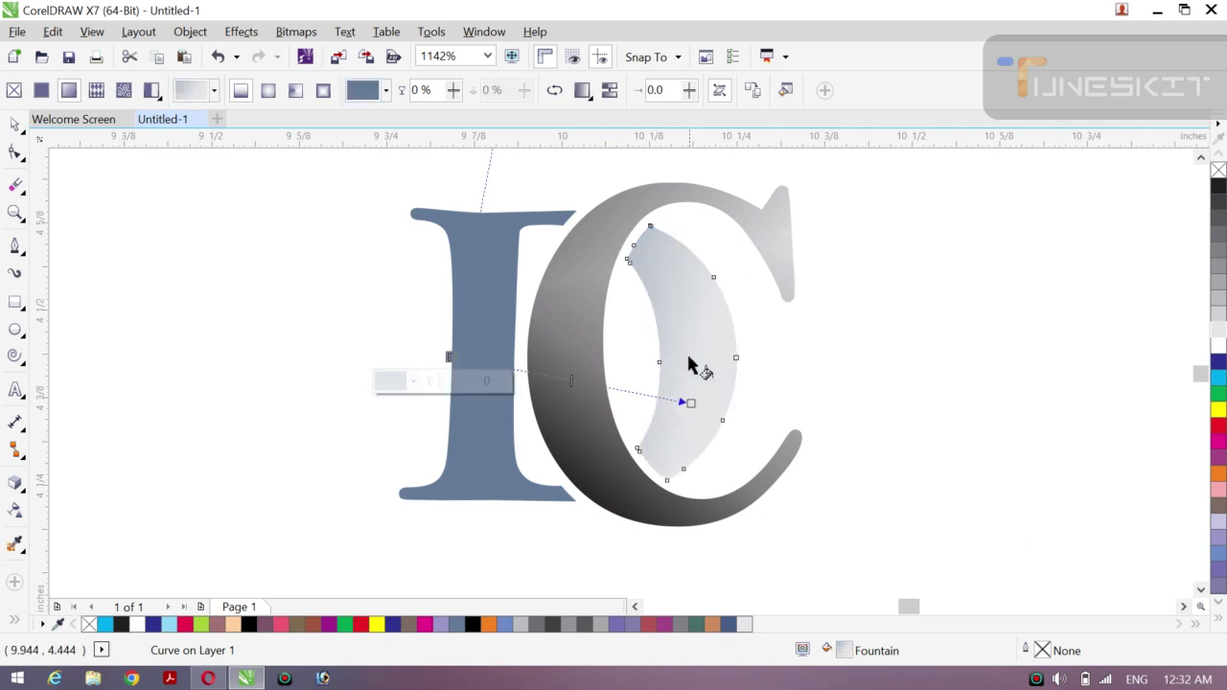
{"action": "left_click_drag", "start_coordinate": [690, 405], "coordinate": [830, 248]}
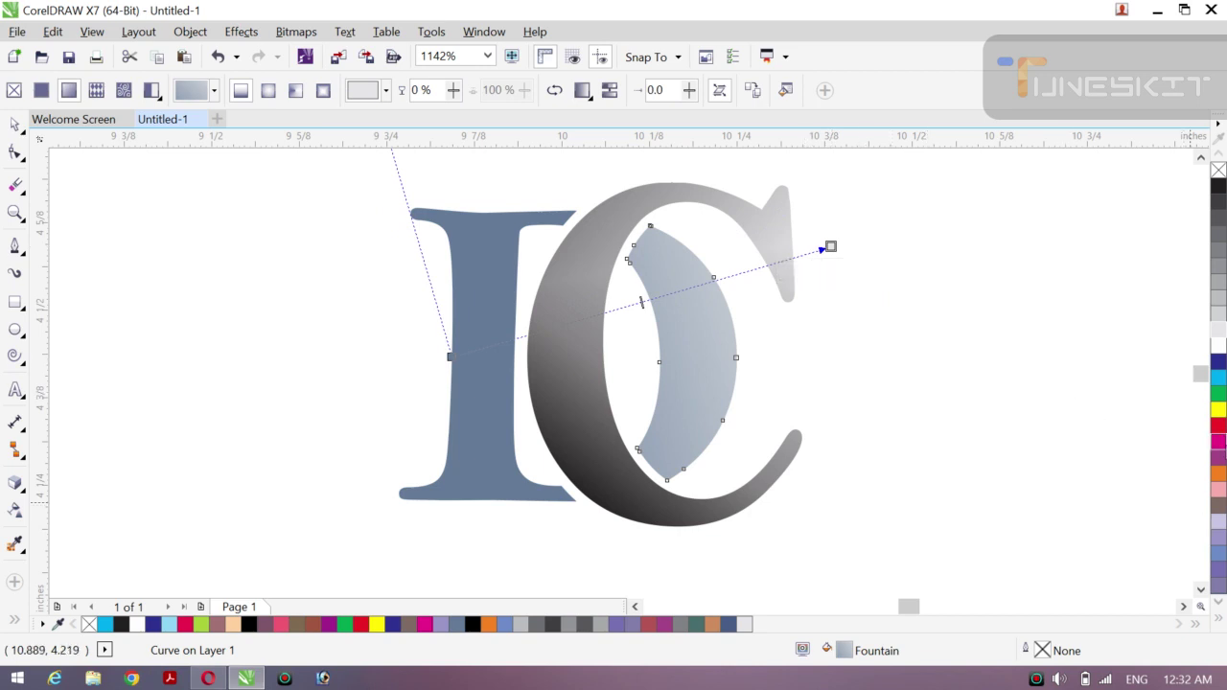
{"action": "left_click", "coordinate": [1219, 320]}
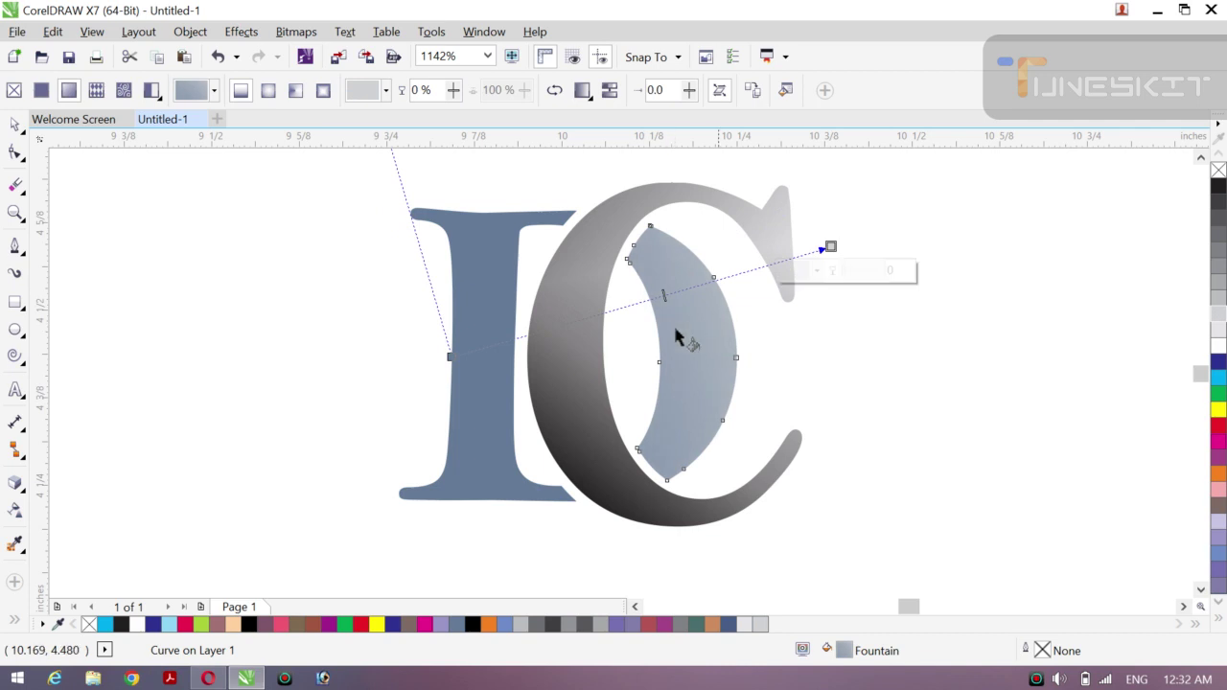
- Make the bowl's gradient rectangular, spanning from the bowl's middle to outside the C, and color its center magenta
{"action": "left_click", "coordinate": [324, 92]}
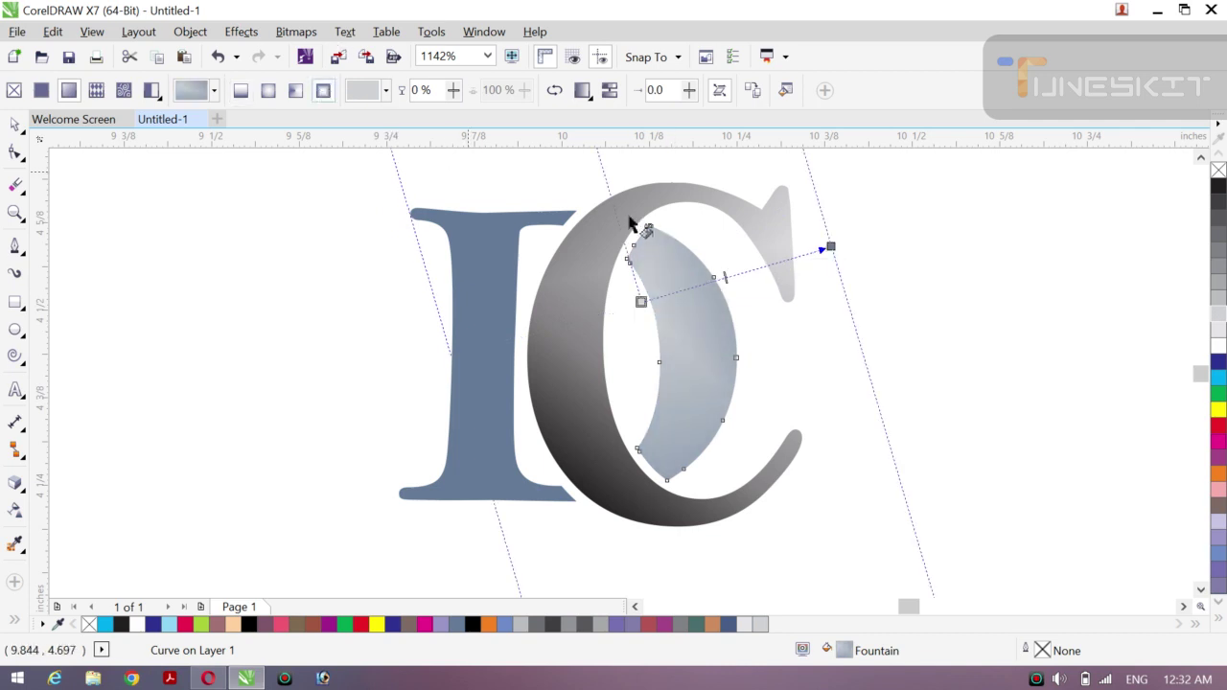
{"action": "left_click_drag", "start_coordinate": [831, 250], "coordinate": [891, 368]}
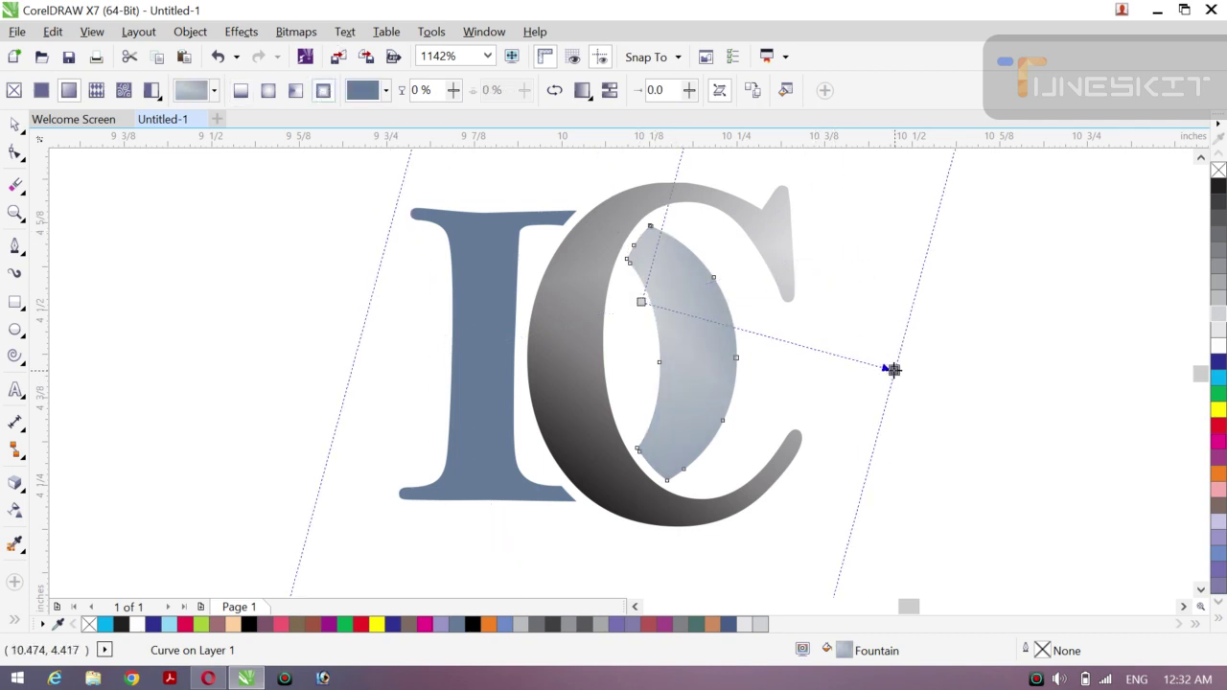
{"action": "left_click_drag", "start_coordinate": [641, 304], "coordinate": [681, 353]}
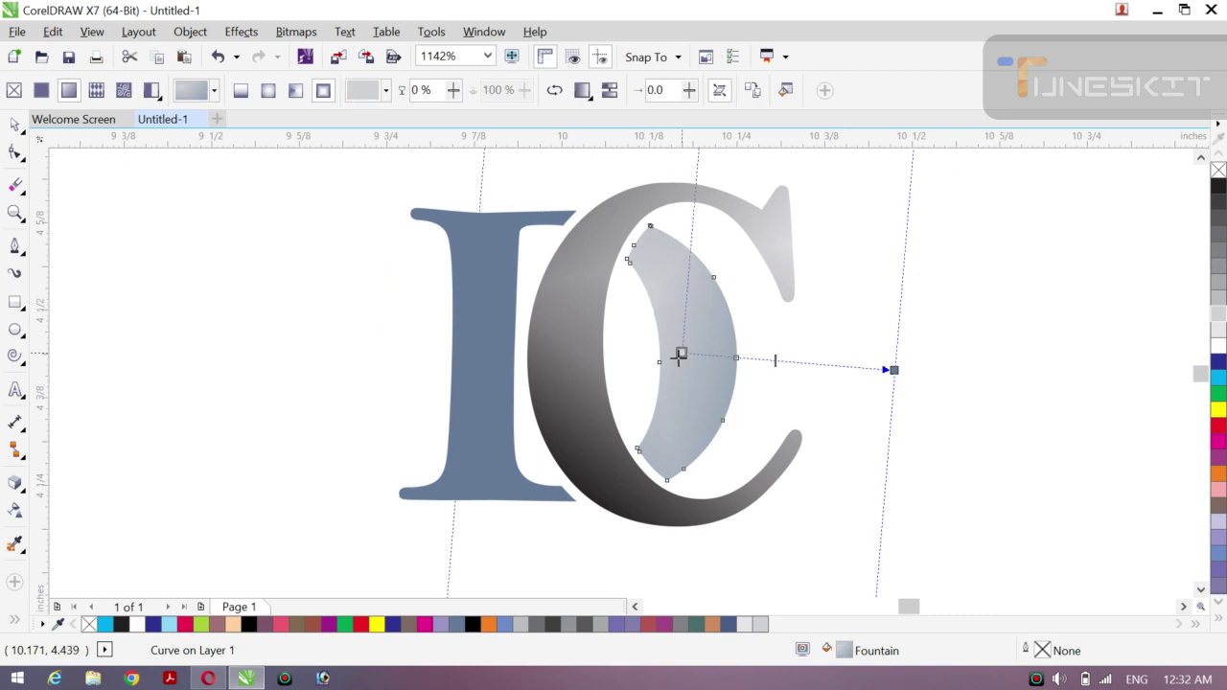
{"action": "left_click", "coordinate": [1218, 442]}
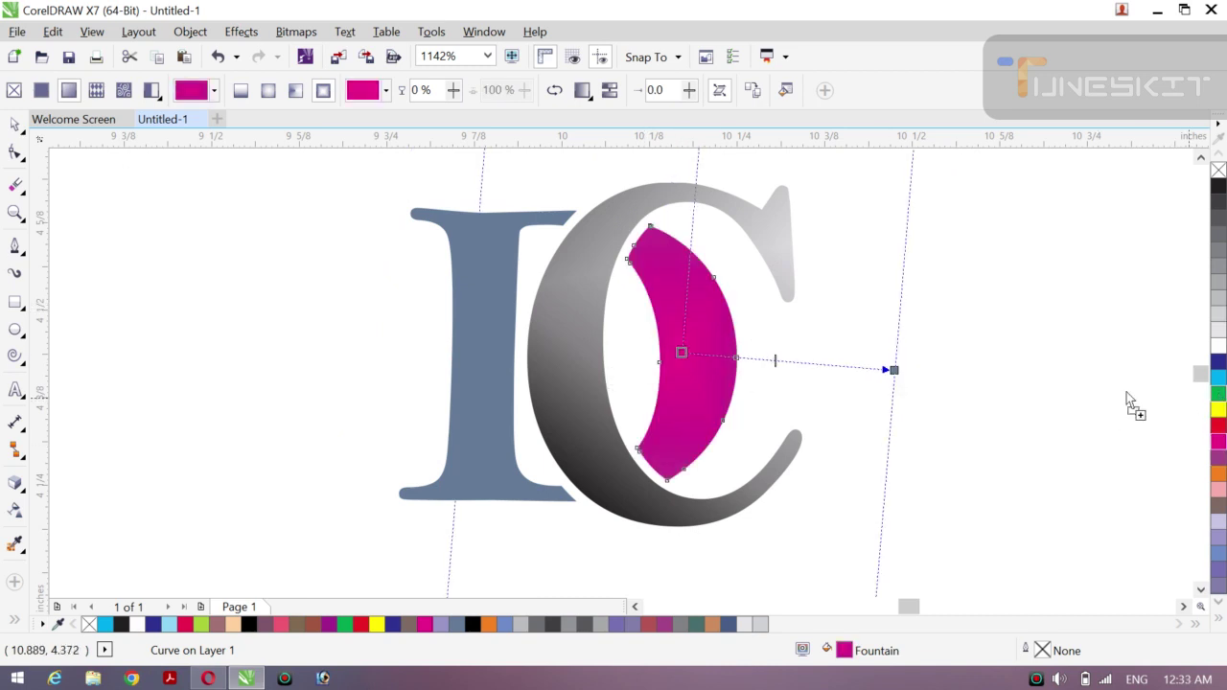
- Move the bowl's rectangular gradient center to just inside its inner edge and add an orange color stop at about 70% near the outer edge
{"action": "left_click", "coordinate": [1132, 405]}
{"action": "left_click", "coordinate": [734, 359]}
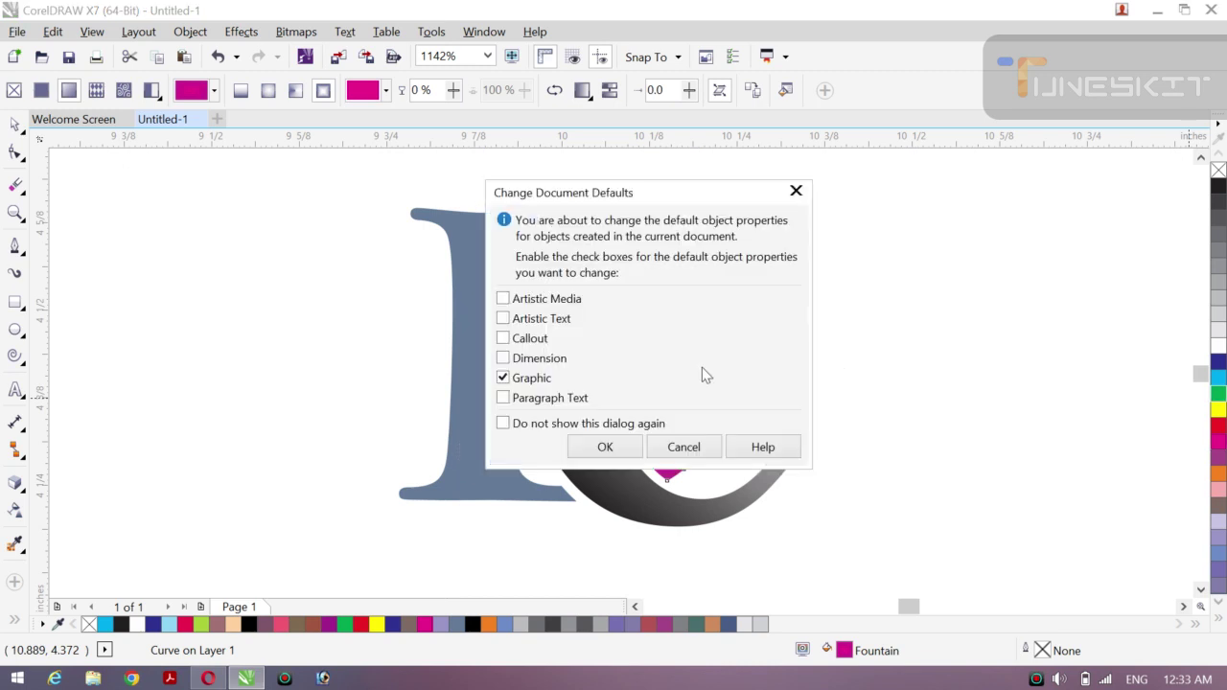
{"action": "left_click", "coordinate": [796, 190]}
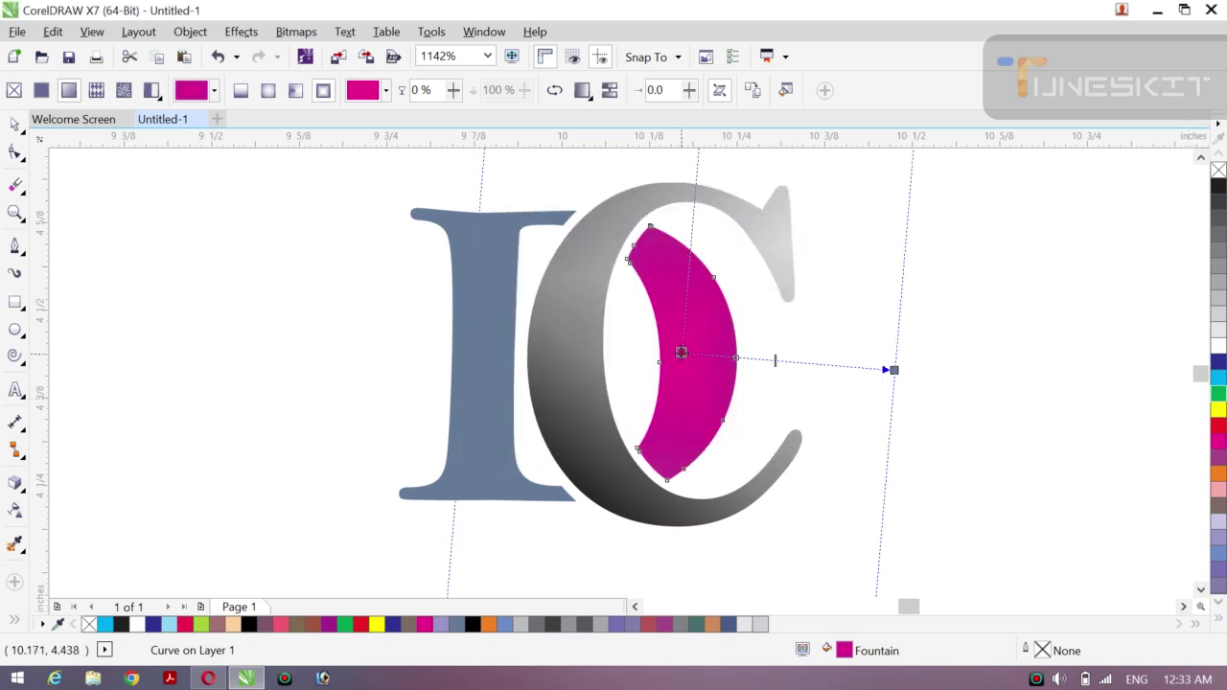
{"action": "left_click_drag", "start_coordinate": [681, 352], "coordinate": [642, 355]}
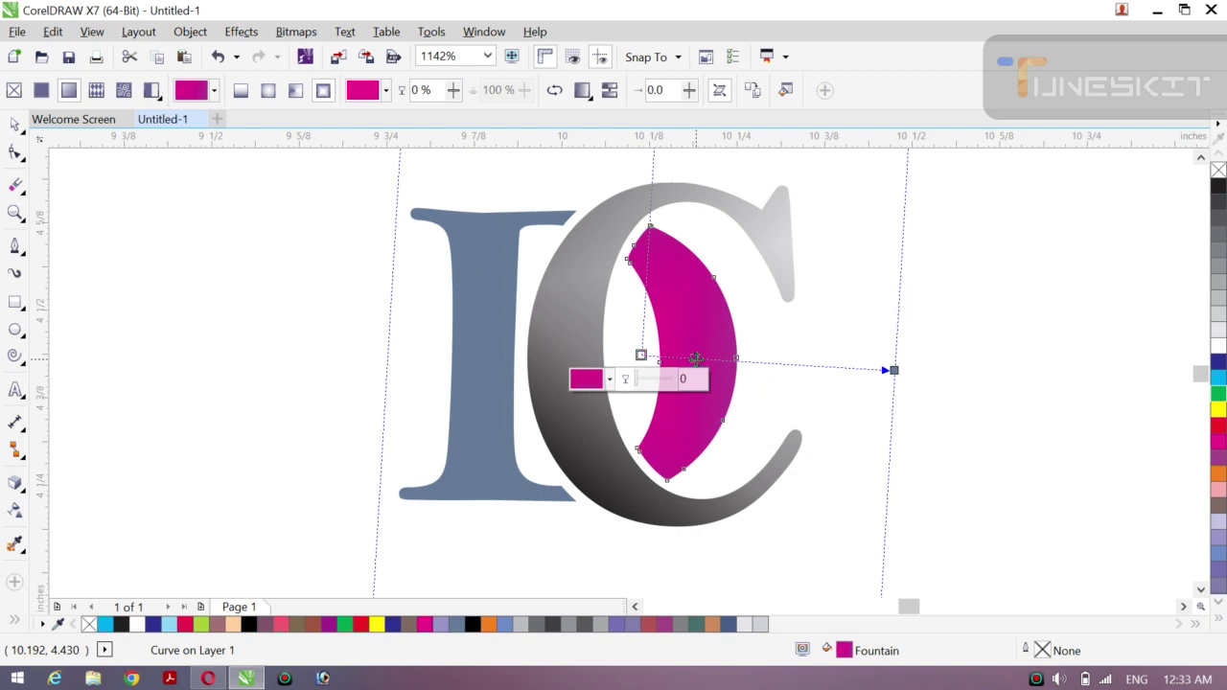
{"action": "left_click", "coordinate": [696, 358]}
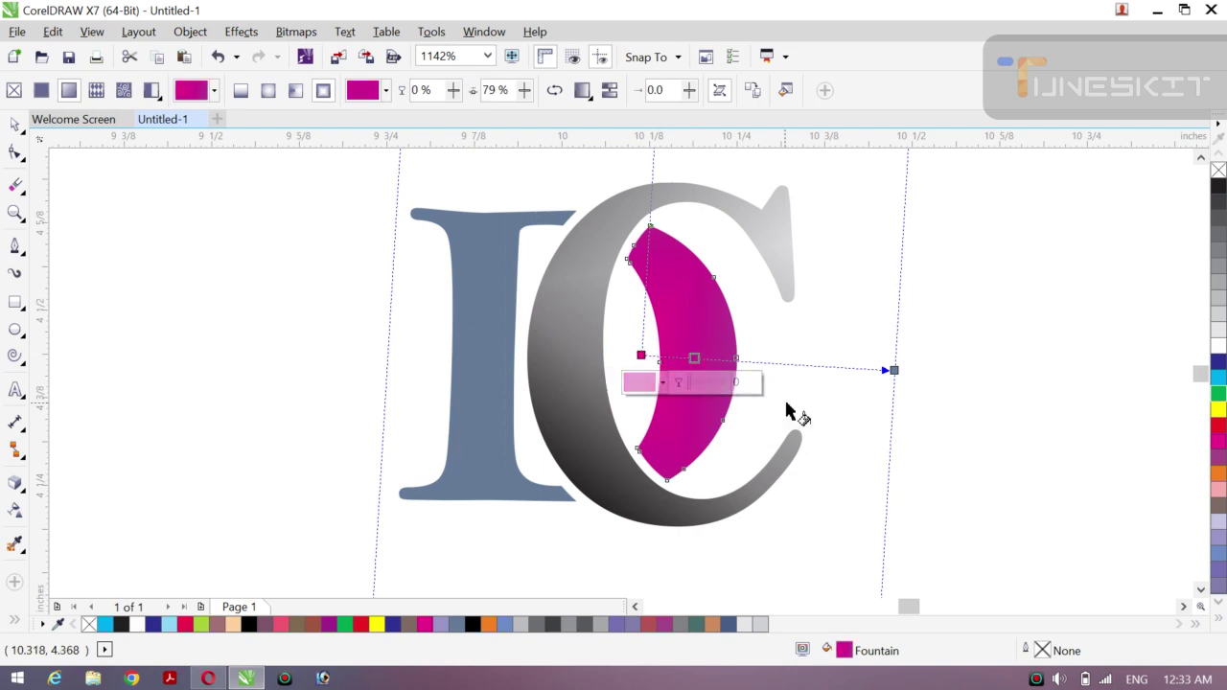
{"action": "left_click", "coordinate": [1219, 474]}
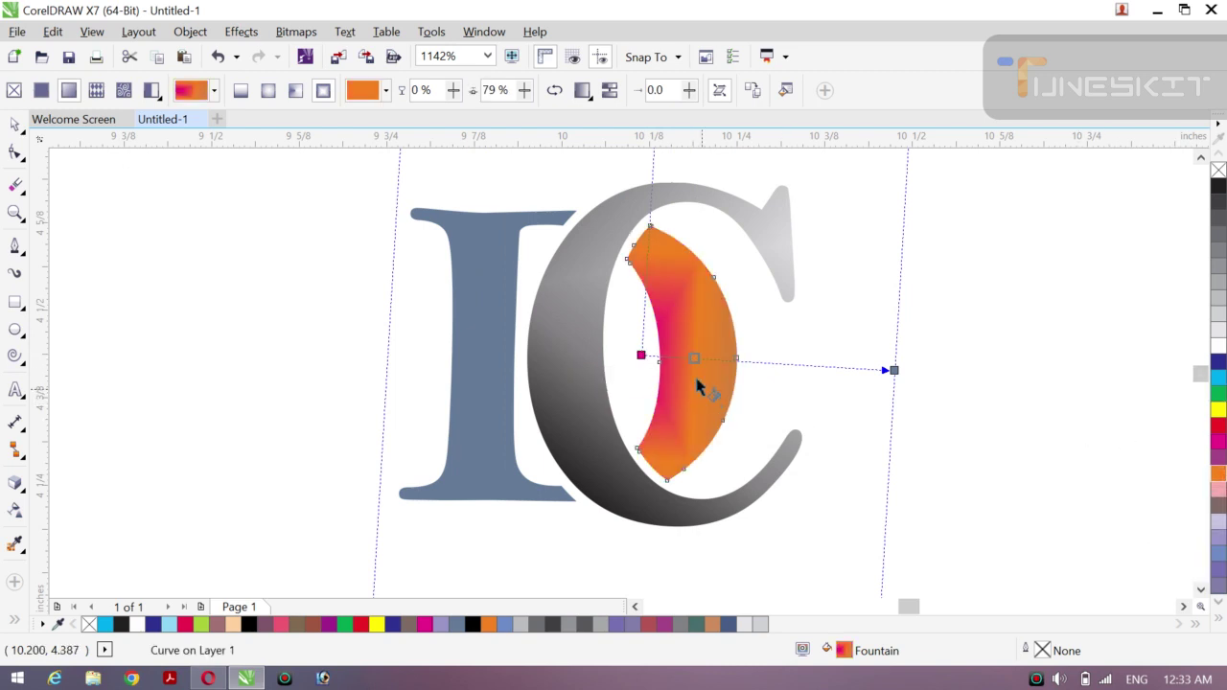
{"action": "left_click_drag", "start_coordinate": [695, 359], "coordinate": [717, 359]}
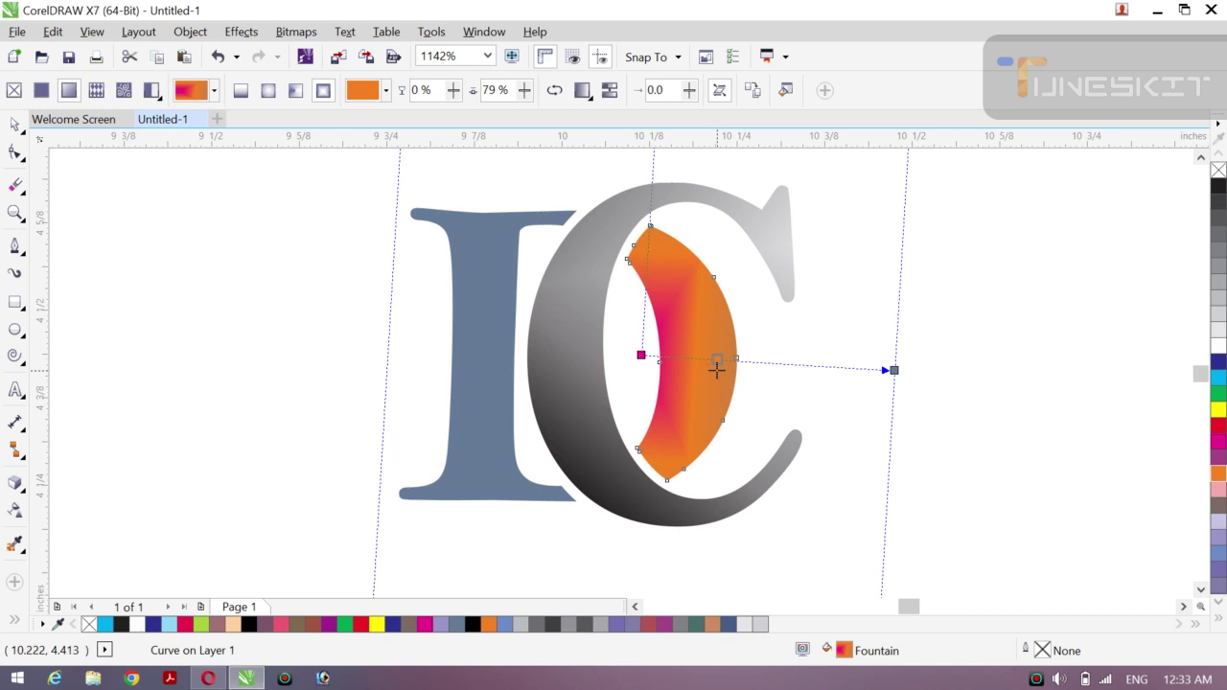
- Change the bowl's gradient to conical and move its center up to just above the C's upper arm
{"action": "left_click", "coordinate": [296, 89]}
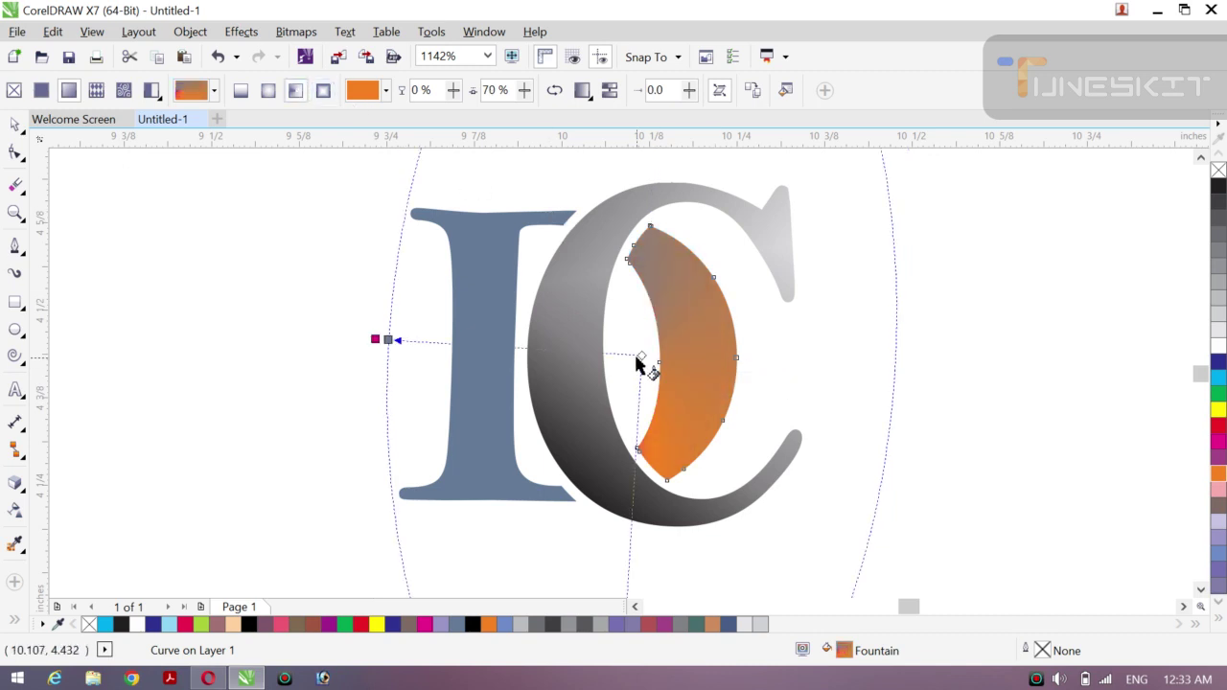
{"action": "left_click_drag", "start_coordinate": [645, 353], "coordinate": [657, 271]}
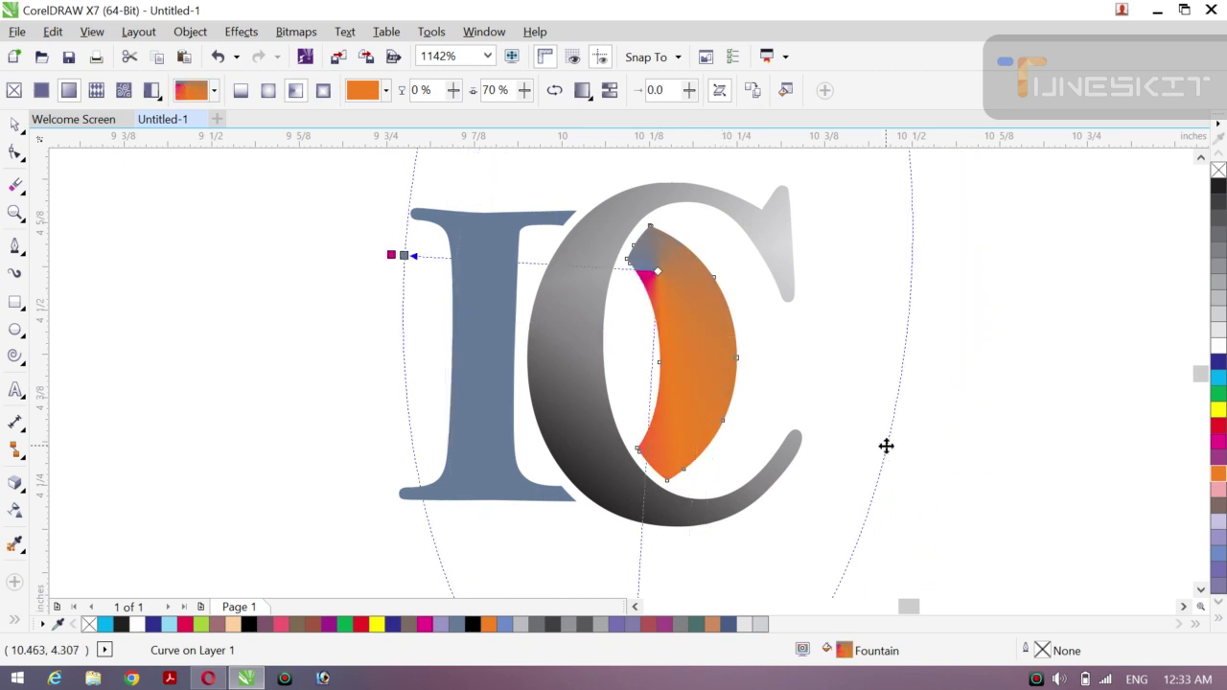
{"action": "left_click_drag", "start_coordinate": [885, 444], "coordinate": [914, 317]}
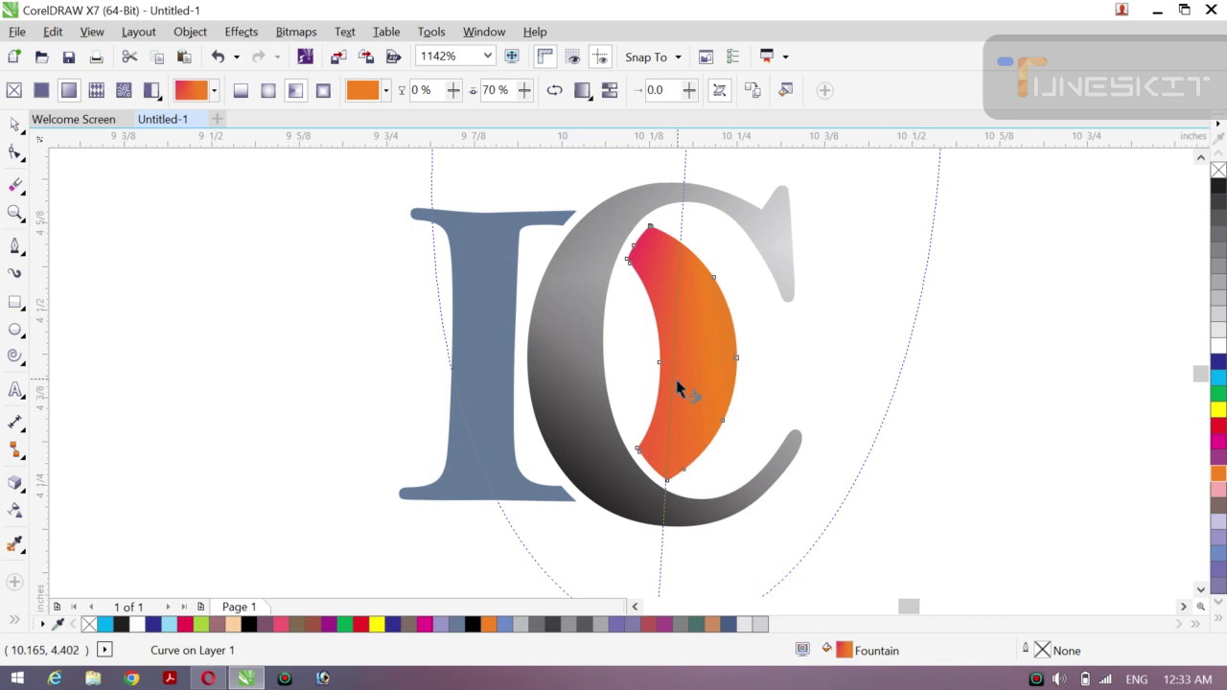
{"action": "left_click_drag", "start_coordinate": [672, 381], "coordinate": [732, 402]}
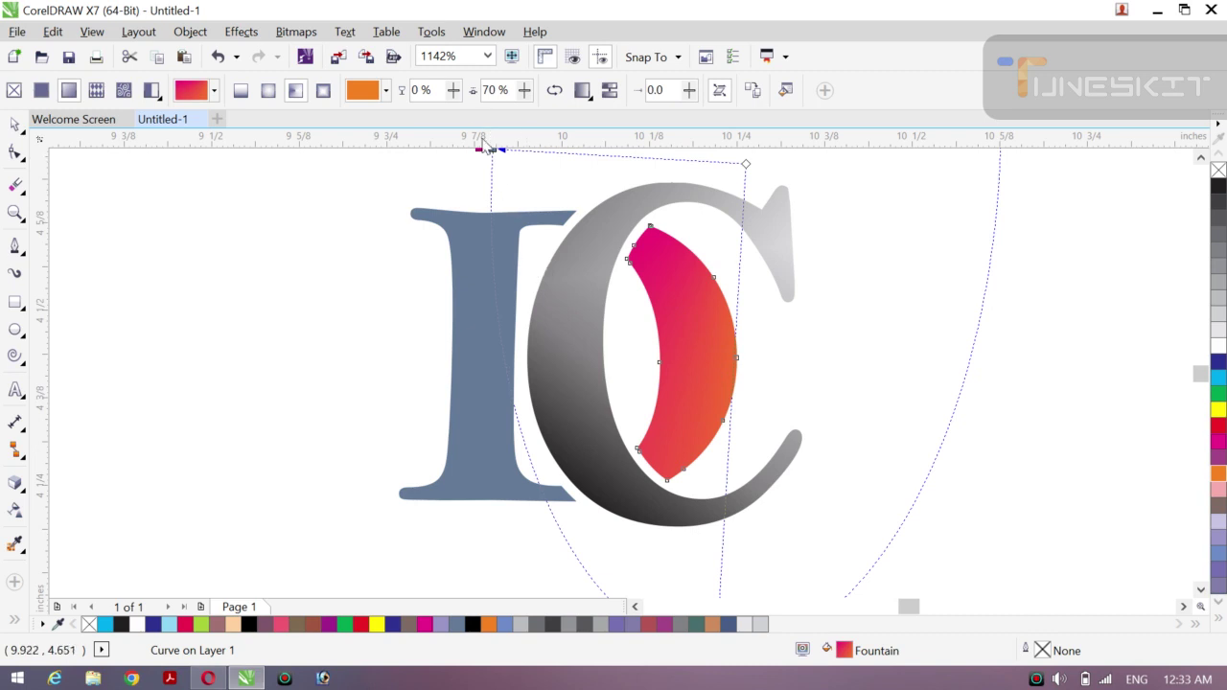
- Rotate and skew the bowl's conical gradient, placing its center at the bowl's upper tip and its side handle toward the C's lower curve
{"action": "left_click_drag", "start_coordinate": [490, 151], "coordinate": [532, 257]}
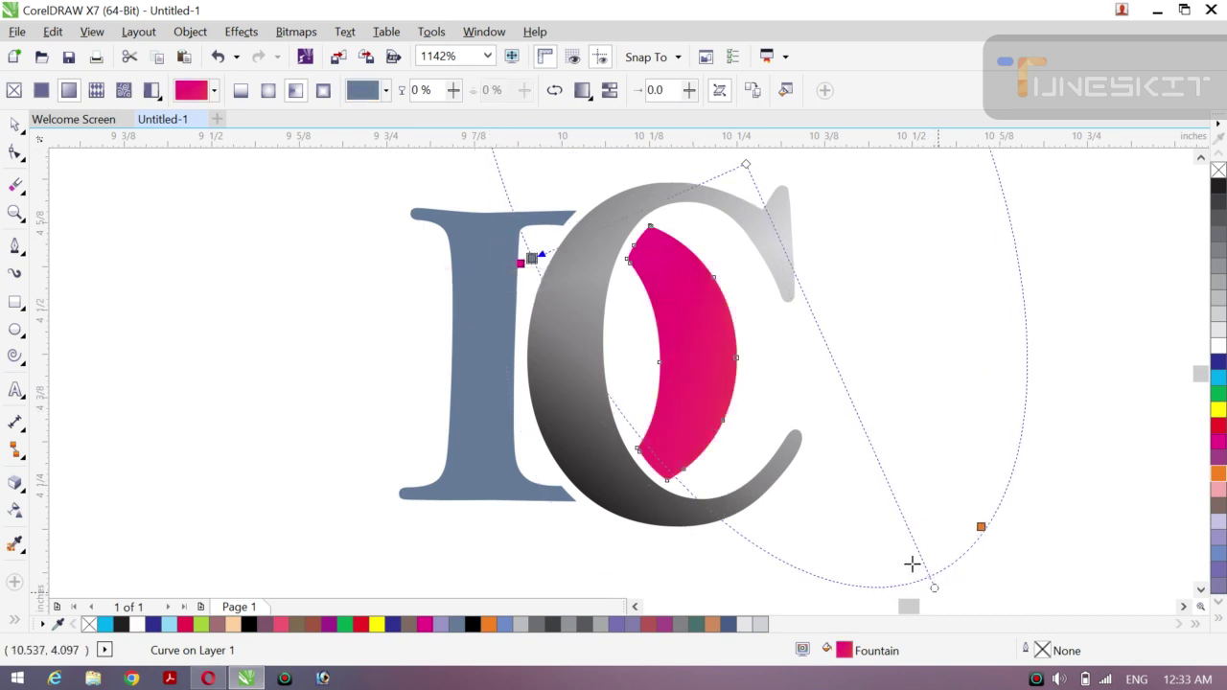
{"action": "left_click_drag", "start_coordinate": [912, 564], "coordinate": [816, 444]}
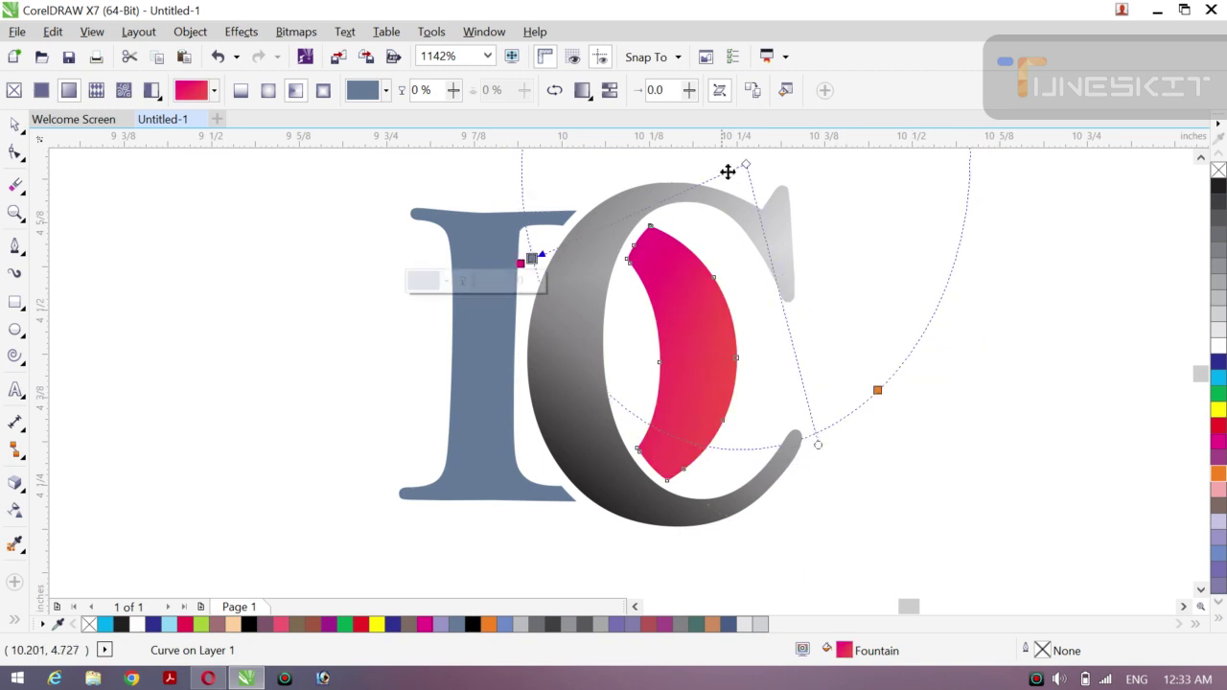
{"action": "left_click_drag", "start_coordinate": [716, 238], "coordinate": [684, 351]}
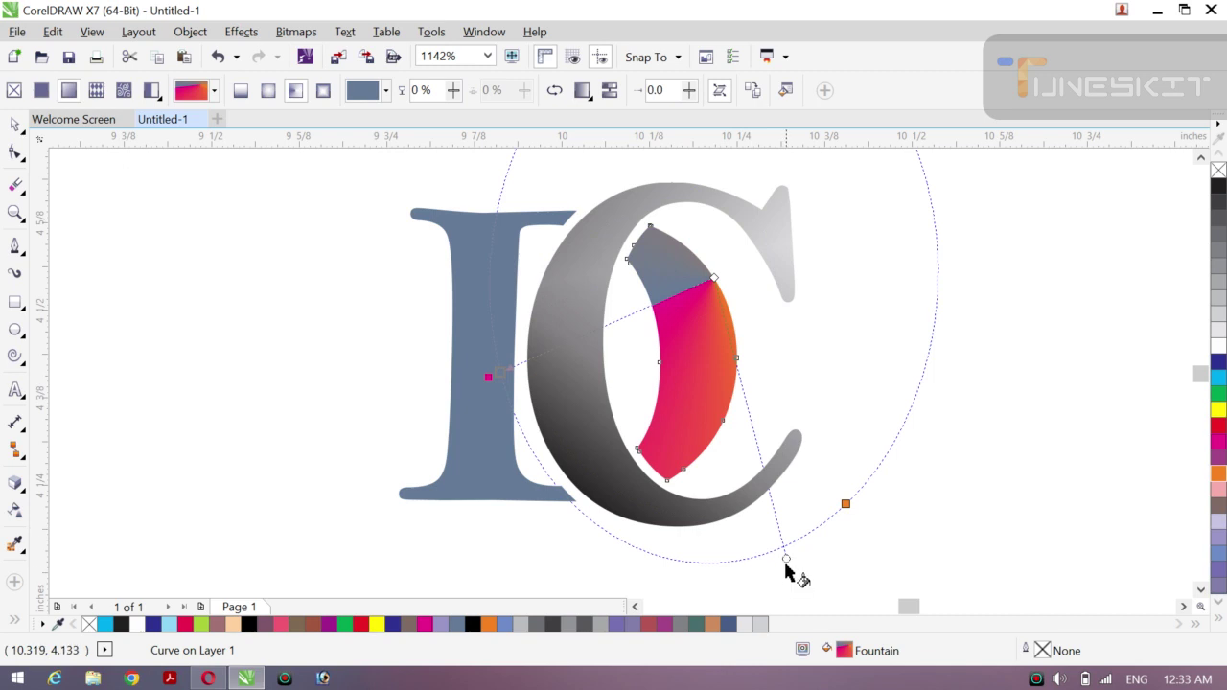
{"action": "left_click_drag", "start_coordinate": [787, 560], "coordinate": [615, 534]}
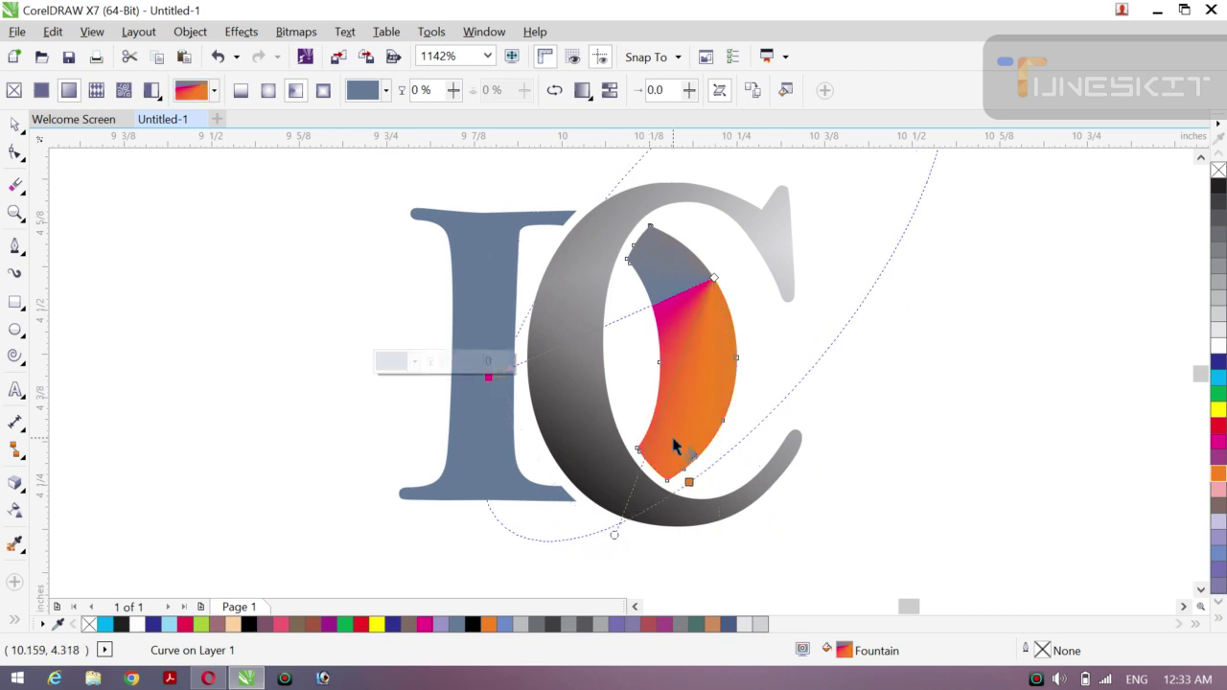
{"action": "left_click_drag", "start_coordinate": [710, 281], "coordinate": [650, 227]}
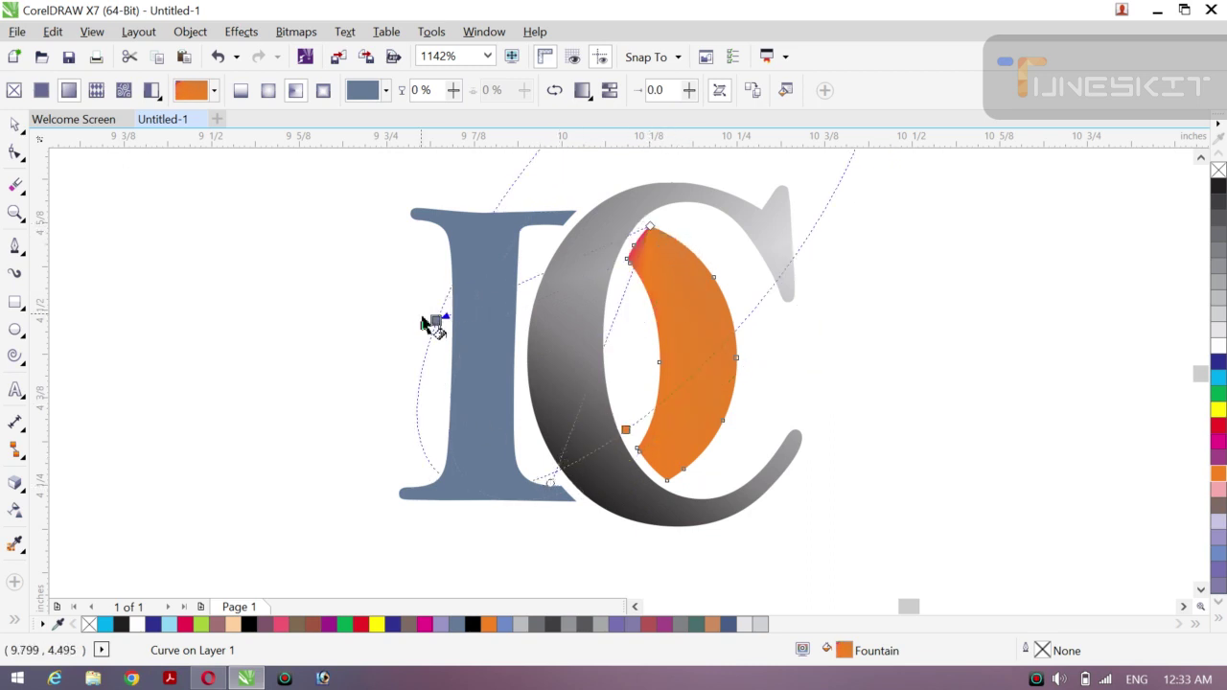
- Swing the conical gradient's end to the bowl's lower tip and recolor its magenta stop light gray after trying green
{"action": "left_click_drag", "start_coordinate": [422, 324], "coordinate": [666, 458]}
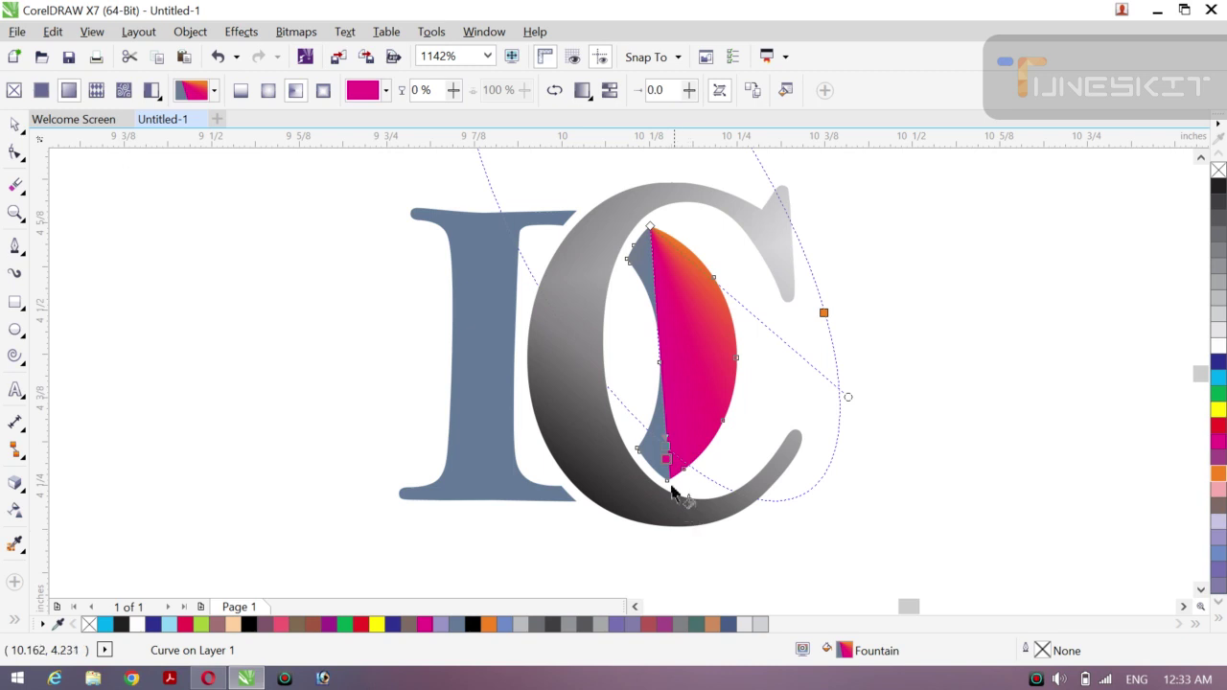
{"action": "left_click_drag", "start_coordinate": [662, 483], "coordinate": [666, 481]}
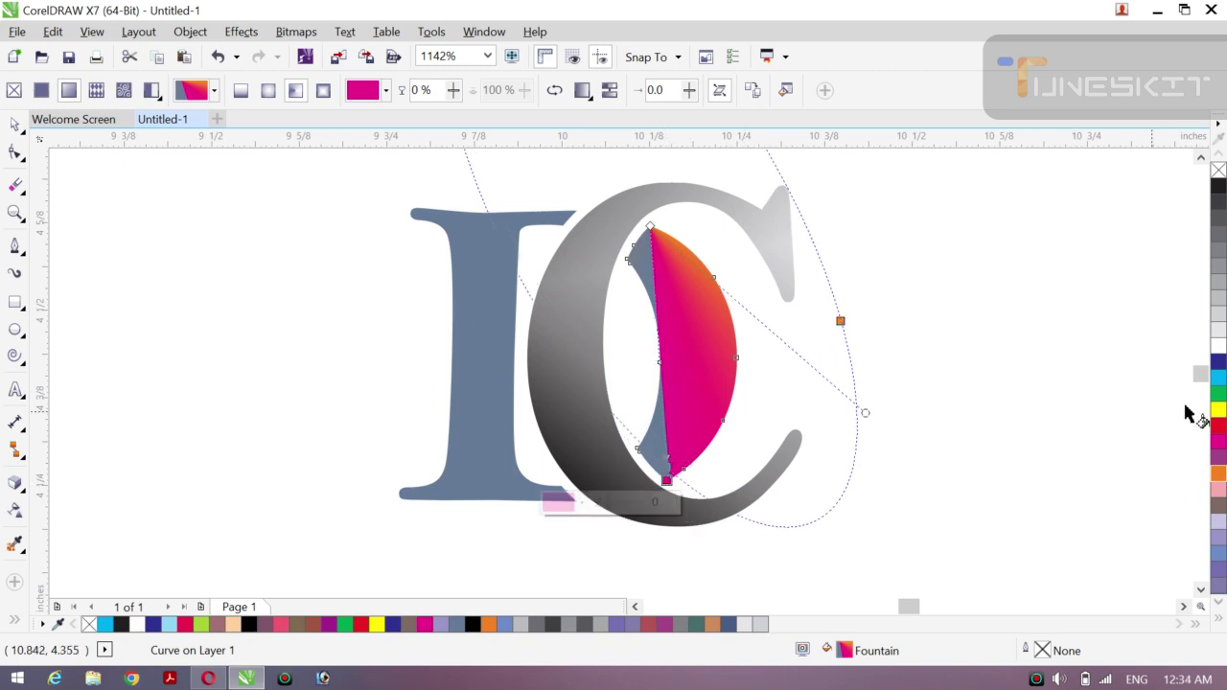
{"action": "left_click", "coordinate": [1218, 395]}
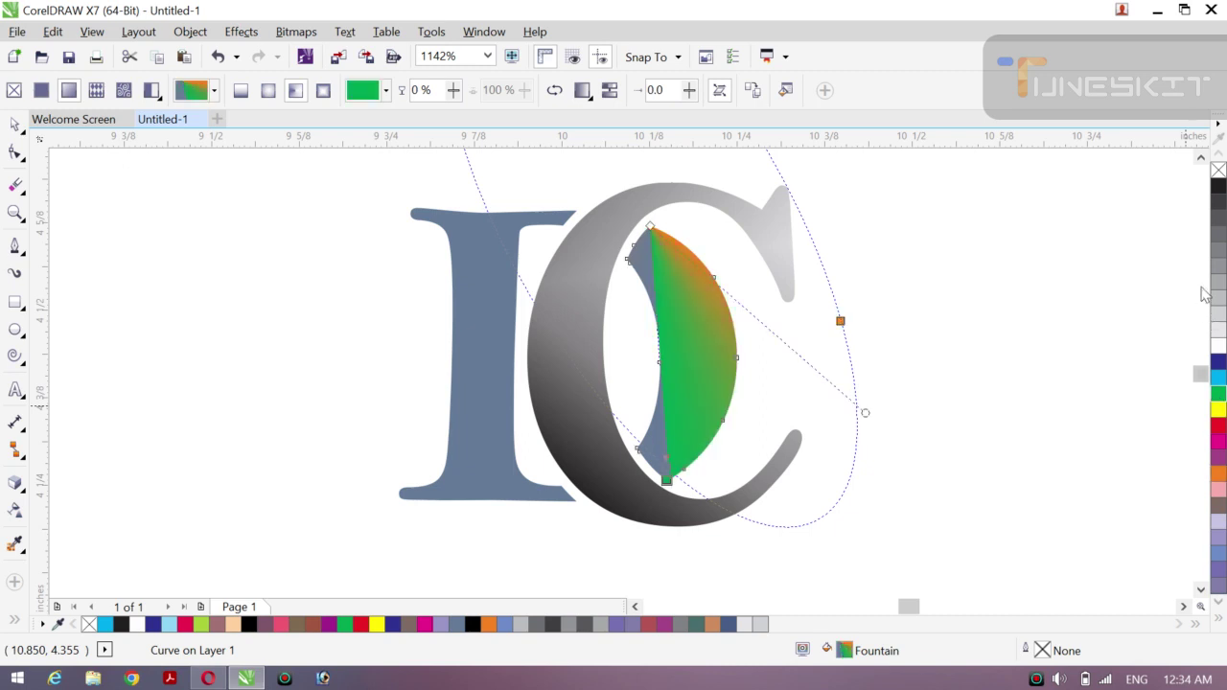
{"action": "left_click", "coordinate": [1219, 330]}
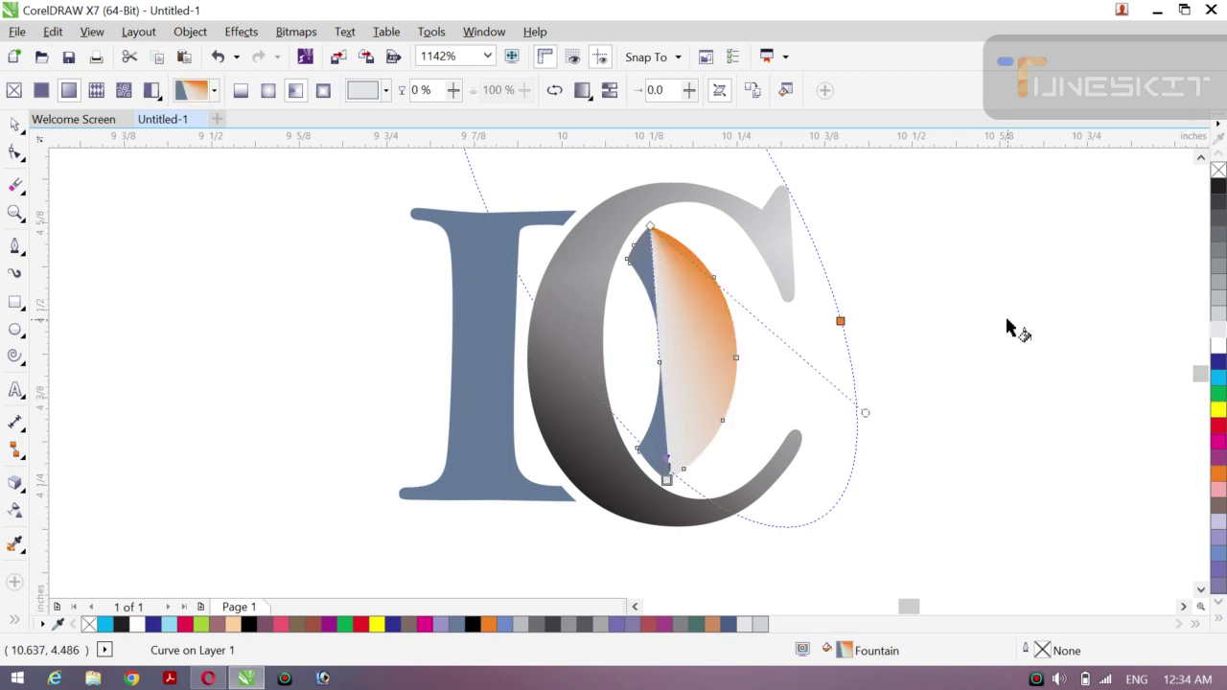
{"action": "left_click", "coordinate": [1219, 316]}
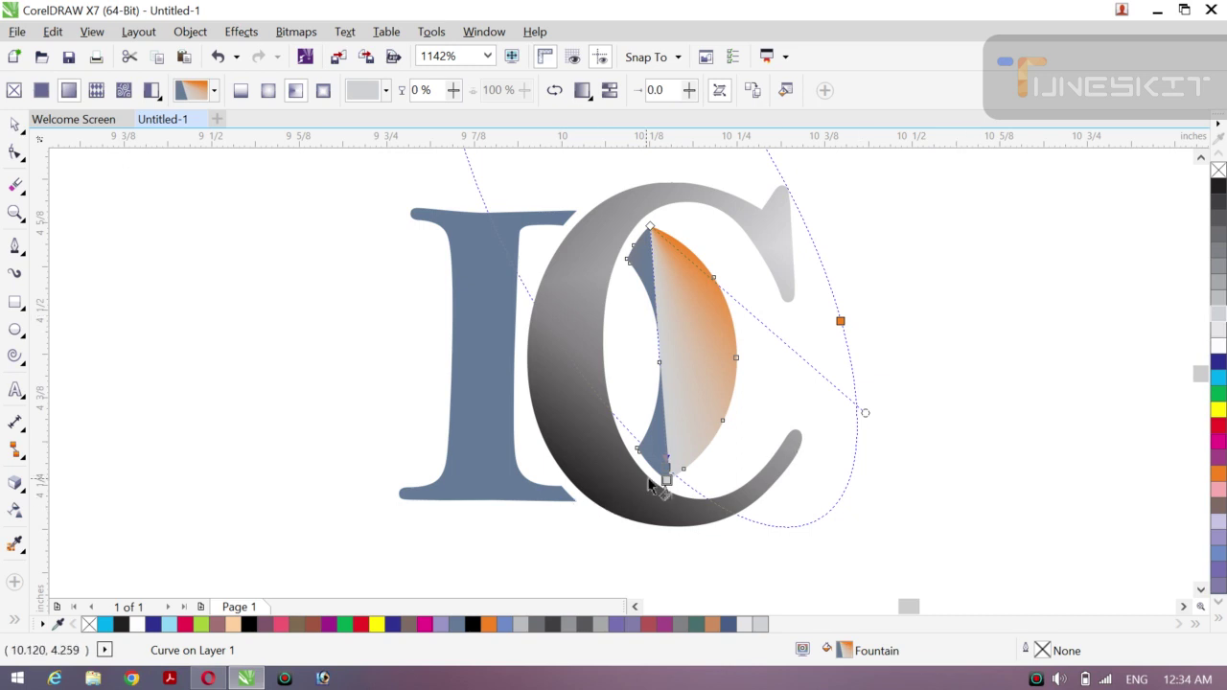
- Reposition the bowl's conical gradient with its center in the C's opening and its end near the bowl's inner edge
{"action": "left_click_drag", "start_coordinate": [665, 479], "coordinate": [648, 403]}
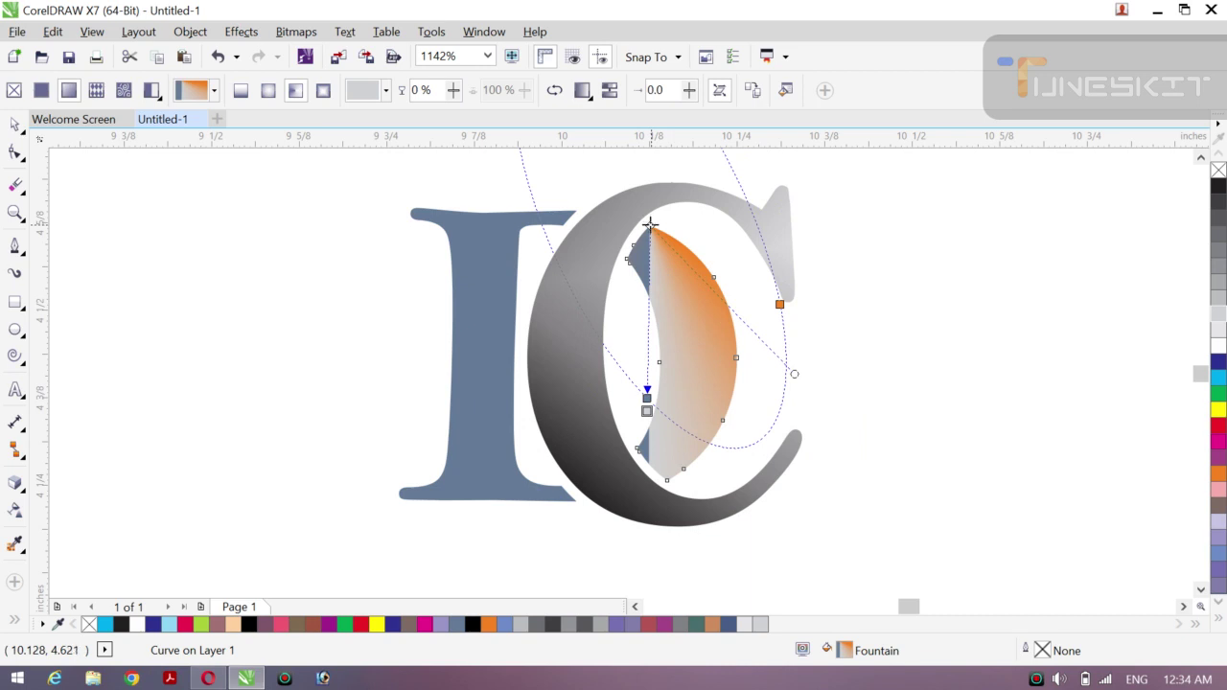
{"action": "left_click_drag", "start_coordinate": [650, 224], "coordinate": [717, 285]}
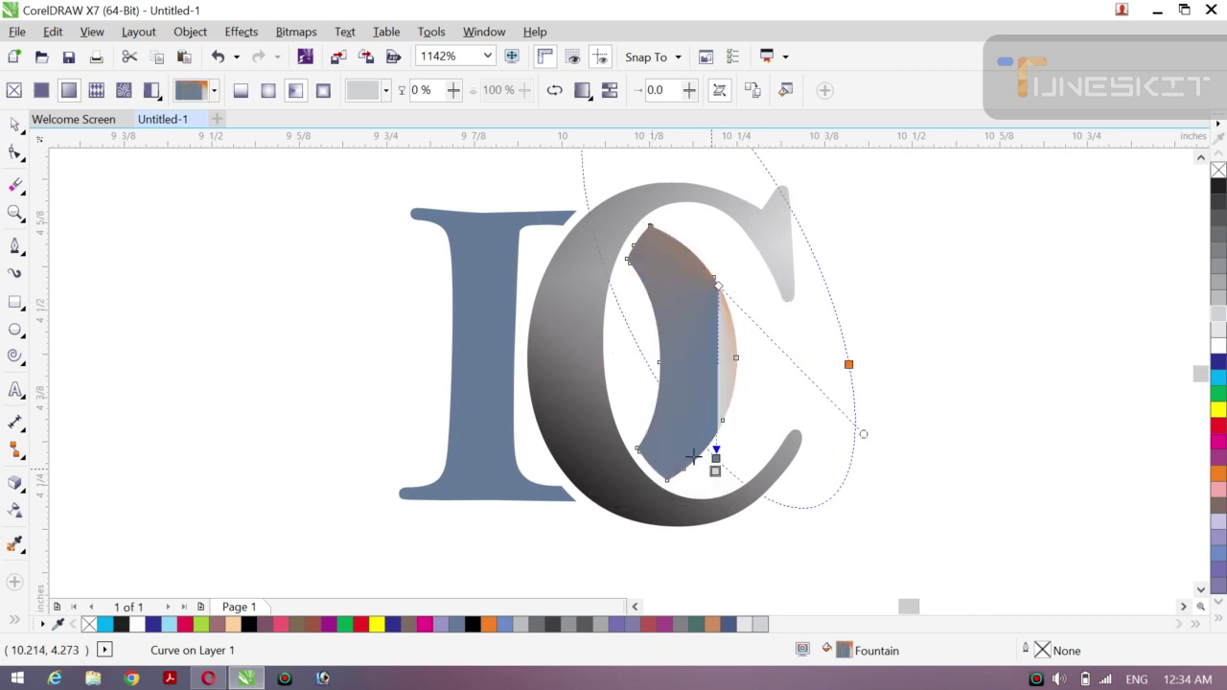
{"action": "left_click_drag", "start_coordinate": [714, 457], "coordinate": [636, 364]}
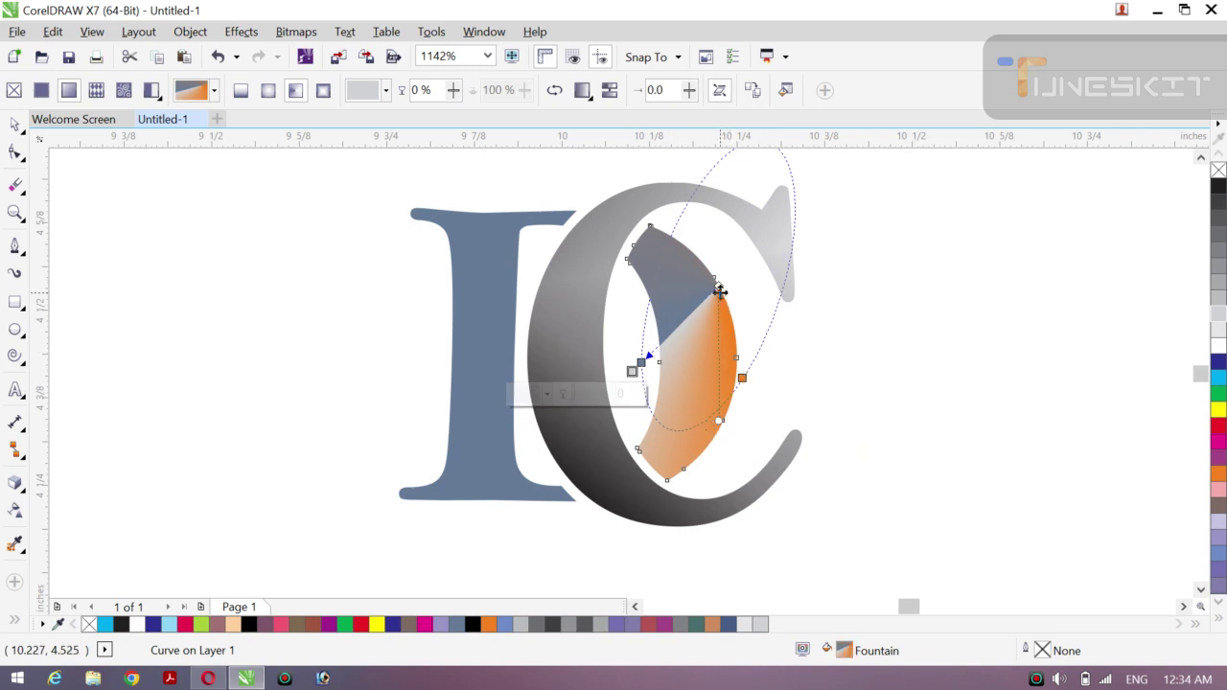
{"action": "left_click_drag", "start_coordinate": [719, 285], "coordinate": [760, 301]}
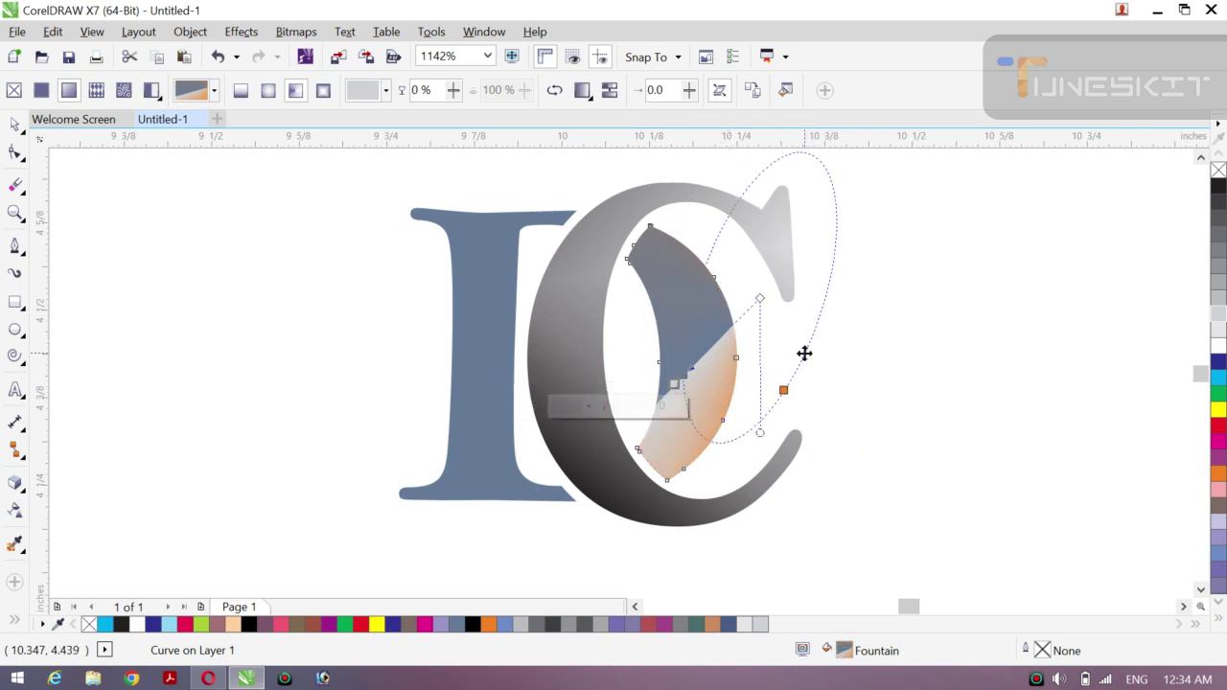
- Recolor the gradient's gray stop black and redraw the bowl's conical gradient from its upper inner edge downward, keeping the center on that edge
{"action": "left_click", "coordinate": [1218, 187]}
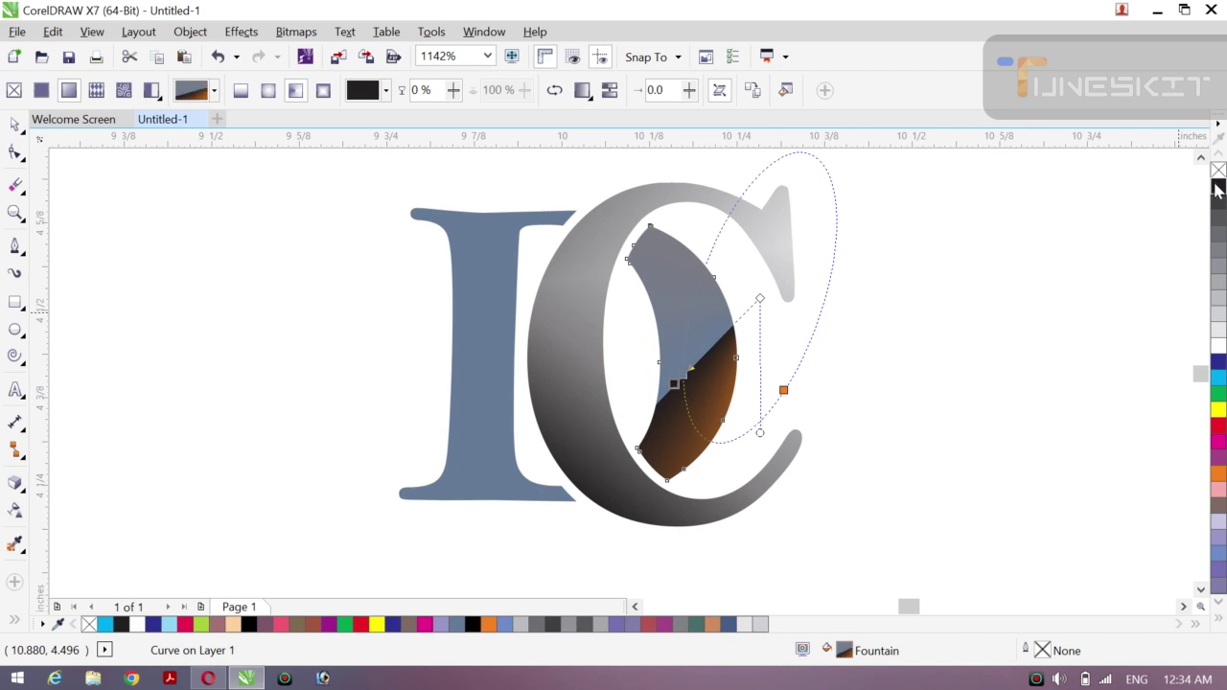
{"action": "left_click", "coordinate": [642, 253]}
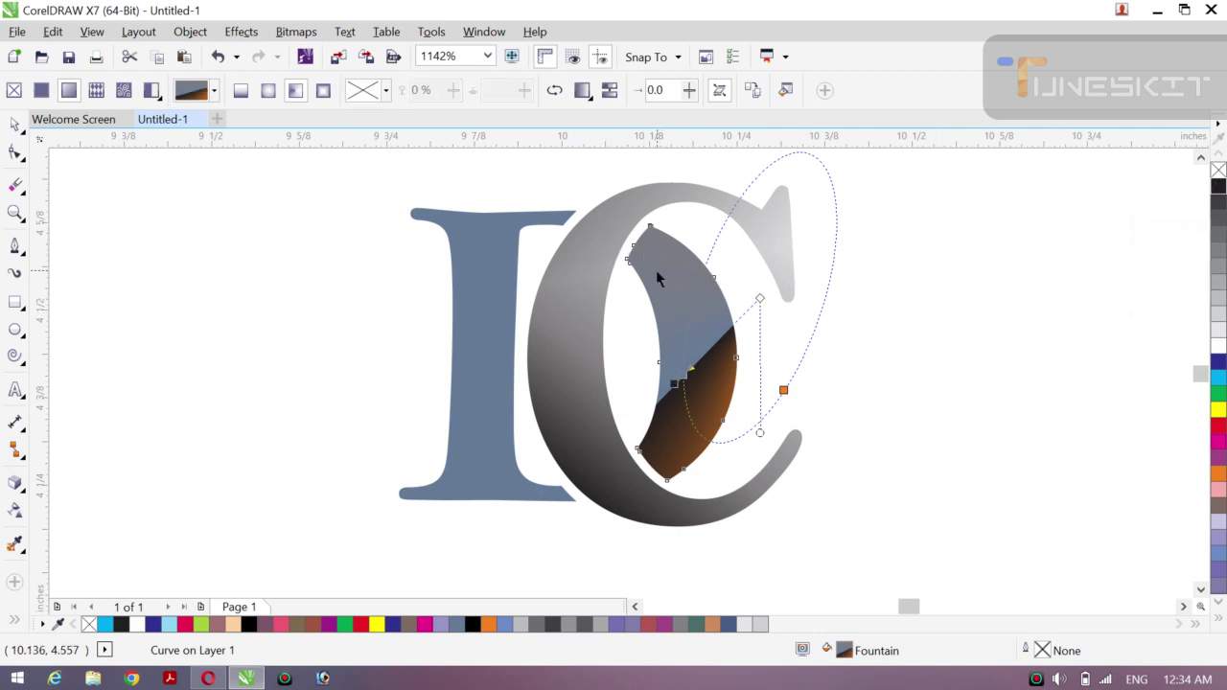
{"action": "left_click_drag", "start_coordinate": [680, 313], "coordinate": [681, 248]}
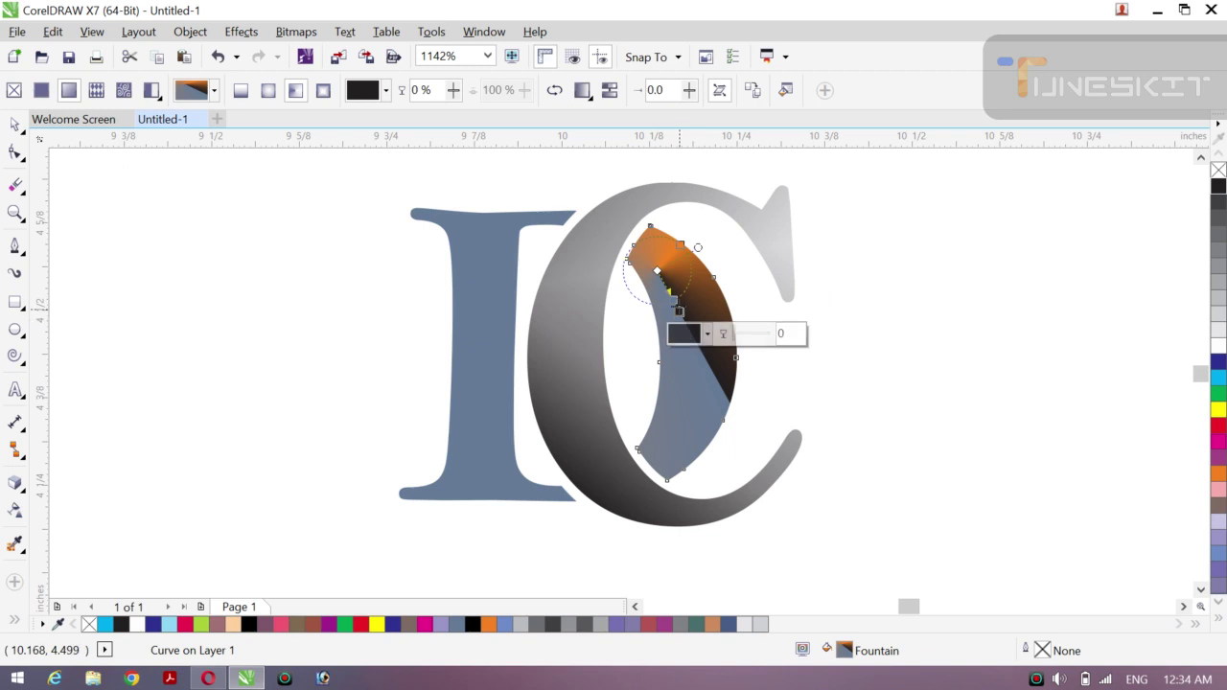
{"action": "left_click_drag", "start_coordinate": [679, 308], "coordinate": [681, 347]}
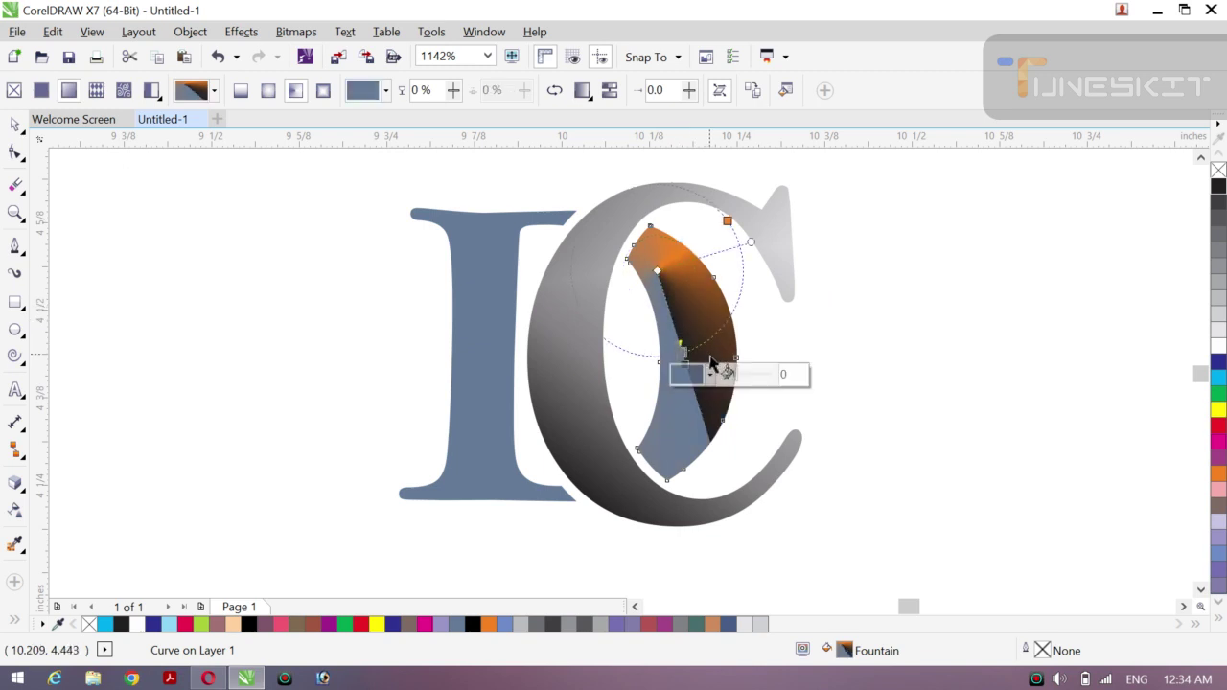
{"action": "left_click_drag", "start_coordinate": [657, 270], "coordinate": [653, 311]}
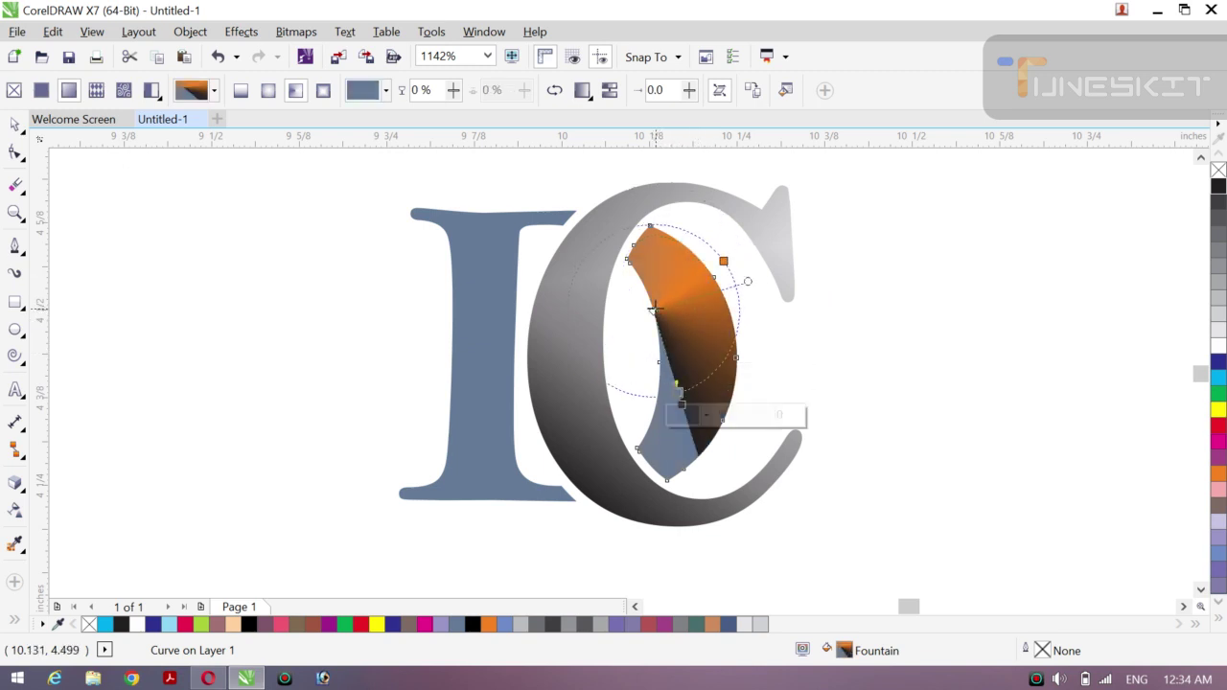
- Make the C's gradient rectangular, with its light center at the bowl's inner edge, black end on the C's lower-left curve and side axis skewed
{"action": "left_click", "coordinate": [563, 324]}
{"action": "left_click_drag", "start_coordinate": [533, 412], "coordinate": [655, 374]}
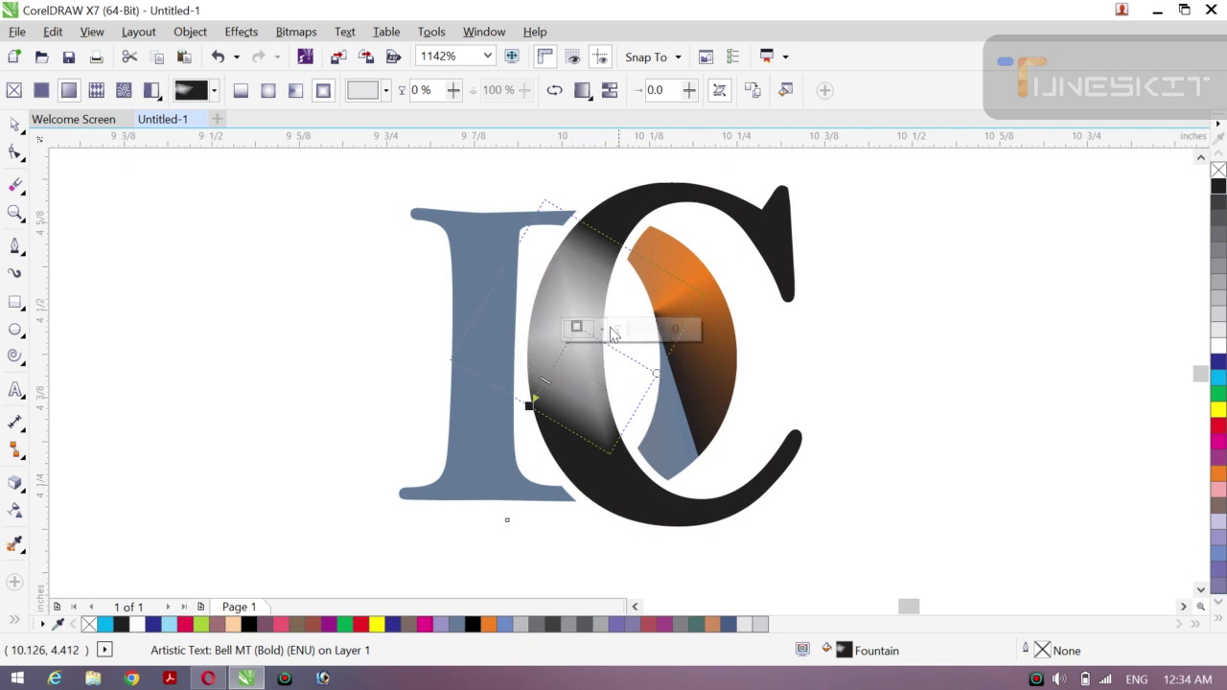
{"action": "left_click_drag", "start_coordinate": [657, 372], "coordinate": [684, 339]}
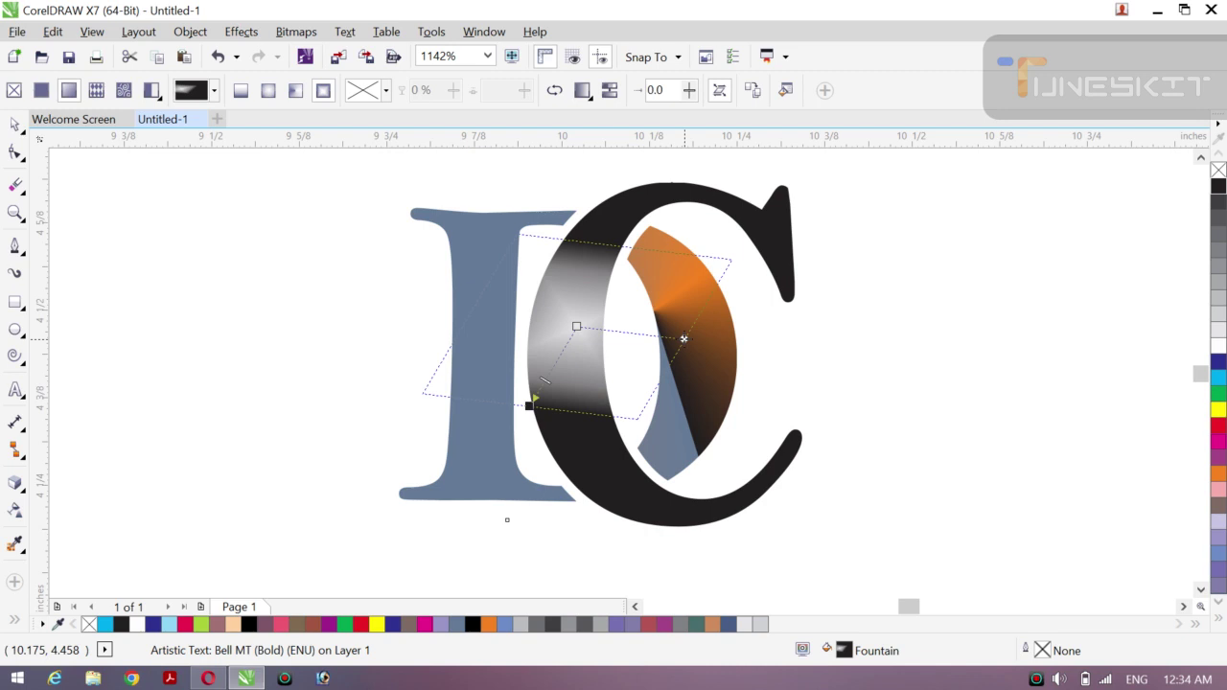
{"action": "left_click_drag", "start_coordinate": [579, 333], "coordinate": [657, 353]}
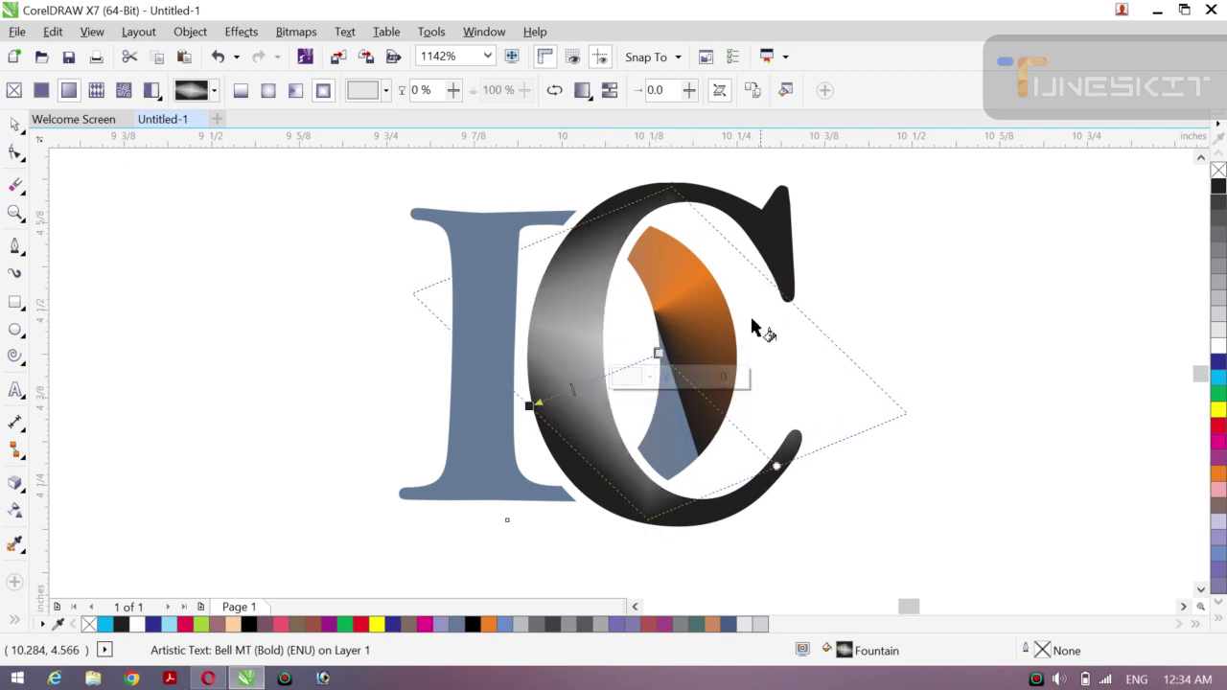
- Apply a linear fountain fill to the D's stem, running from black at the upper-left serif to white at the stem's lower right edge
{"action": "left_click", "coordinate": [471, 313]}
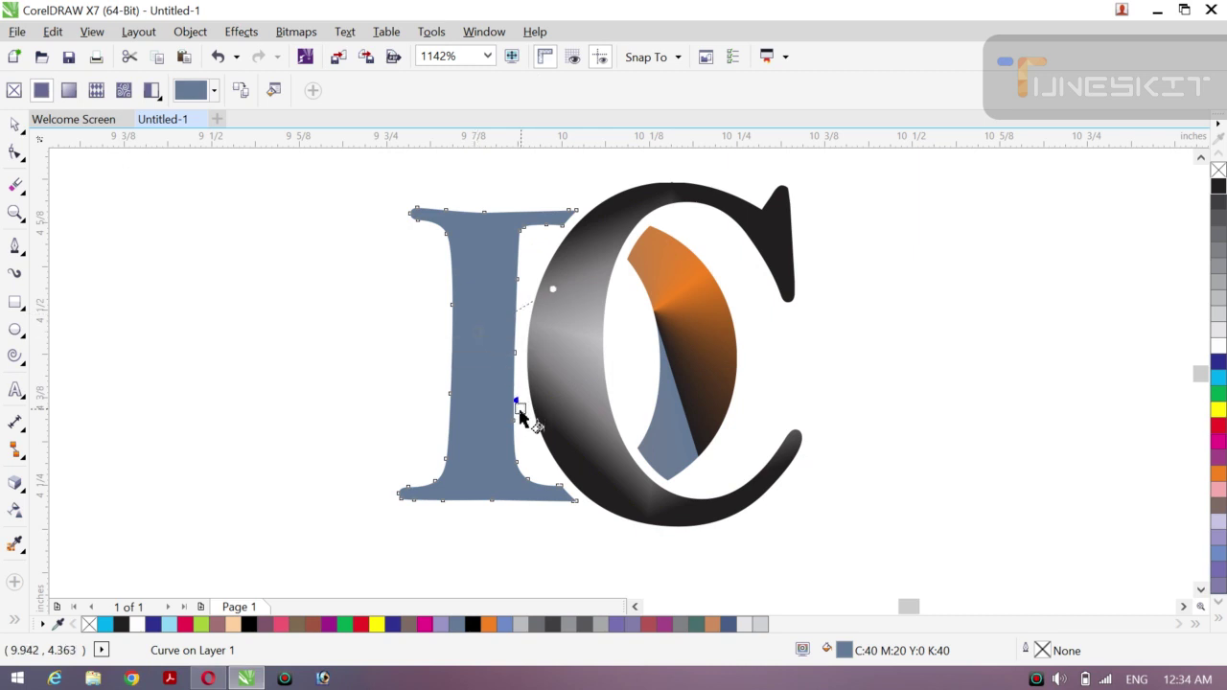
{"action": "key", "text": "g"}
{"action": "left_click_drag", "start_coordinate": [520, 409], "coordinate": [416, 227]}
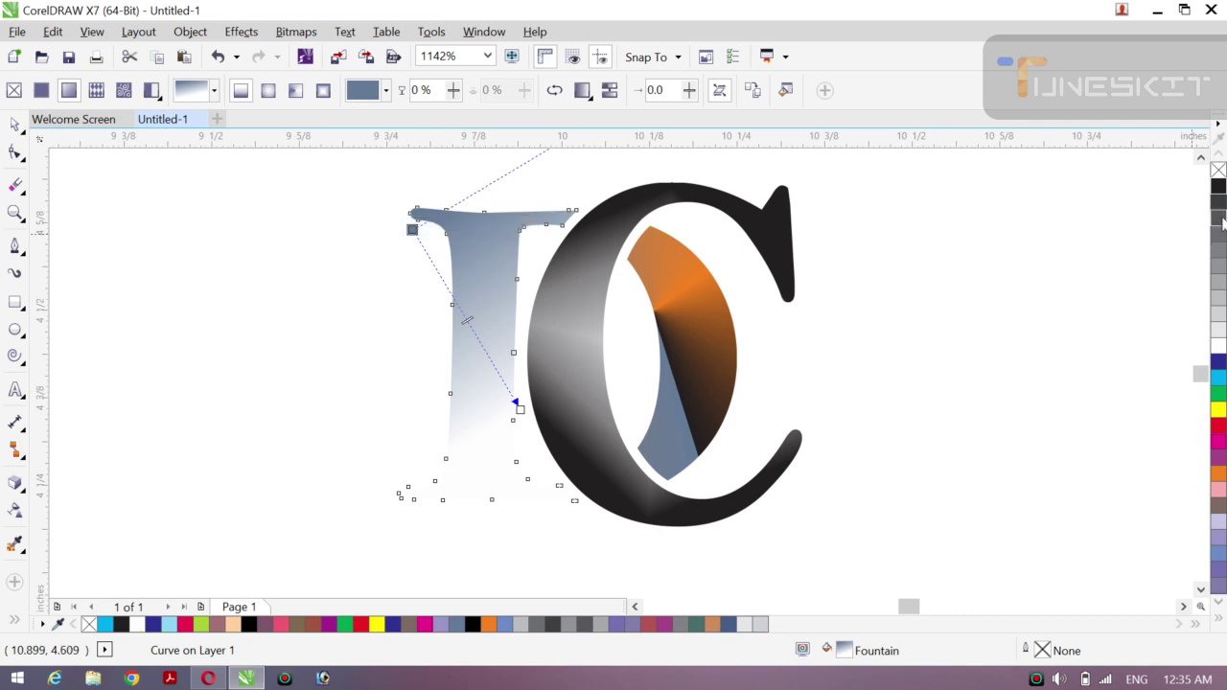
{"action": "left_click", "coordinate": [1219, 185]}
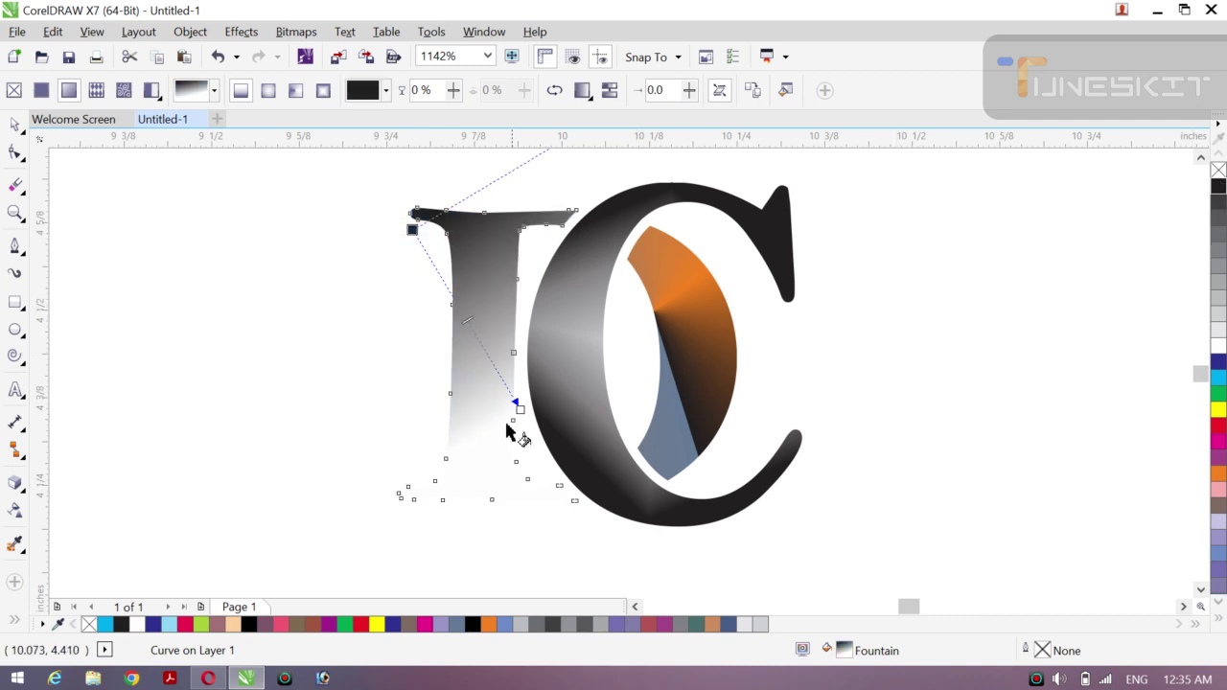
- Make the D stem's gradient rectangular, with its white center mid-stem and its black end just above the lower-right serif
{"action": "left_click", "coordinate": [322, 92]}
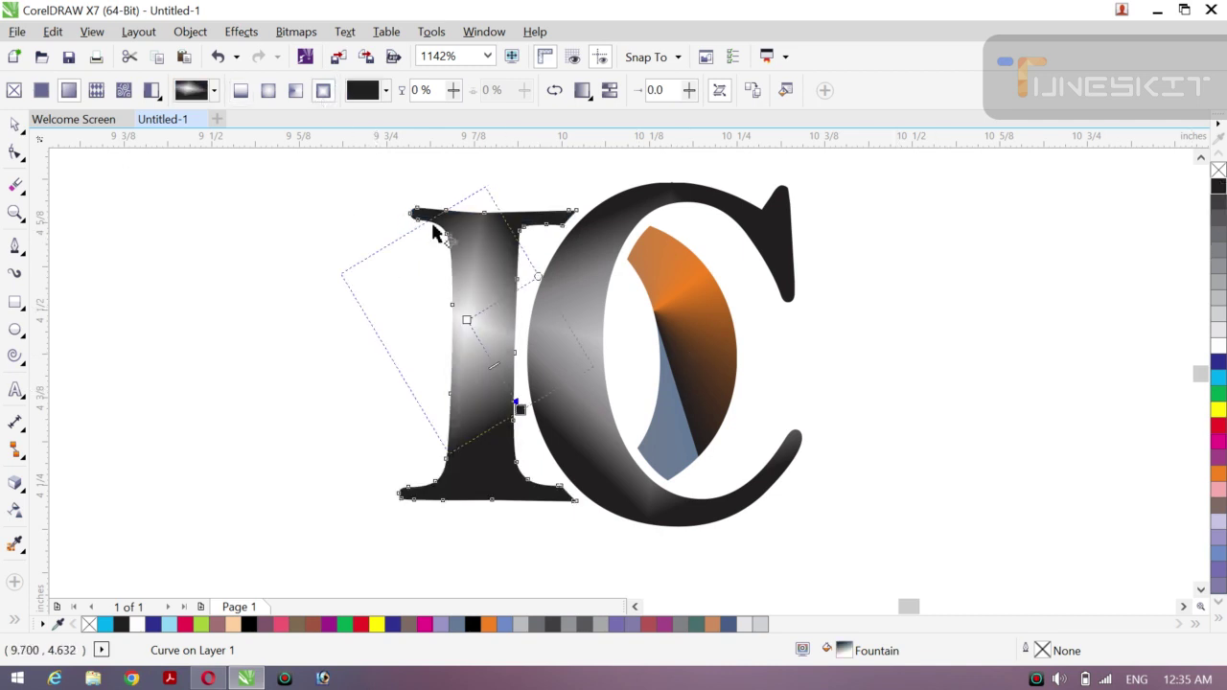
{"action": "left_click_drag", "start_coordinate": [476, 347], "coordinate": [564, 458]}
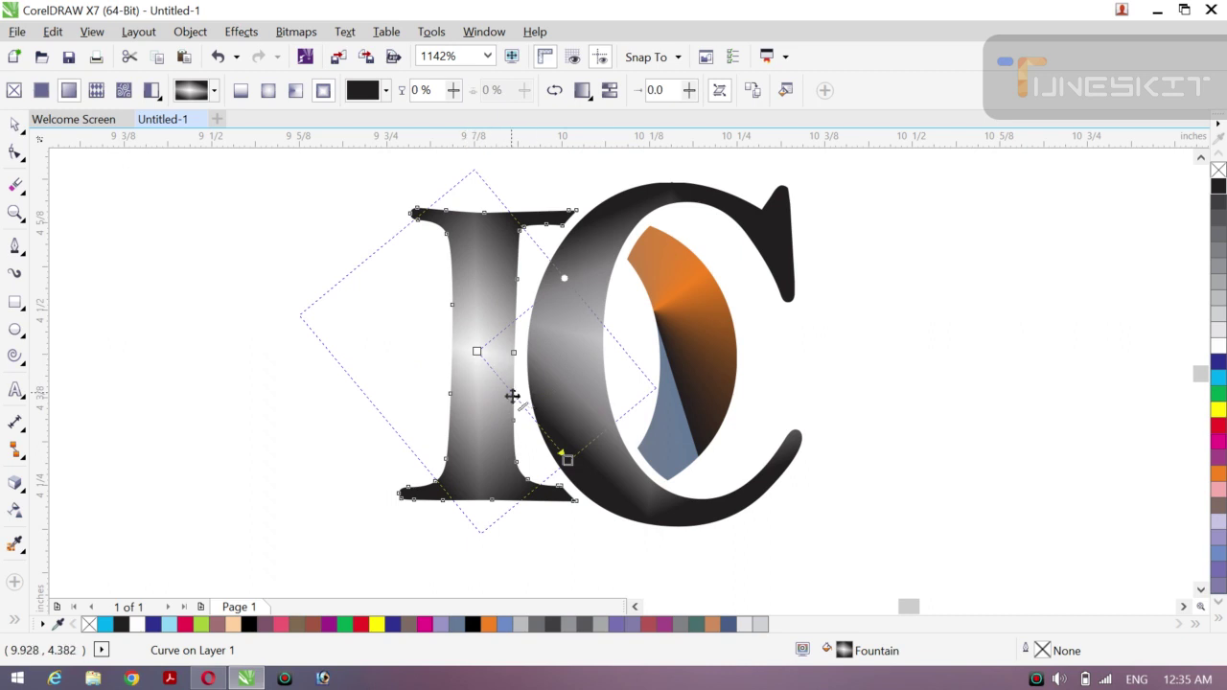
{"action": "left_click_drag", "start_coordinate": [493, 376], "coordinate": [515, 409]}
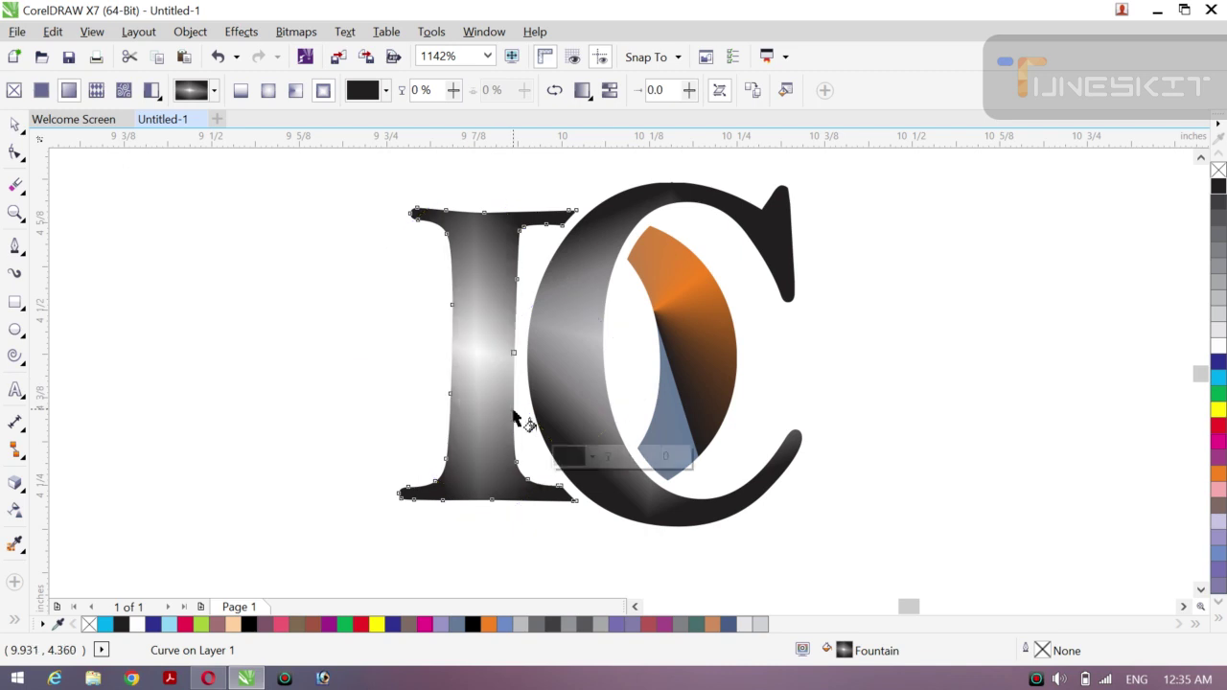
{"action": "left_click_drag", "start_coordinate": [475, 336], "coordinate": [480, 313]}
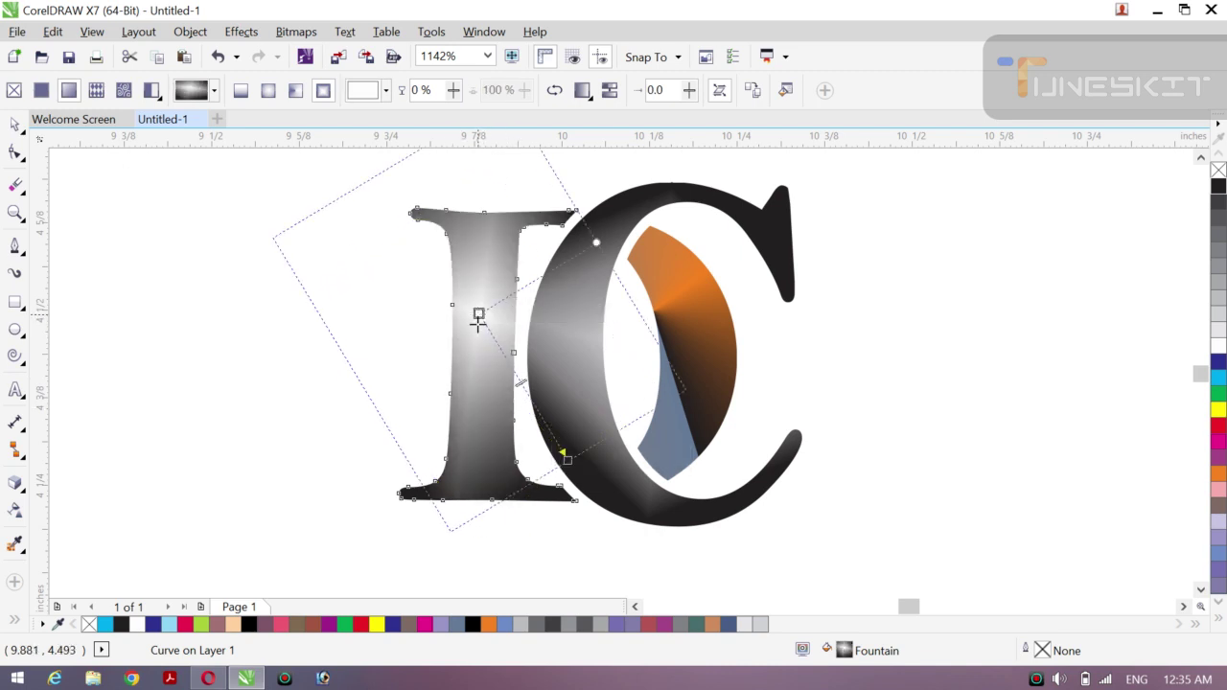
{"action": "left_click_drag", "start_coordinate": [478, 323], "coordinate": [479, 355]}
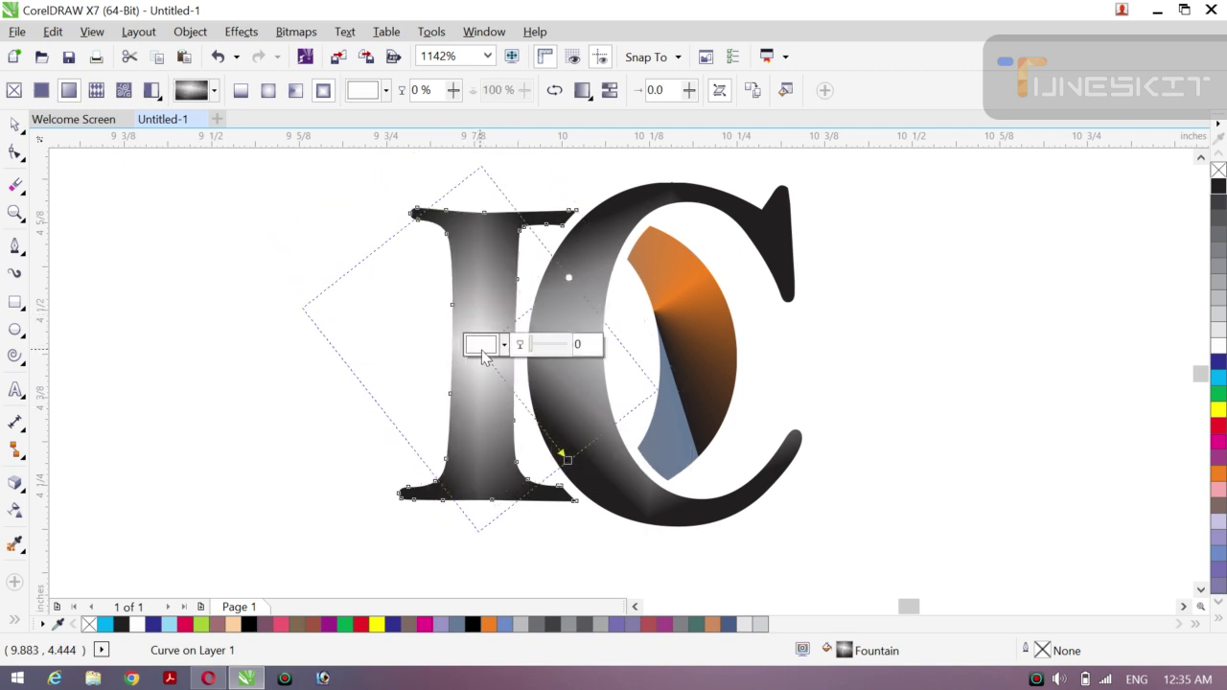
{"action": "left_click", "coordinate": [564, 456]}
{"action": "left_click", "coordinate": [565, 457]}
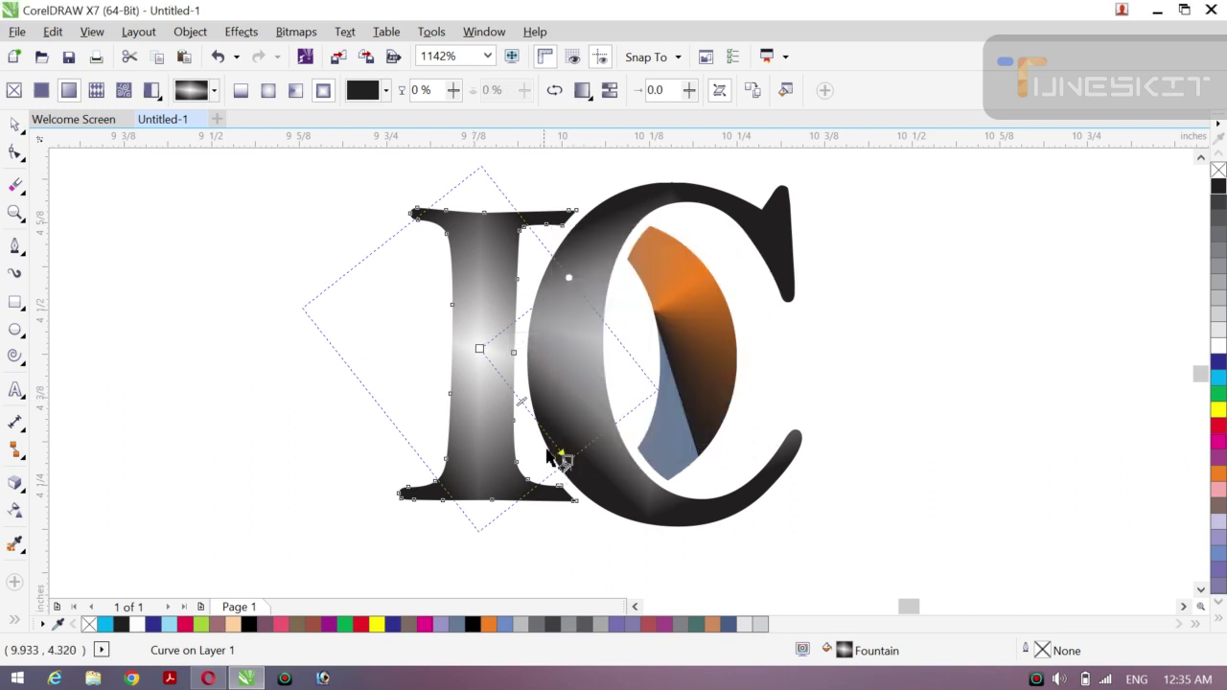
{"action": "mouse_move", "coordinate": [556, 460]}
{"action": "left_mouse_down"}
{"action": "mouse_move", "coordinate": [547, 482]}
{"action": "mouse_move", "coordinate": [540, 471]}
{"action": "left_mouse_up"}
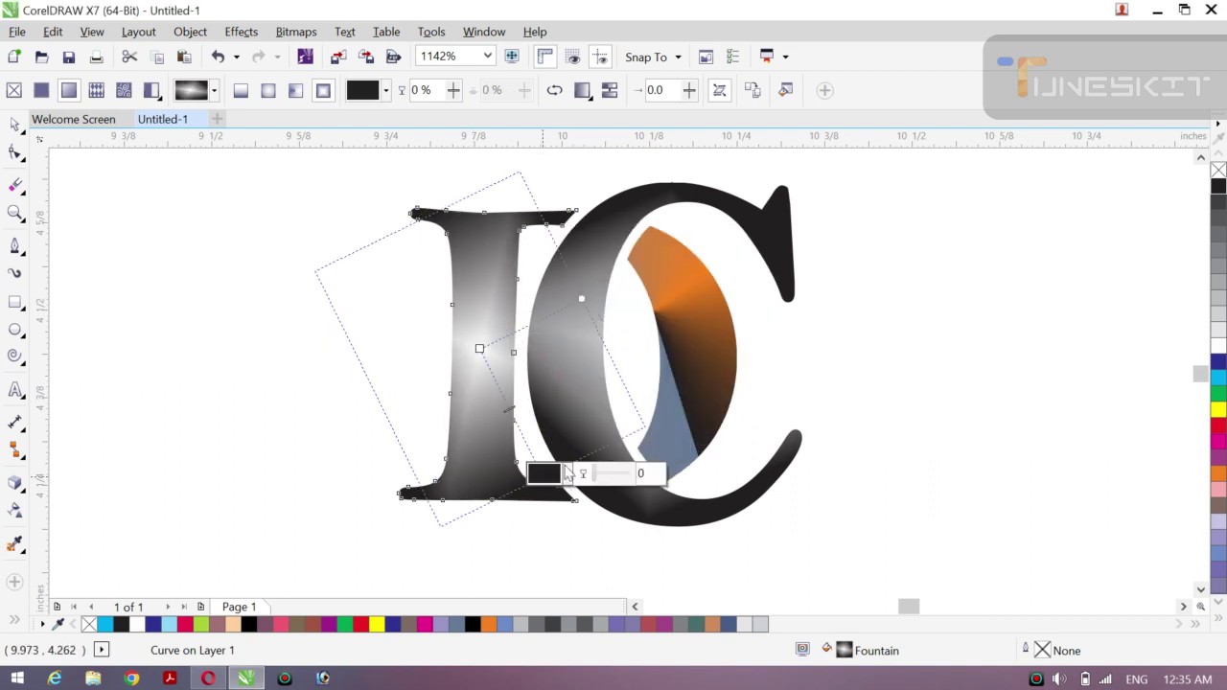
- Try red, light gray, darker gray and orange for the outer color stop of the D stem's rectangular gradient
{"action": "left_click", "coordinate": [1218, 428]}
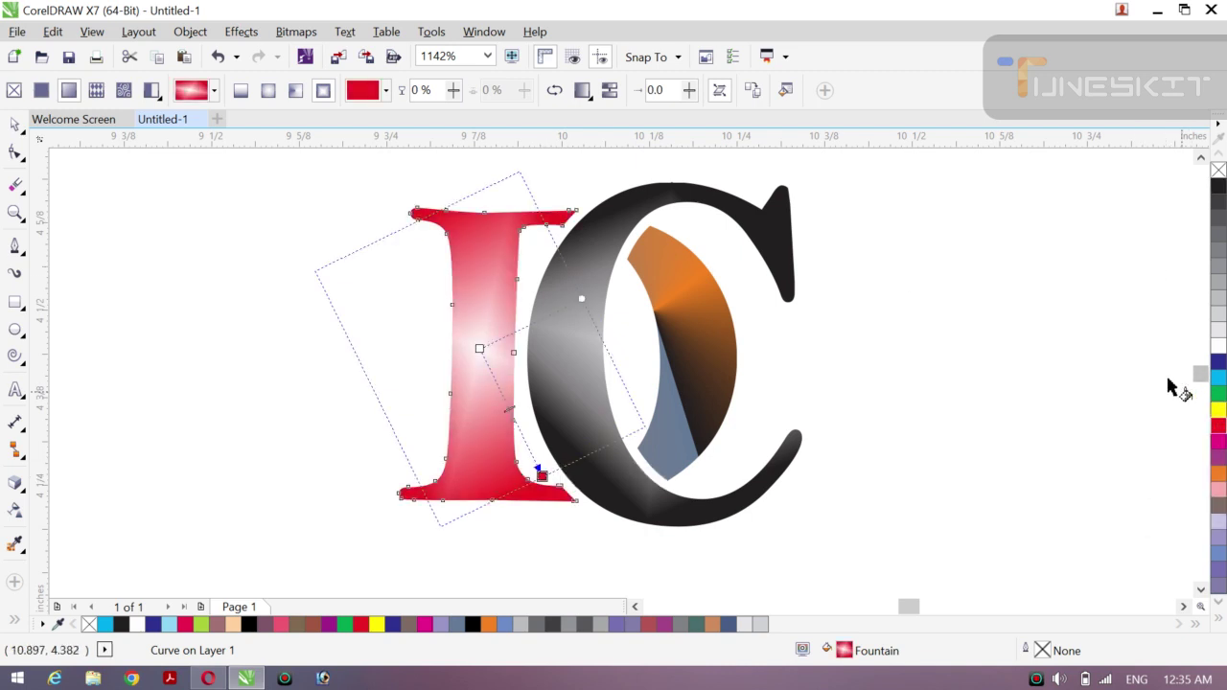
{"action": "left_click", "coordinate": [1221, 313]}
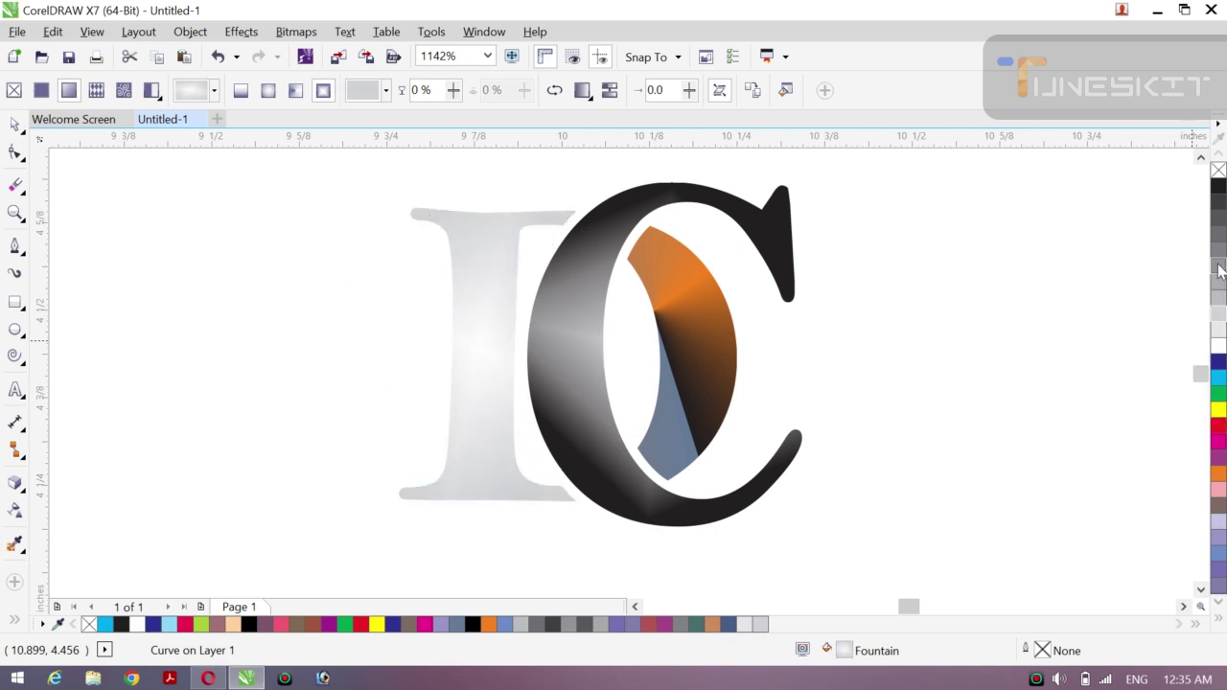
{"action": "left_click", "coordinate": [1219, 269]}
{"action": "left_click", "coordinate": [1219, 256]}
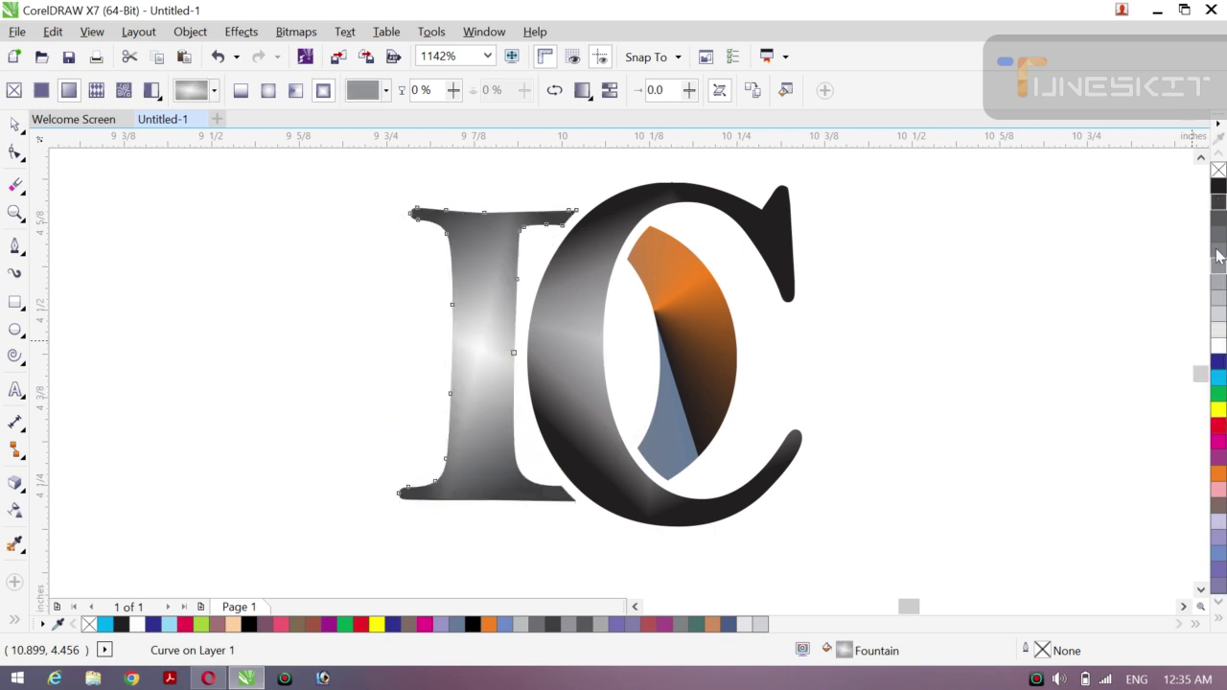
{"action": "left_click", "coordinate": [1217, 476]}
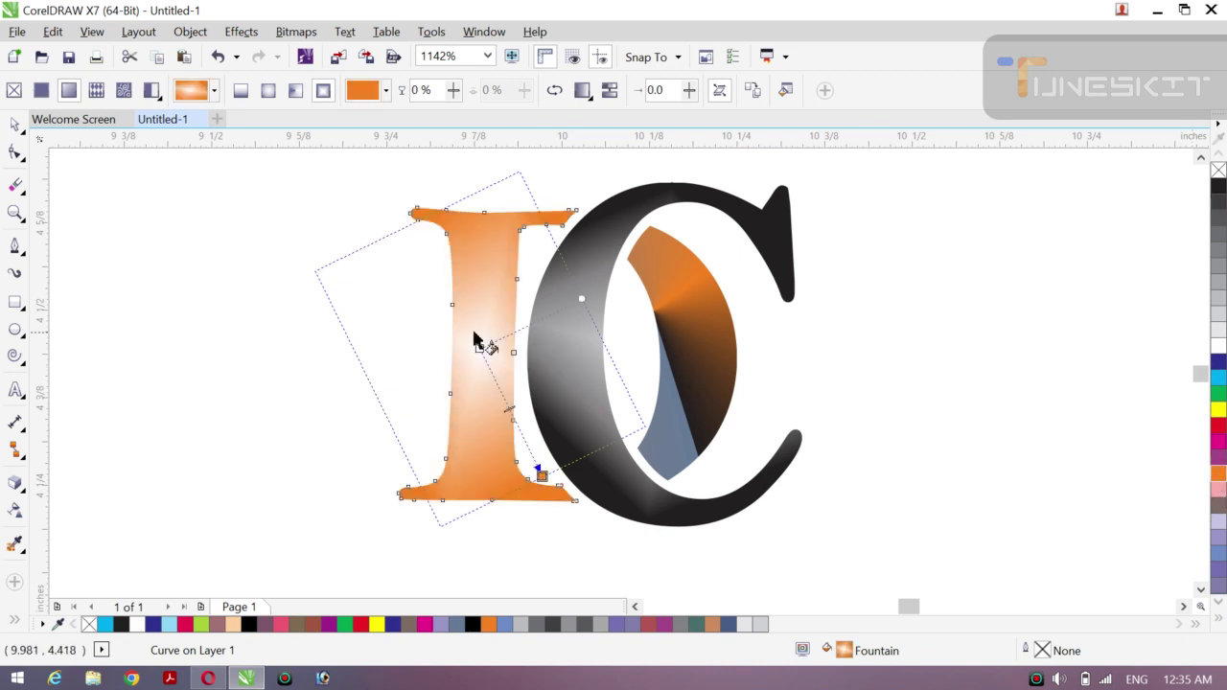
- Color the stem gradient's center brownish gray and its outer stop red, with the center mid-stem and the end beyond the lower-right serif
{"action": "left_click_drag", "start_coordinate": [480, 348], "coordinate": [485, 323]}
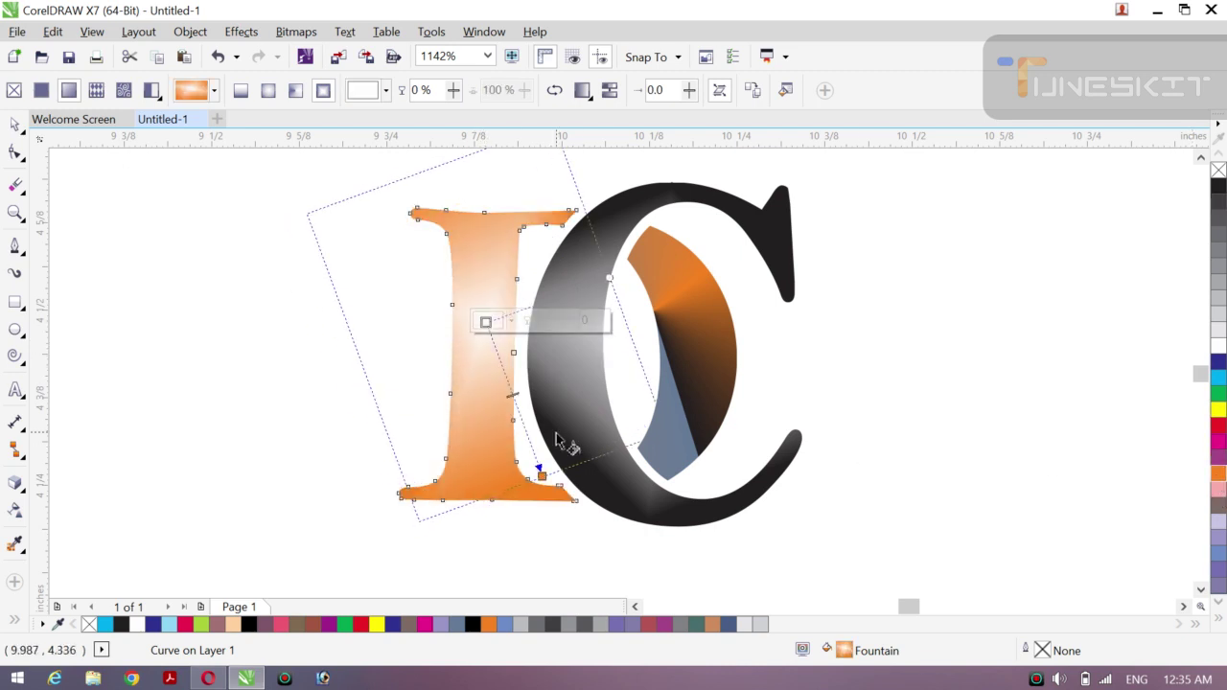
{"action": "left_click", "coordinate": [1221, 507]}
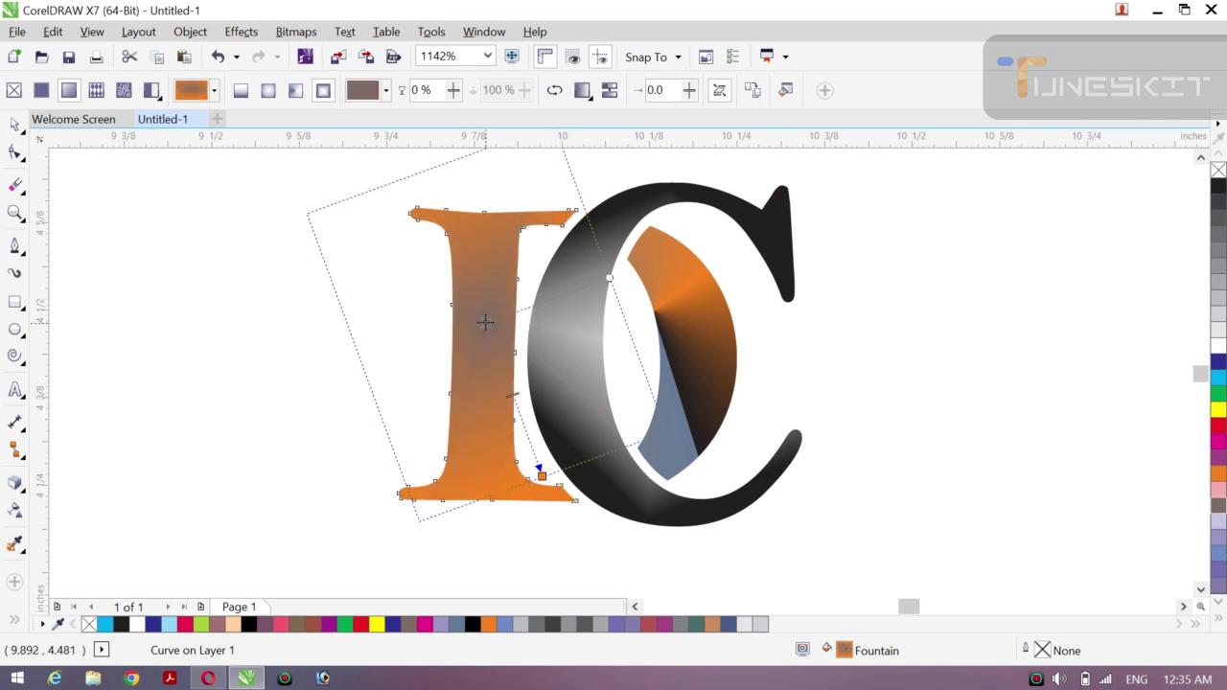
{"action": "left_click_drag", "start_coordinate": [485, 322], "coordinate": [479, 364]}
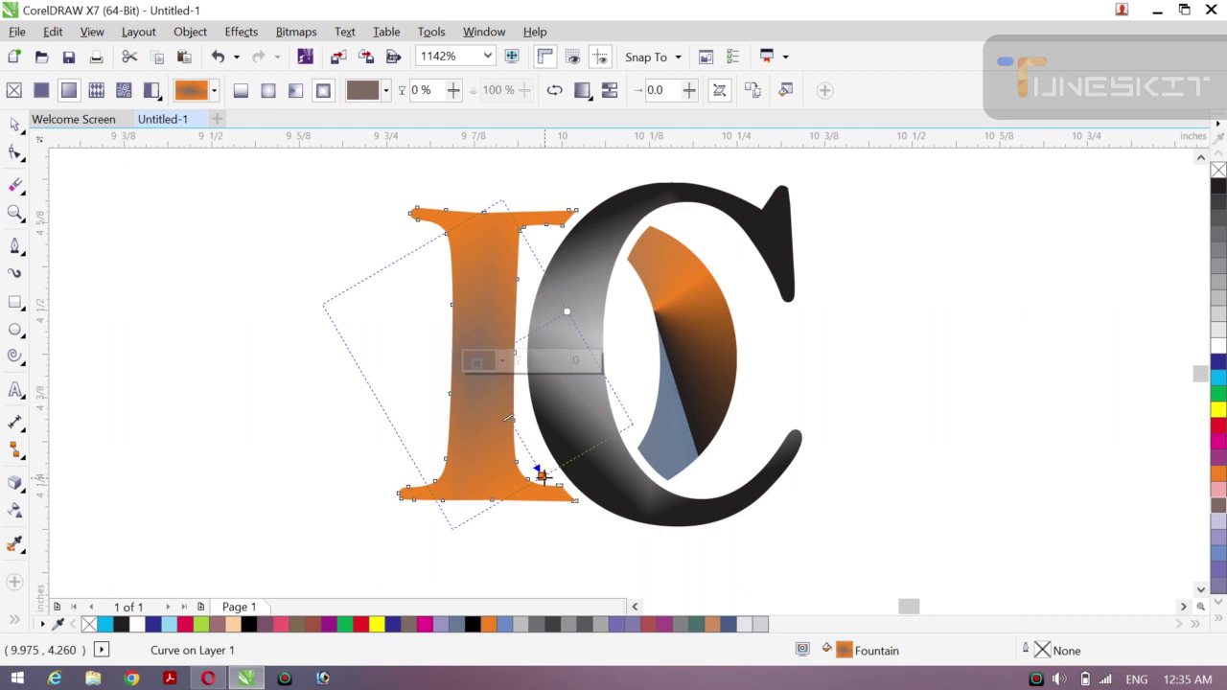
{"action": "left_click_drag", "start_coordinate": [543, 476], "coordinate": [595, 509]}
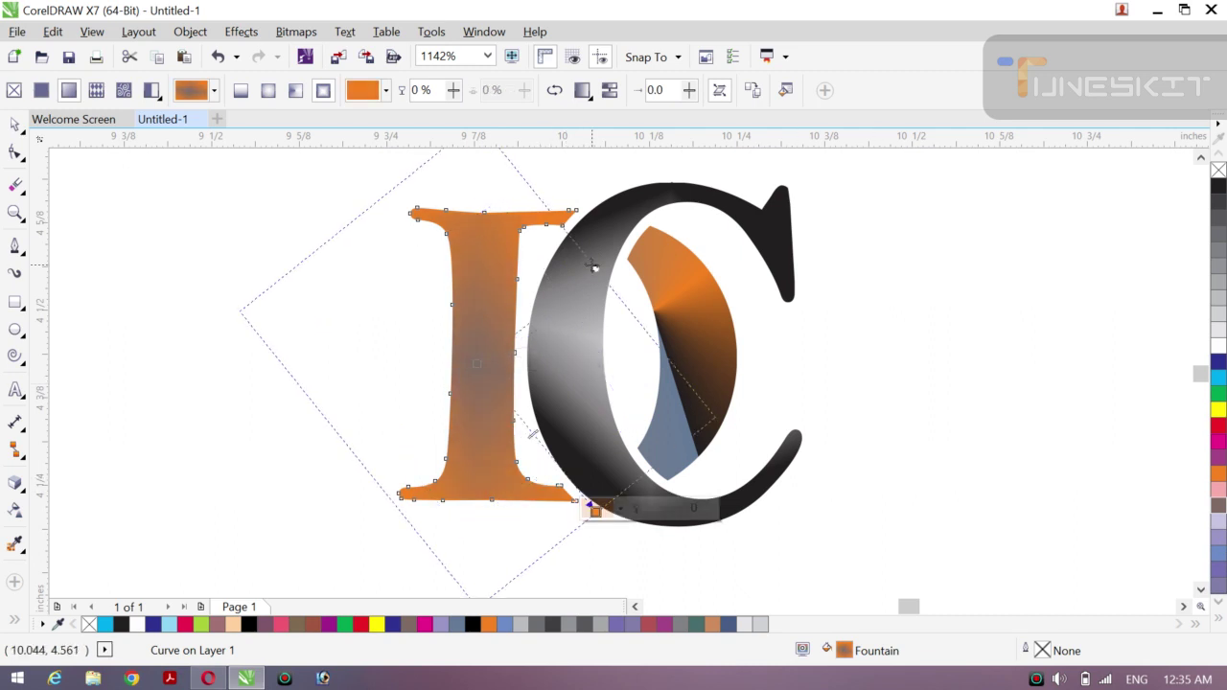
{"action": "left_click", "coordinate": [1219, 559]}
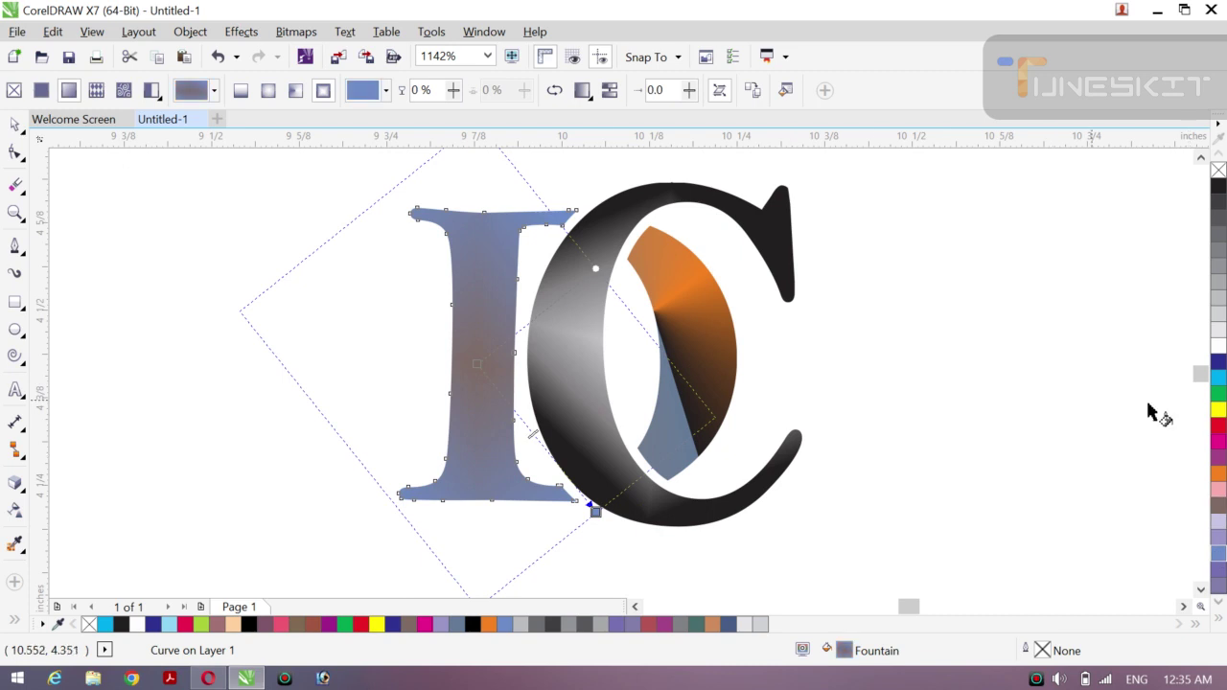
{"action": "left_click", "coordinate": [1217, 429]}
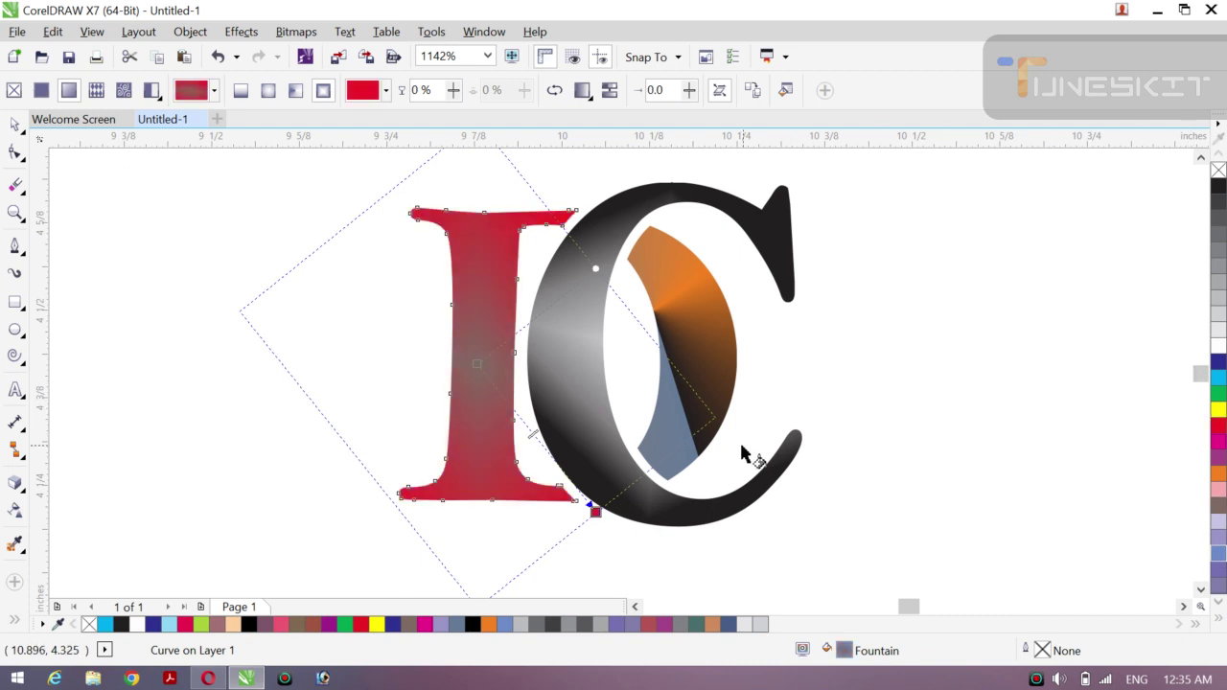
- Try redrawing the bowl's conical gradient inside the bowl and moving its center into the C's right-hand opening
{"action": "left_click", "coordinate": [566, 359]}
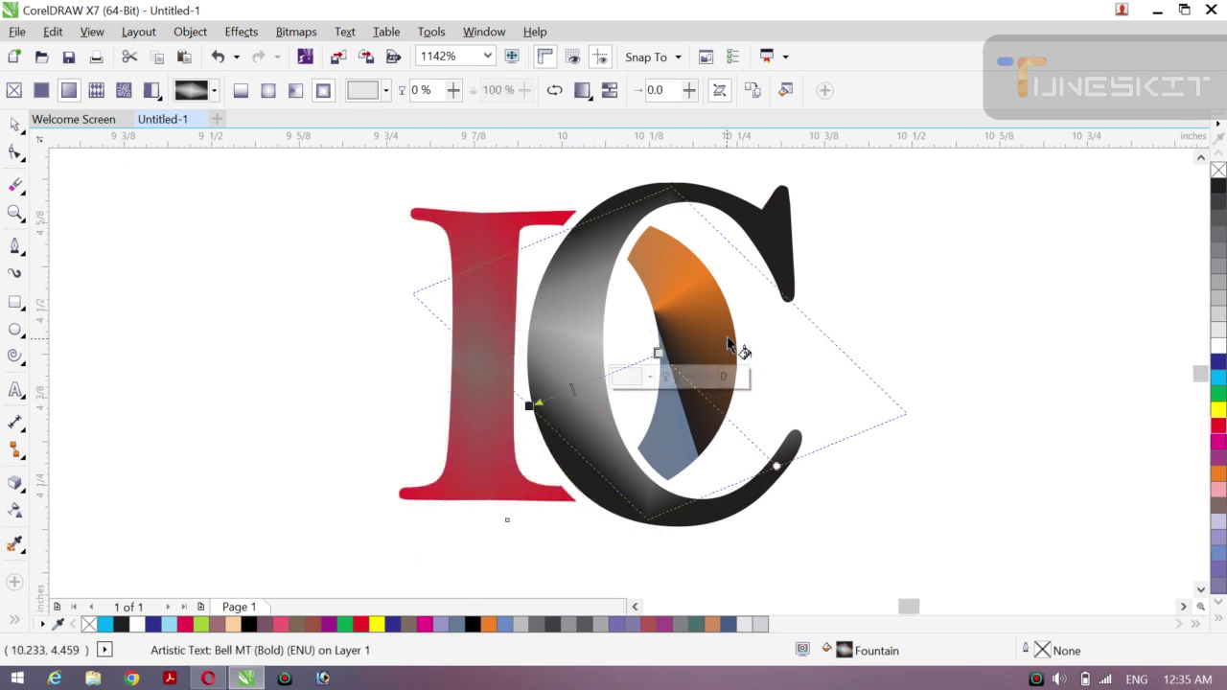
{"action": "left_click", "coordinate": [707, 335]}
{"action": "left_click", "coordinate": [692, 292]}
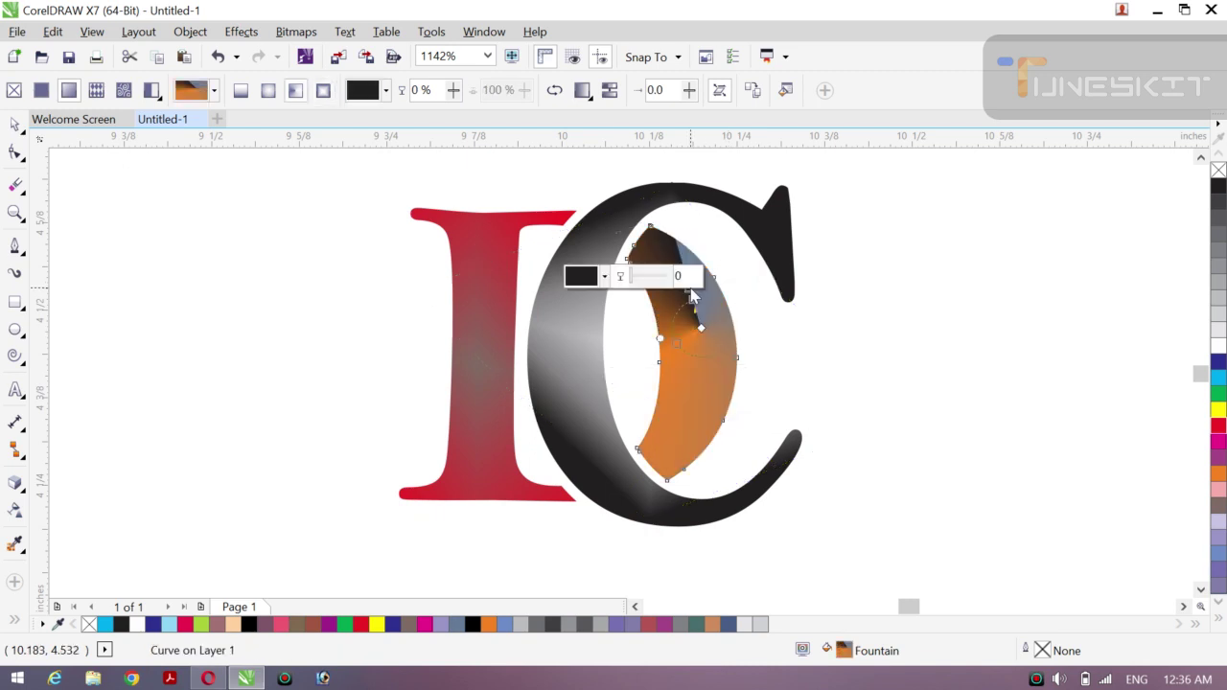
{"action": "left_click", "coordinate": [702, 329]}
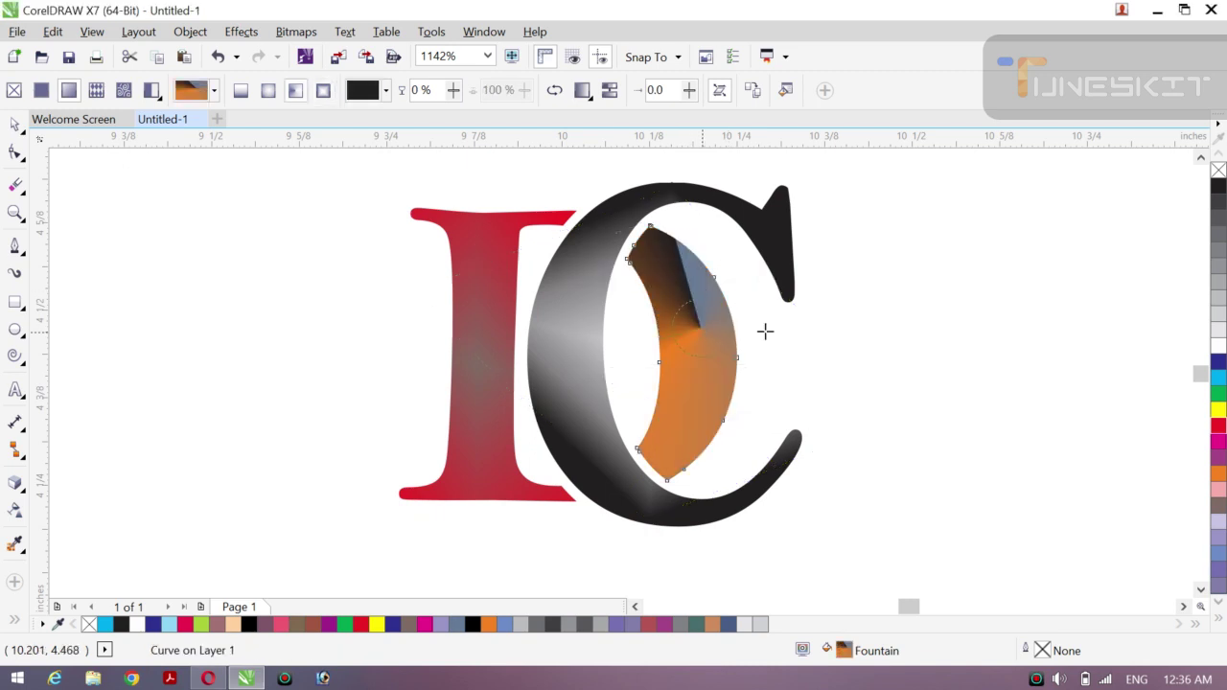
{"action": "left_click_drag", "start_coordinate": [765, 330], "coordinate": [813, 364]}
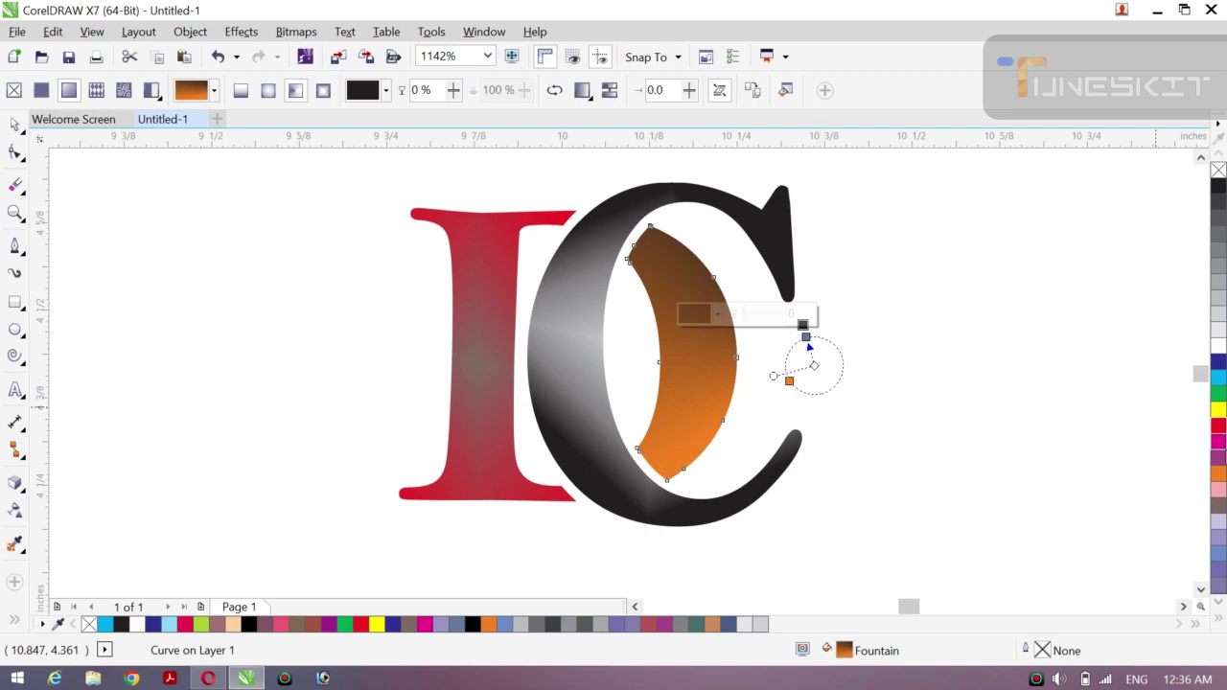
- Try a red end stop on the bowl's conical gradient, stretching its side axis across the bowl and swinging its end down and outward
{"action": "left_click", "coordinate": [1219, 429]}
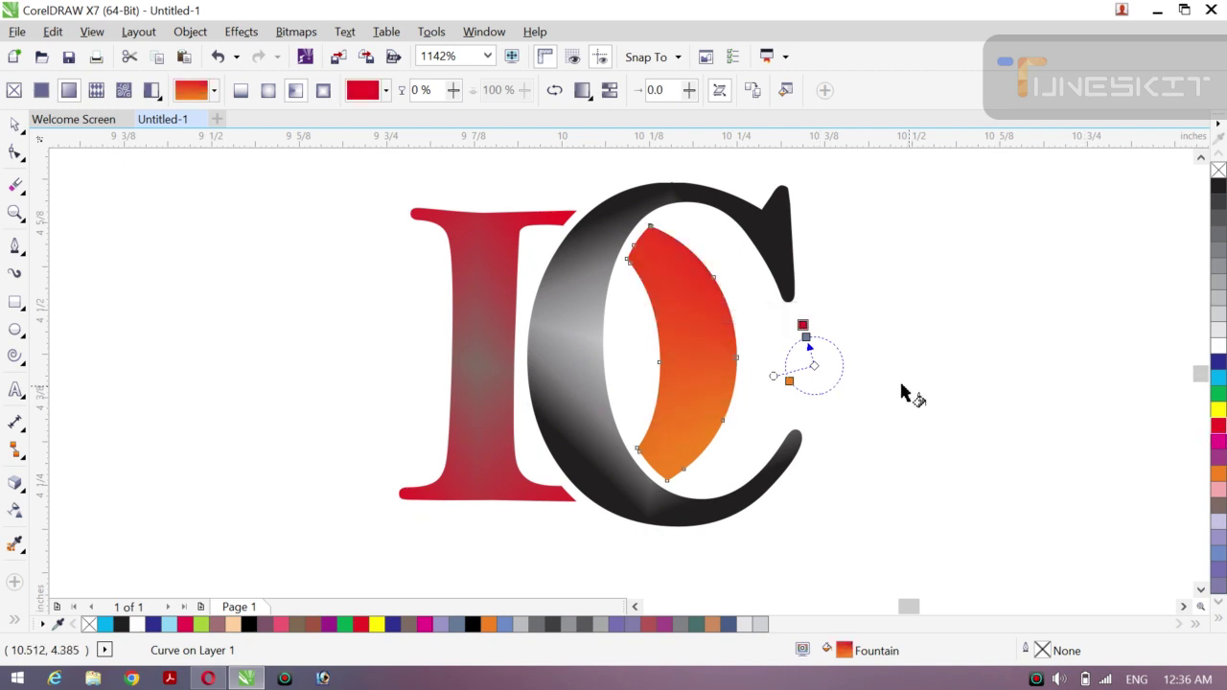
{"action": "left_click_drag", "start_coordinate": [789, 381], "coordinate": [644, 409]}
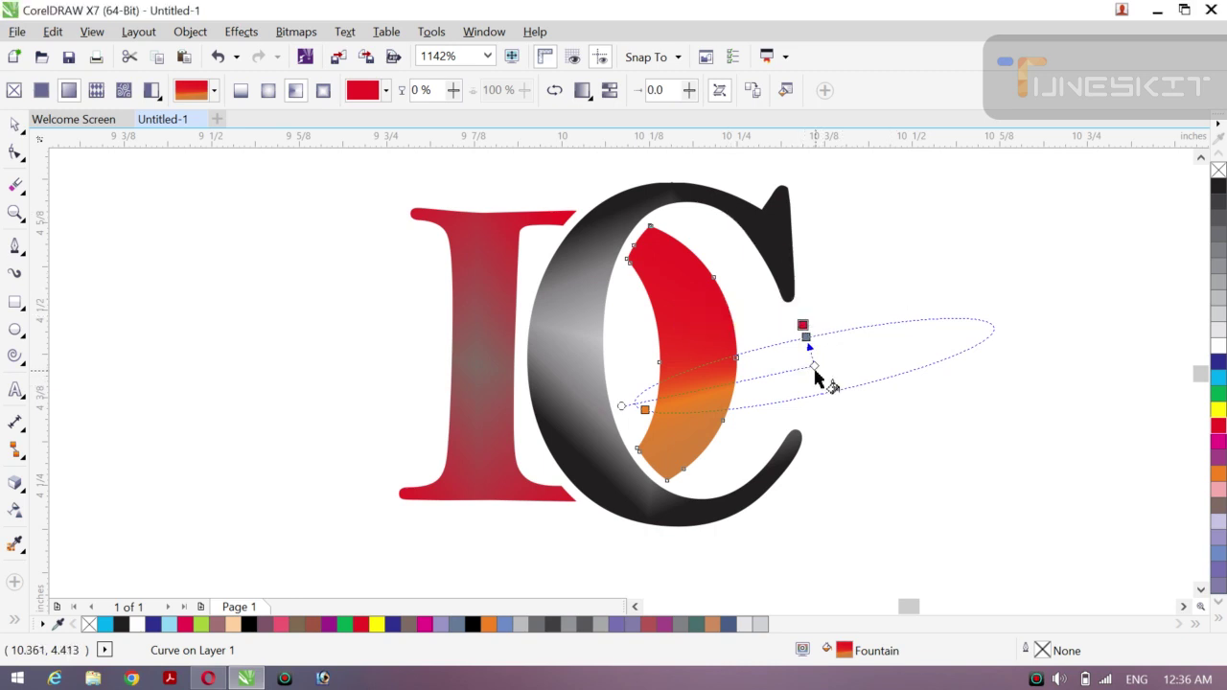
{"action": "left_click_drag", "start_coordinate": [805, 338], "coordinate": [857, 432]}
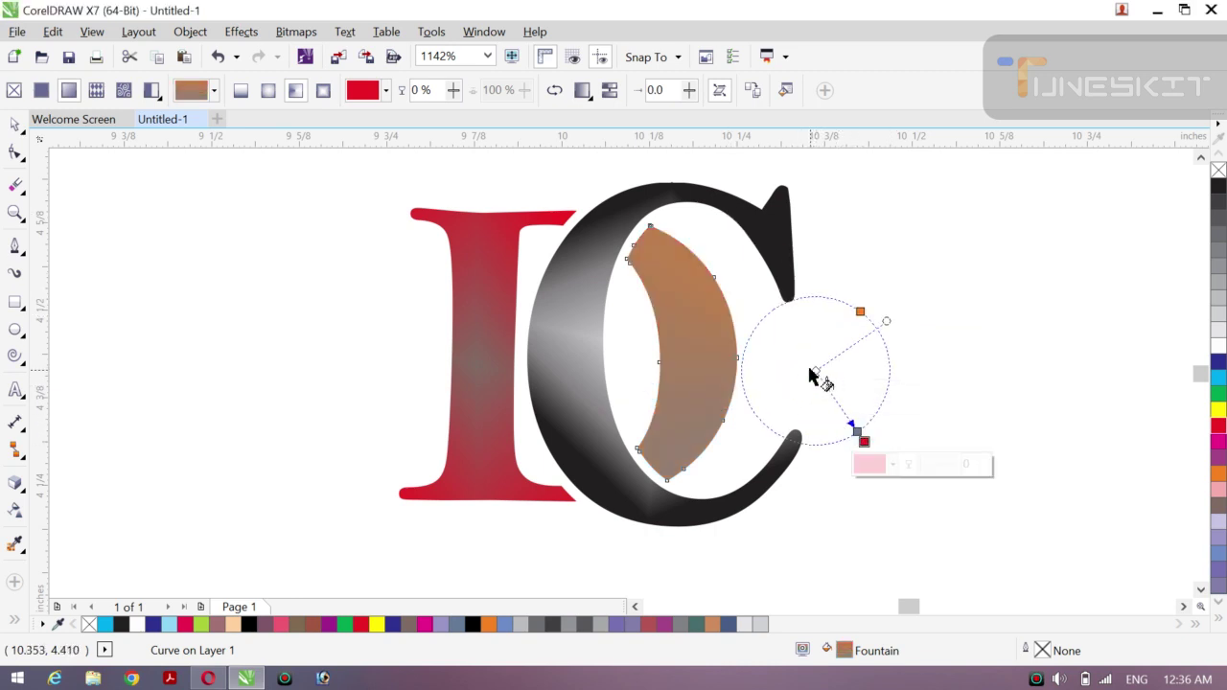
- Try dark and light gray on the bowl gradient's end stop and swing its side axis up beside the C's upper tip
{"action": "left_click", "coordinate": [1219, 300]}
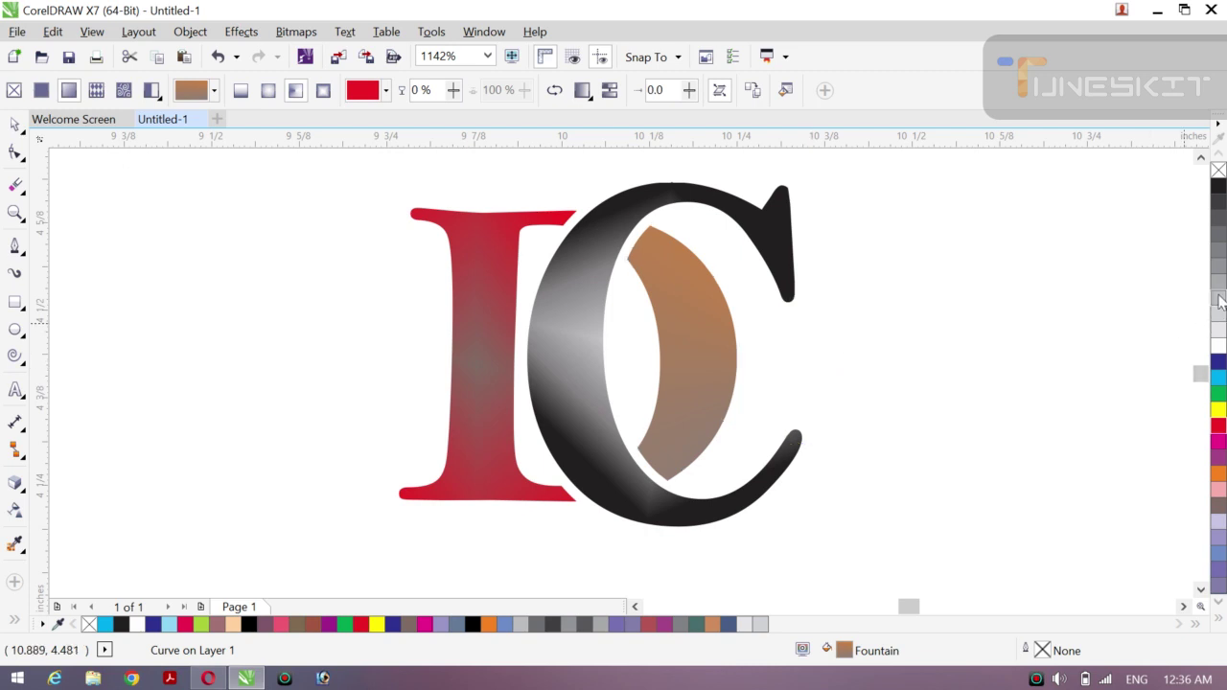
{"action": "left_click", "coordinate": [1221, 220]}
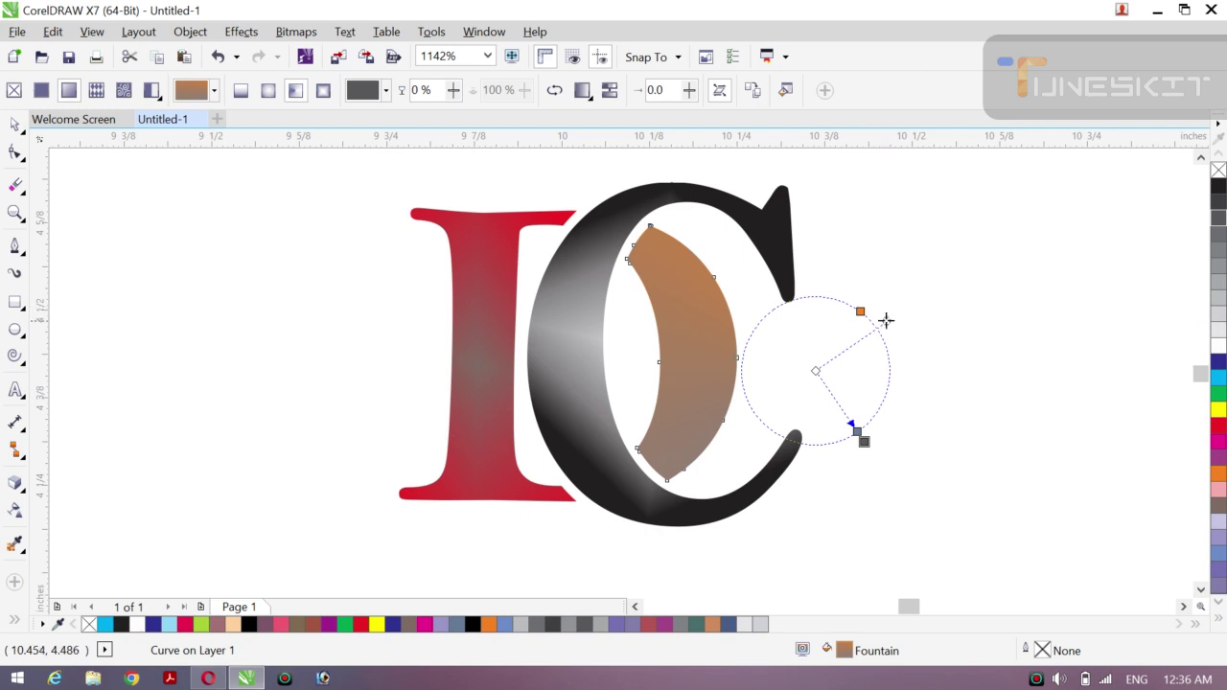
{"action": "left_click_drag", "start_coordinate": [881, 315], "coordinate": [820, 235]}
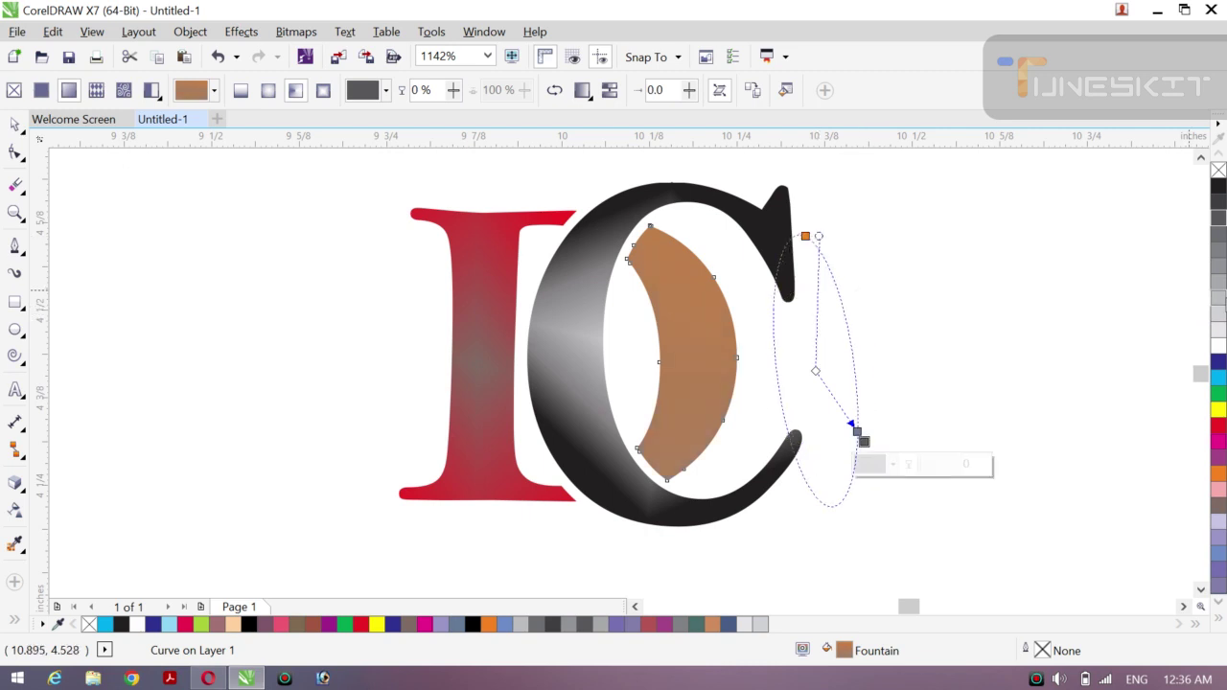
{"action": "left_click", "coordinate": [1218, 334]}
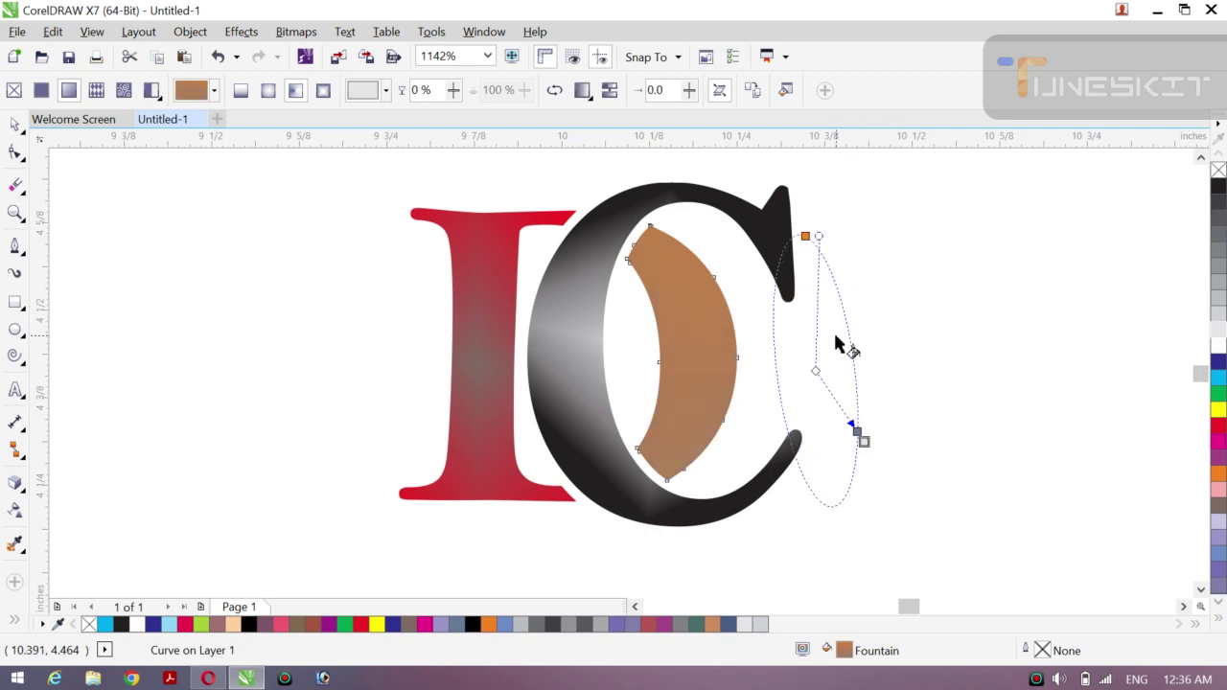
- Recolor the center stop of the C's rectangular gradient red
{"action": "left_click", "coordinate": [543, 355]}
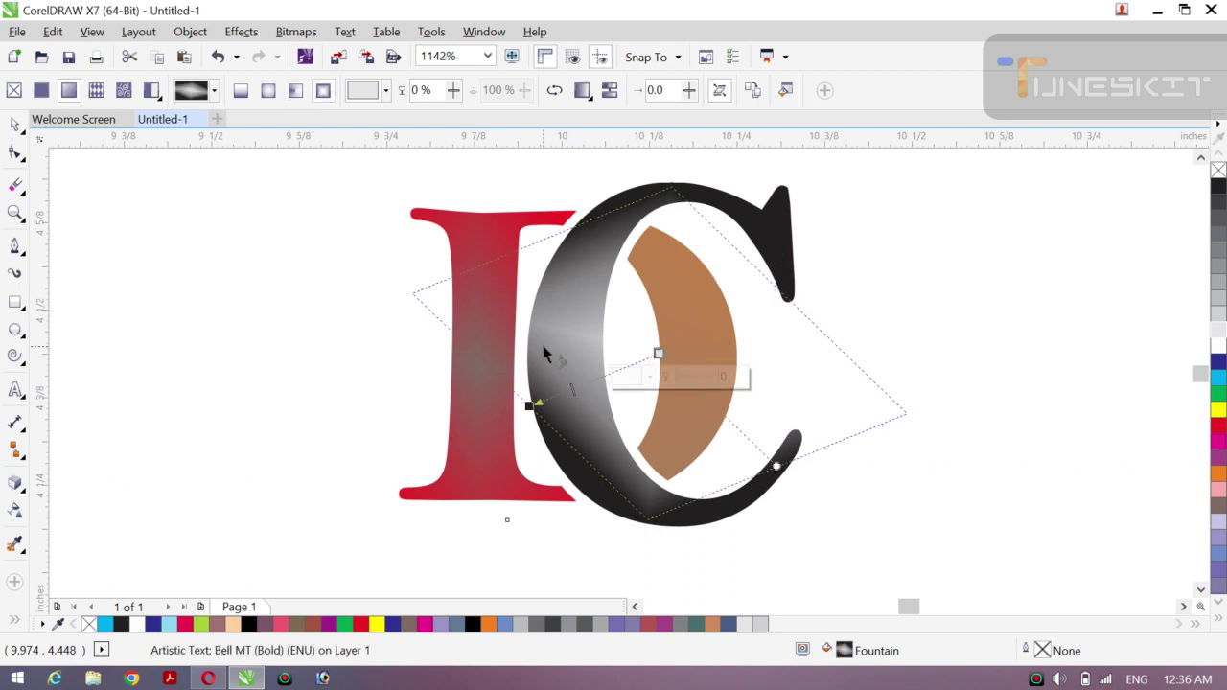
{"action": "left_click", "coordinate": [1221, 305]}
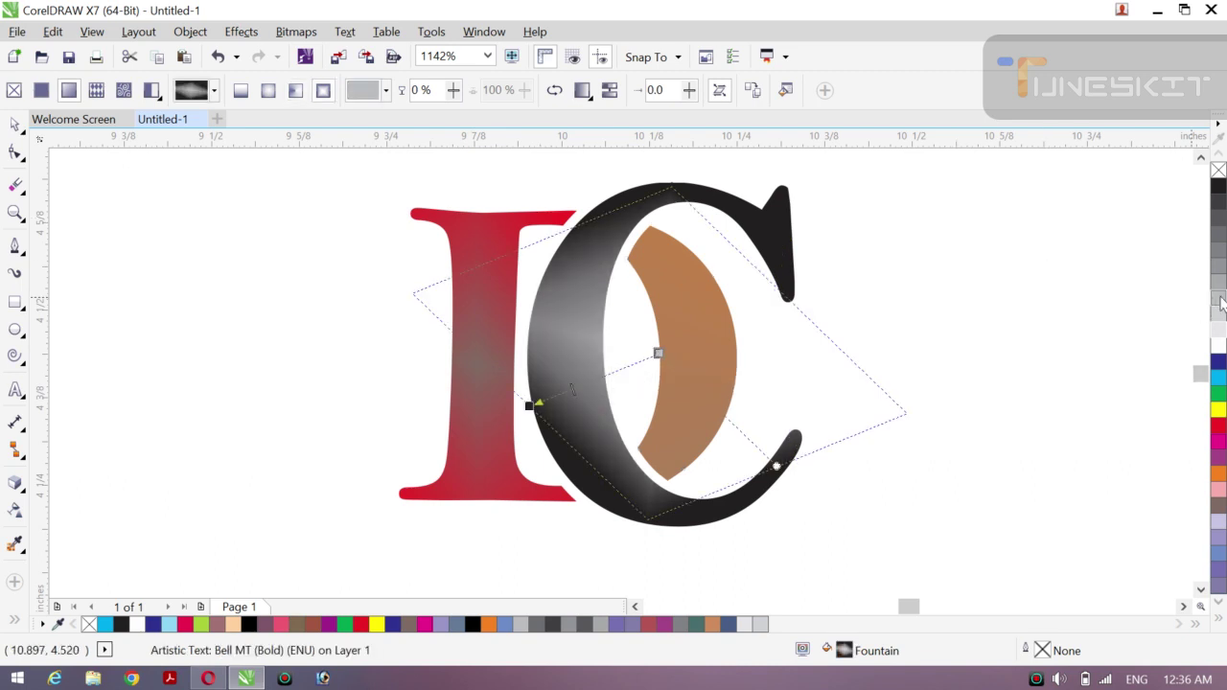
{"action": "left_click", "coordinate": [1221, 427]}
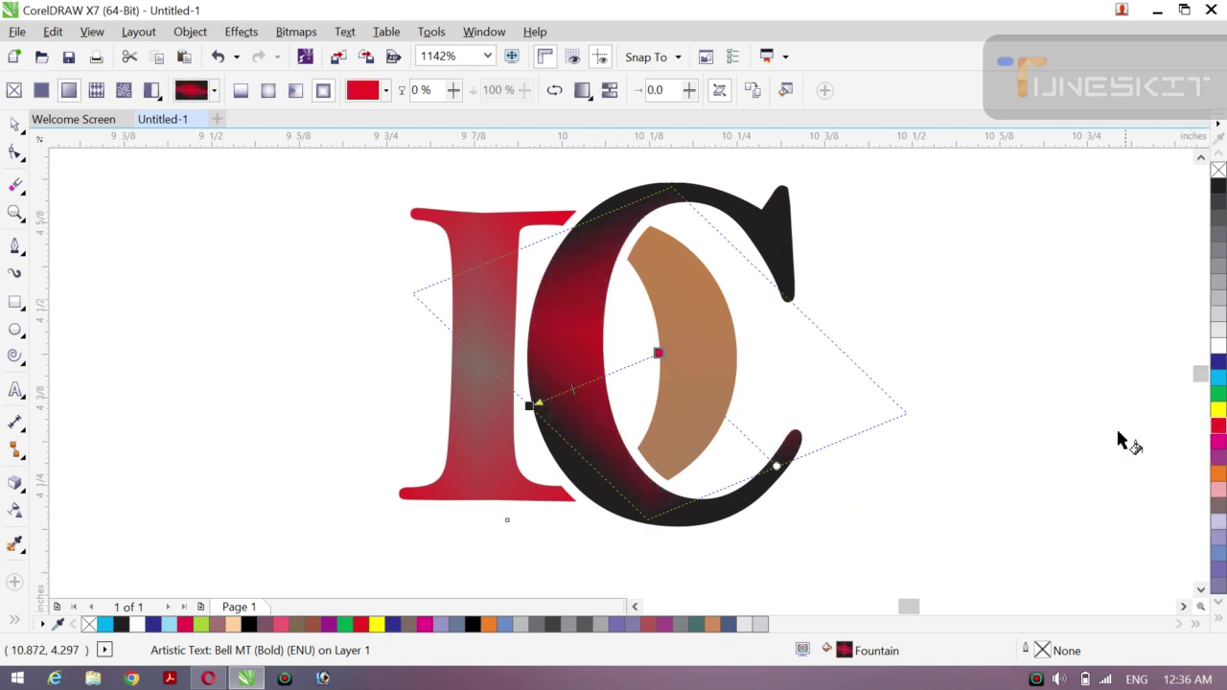
- Redraw the bowl's conical gradient from its upper inner edge diagonally down toward its outer edge and color the end stop dark blue
{"action": "left_click", "coordinate": [661, 340]}
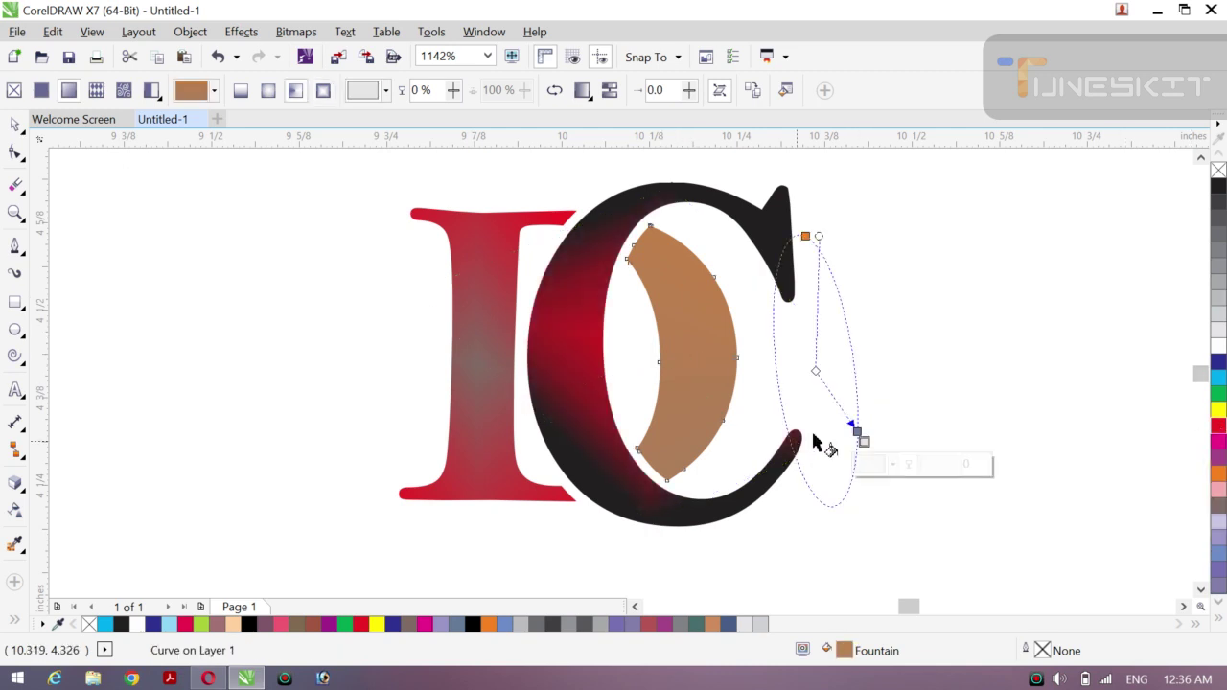
{"action": "left_click", "coordinate": [1219, 428]}
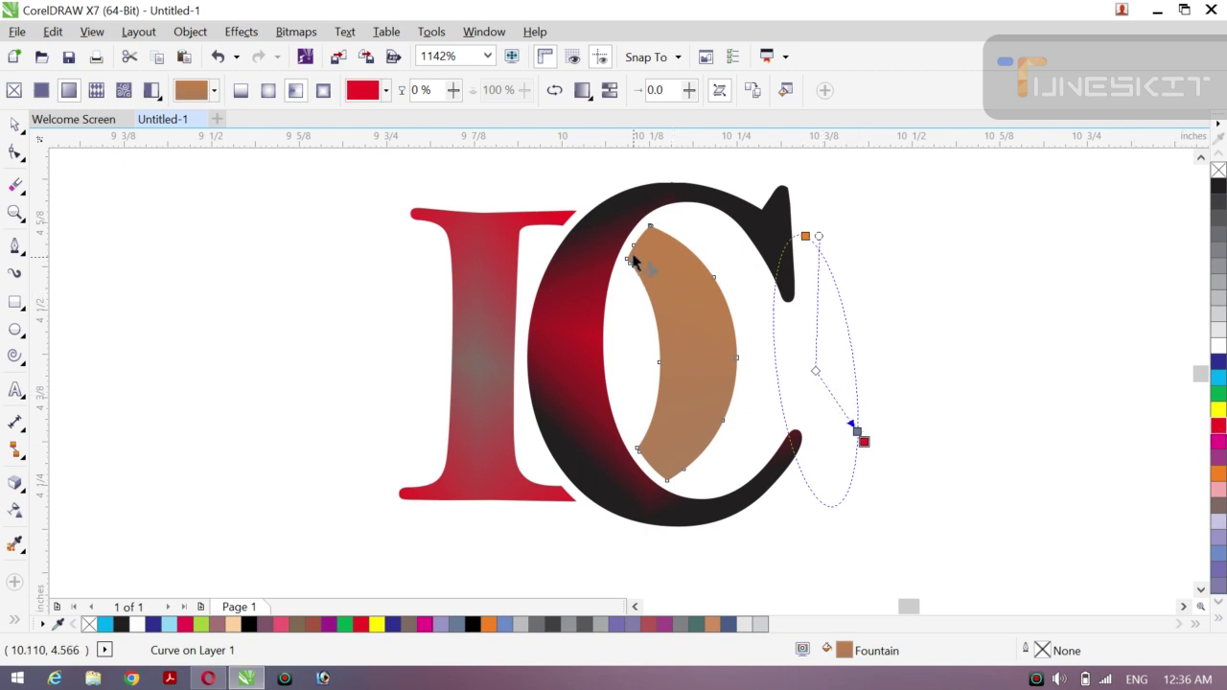
{"action": "left_click_drag", "start_coordinate": [629, 257], "coordinate": [709, 364]}
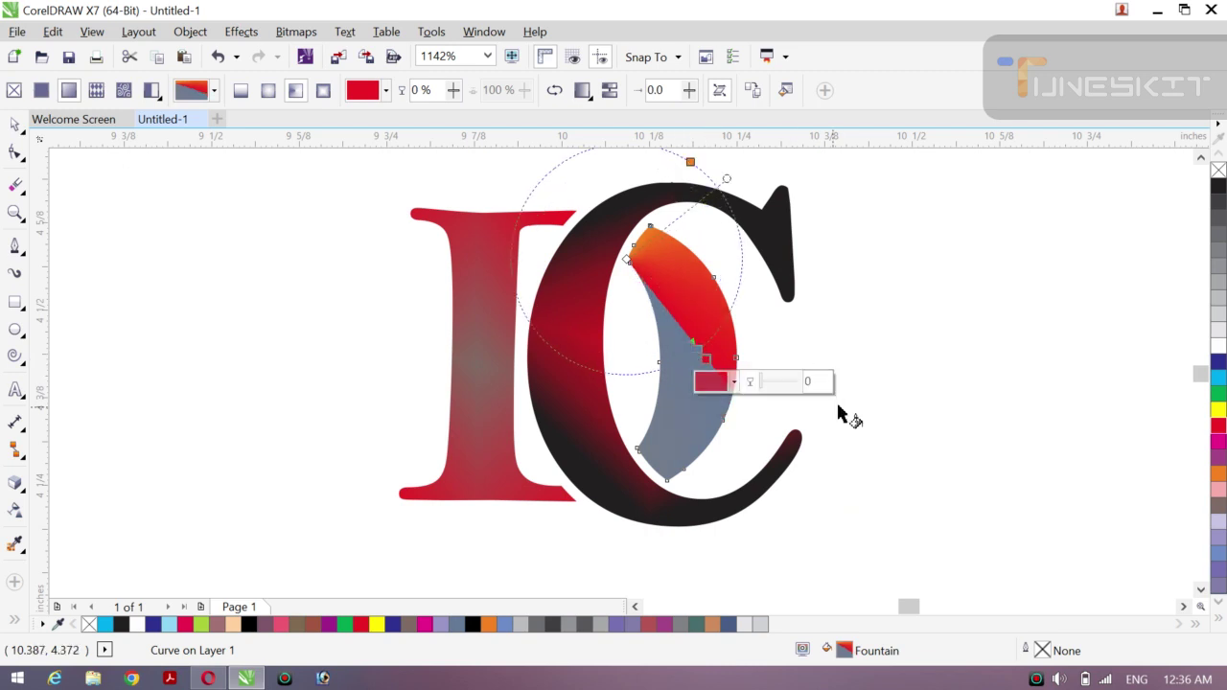
{"action": "left_click", "coordinate": [1218, 362]}
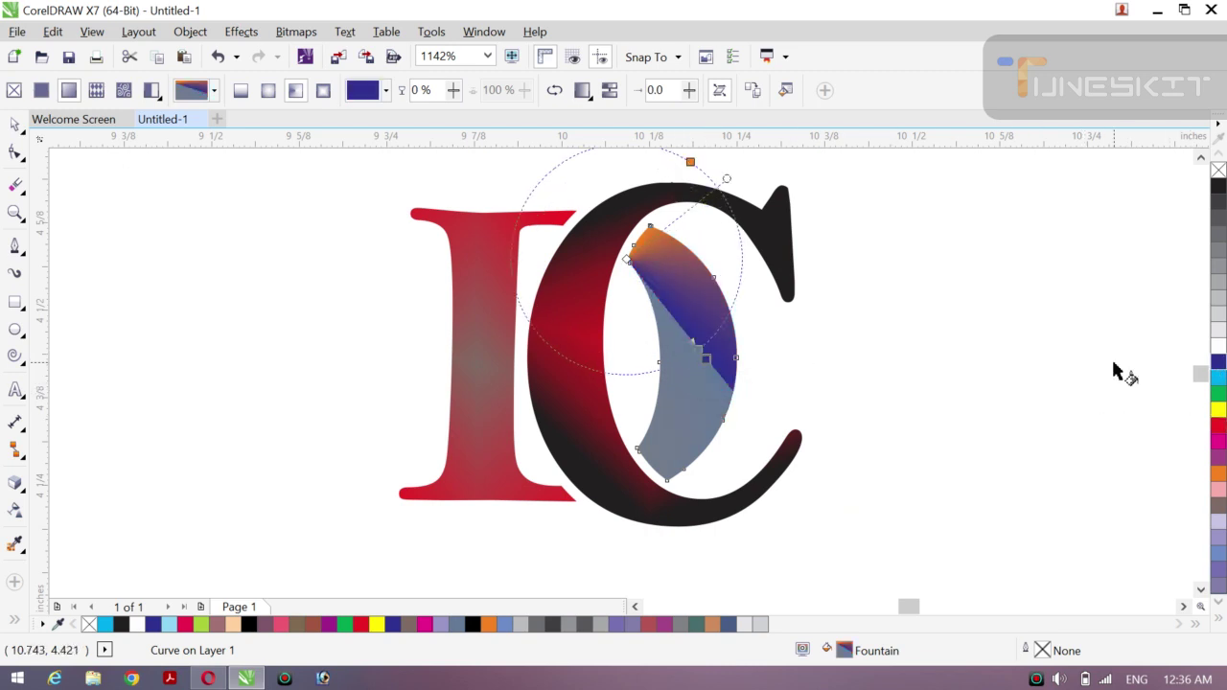
- Redraw the bowl's conical gradient from its lower end up toward the C's upper tip and color the end stop black
{"action": "left_click", "coordinate": [1223, 240]}
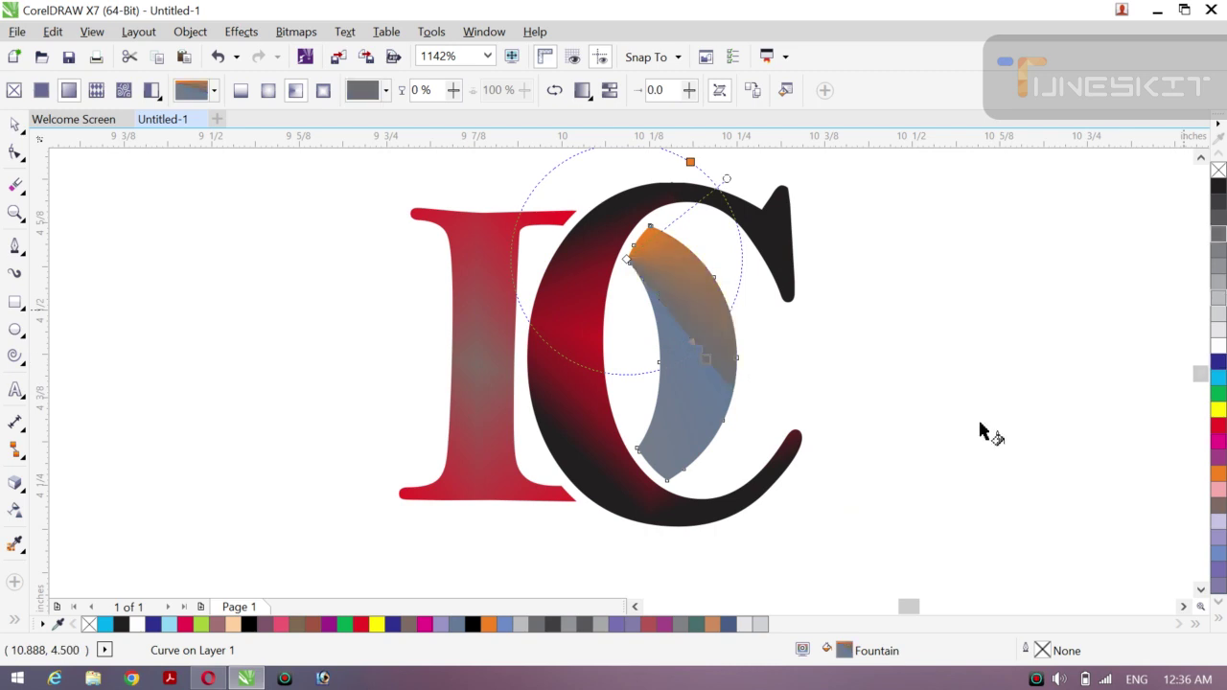
{"action": "left_click_drag", "start_coordinate": [673, 443], "coordinate": [756, 272]}
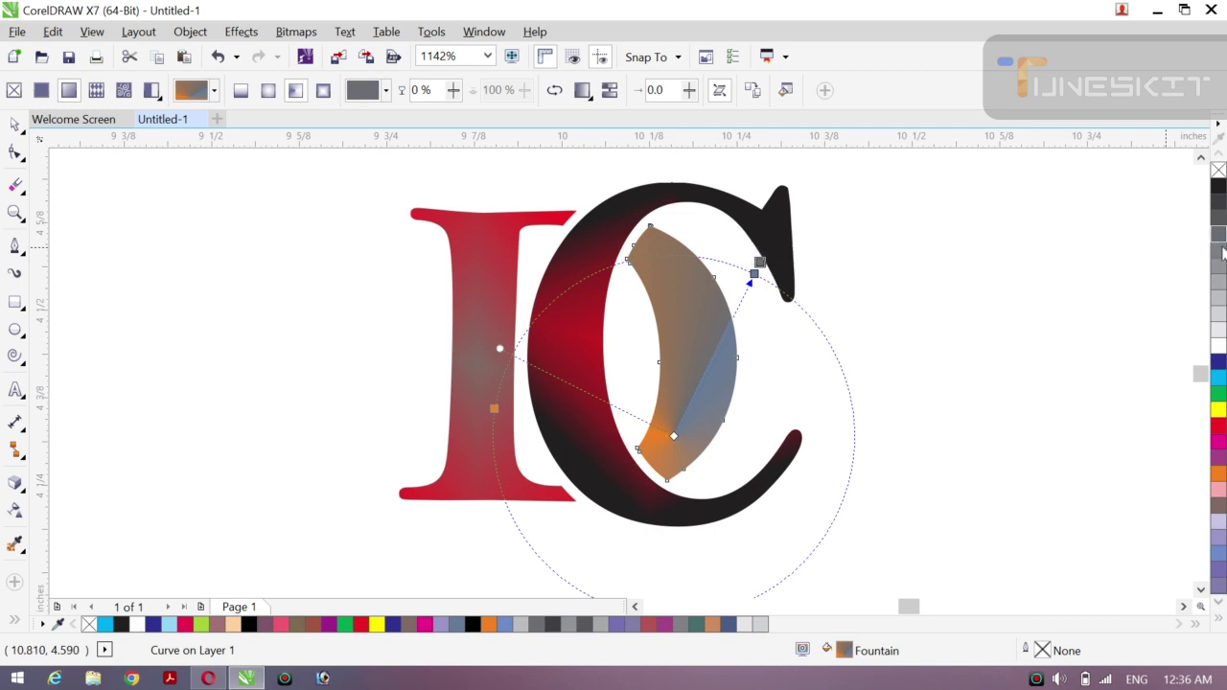
{"action": "left_click", "coordinate": [1219, 187]}
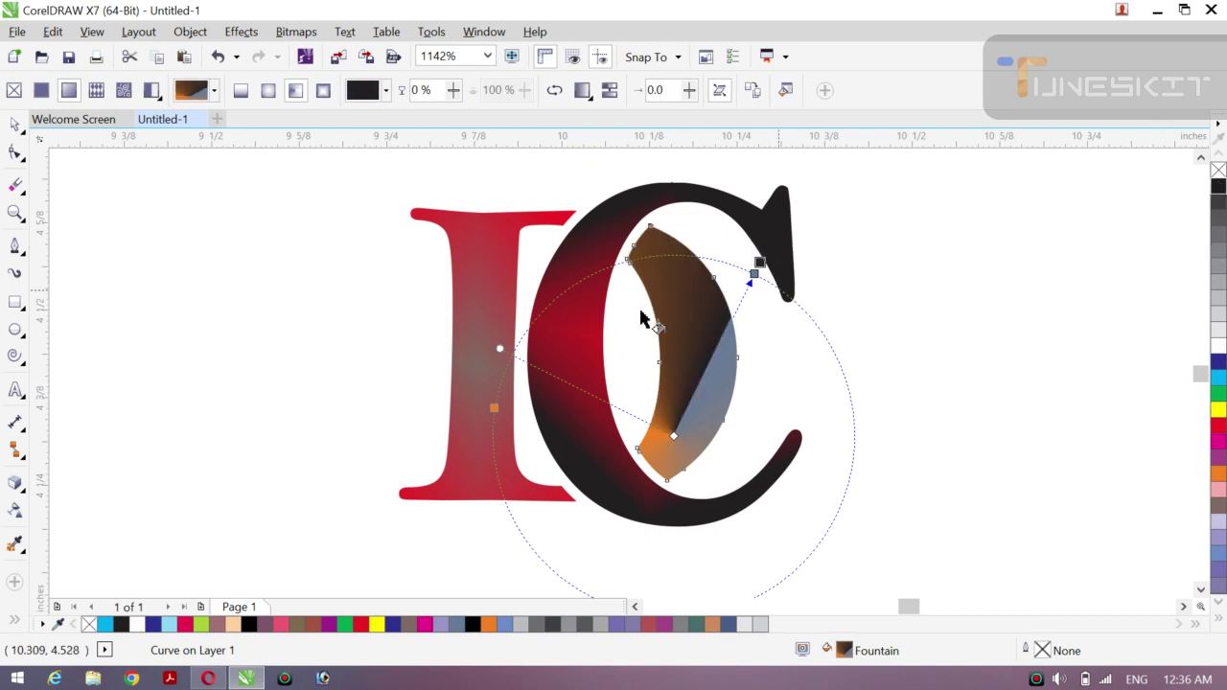
- Recolor the center stop of the C's rectangular gradient blue and the end stop of the D stem's gradient cyan
{"action": "left_click", "coordinate": [554, 329]}
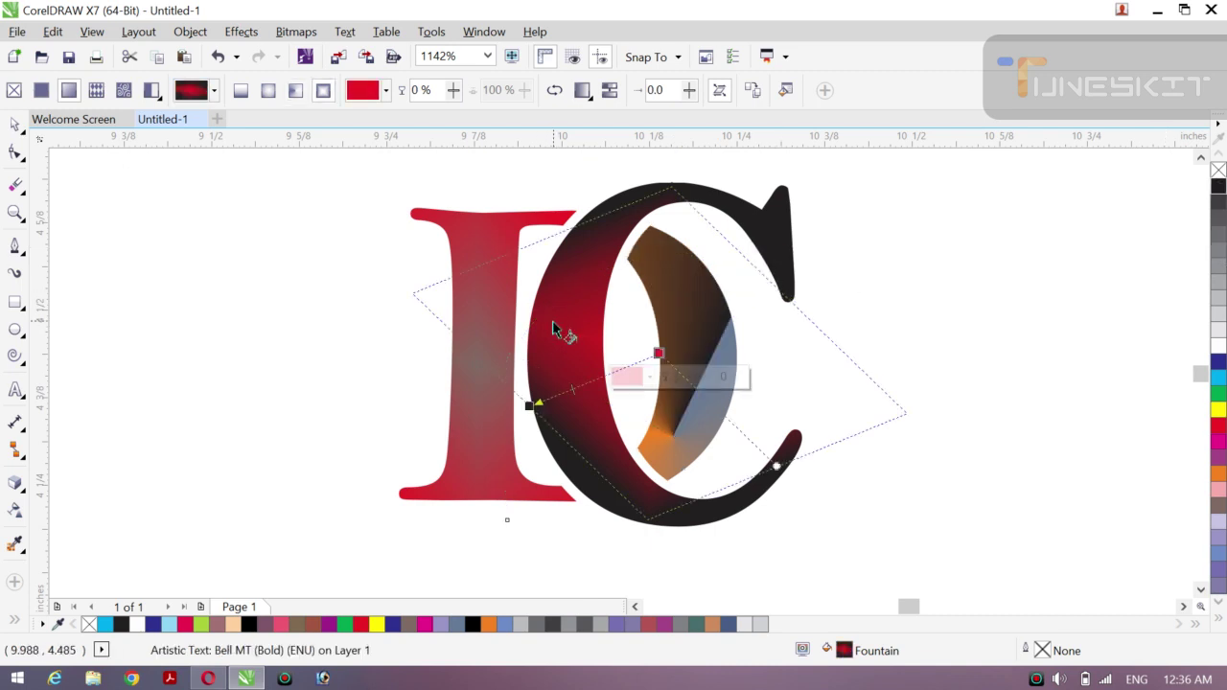
{"action": "left_click", "coordinate": [1219, 363]}
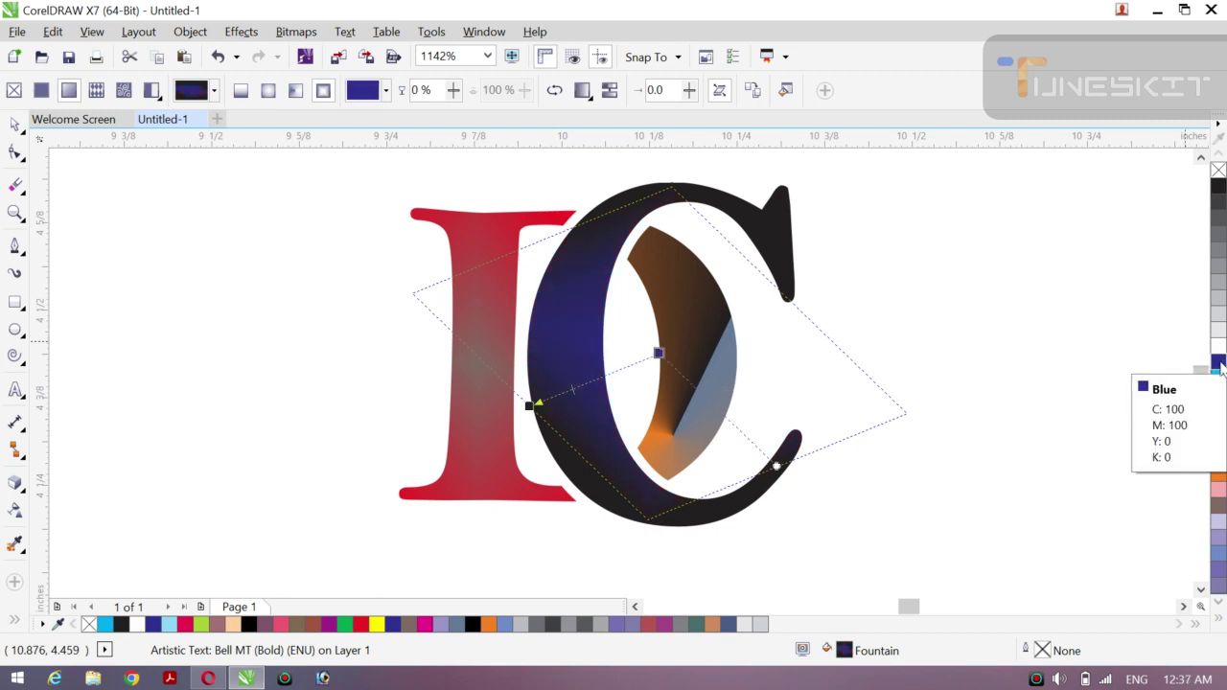
{"action": "left_click", "coordinate": [466, 384]}
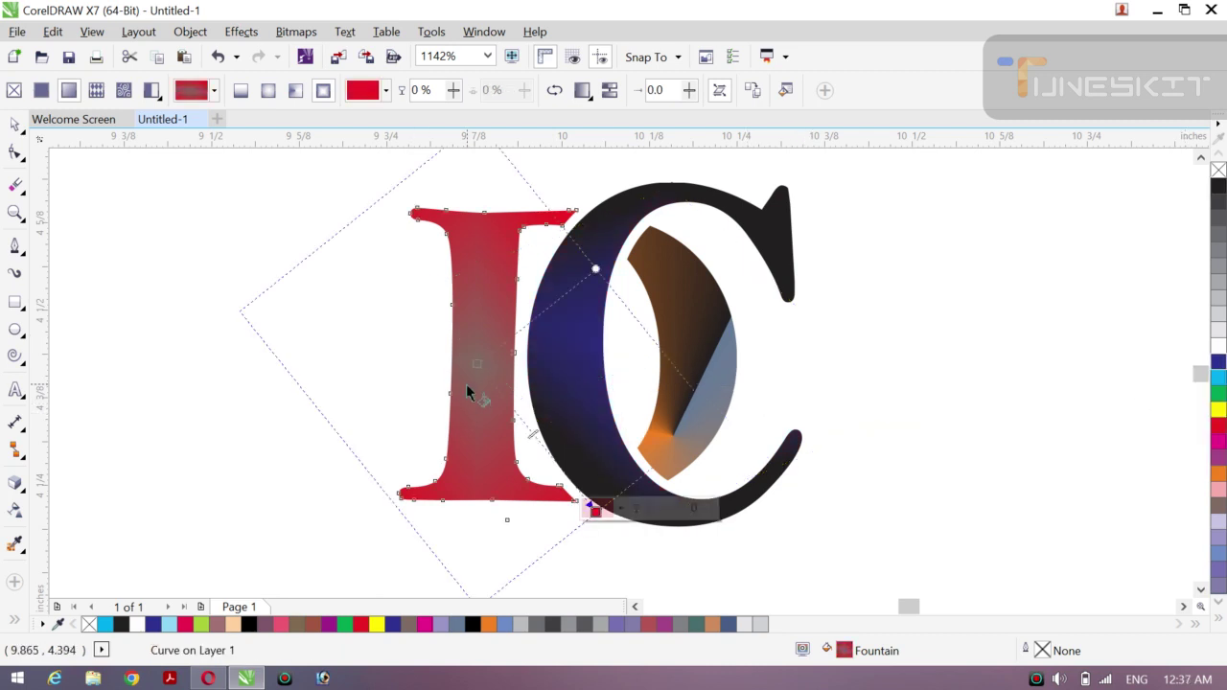
{"action": "left_click", "coordinate": [1219, 378]}
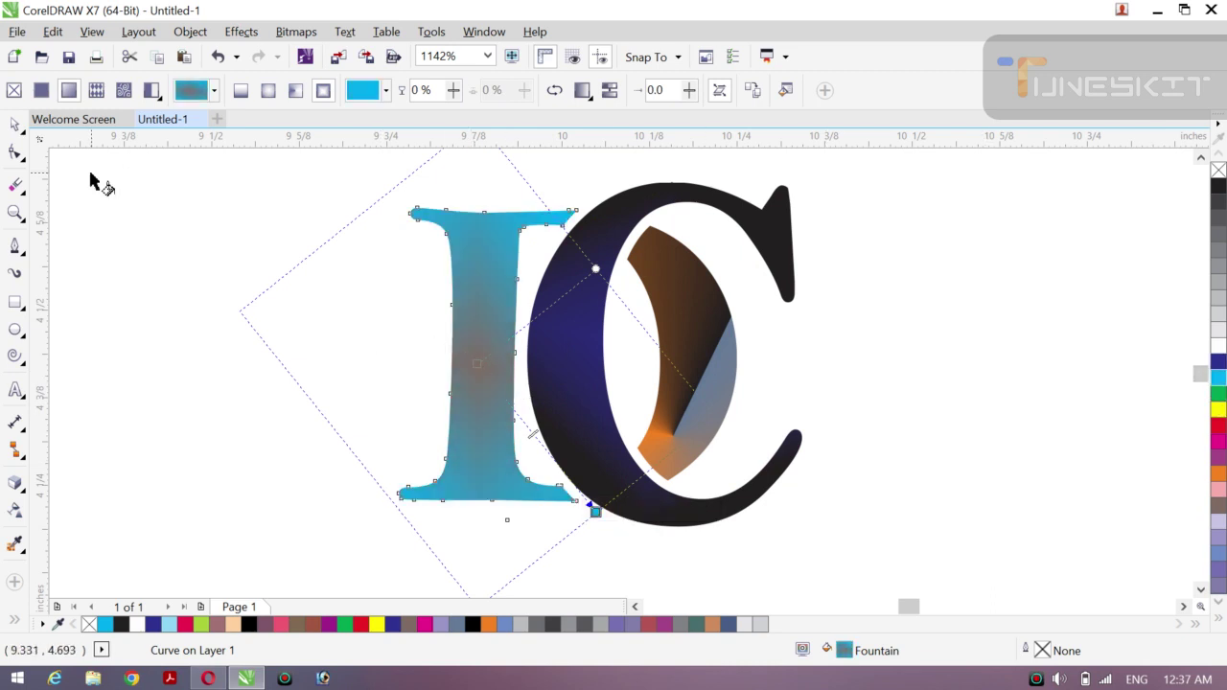
- Select the D's stem and bowl together and stretch them to about 0.502 inches wide and 0.453 inches high
{"action": "left_click", "coordinate": [14, 125]}
{"action": "left_click", "coordinate": [59, 122]}
{"action": "left_click", "coordinate": [206, 287]}
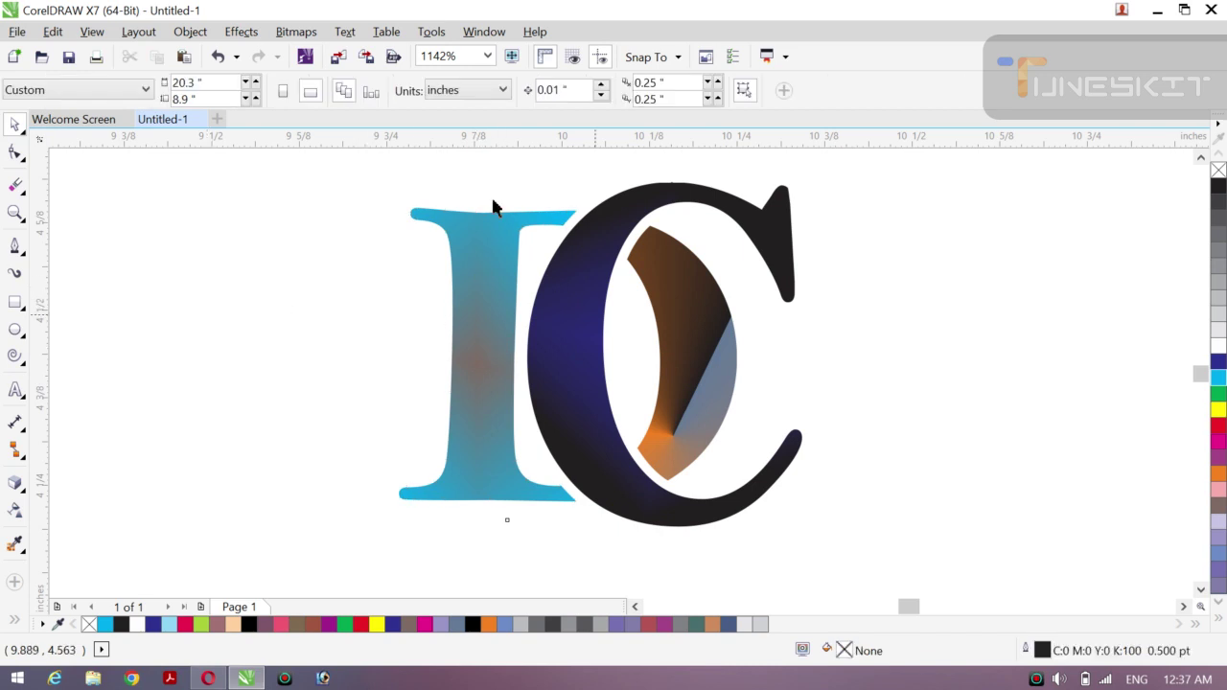
{"action": "left_click_drag", "start_coordinate": [345, 184], "coordinate": [772, 518]}
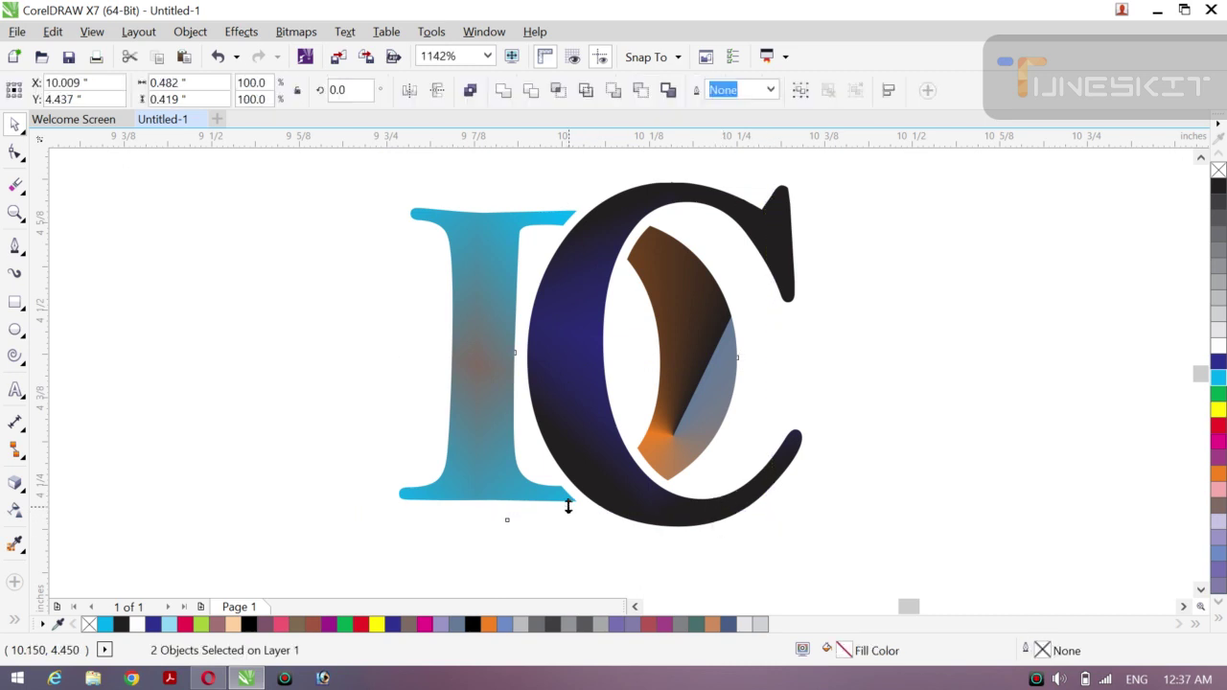
{"action": "left_click_drag", "start_coordinate": [569, 507], "coordinate": [569, 518]}
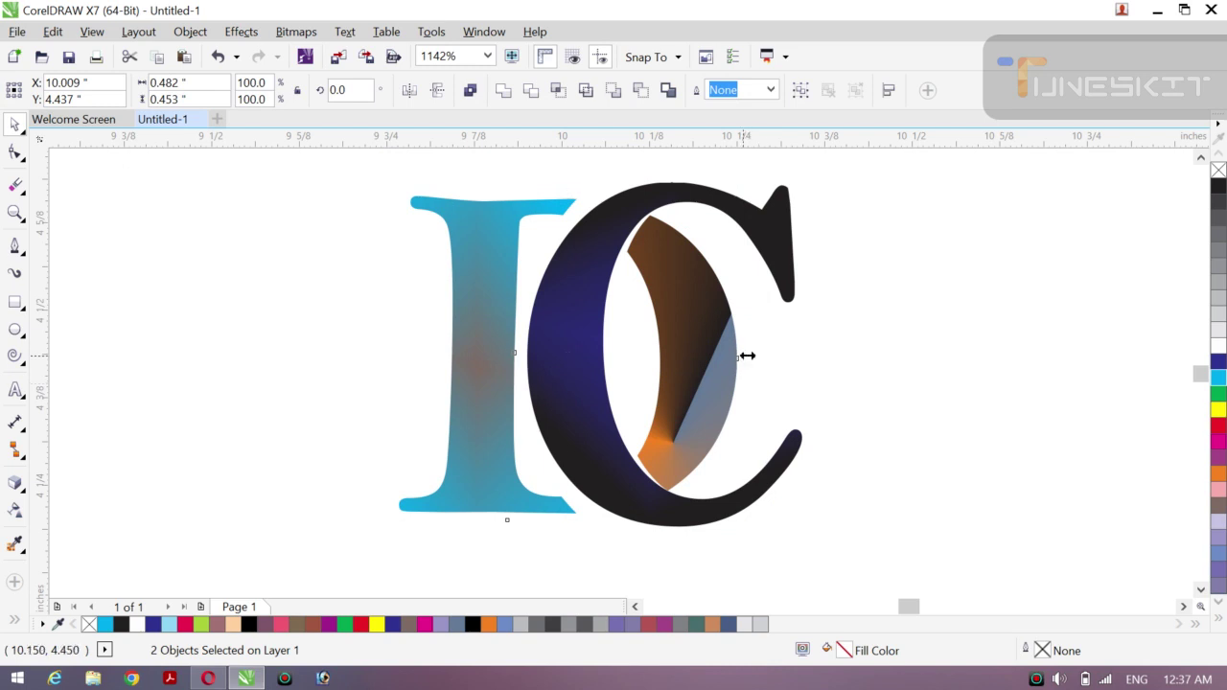
{"action": "left_click_drag", "start_coordinate": [744, 355], "coordinate": [759, 356]}
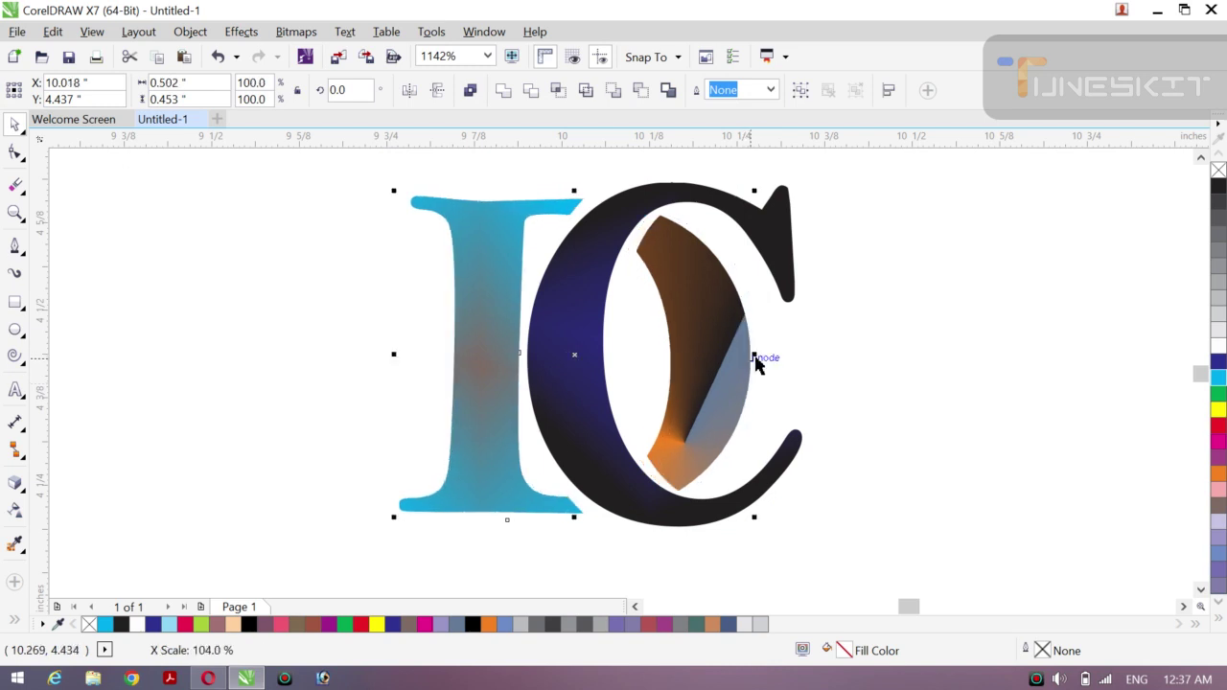
{"action": "left_click", "coordinate": [360, 365]}
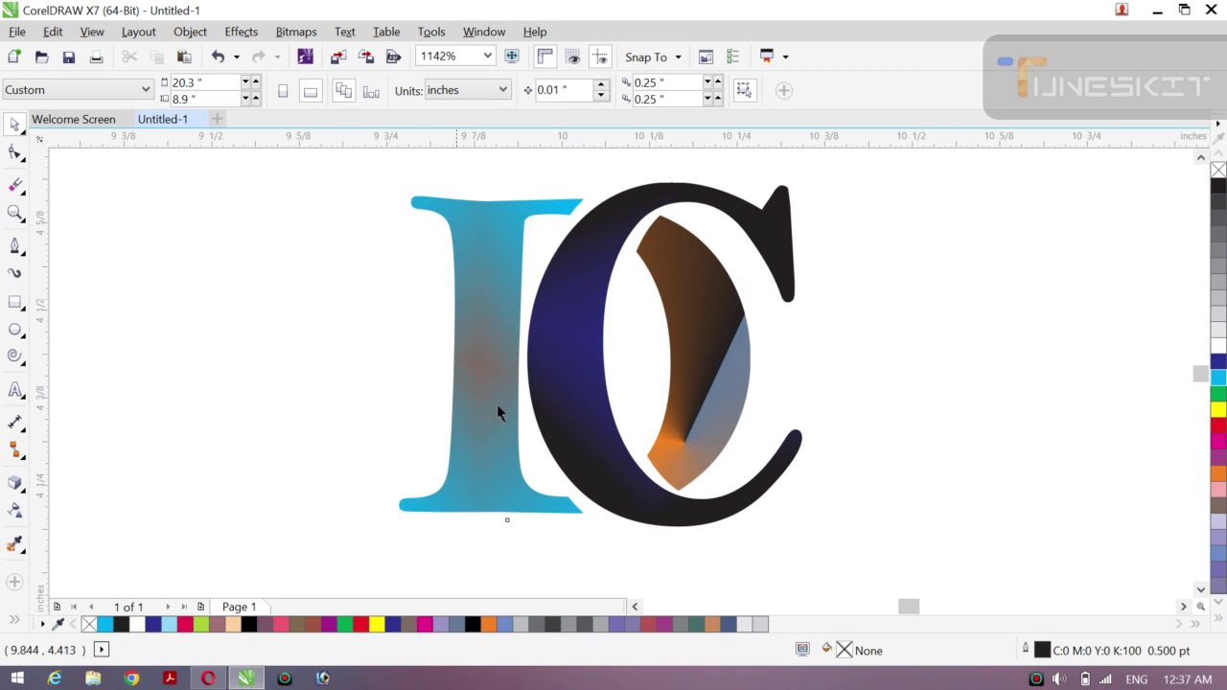
- Group all three logo pieces and move the group about 0.37 inches left to free space beside it
{"action": "key", "text": "ctrl+a"}
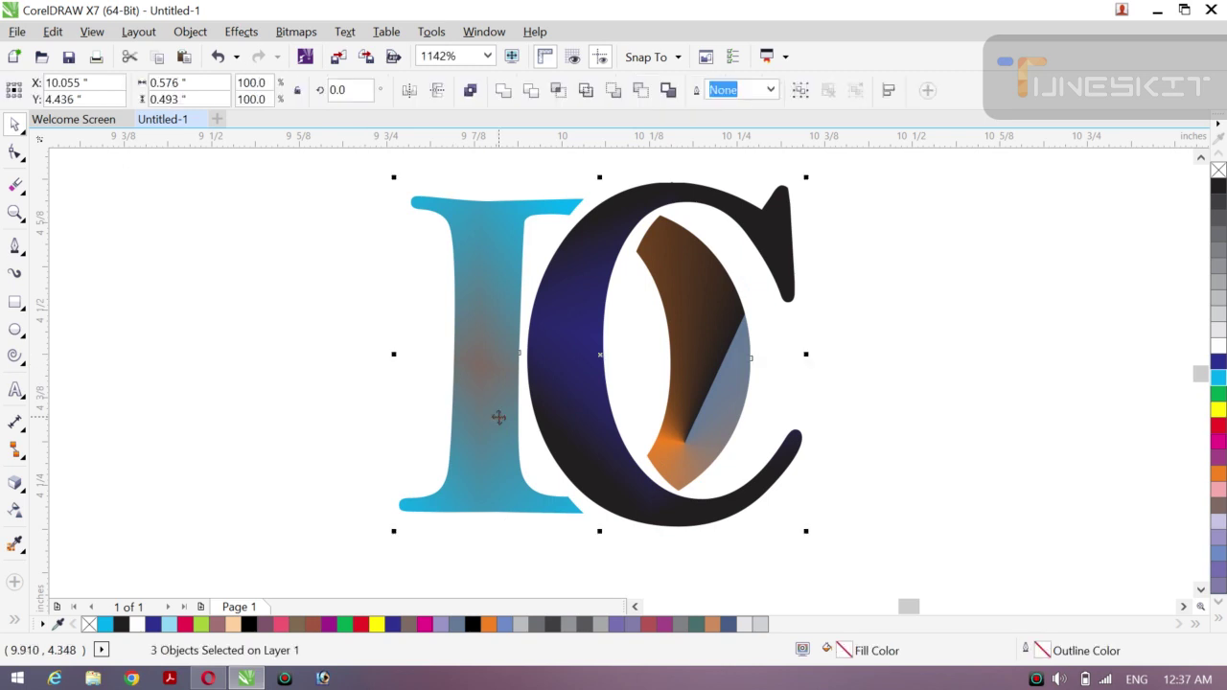
{"action": "key", "text": "ctrl+g"}
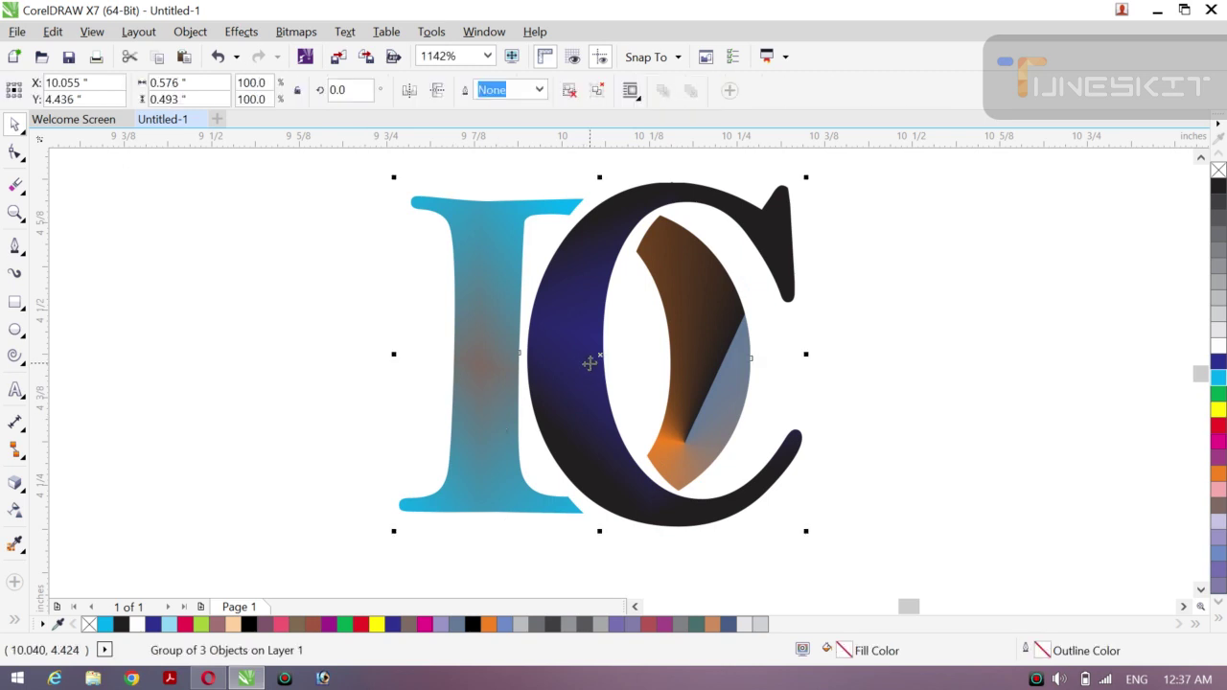
{"action": "left_click_drag", "start_coordinate": [551, 356], "coordinate": [323, 374]}
{"action": "left_click", "coordinate": [848, 305]}
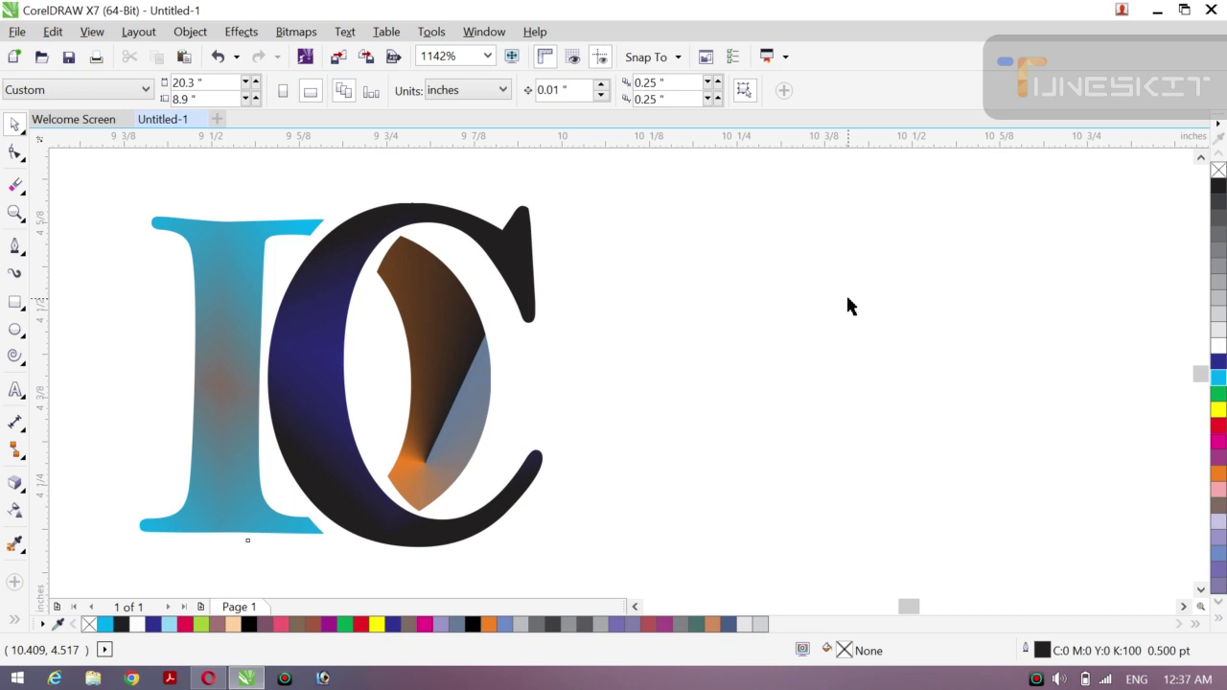
- Add the artistic text "MNA" to the right of the logo
{"action": "left_click", "coordinate": [15, 390]}
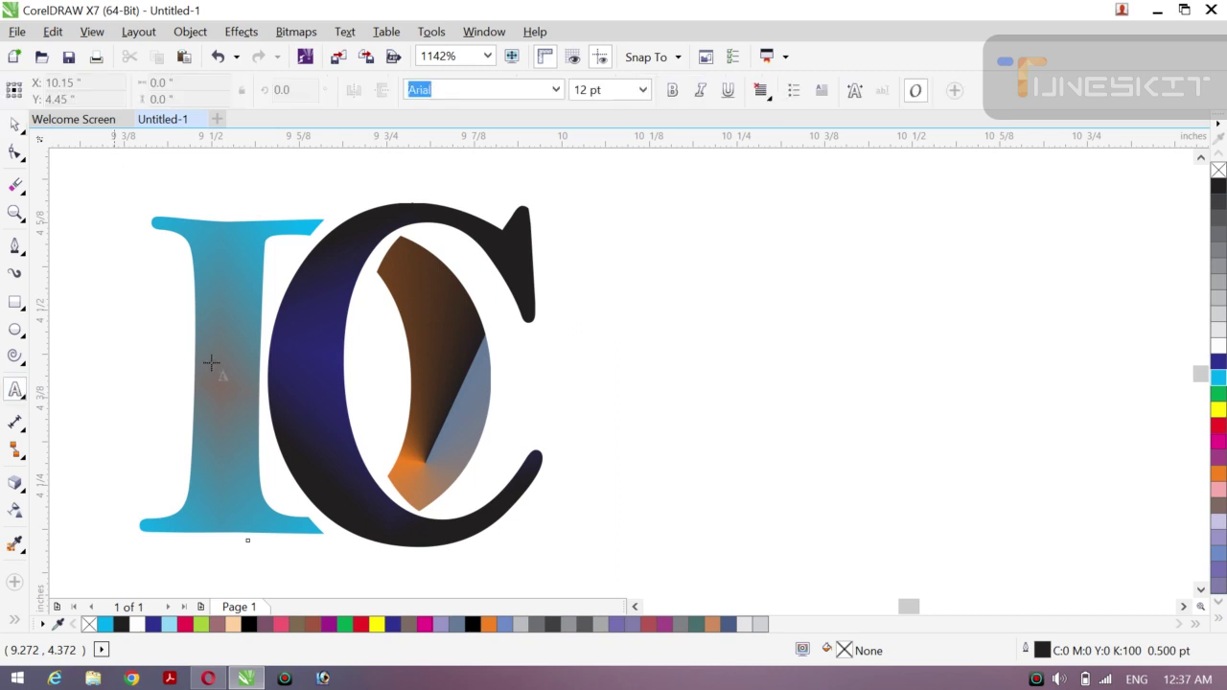
{"action": "left_click", "coordinate": [595, 361]}
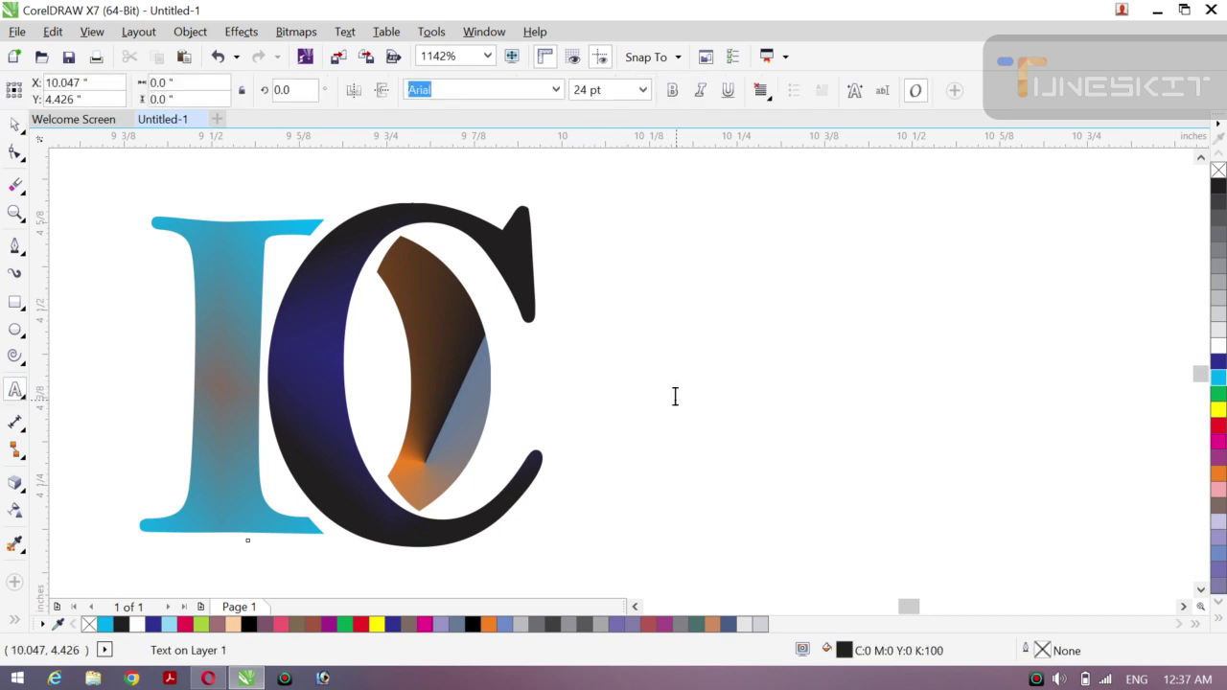
{"action": "type", "text": "M"}
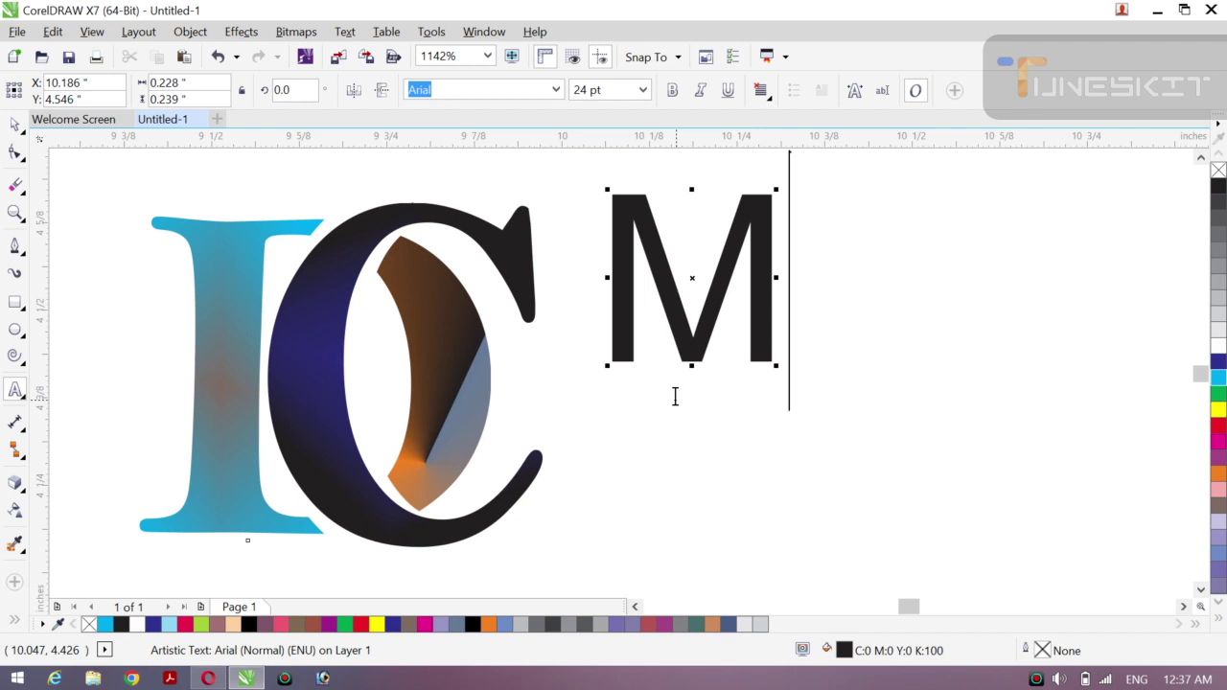
{"action": "type", "text": "NA"}
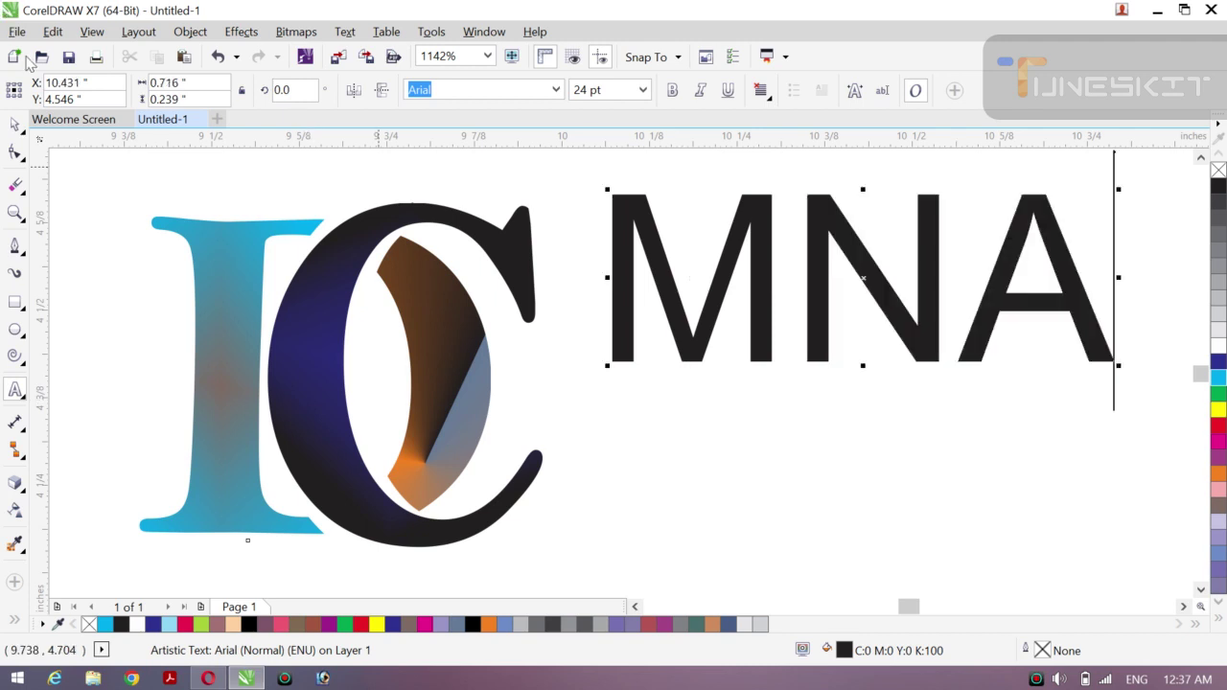
- Set the MNA text's font to Bauhaus 93 and move the text down level with the logo's middle
{"action": "left_click", "coordinate": [15, 124]}
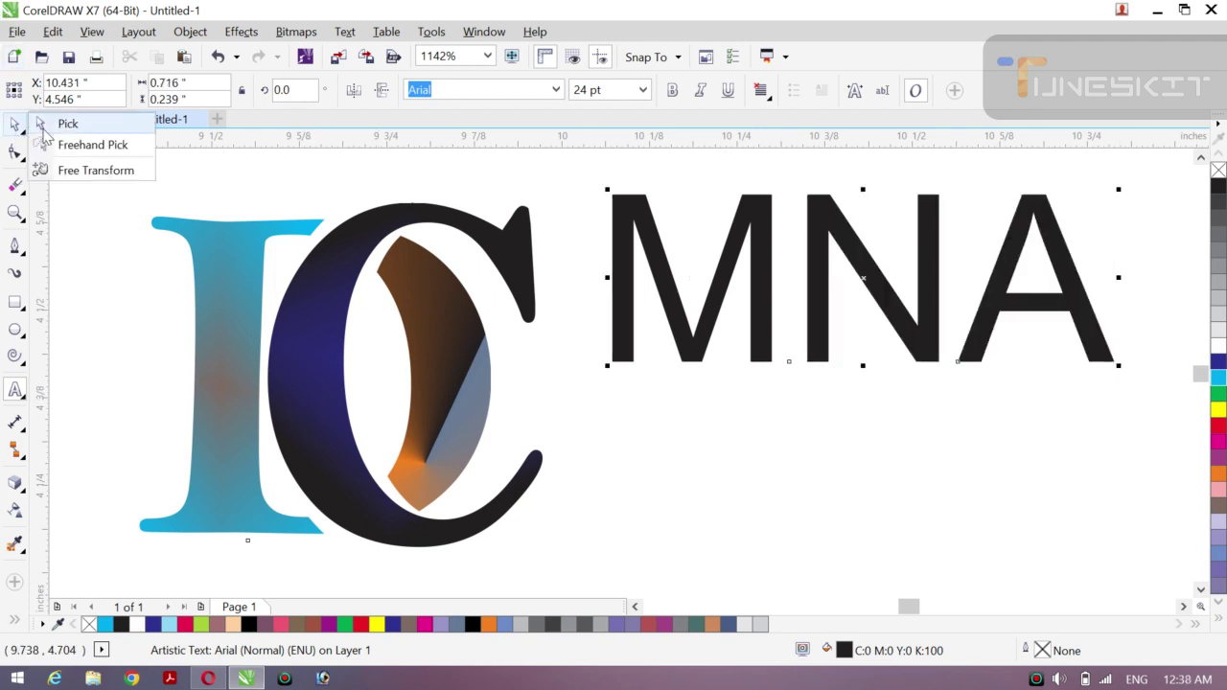
{"action": "left_click", "coordinate": [66, 122]}
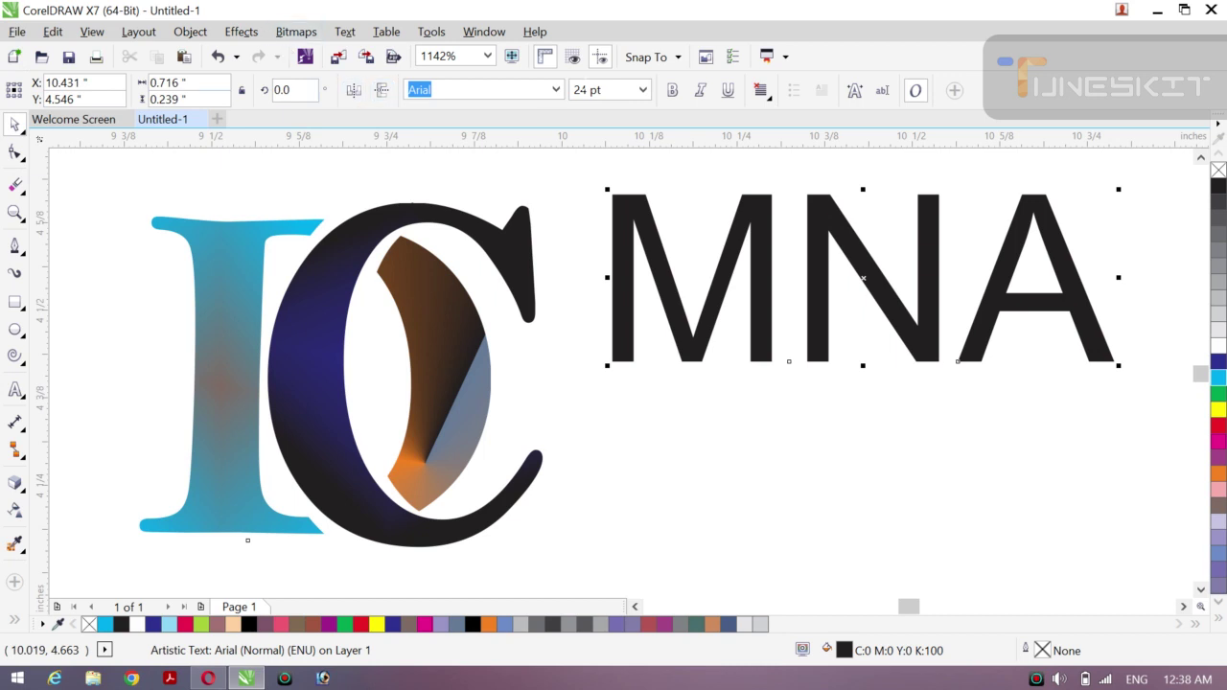
{"action": "left_click", "coordinate": [555, 89]}
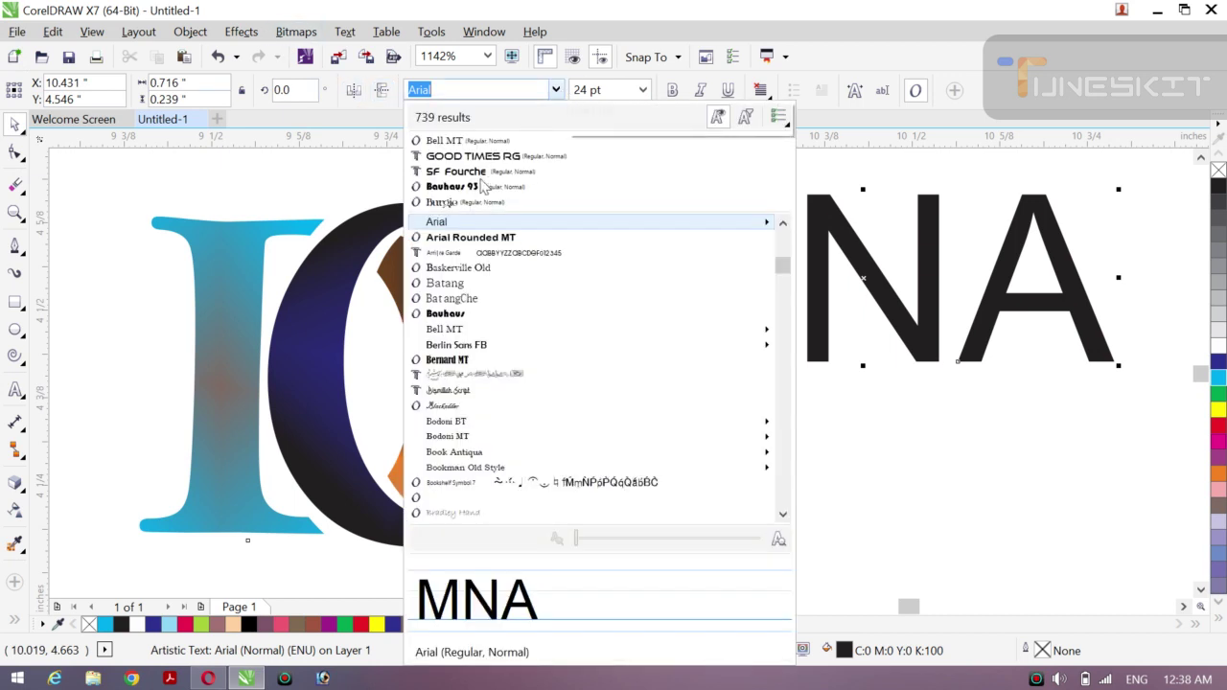
{"action": "left_click", "coordinate": [476, 188]}
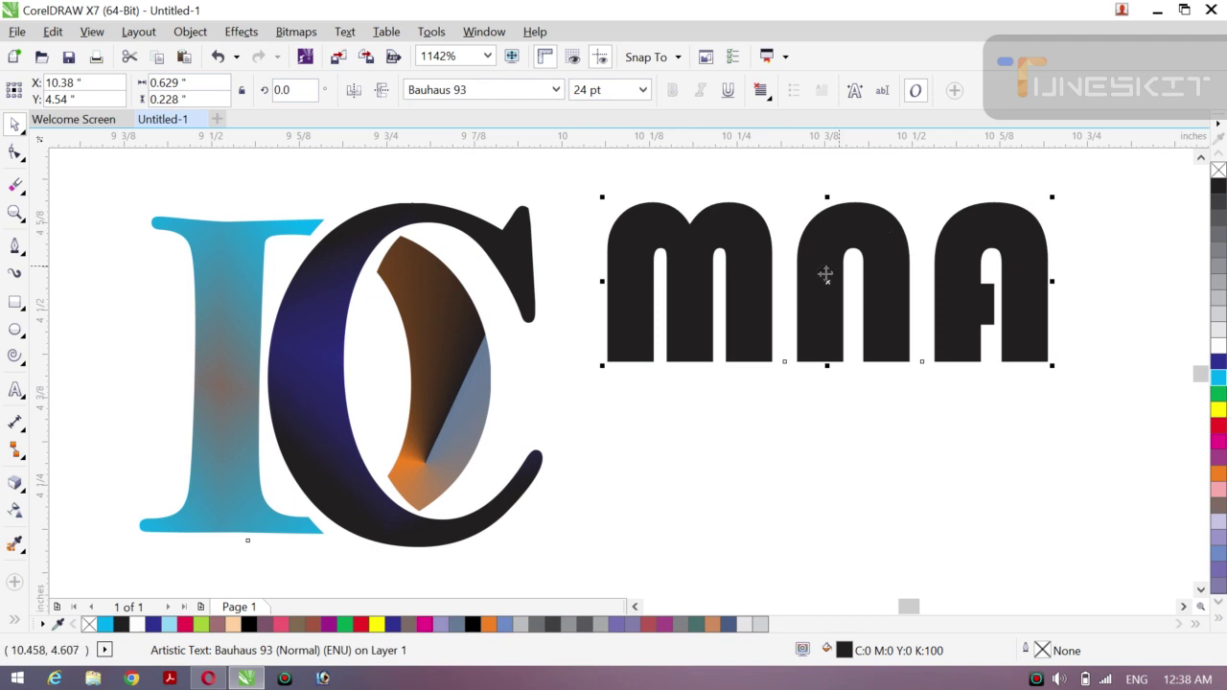
{"action": "mouse_move", "coordinate": [830, 281]}
{"action": "left_mouse_down"}
{"action": "mouse_move", "coordinate": [822, 321]}
{"action": "mouse_move", "coordinate": [835, 356]}
{"action": "left_mouse_up"}
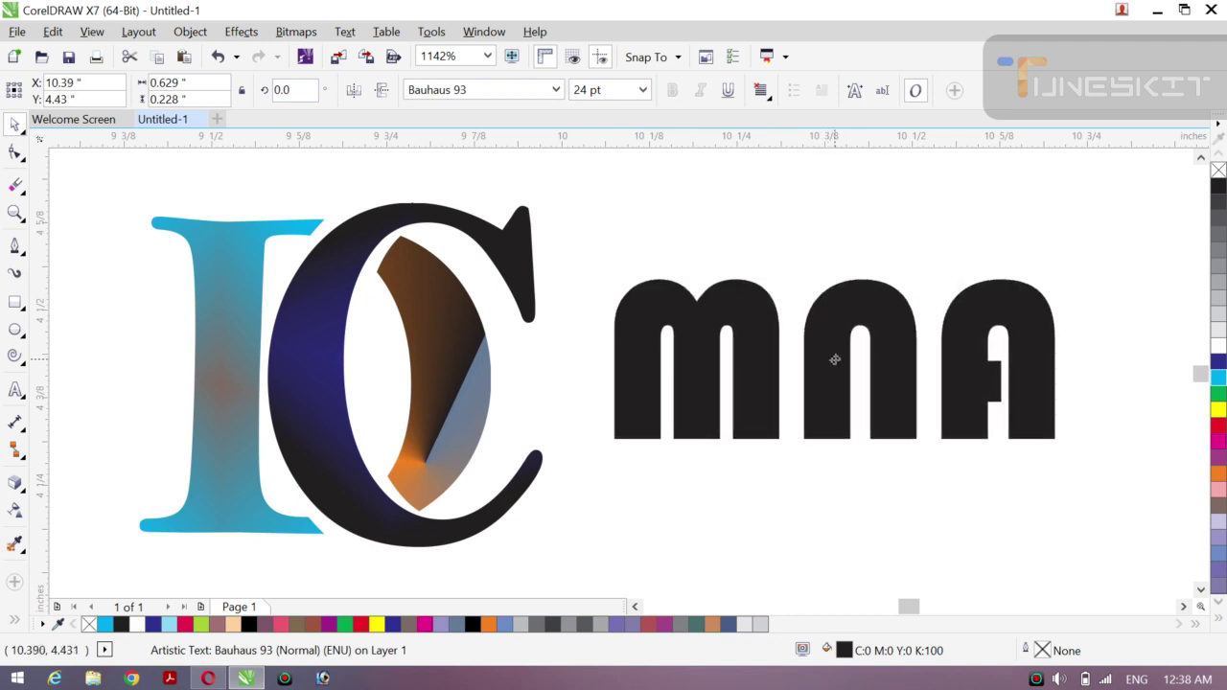
- Scale the grouped logo down to about 0.421 by 0.36 inches and move it up and away from the text
{"action": "left_click", "coordinate": [429, 421]}
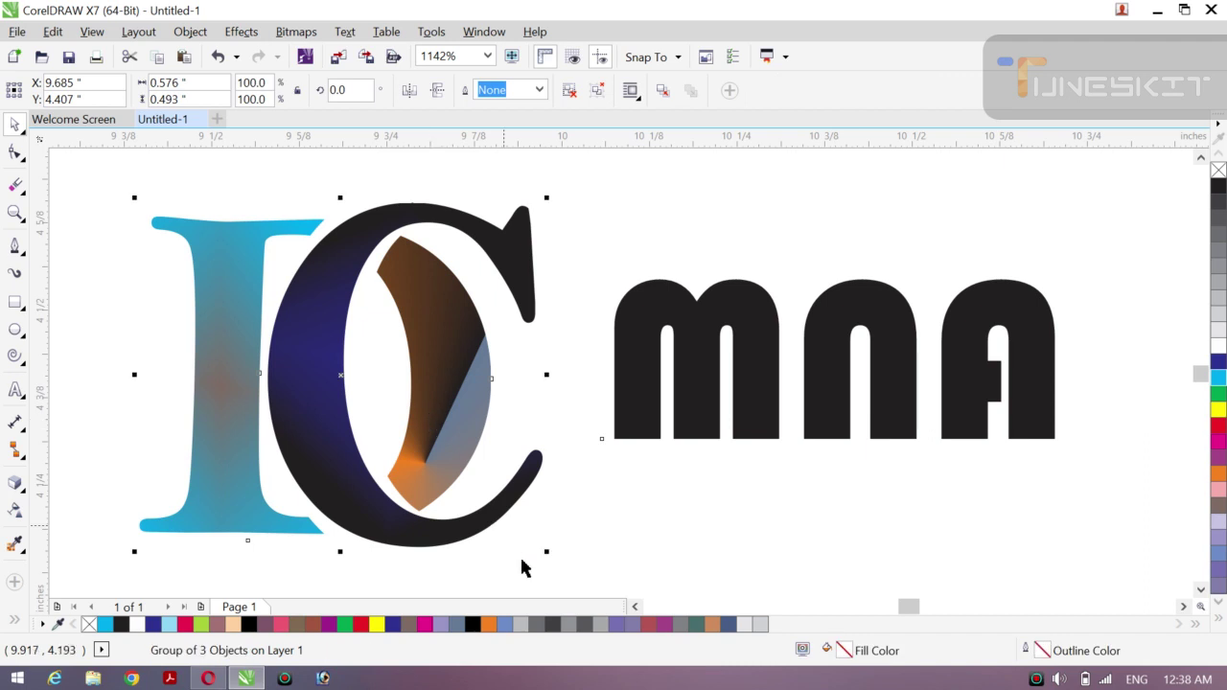
{"action": "left_click_drag", "start_coordinate": [545, 554], "coordinate": [491, 505]}
{"action": "left_click_drag", "start_coordinate": [332, 368], "coordinate": [265, 333]}
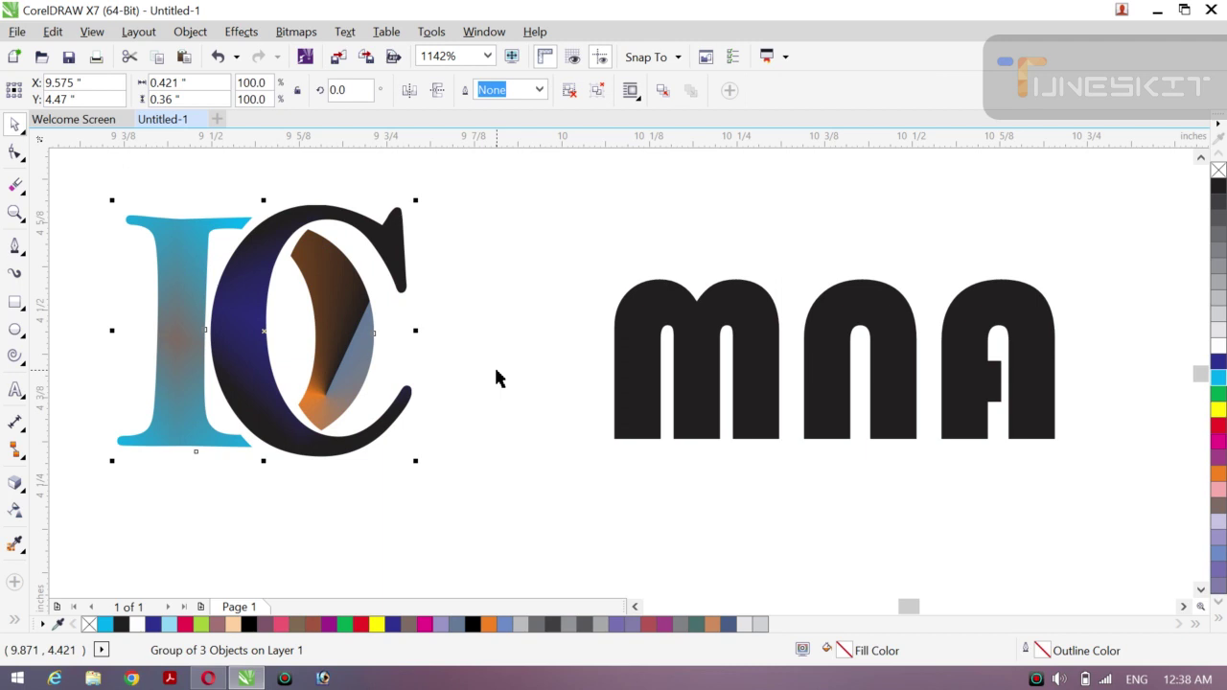
- Move the MNA text closer to the logo and fill it with 30% black
{"action": "left_click", "coordinate": [848, 330]}
{"action": "left_click_drag", "start_coordinate": [837, 356], "coordinate": [746, 361]}
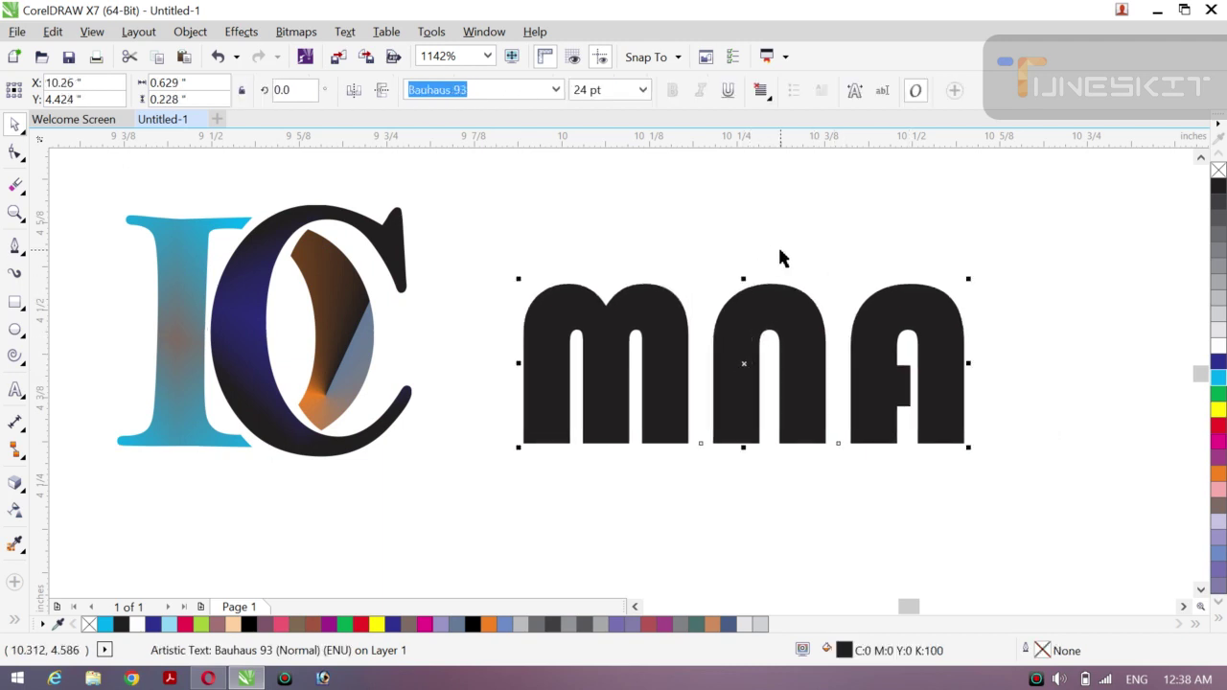
{"action": "left_click", "coordinate": [1216, 332]}
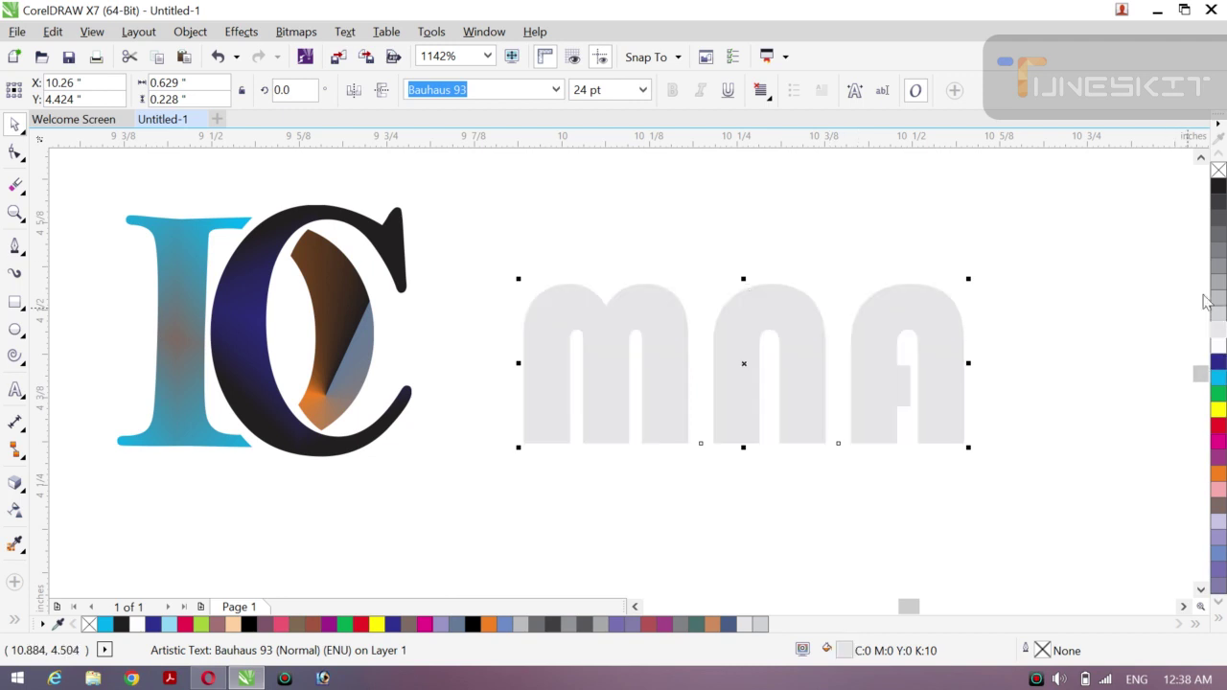
{"action": "left_click", "coordinate": [1215, 301]}
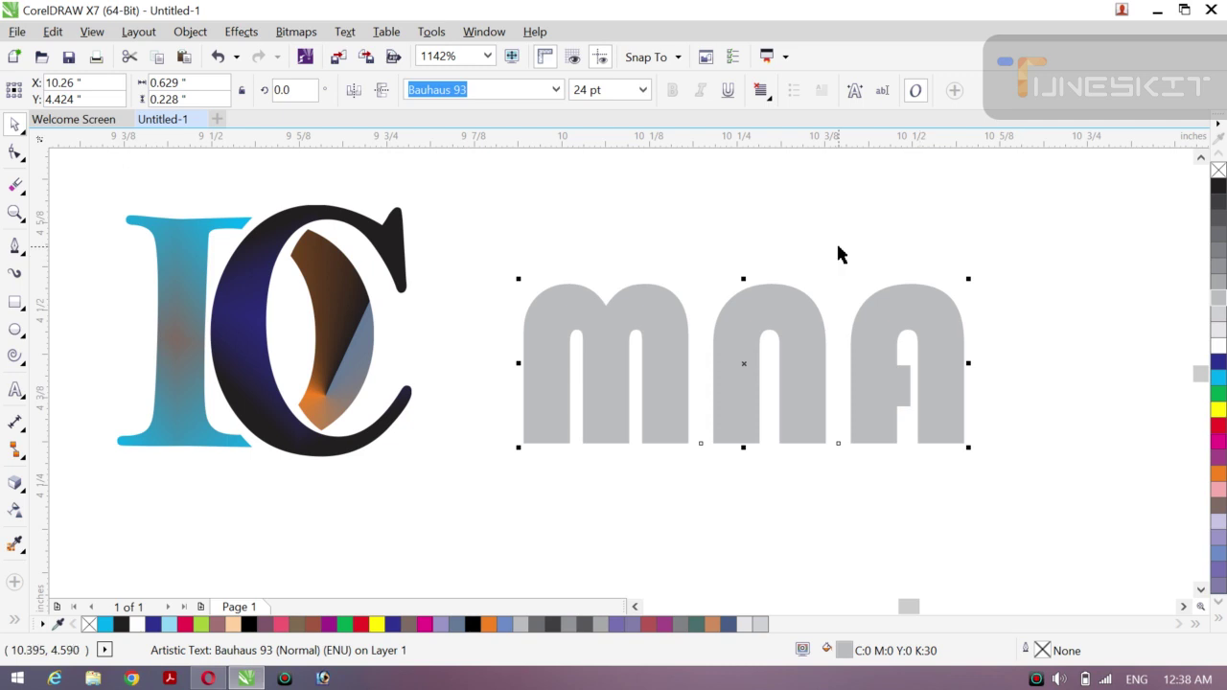
{"action": "left_click", "coordinate": [838, 247]}
{"action": "left_click", "coordinate": [734, 388]}
{"action": "left_click_drag", "start_coordinate": [747, 361], "coordinate": [743, 355]}
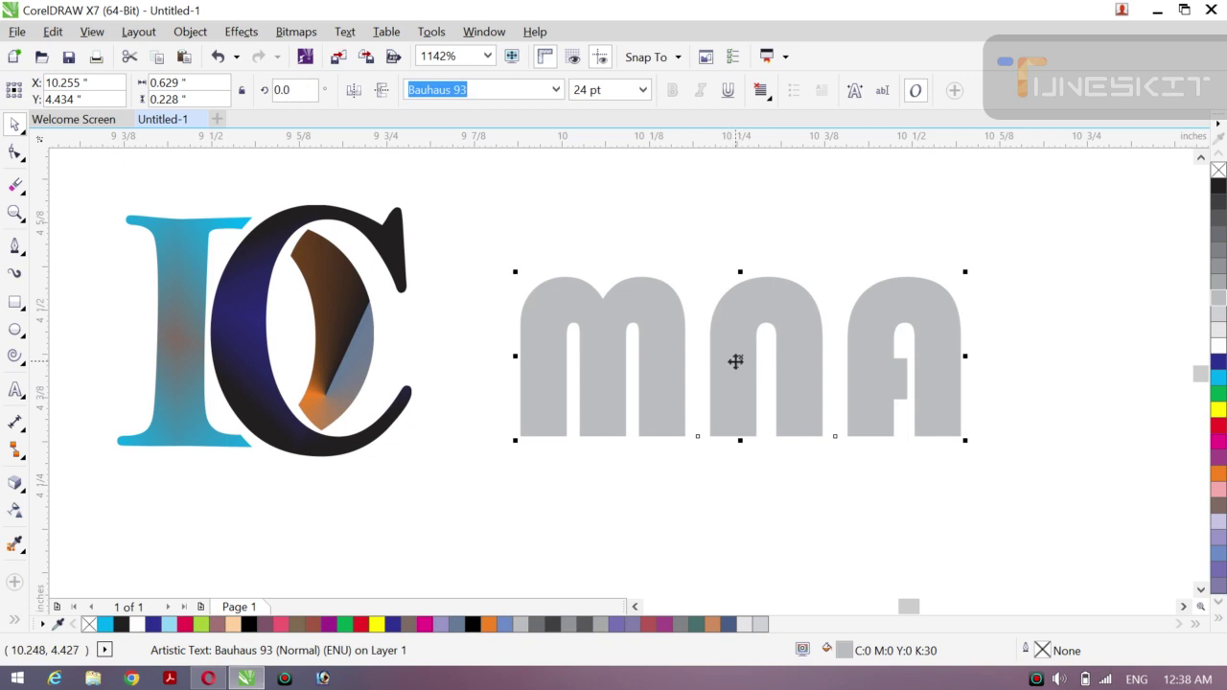
- Start the Extrude effect for the gray MNA text
{"action": "left_click", "coordinate": [16, 483]}
{"action": "left_click", "coordinate": [23, 493]}
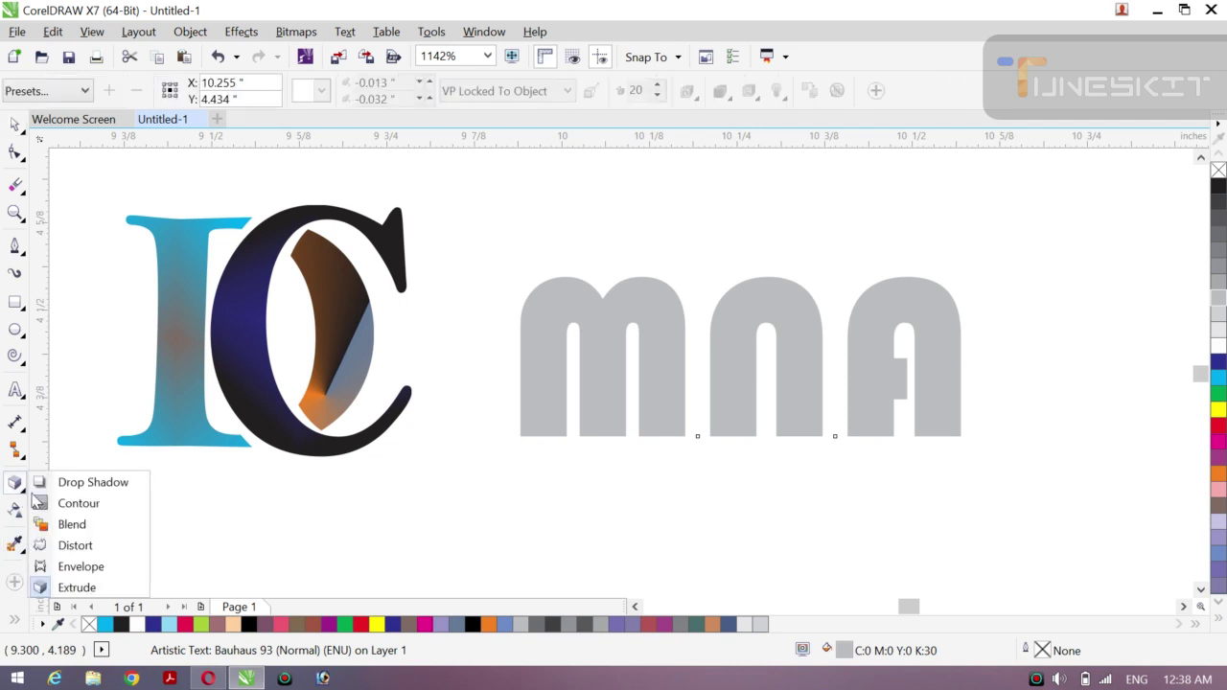
{"action": "left_click", "coordinate": [65, 586]}
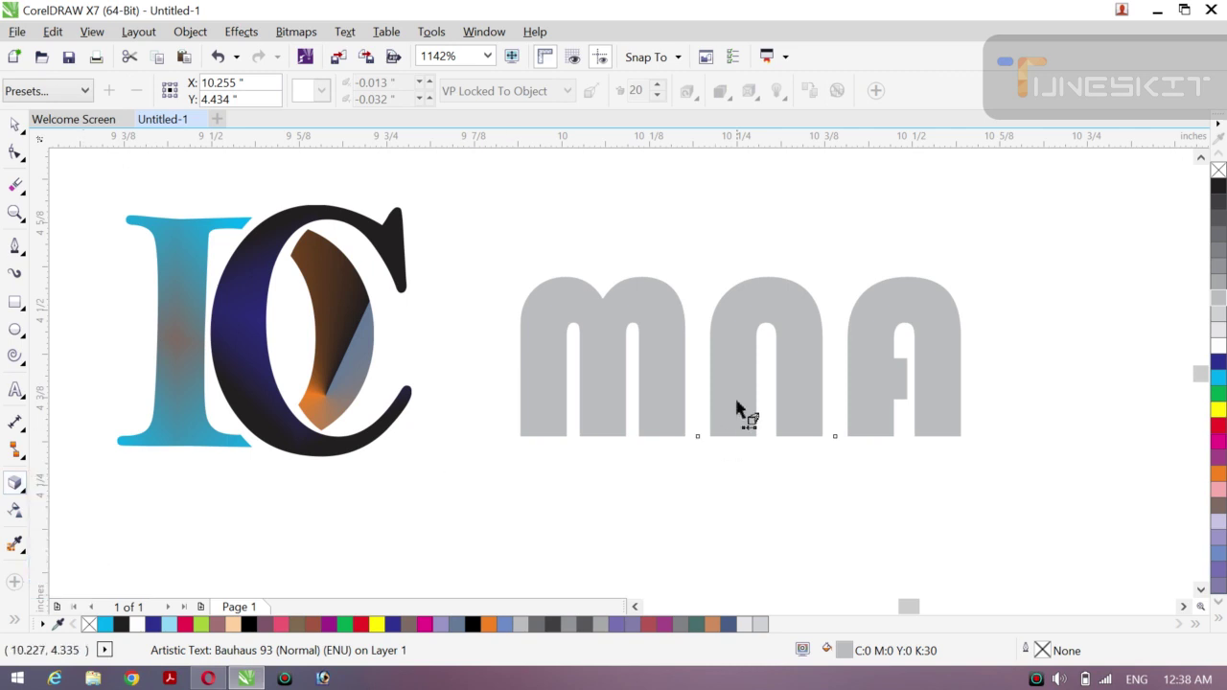
- Extrude the grey Bauhaus 93 lettering beside the IC logo with a vanishing point slightly below its centre and depth 6
{"action": "left_click_drag", "start_coordinate": [737, 405], "coordinate": [740, 356]}
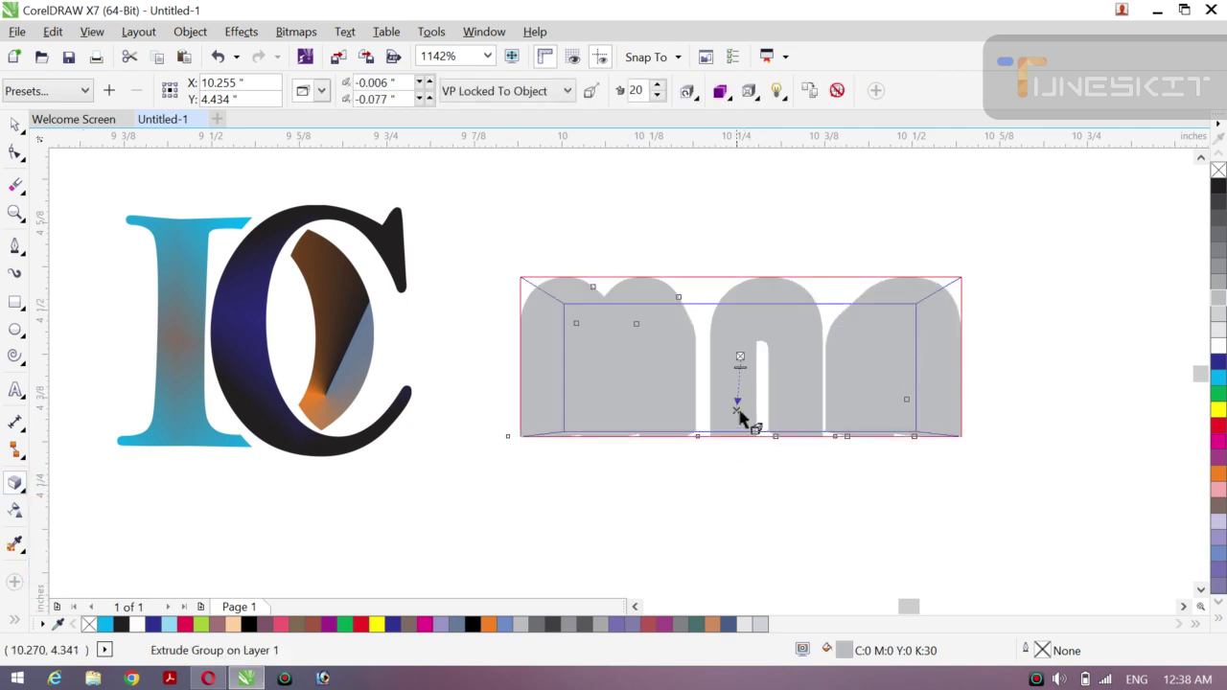
{"action": "left_click", "coordinate": [658, 97]}
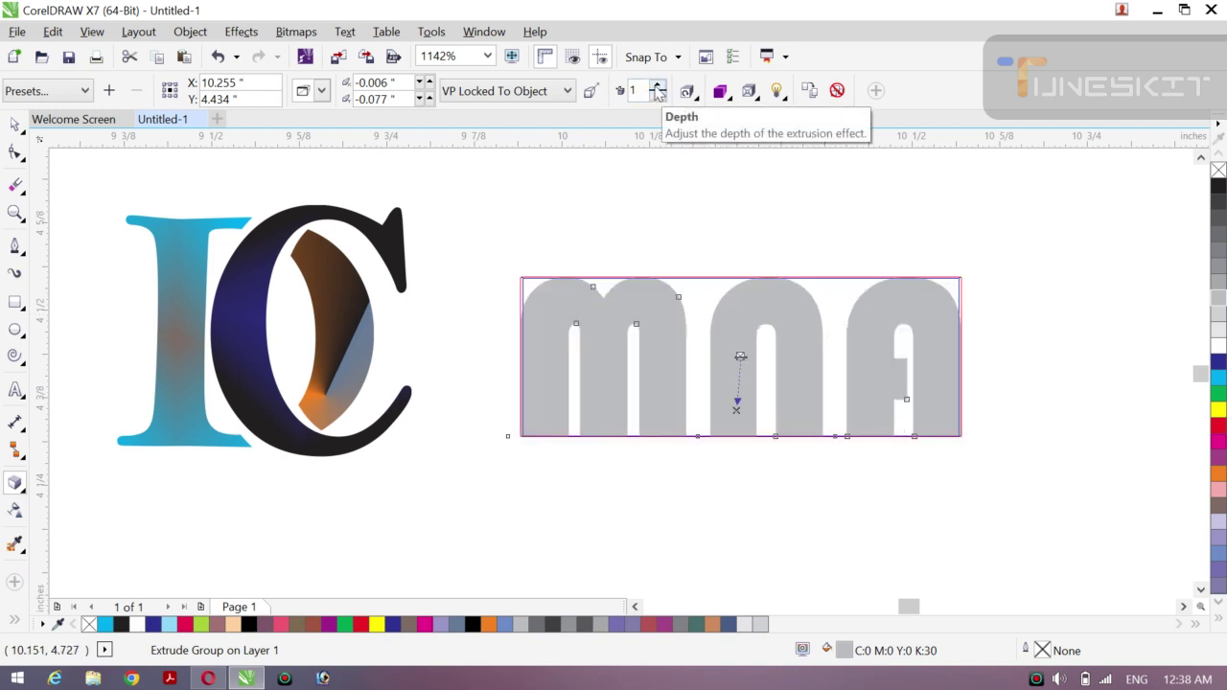
{"action": "left_click", "coordinate": [658, 85]}
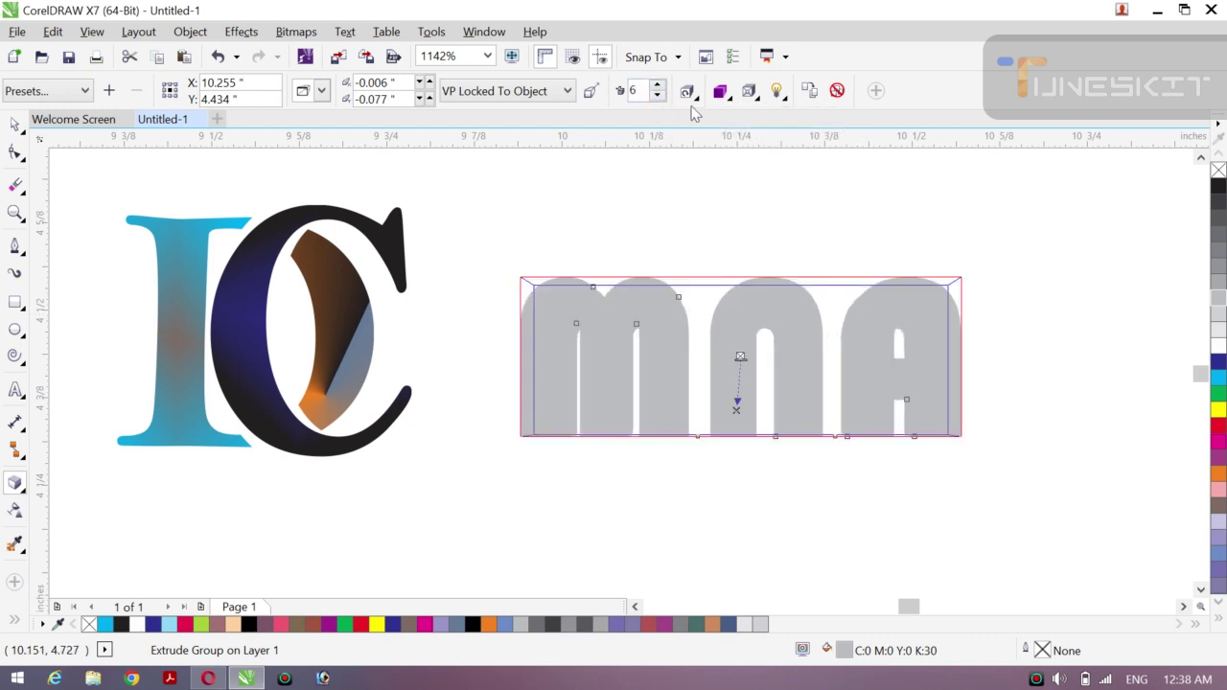
- Rotate the lettering's extrusion in 3D so its underside shows below the letter faces, and deselect it
{"action": "left_click", "coordinate": [698, 99]}
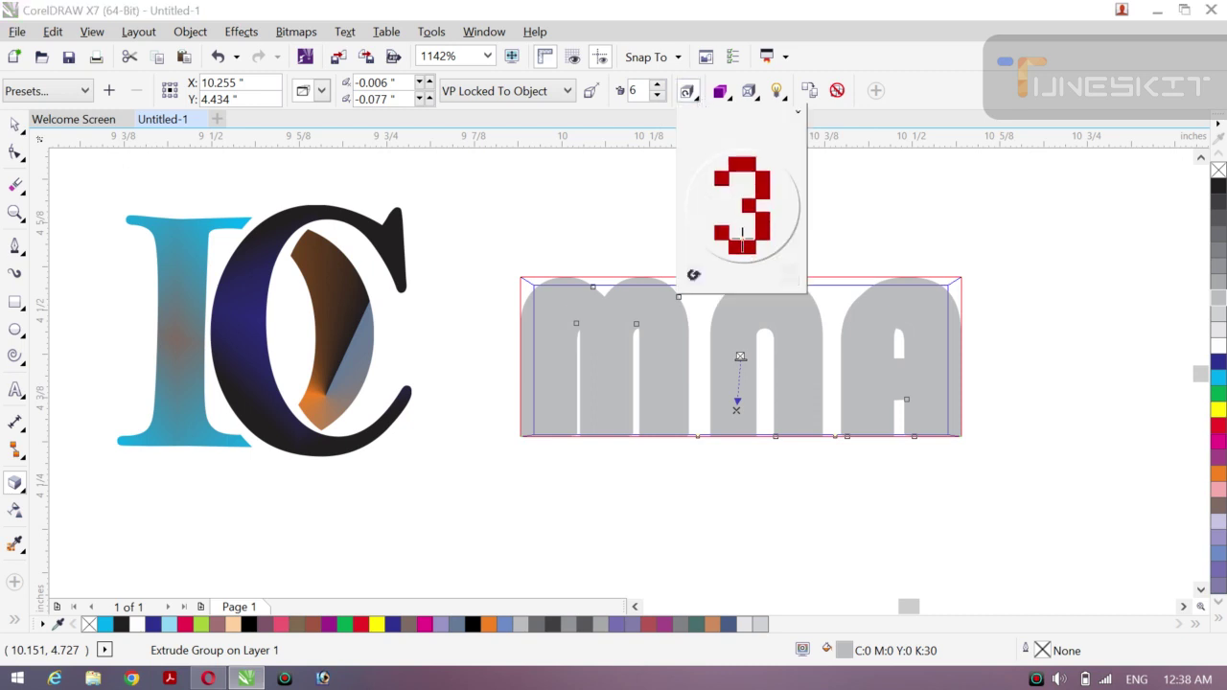
{"action": "left_click_drag", "start_coordinate": [743, 222], "coordinate": [754, 252]}
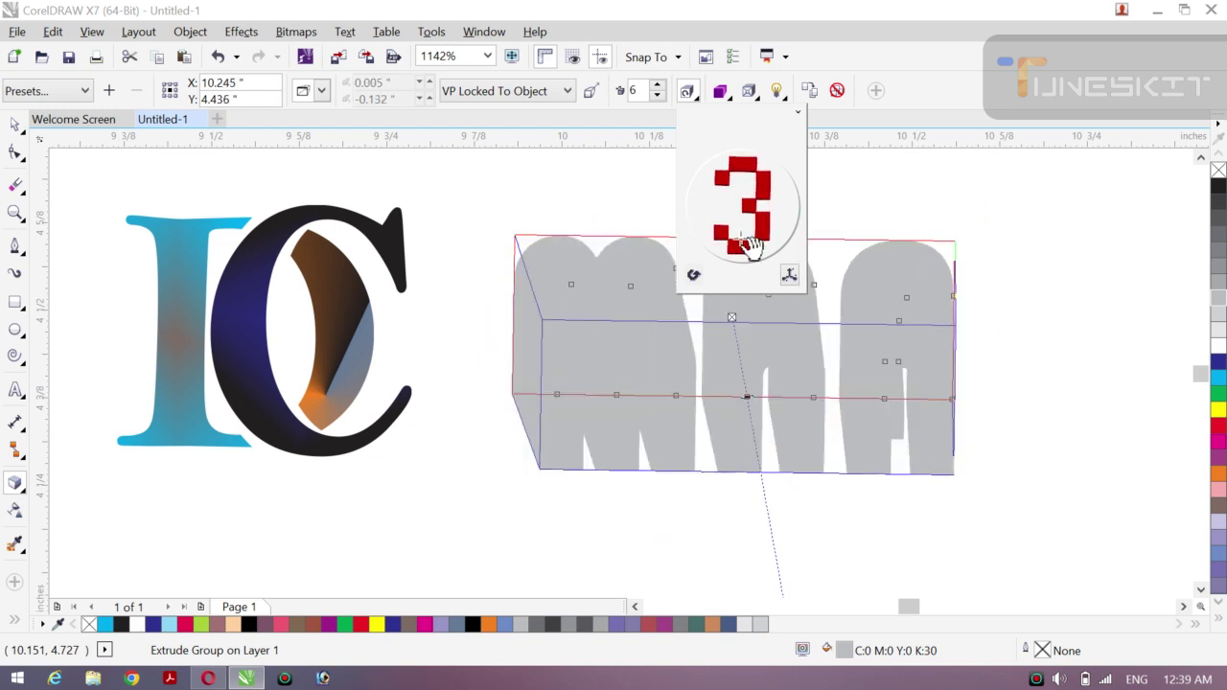
{"action": "left_click", "coordinate": [21, 129]}
{"action": "left_click", "coordinate": [512, 233]}
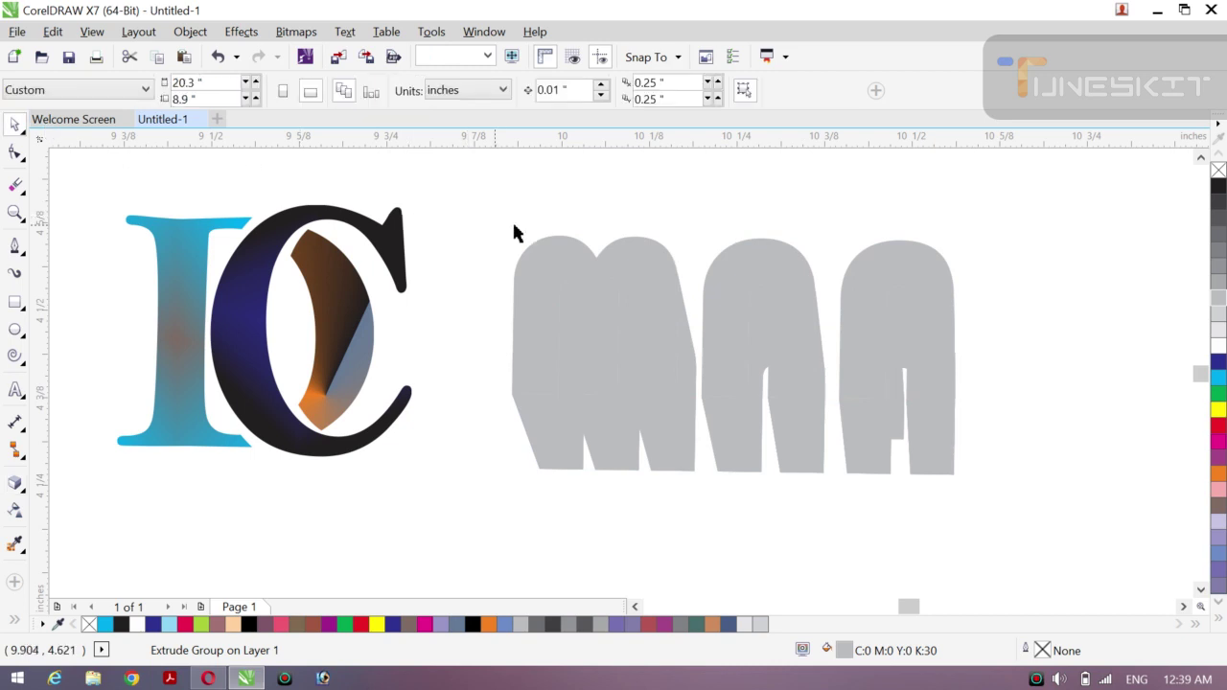
- Give the extruded lettering a black hairline outline and deselect it
{"action": "left_click", "coordinate": [744, 356]}
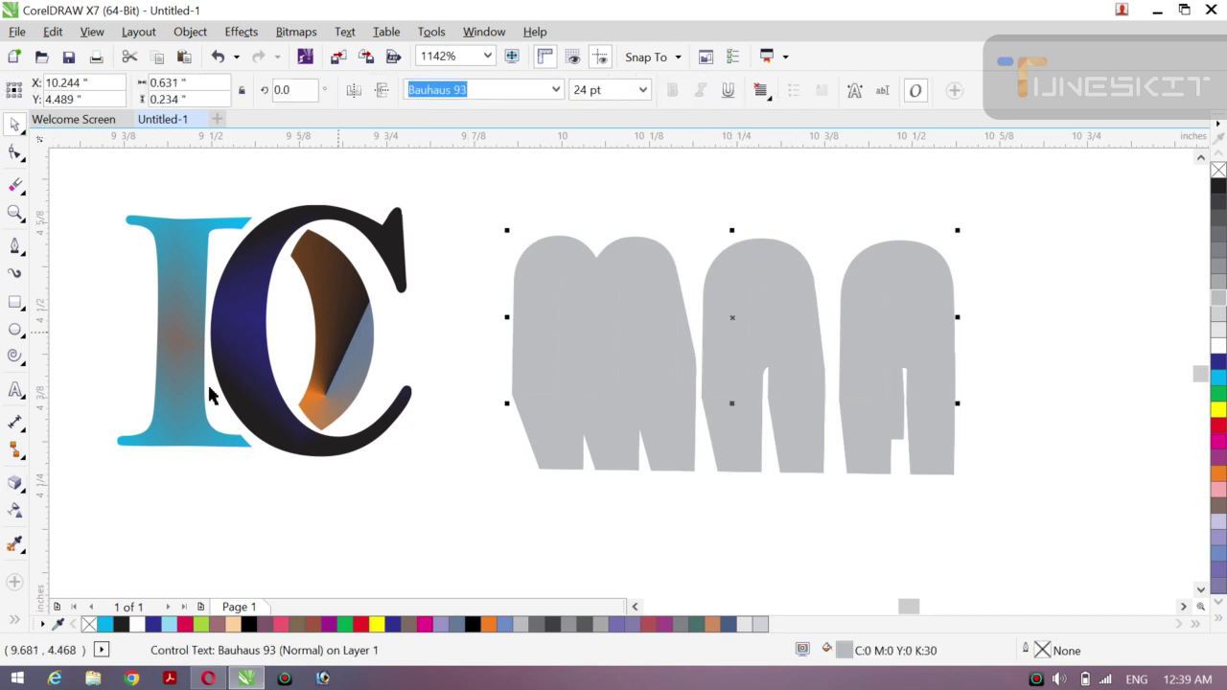
{"action": "left_click", "coordinate": [15, 482]}
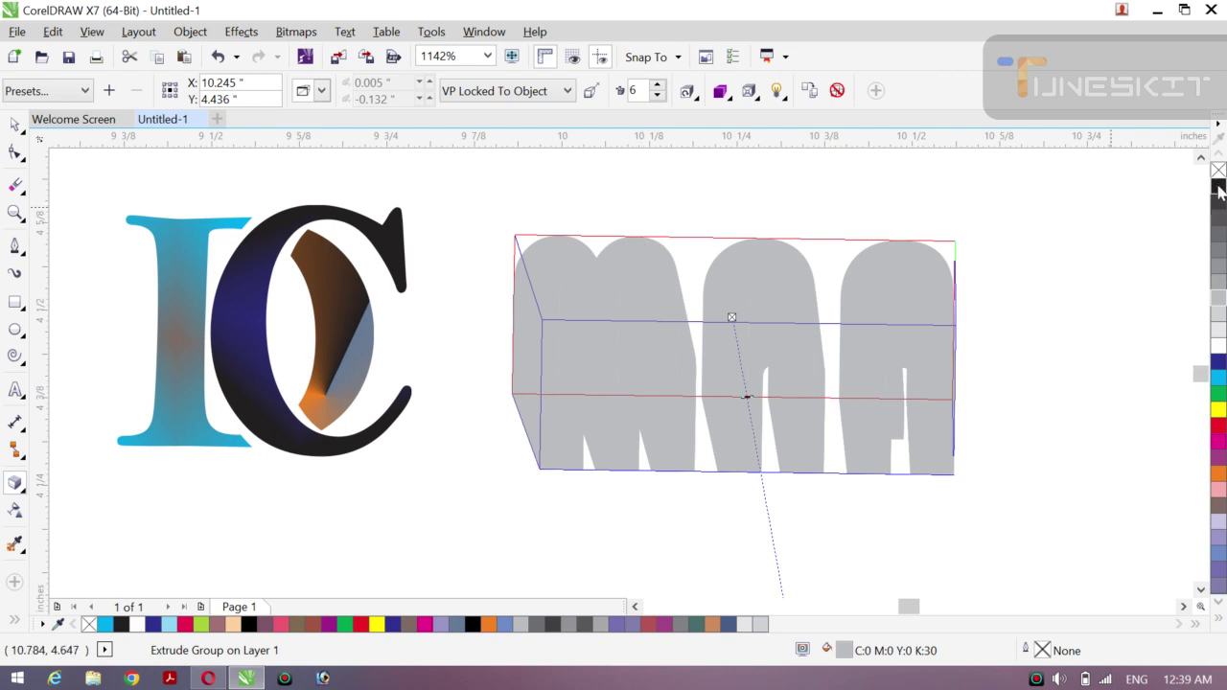
{"action": "left_click_drag", "start_coordinate": [1219, 191], "coordinate": [677, 268]}
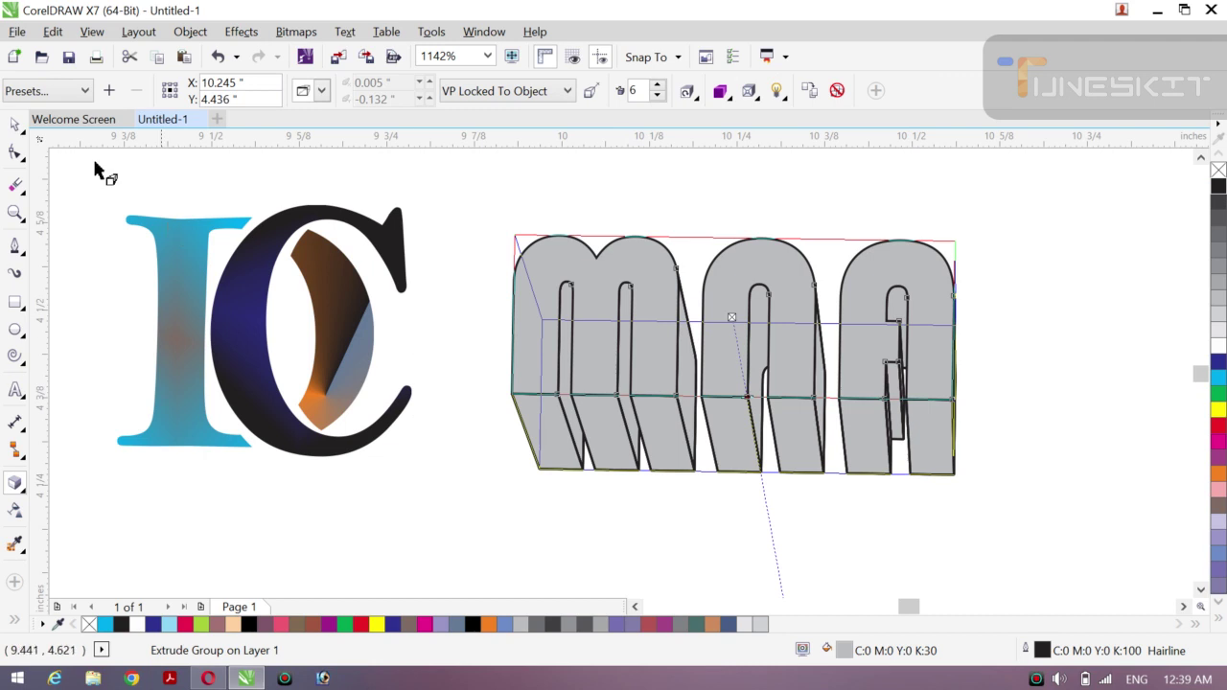
{"action": "left_click", "coordinate": [21, 132]}
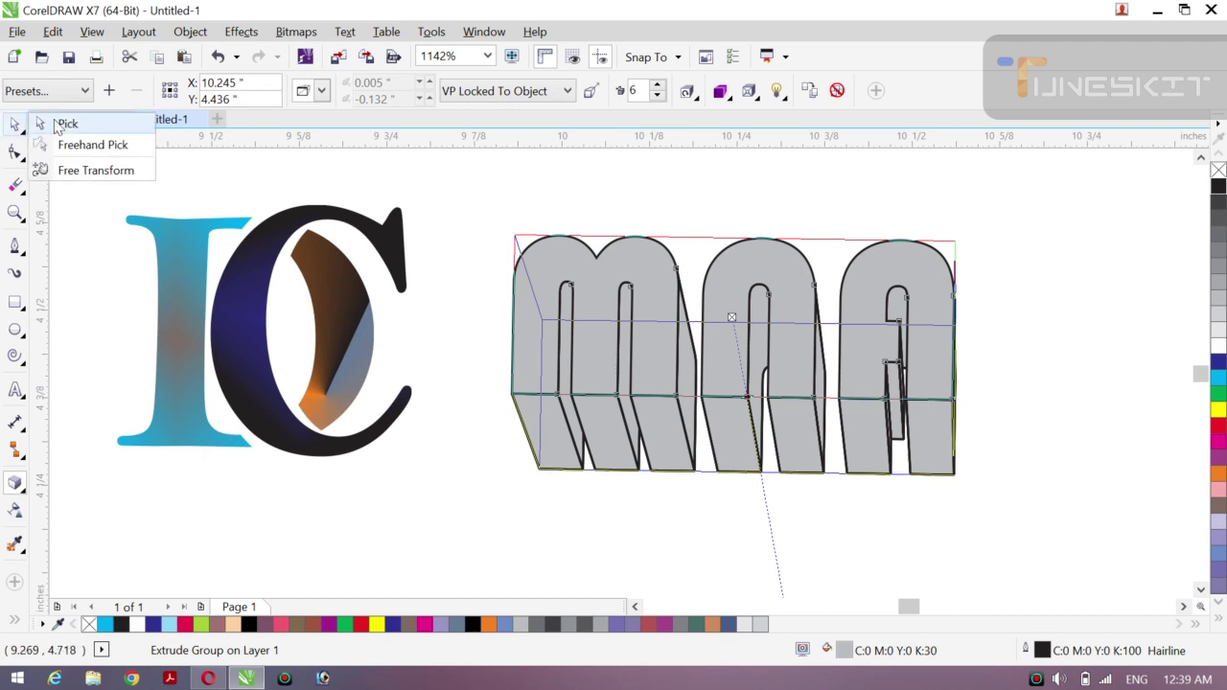
{"action": "left_click", "coordinate": [60, 122]}
{"action": "left_click", "coordinate": [484, 199]}
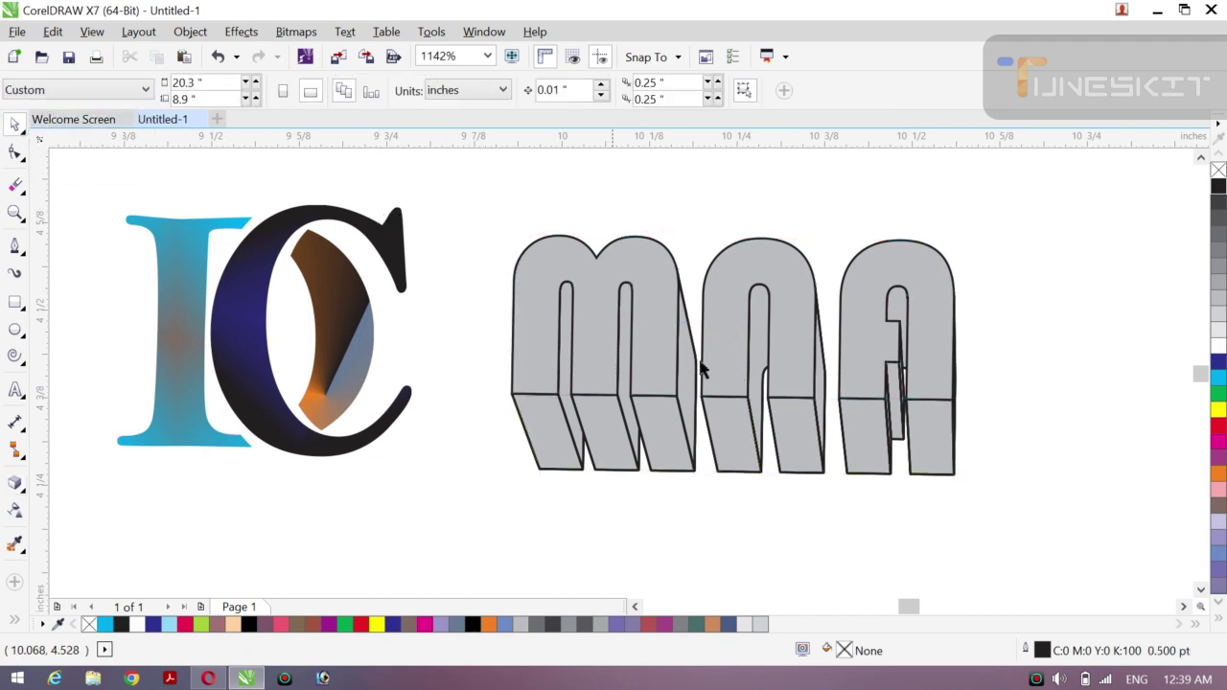
- Apply color shading from grey to black to the sides of the extruded lettering
{"action": "left_click", "coordinate": [743, 446]}
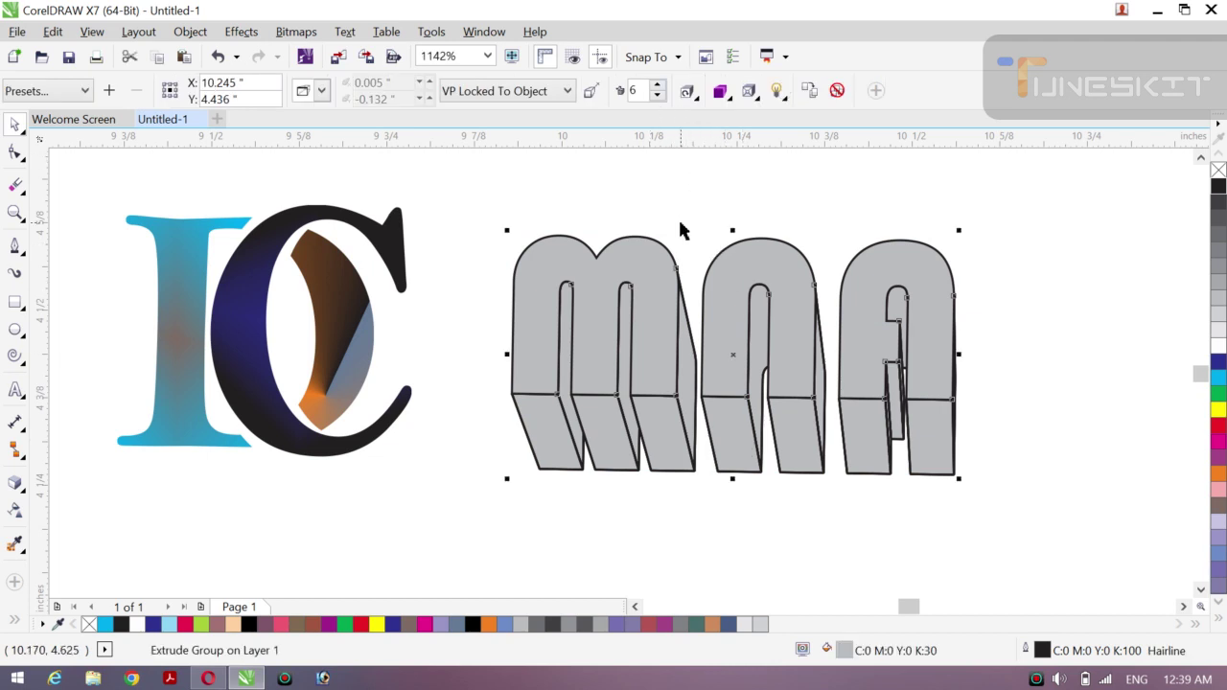
{"action": "left_click", "coordinate": [721, 92]}
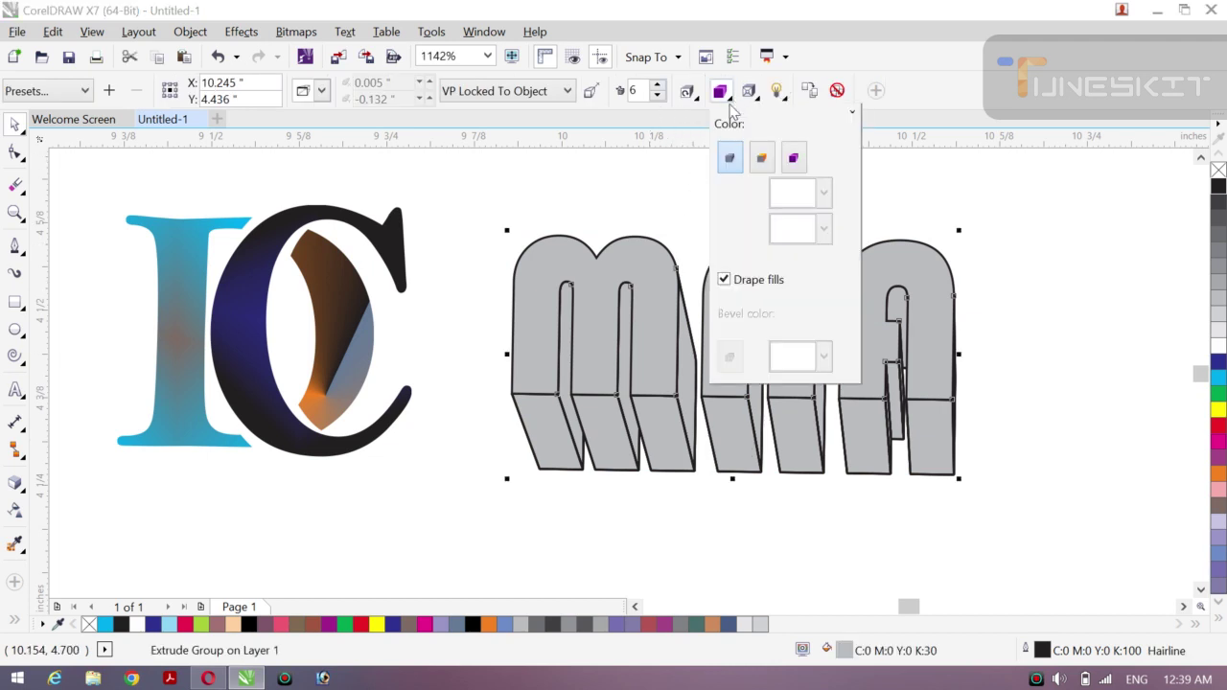
{"action": "left_click", "coordinate": [687, 206]}
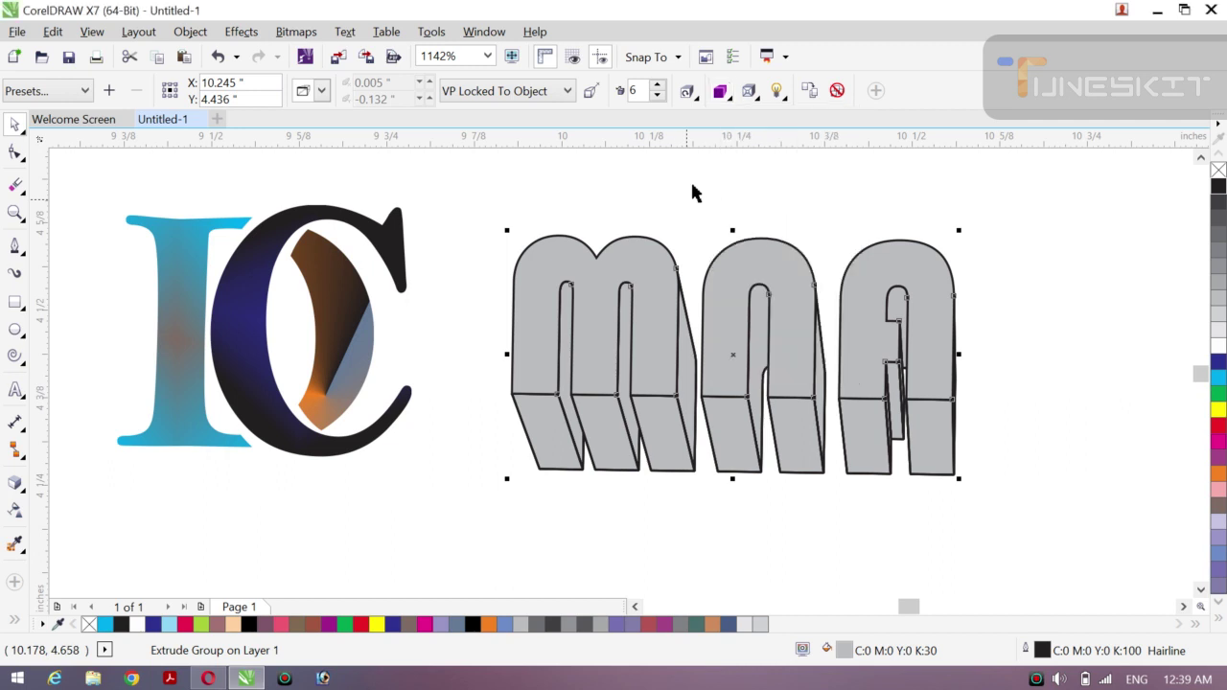
{"action": "left_click", "coordinate": [722, 92]}
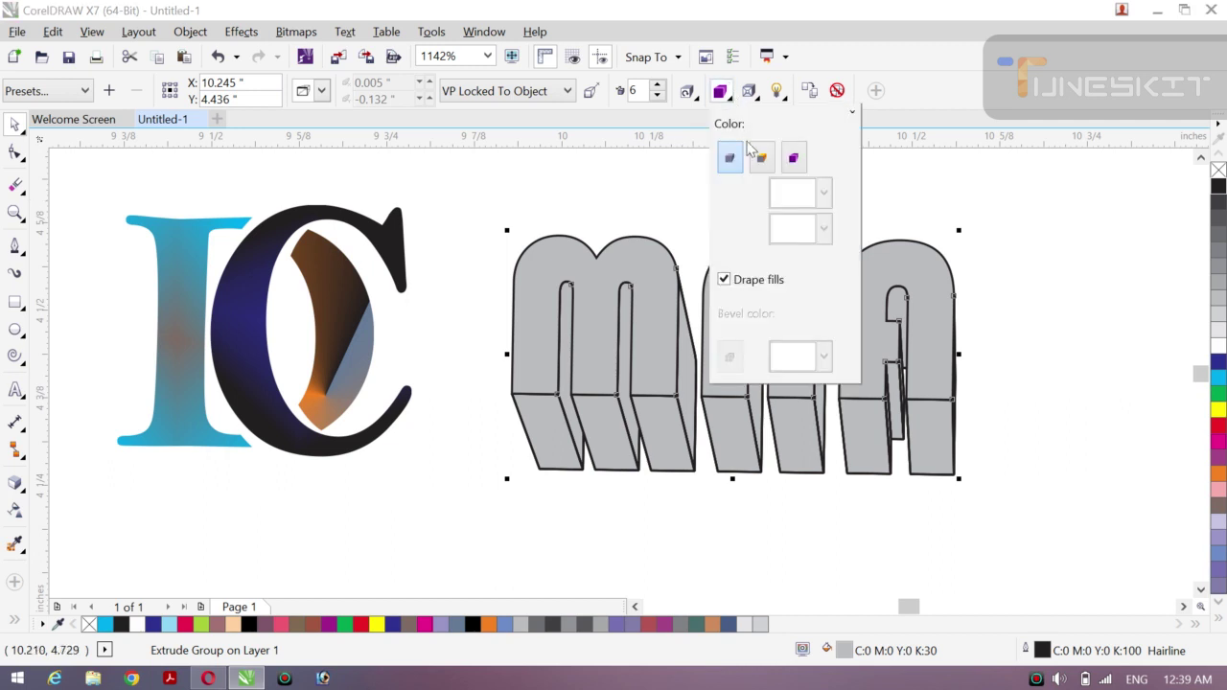
{"action": "left_click", "coordinate": [794, 160]}
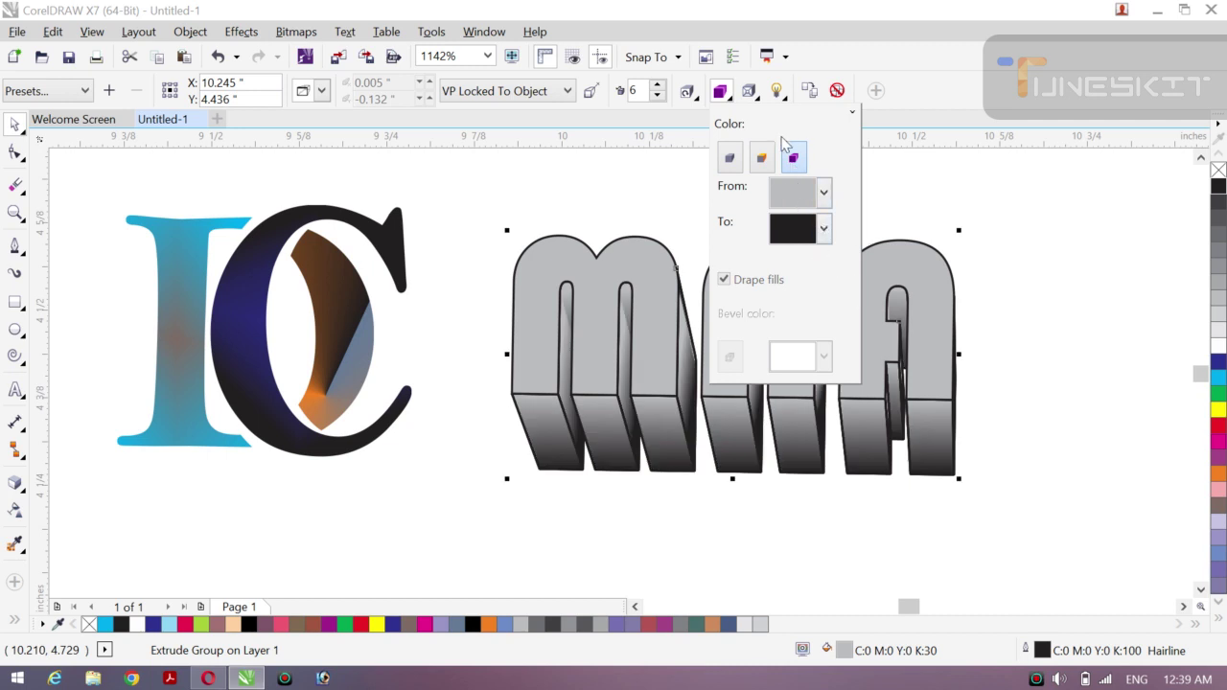
{"action": "left_click", "coordinate": [852, 115]}
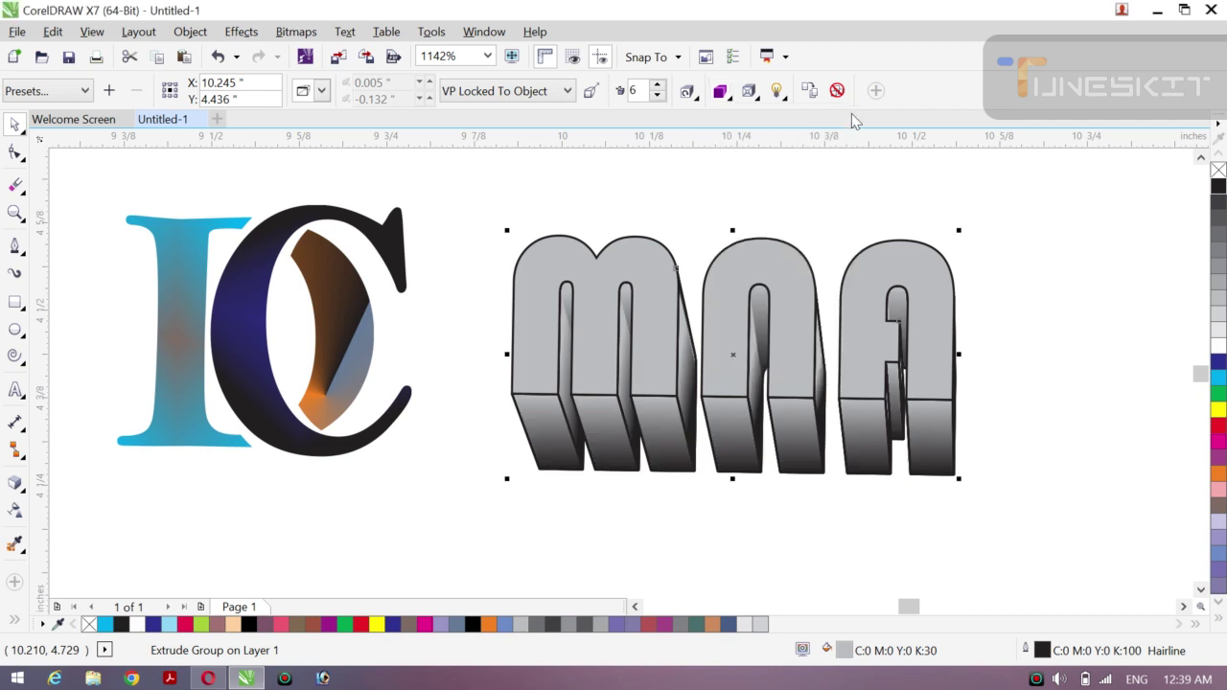
- Look at the extrusion lighting options and try a solid grey on the sides before returning to color shading
{"action": "left_click", "coordinate": [779, 93]}
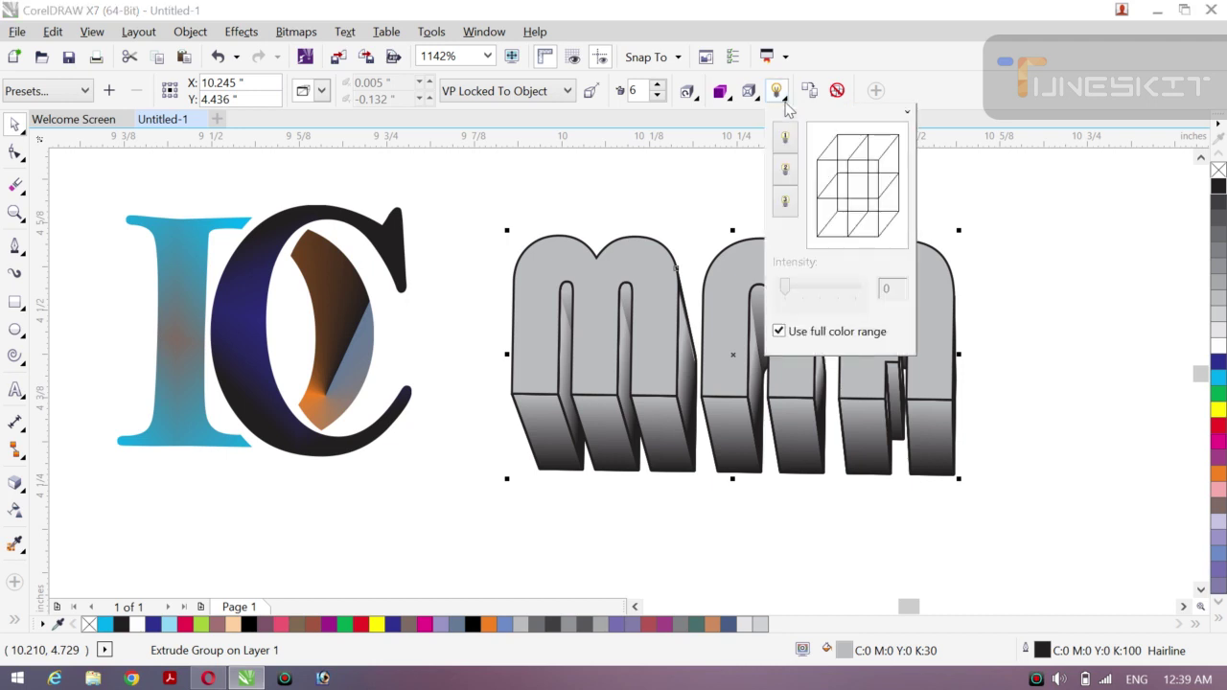
{"action": "left_click", "coordinate": [721, 92]}
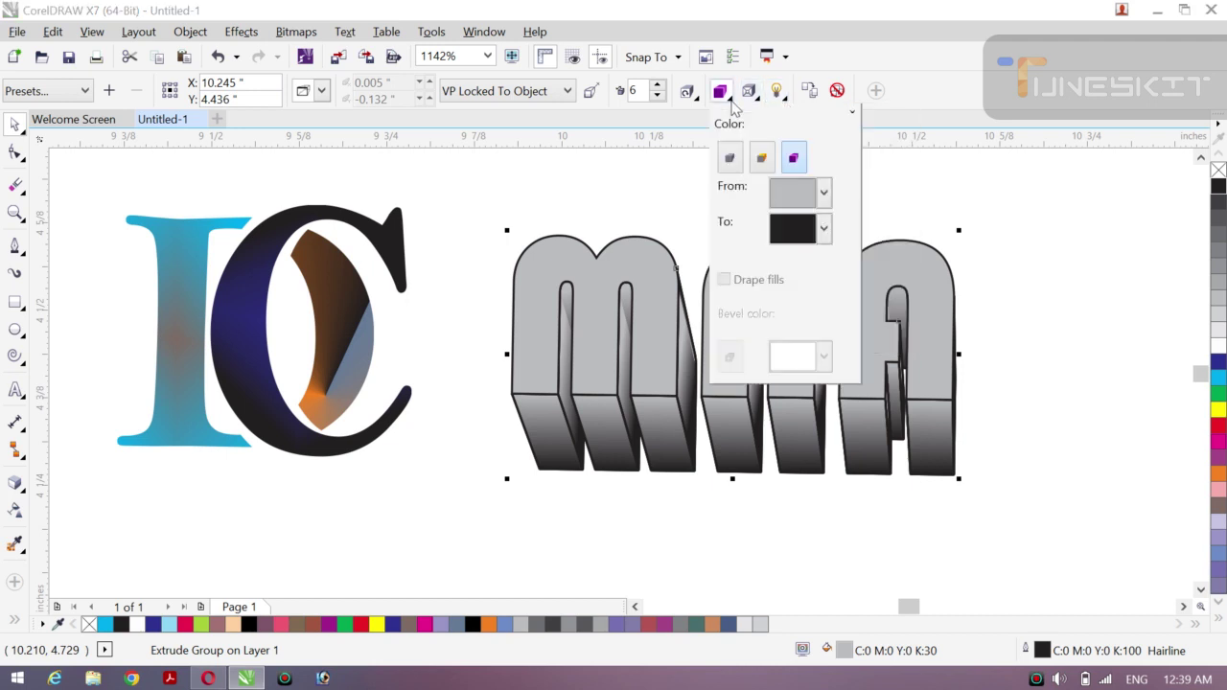
{"action": "left_click", "coordinate": [761, 159]}
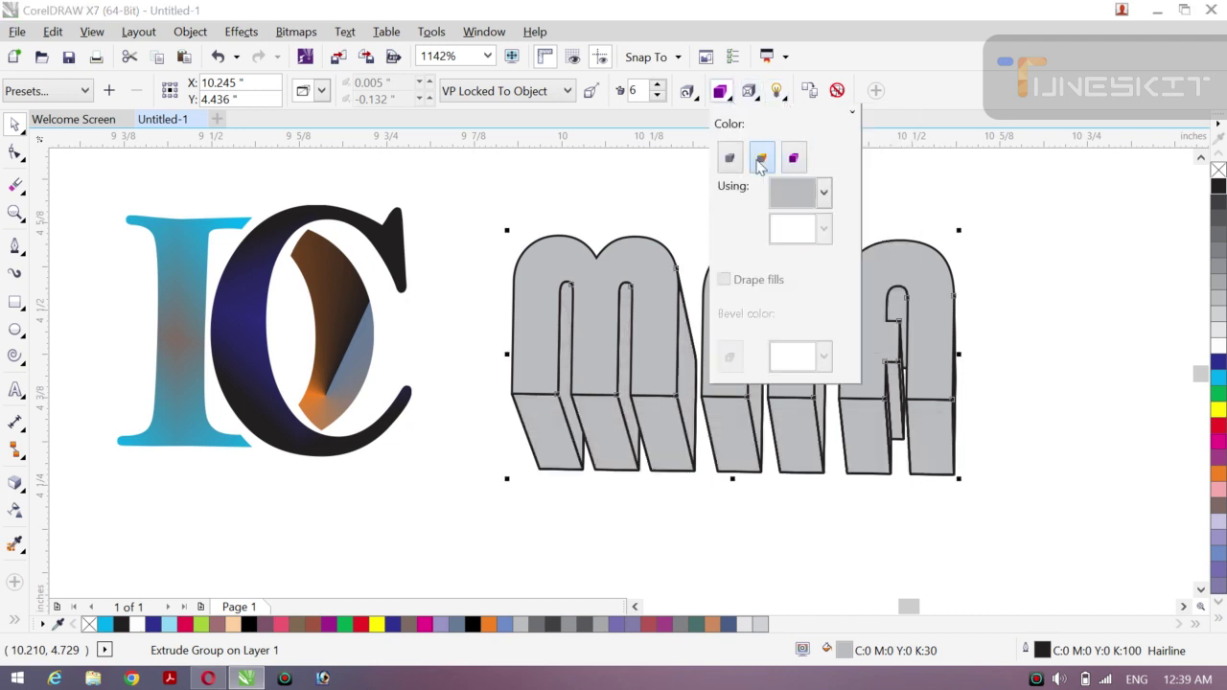
{"action": "left_click", "coordinate": [797, 160]}
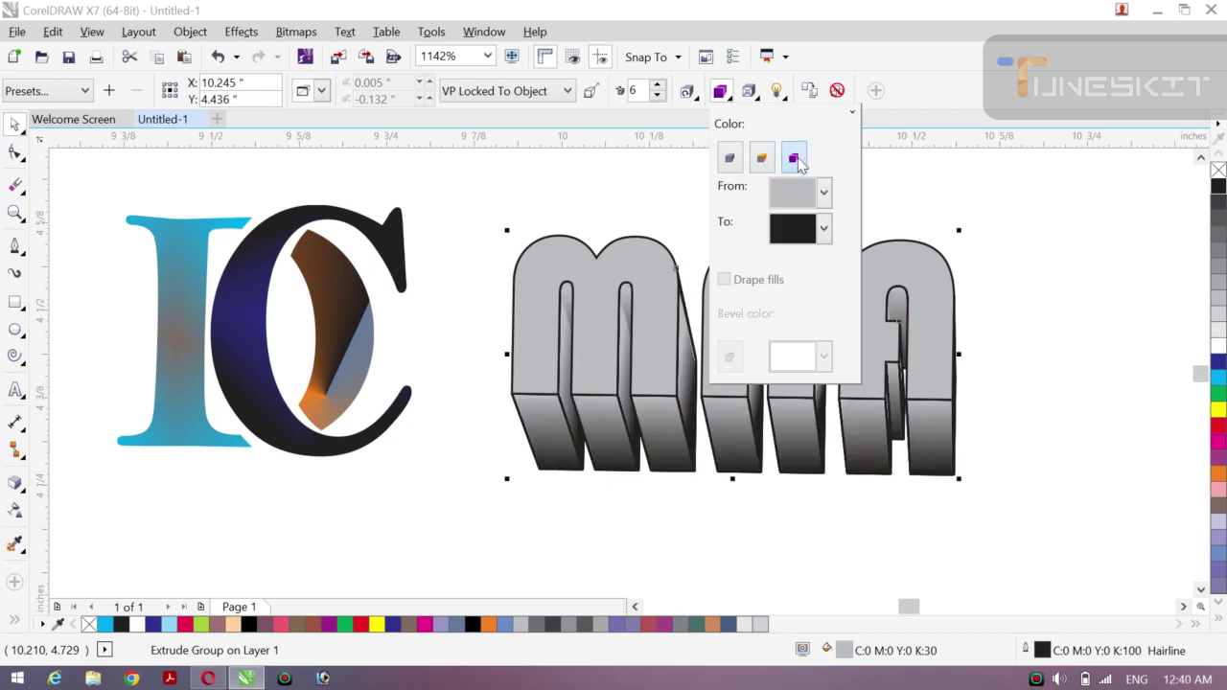
- Try green and magenta as the start color of the extrusion's shading, and settle on dark purple
{"action": "left_click", "coordinate": [824, 193]}
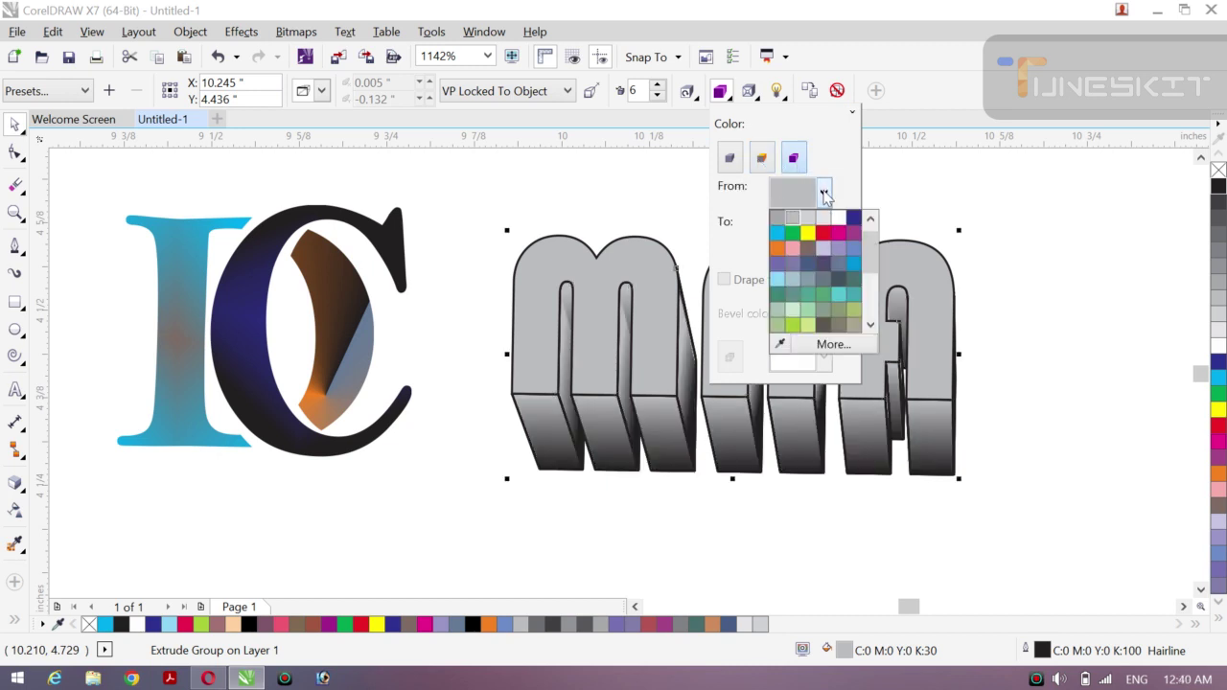
{"action": "left_click", "coordinate": [792, 233]}
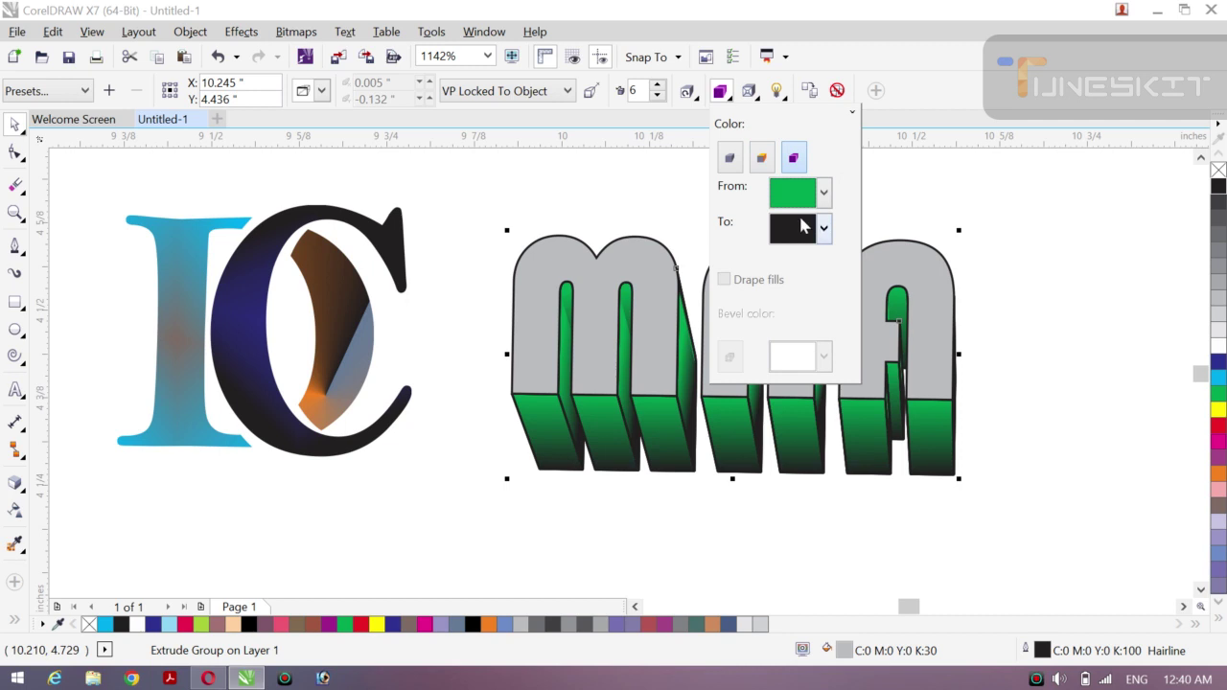
{"action": "left_click", "coordinate": [823, 193]}
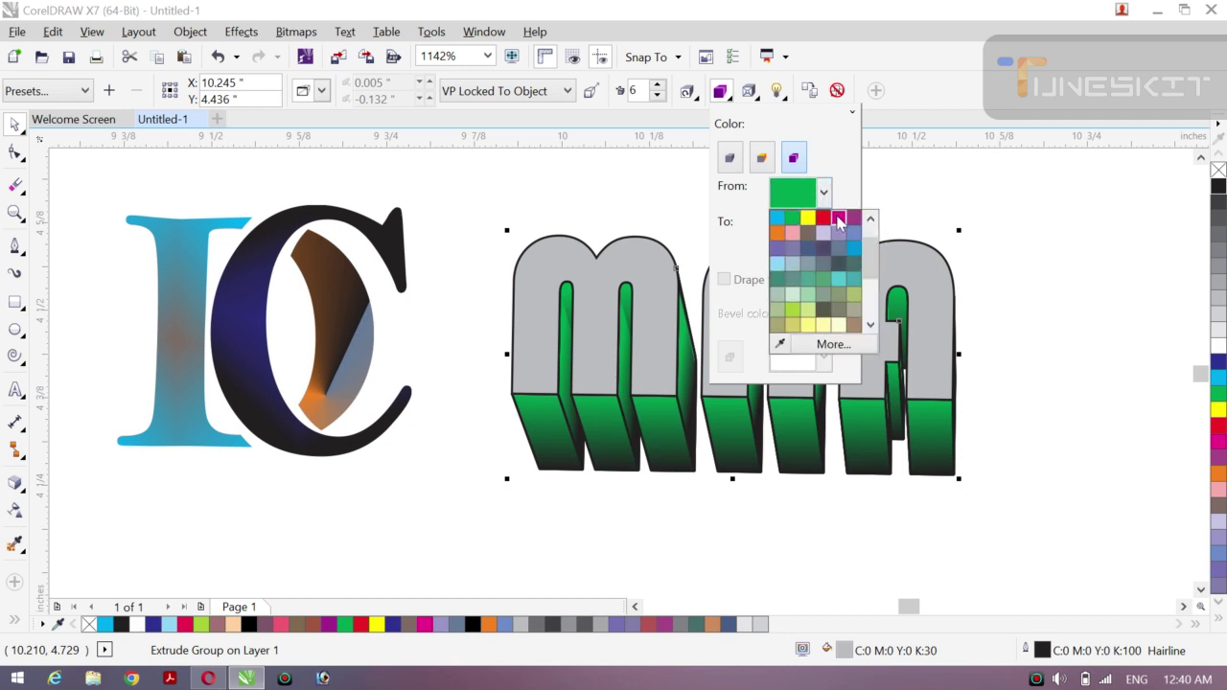
{"action": "left_click", "coordinate": [839, 220]}
{"action": "left_click", "coordinate": [824, 193]}
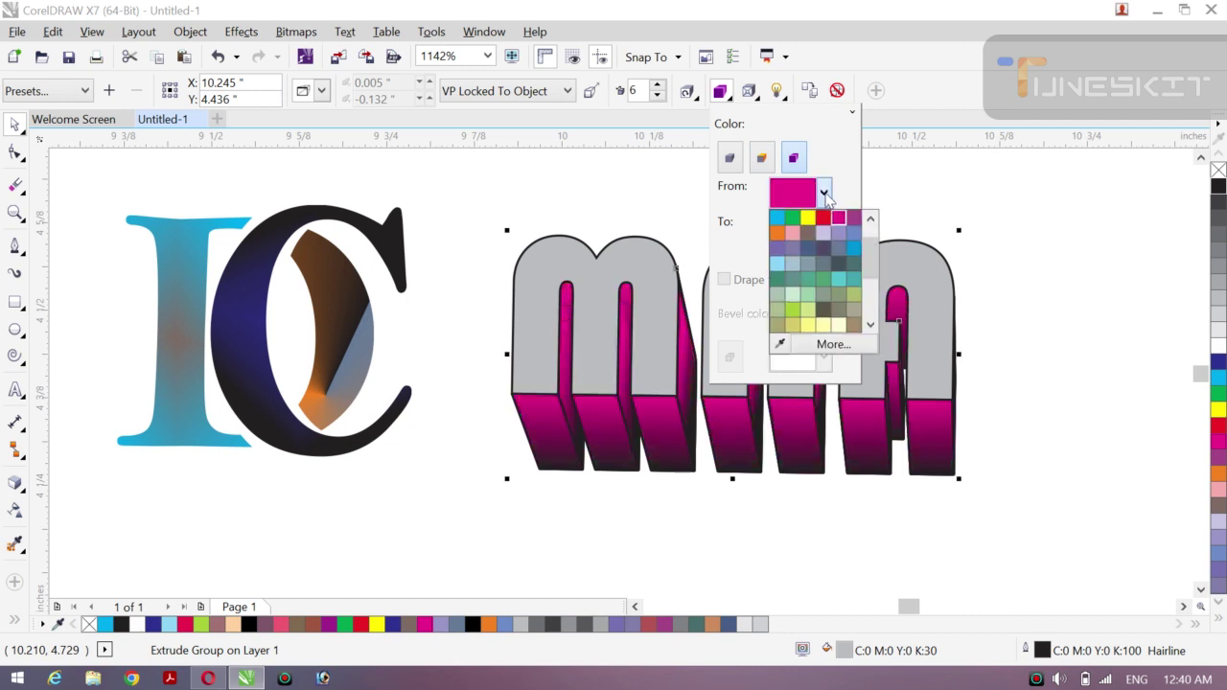
{"action": "left_click", "coordinate": [823, 249]}
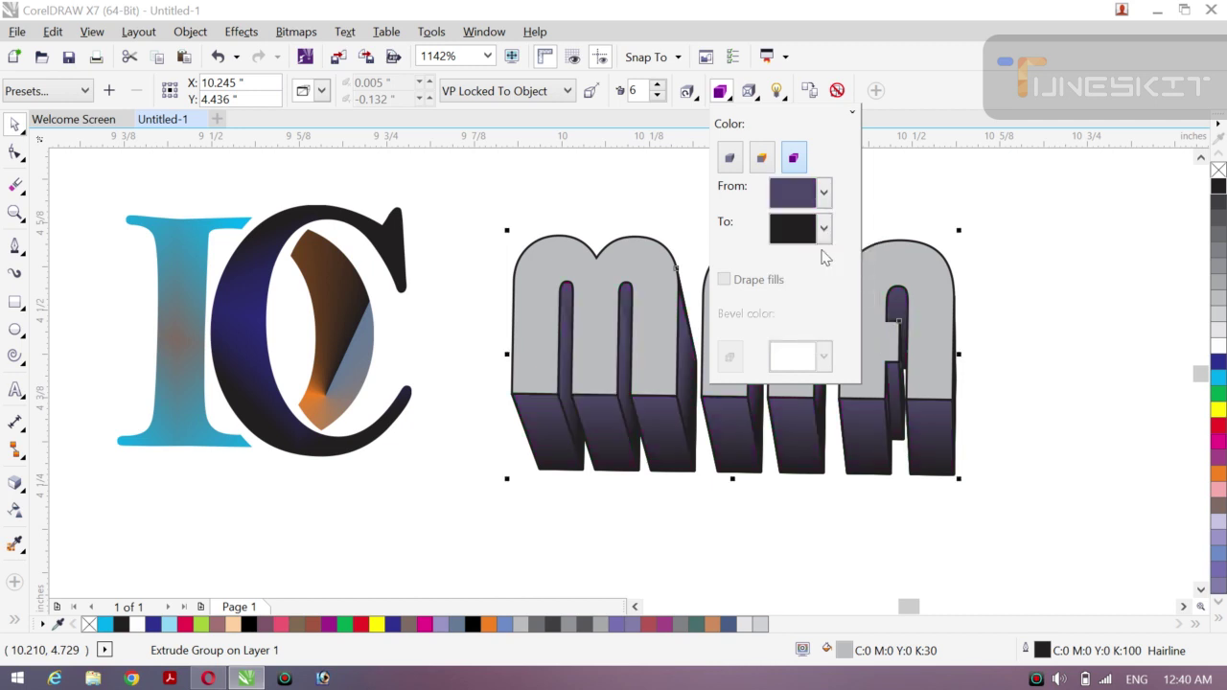
- Compare the solid color and object fill modes on the extrusion with the purple-to-black color shading
{"action": "left_click", "coordinate": [762, 160]}
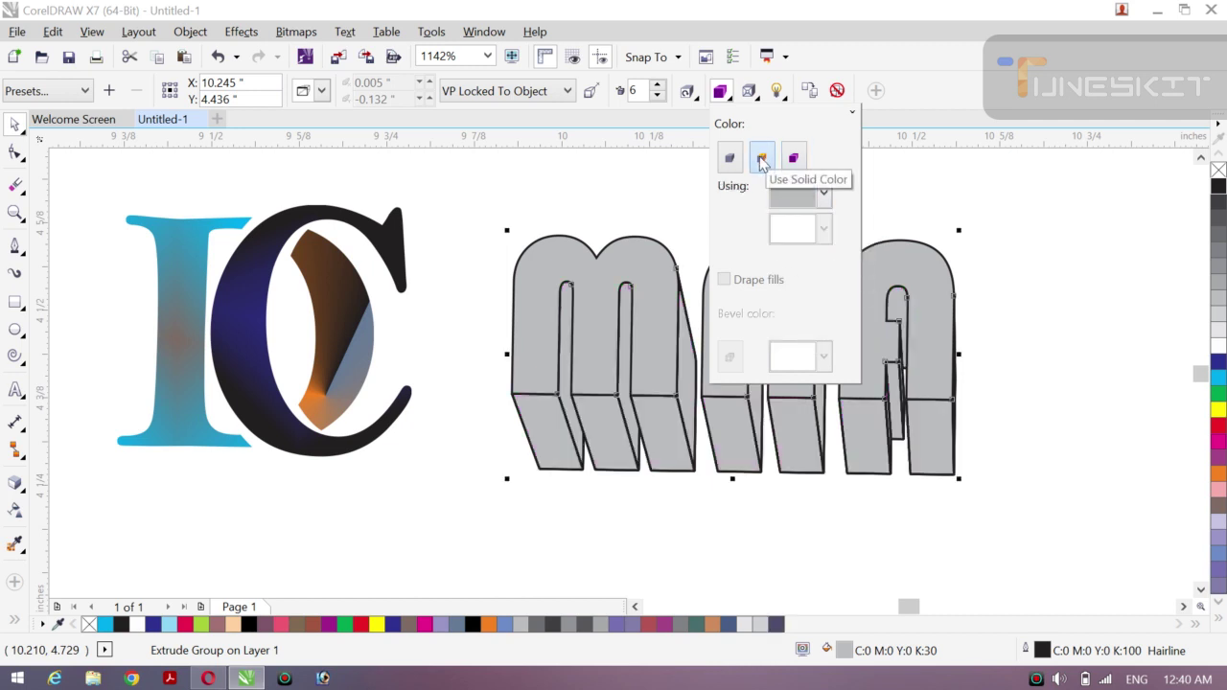
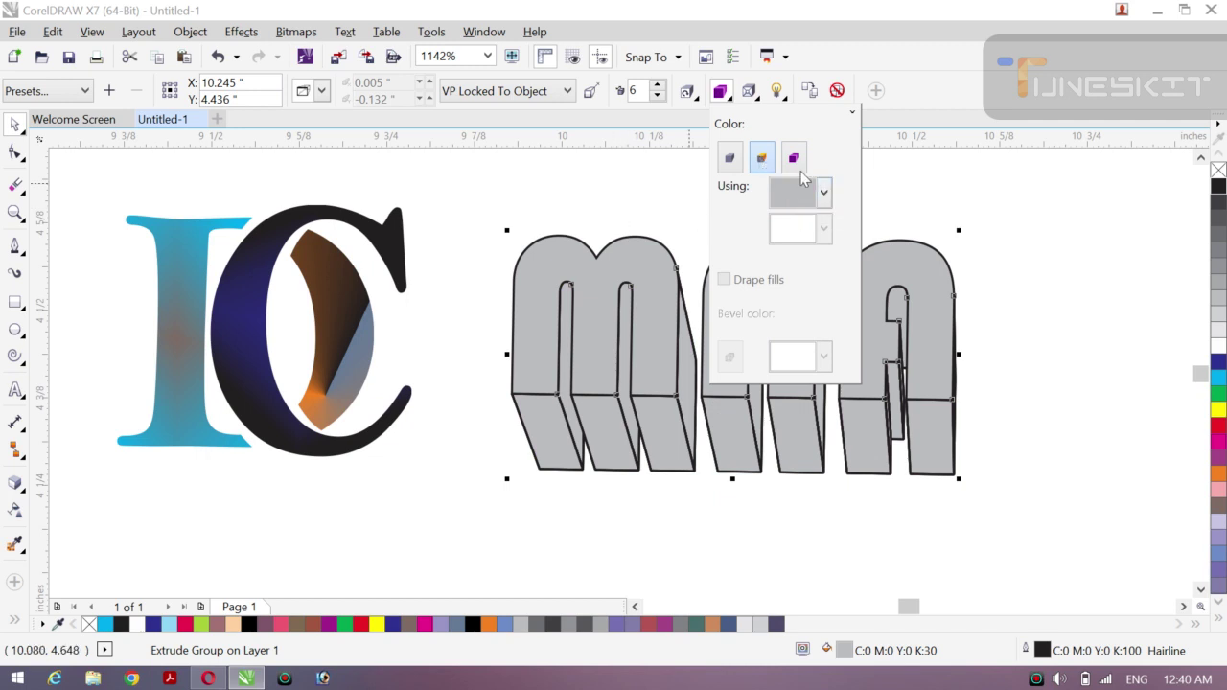
{"action": "left_click", "coordinate": [794, 160]}
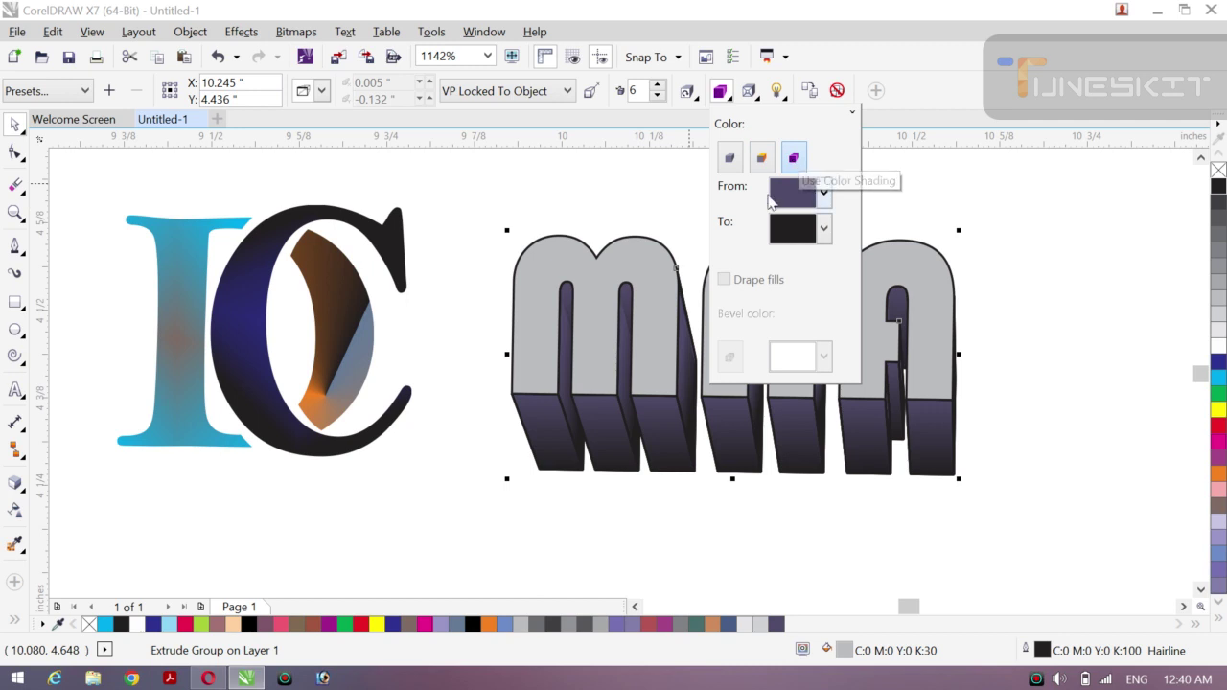
{"action": "left_click", "coordinate": [728, 159]}
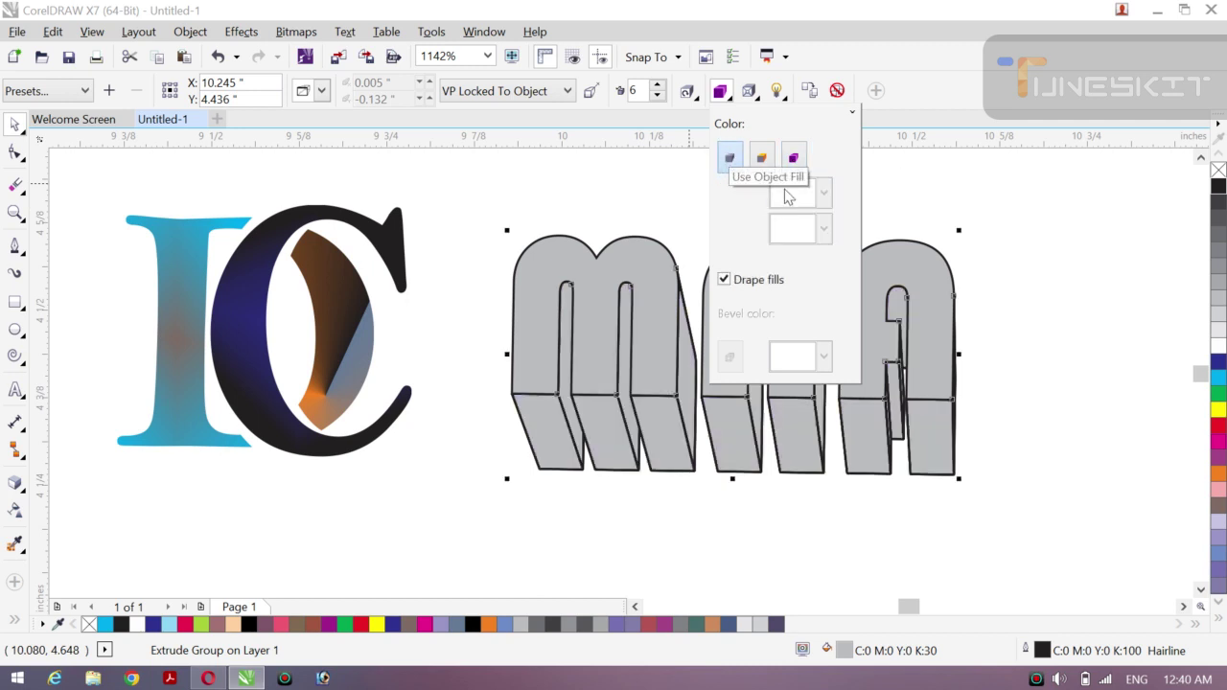
{"action": "left_click", "coordinate": [795, 162]}
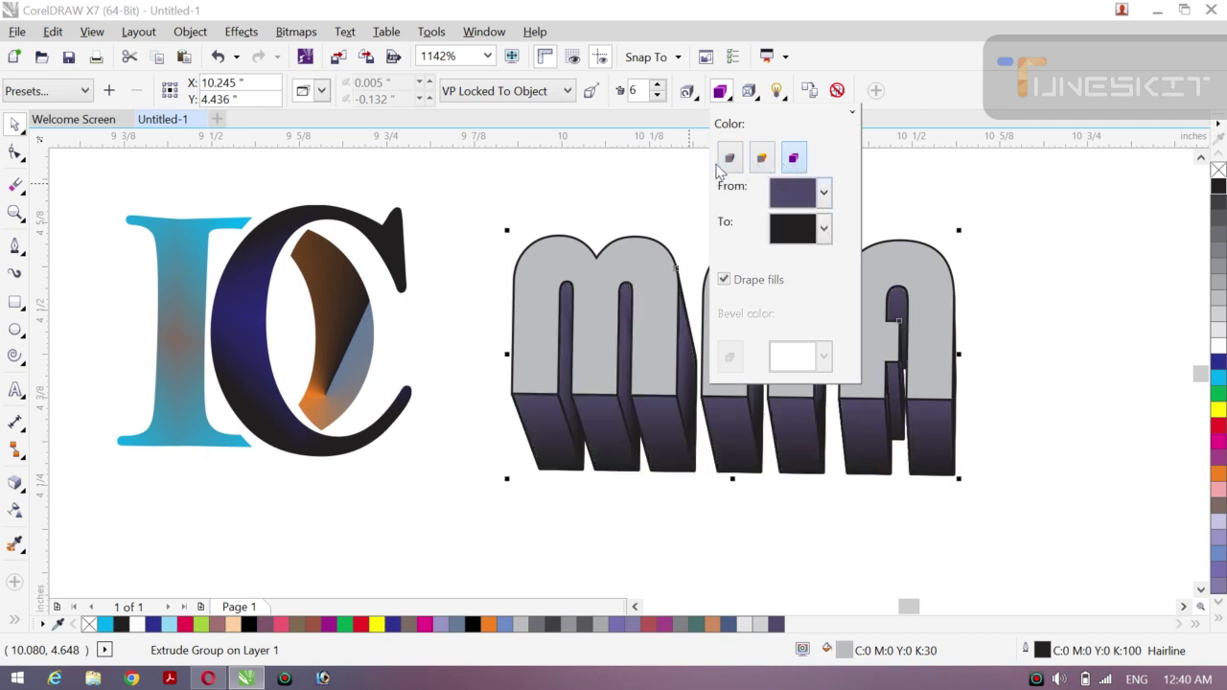
- Try a solid light lavender and the object fill on the extrusion's sides, and restore the color shading
{"action": "left_click", "coordinate": [761, 158]}
{"action": "left_click", "coordinate": [824, 193]}
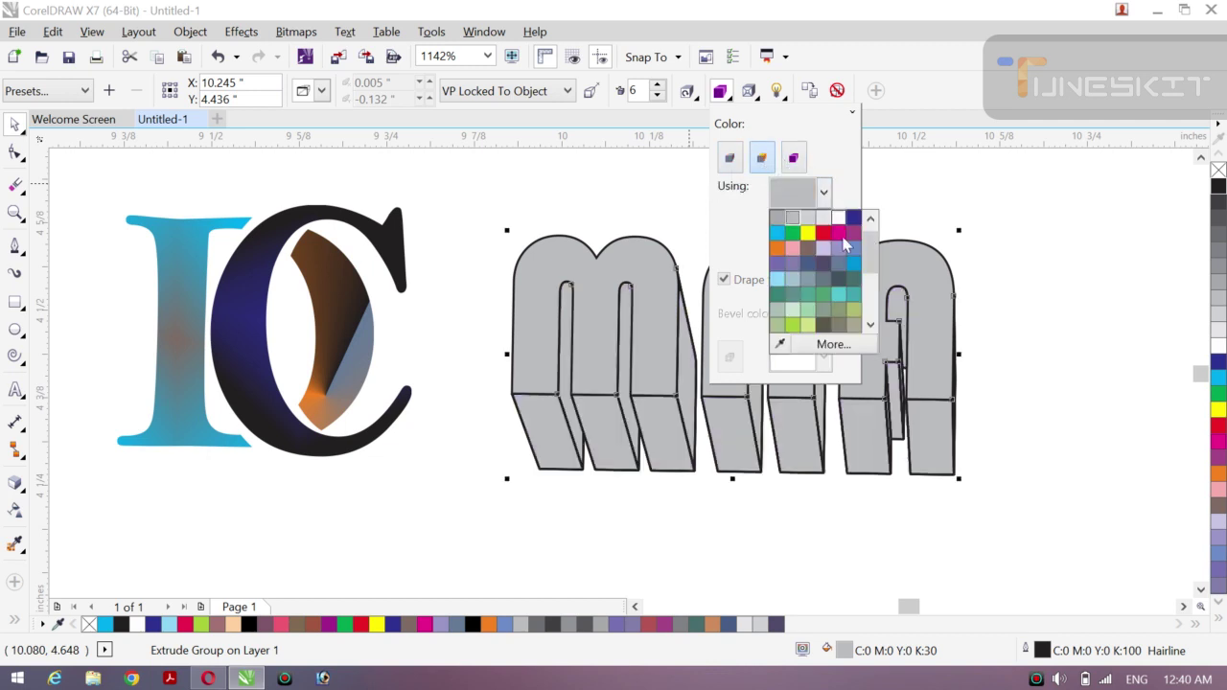
{"action": "left_click", "coordinate": [824, 249]}
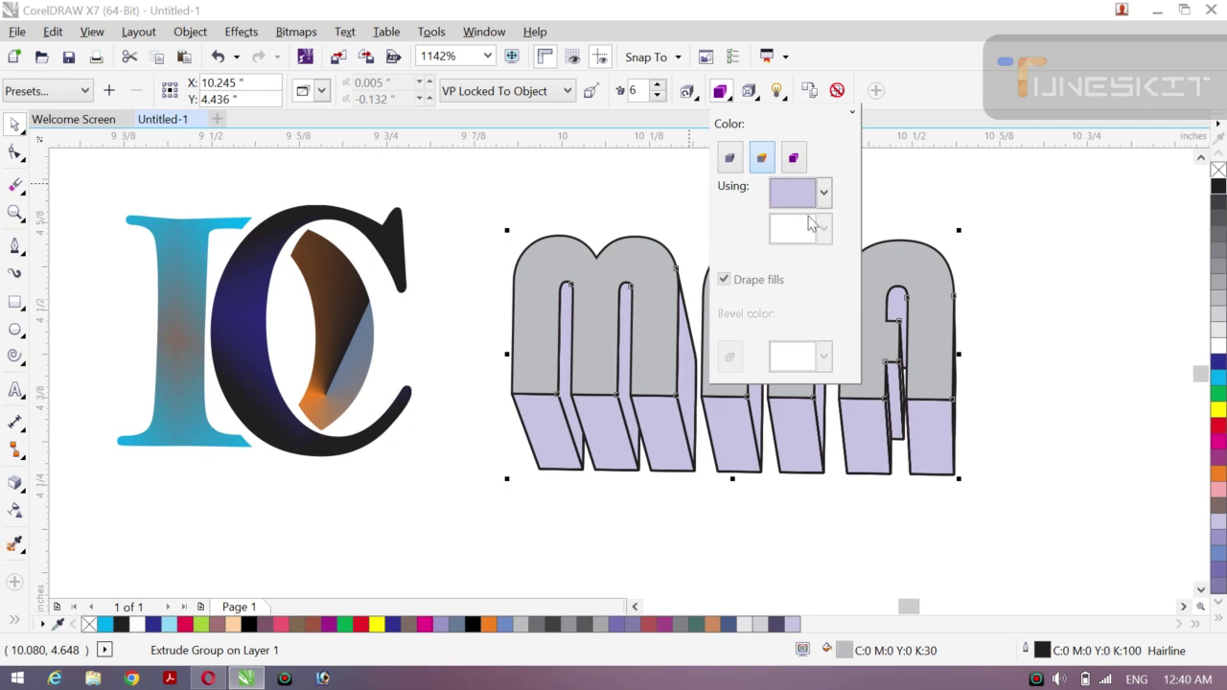
{"action": "left_click", "coordinate": [730, 158]}
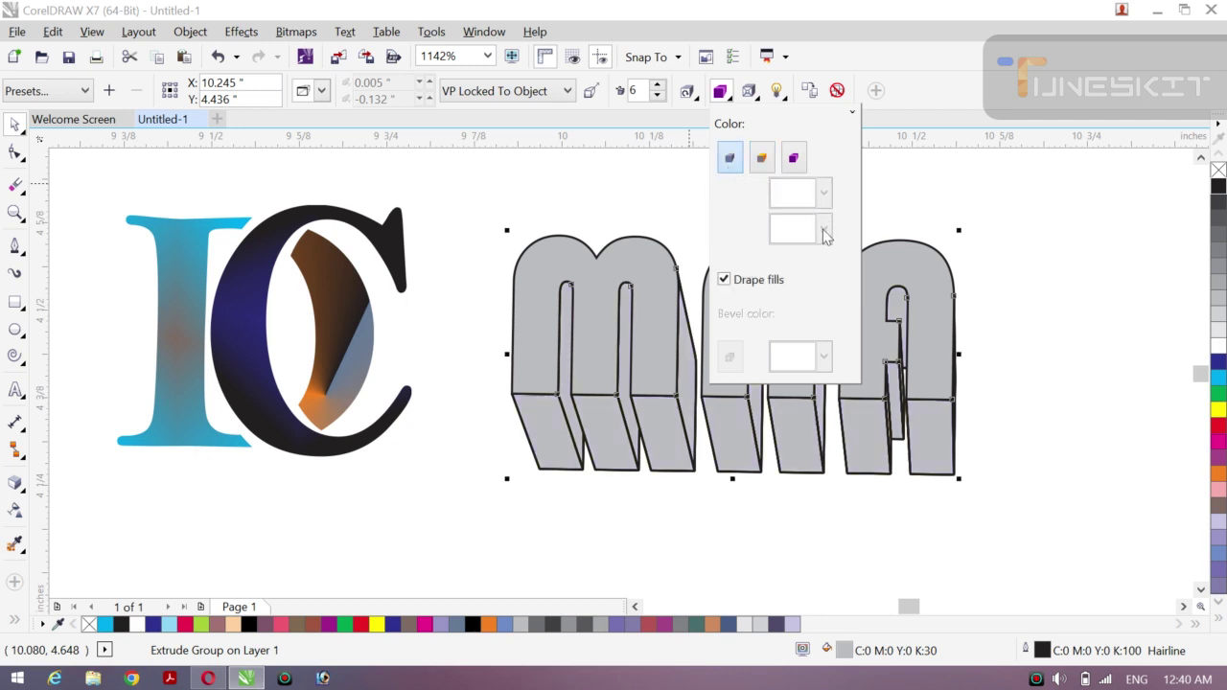
{"action": "left_click", "coordinate": [793, 158]}
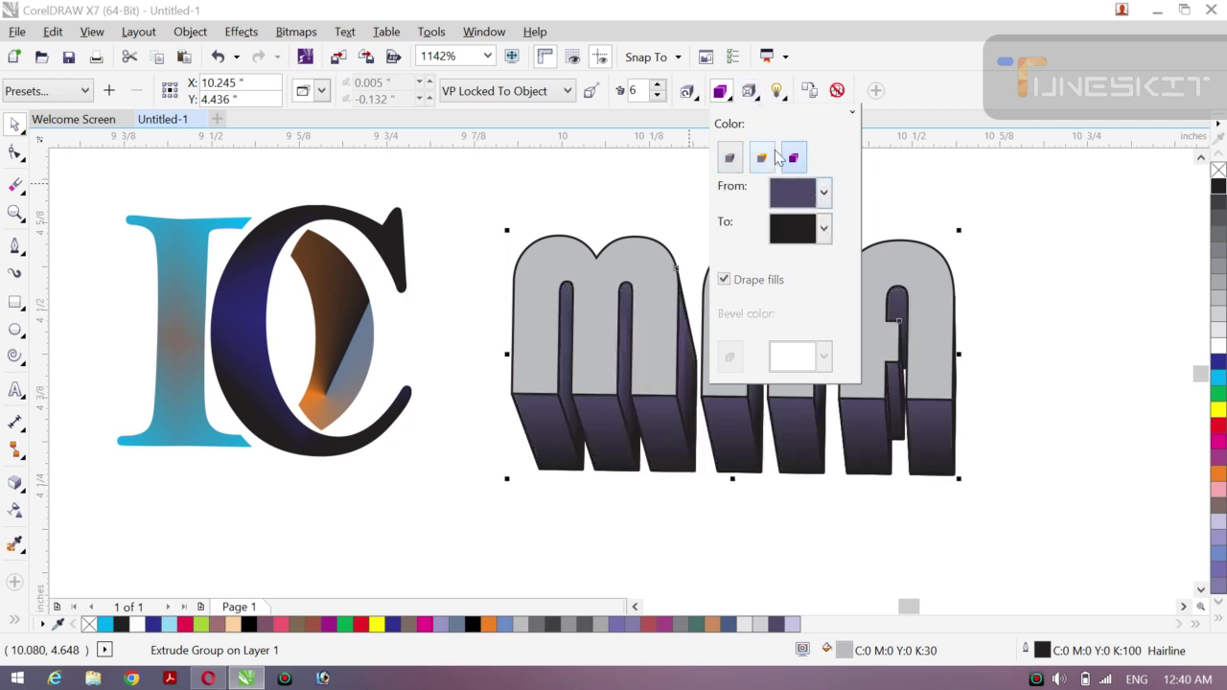
- Light the extrusion with light source 3 at intensity 50 and set the extrusion depth to 1
{"action": "left_click", "coordinate": [784, 97]}
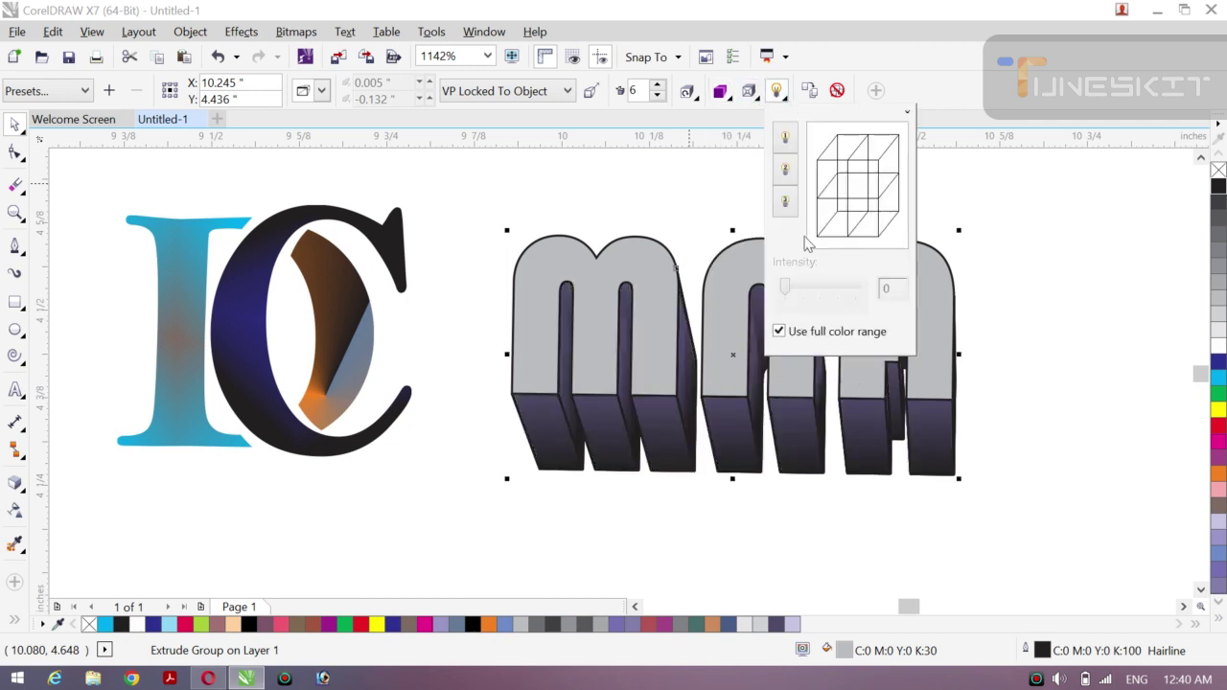
{"action": "left_click", "coordinate": [786, 203]}
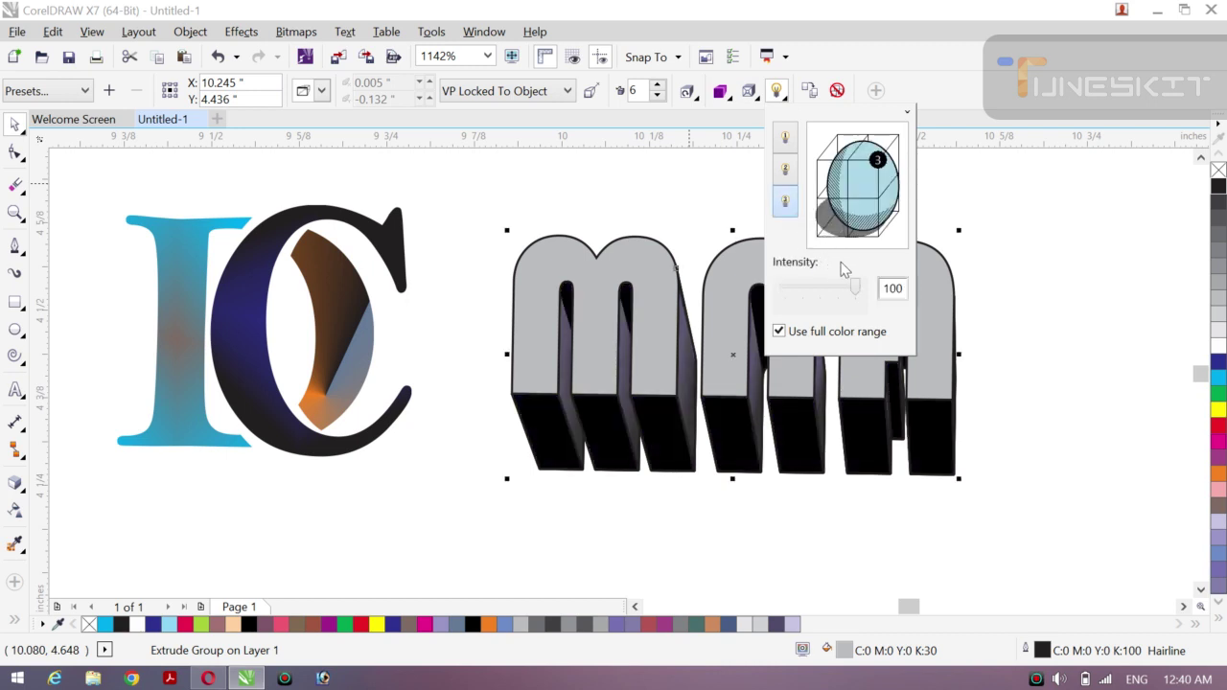
{"action": "left_click_drag", "start_coordinate": [859, 290], "coordinate": [822, 287]}
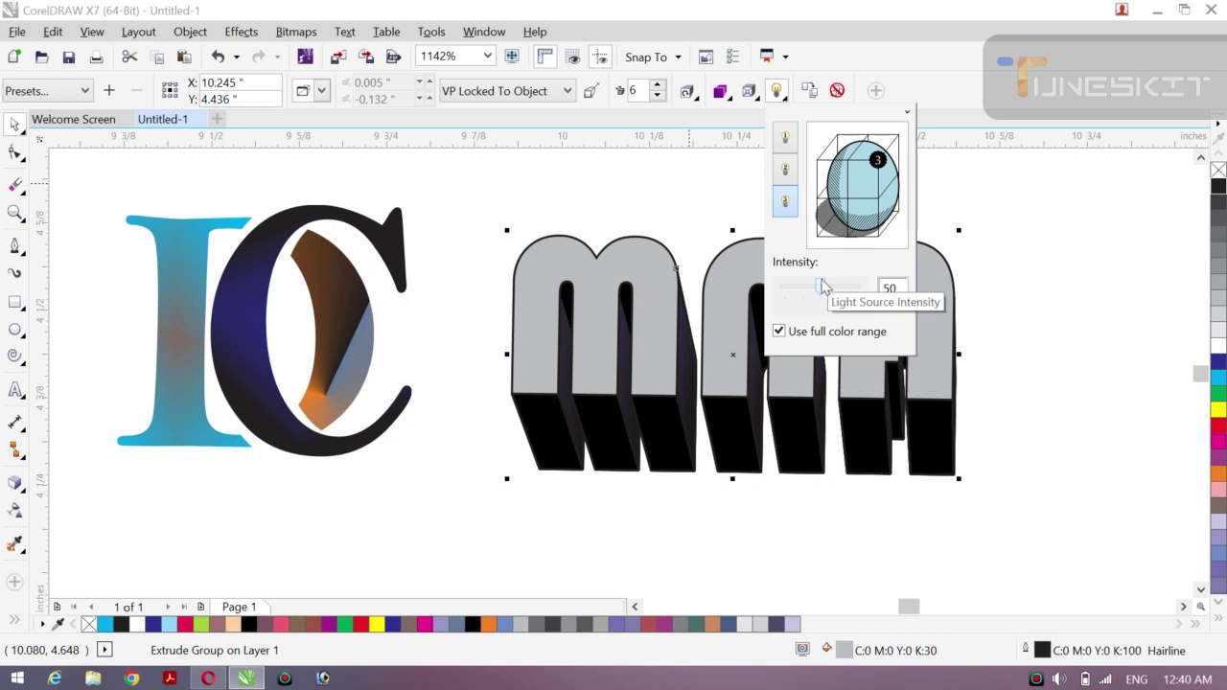
{"action": "left_click", "coordinate": [677, 205]}
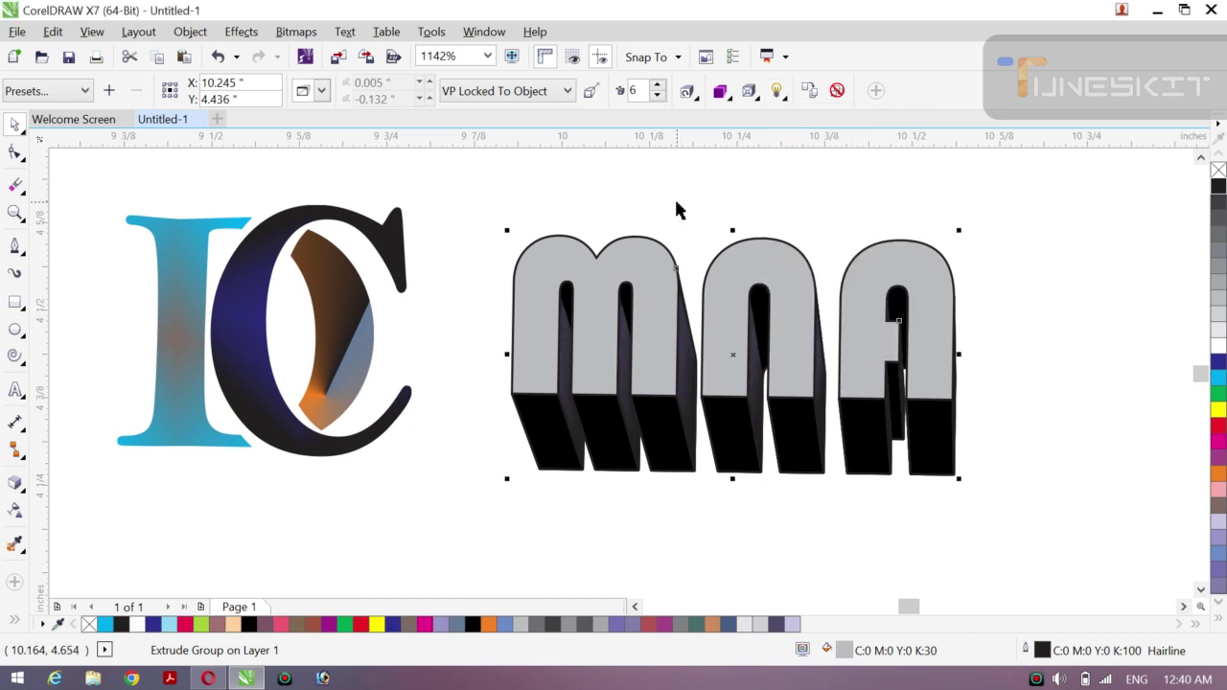
{"action": "left_click", "coordinate": [658, 96]}
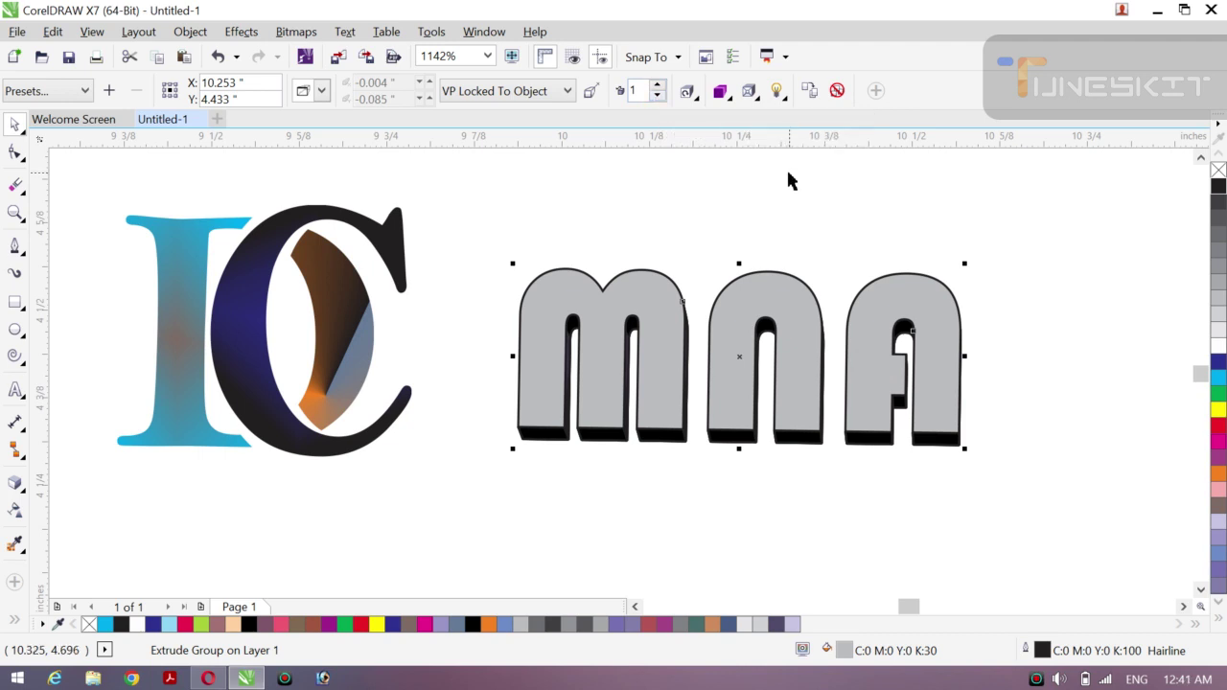
{"action": "left_click", "coordinate": [827, 181]}
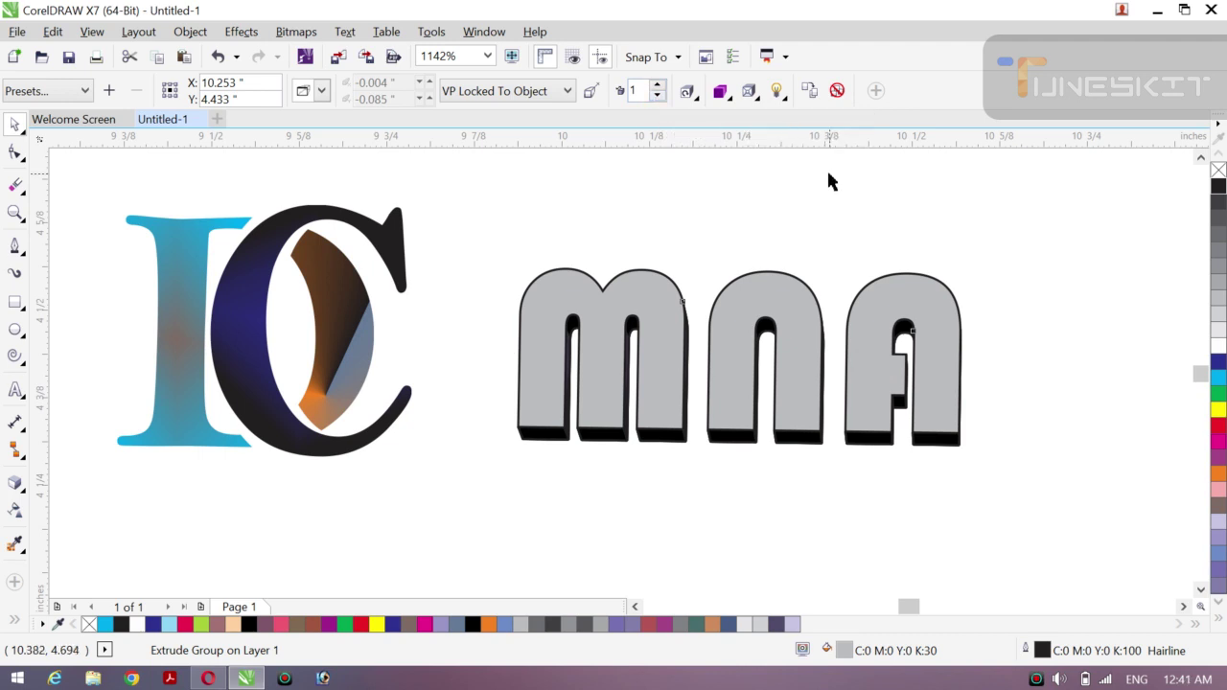
- Try a 6 pt font size on the extruded lettering's front text and undo the change
{"action": "left_click", "coordinate": [749, 273]}
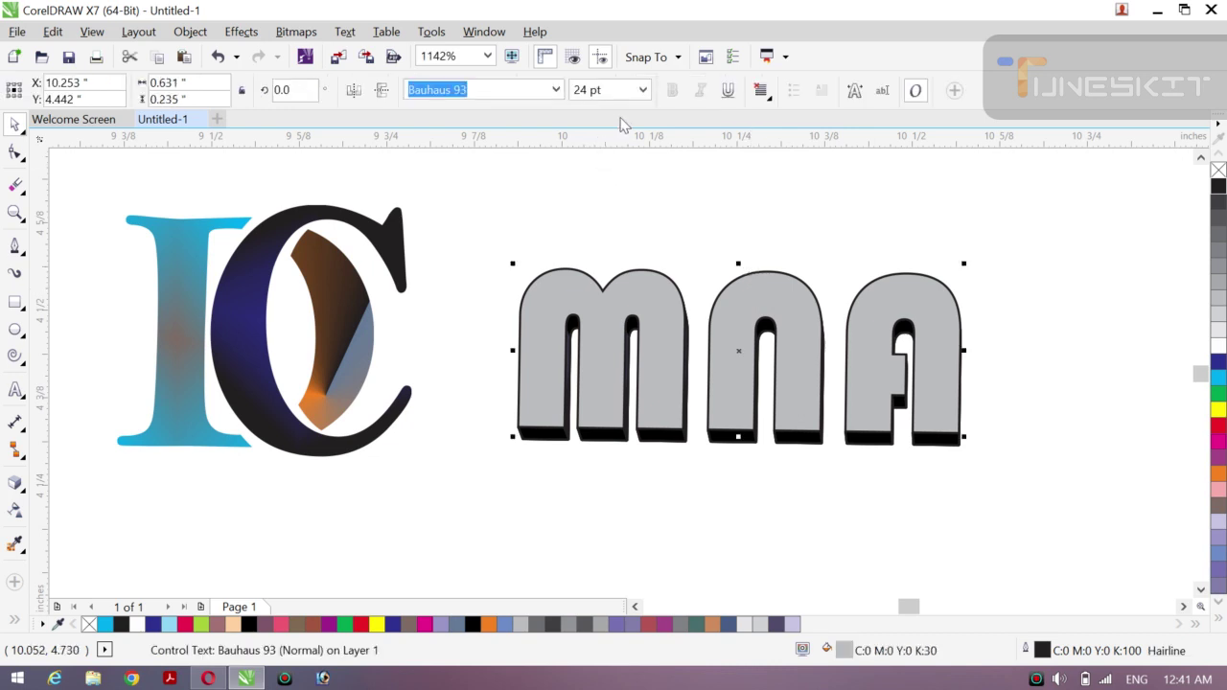
{"action": "left_click", "coordinate": [642, 89]}
{"action": "left_click", "coordinate": [606, 113]}
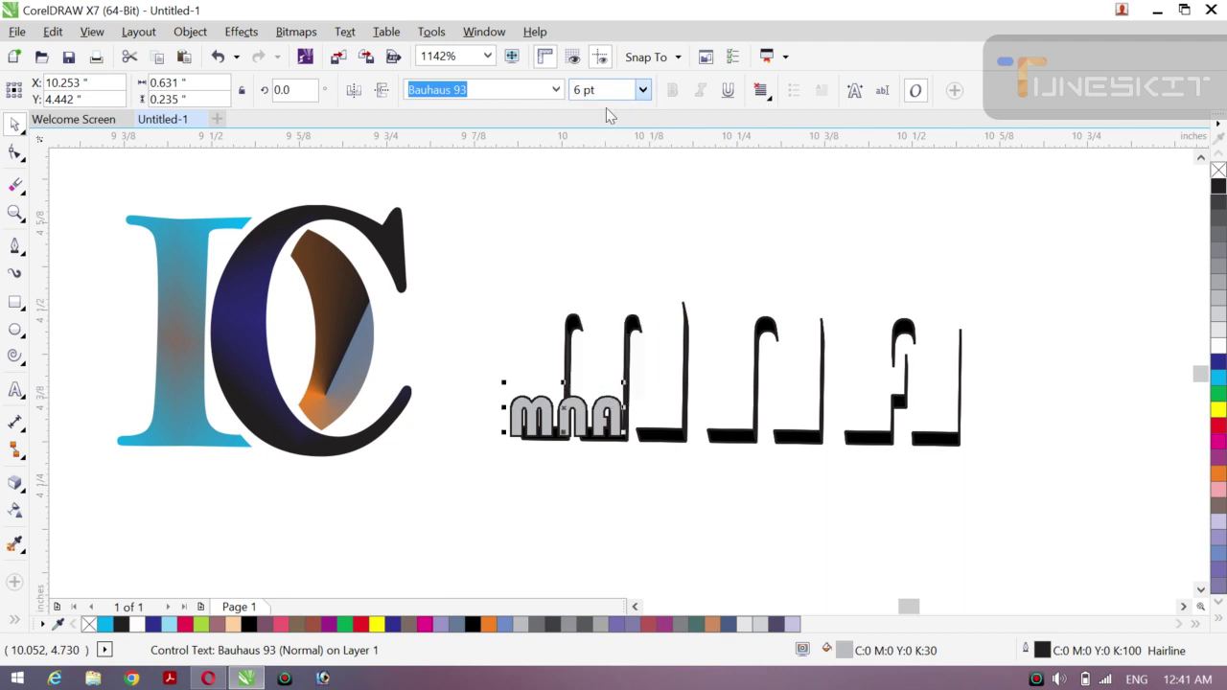
{"action": "key", "text": "ctrl+z"}
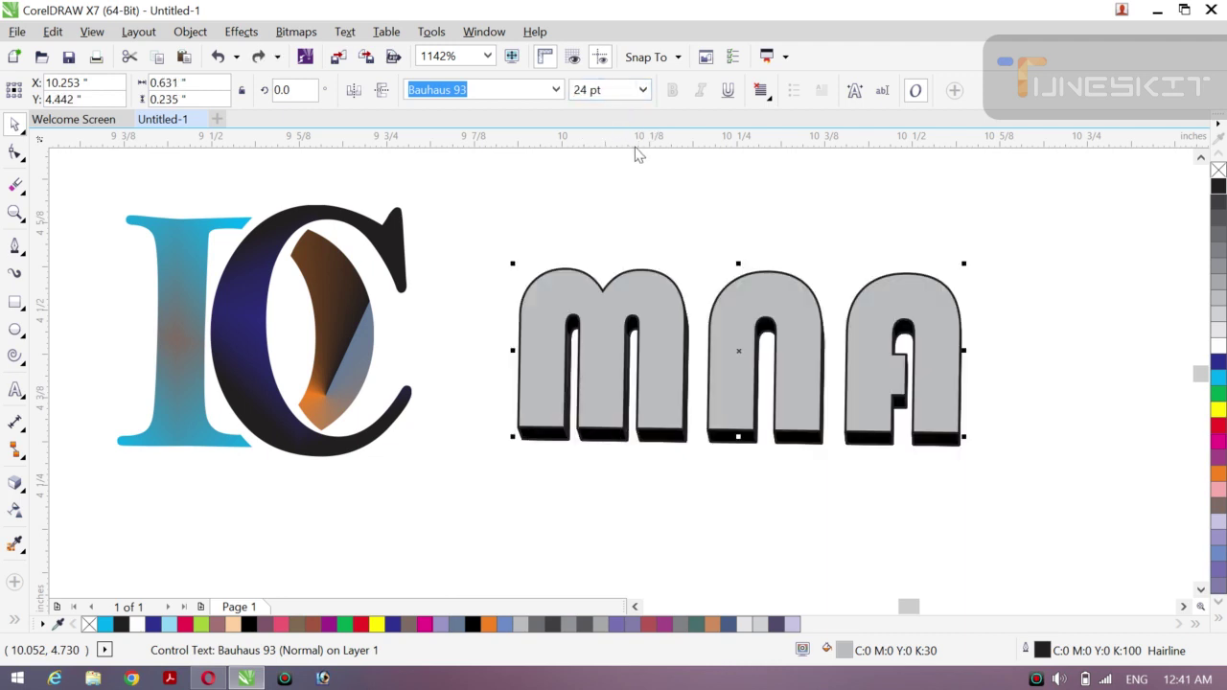
{"action": "left_click", "coordinate": [643, 89]}
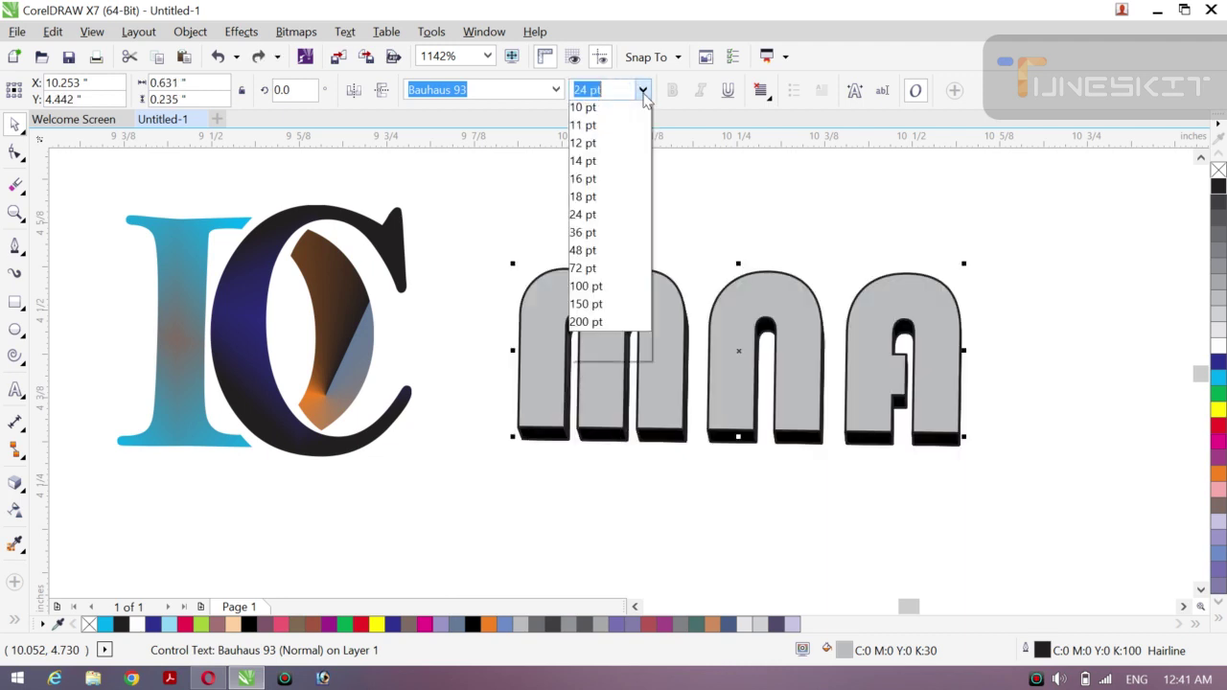
{"action": "left_click", "coordinate": [693, 145]}
{"action": "key", "text": "Escape"}
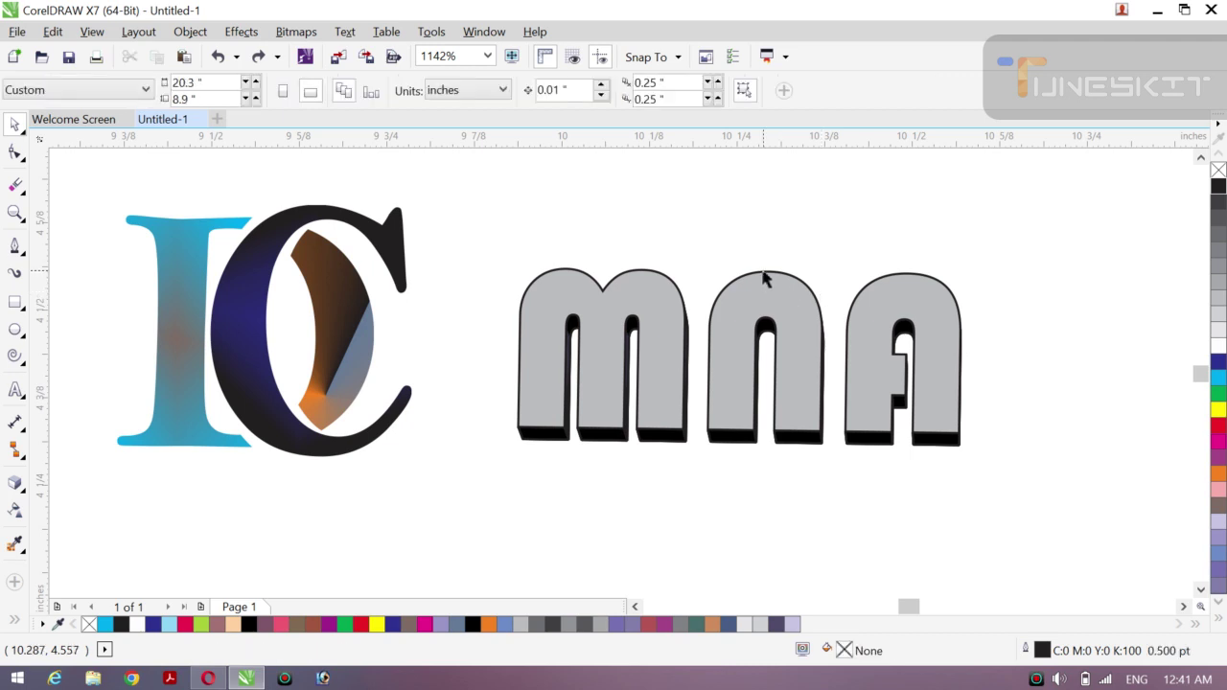
- Move the extruded lettering slightly up and set its outline width to None
{"action": "left_click", "coordinate": [764, 278]}
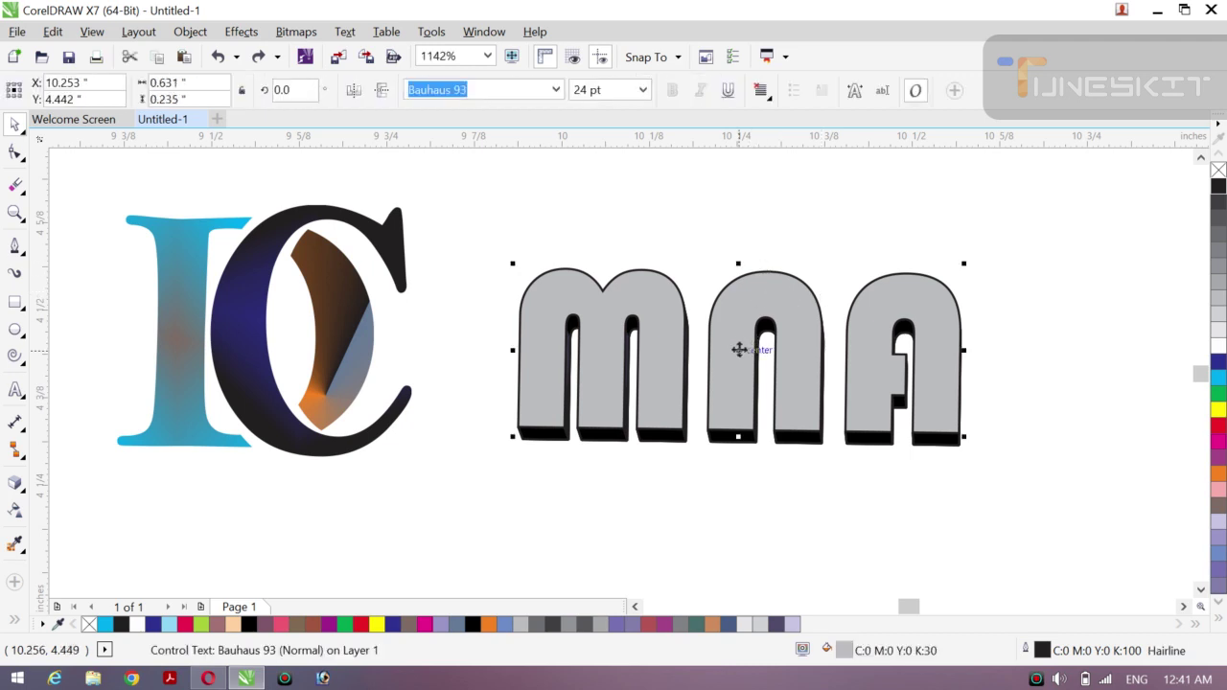
{"action": "left_click_drag", "start_coordinate": [739, 349], "coordinate": [732, 326]}
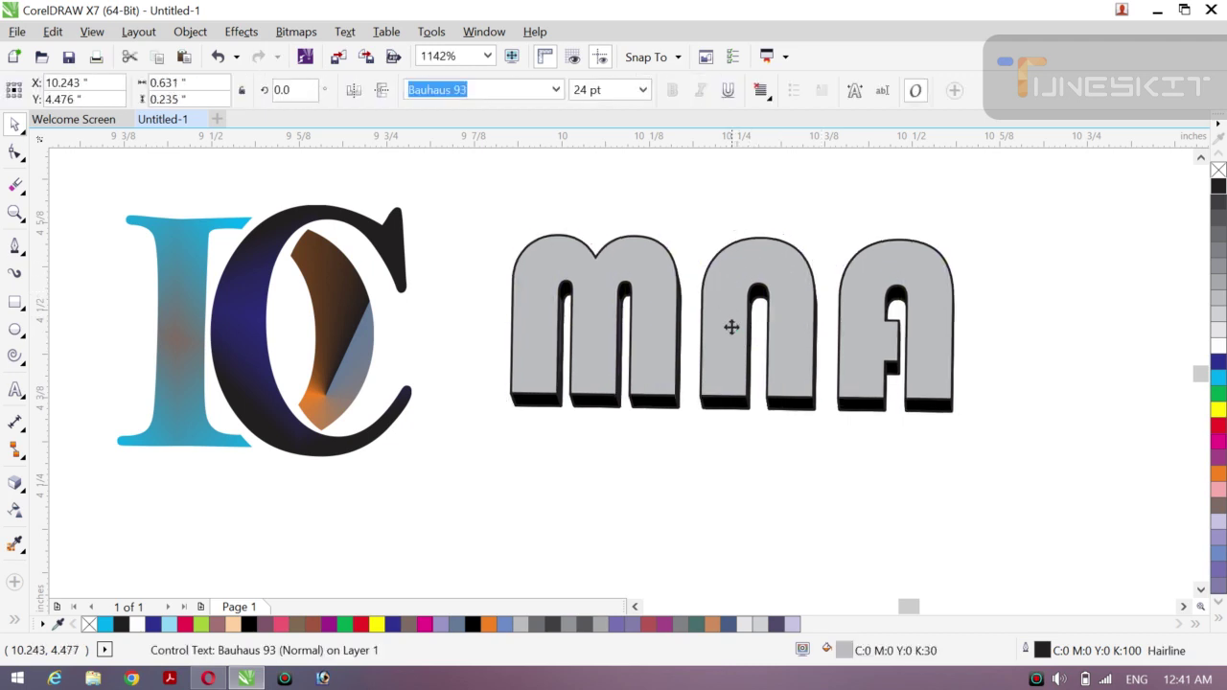
{"action": "double_click", "coordinate": [1039, 652]}
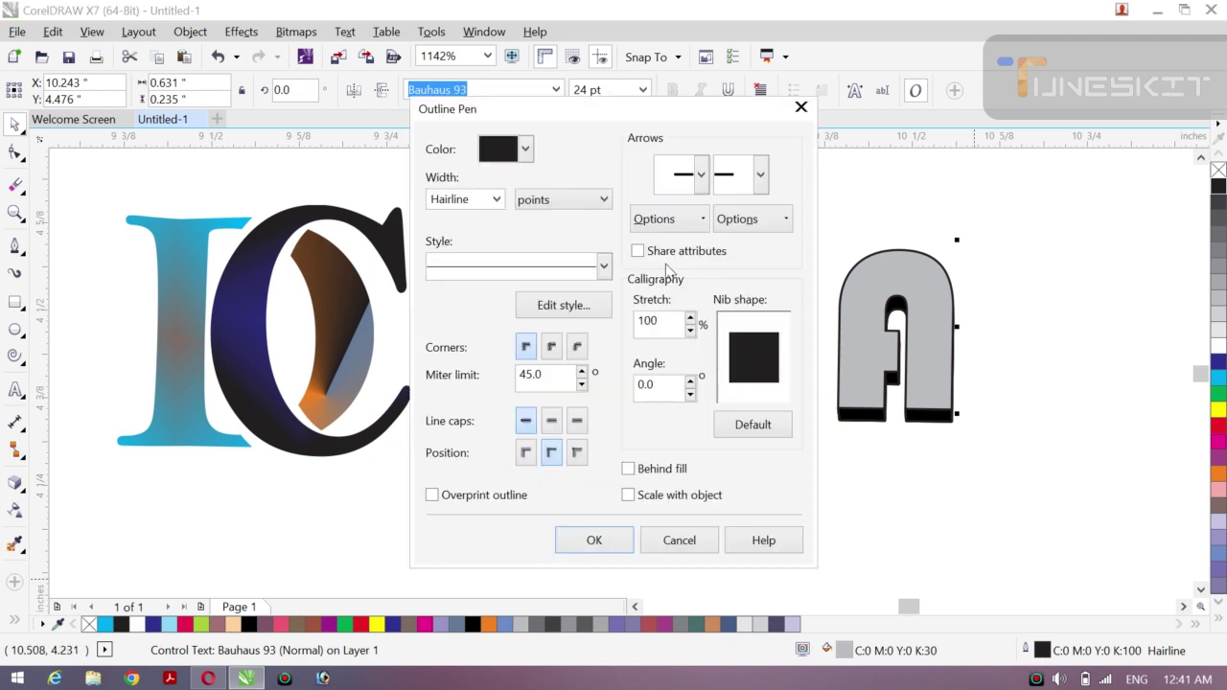
{"action": "left_click", "coordinate": [496, 201]}
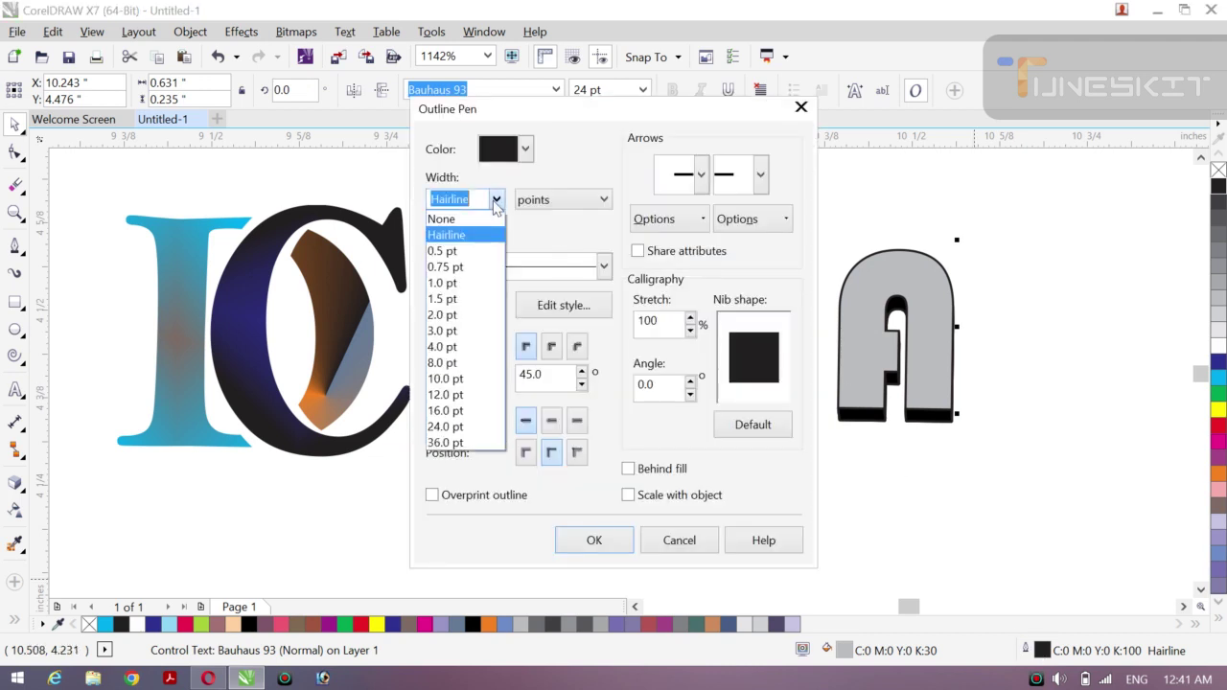
{"action": "left_click", "coordinate": [443, 218]}
{"action": "left_click", "coordinate": [595, 540]}
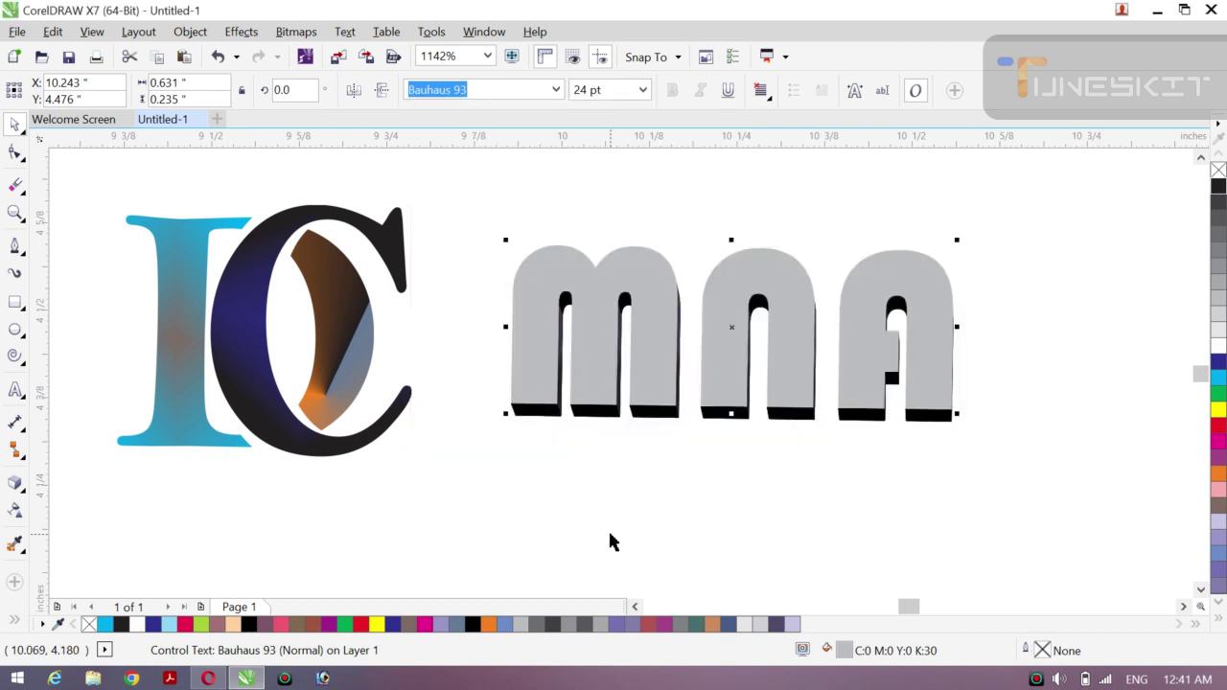
{"action": "left_click", "coordinate": [739, 509]}
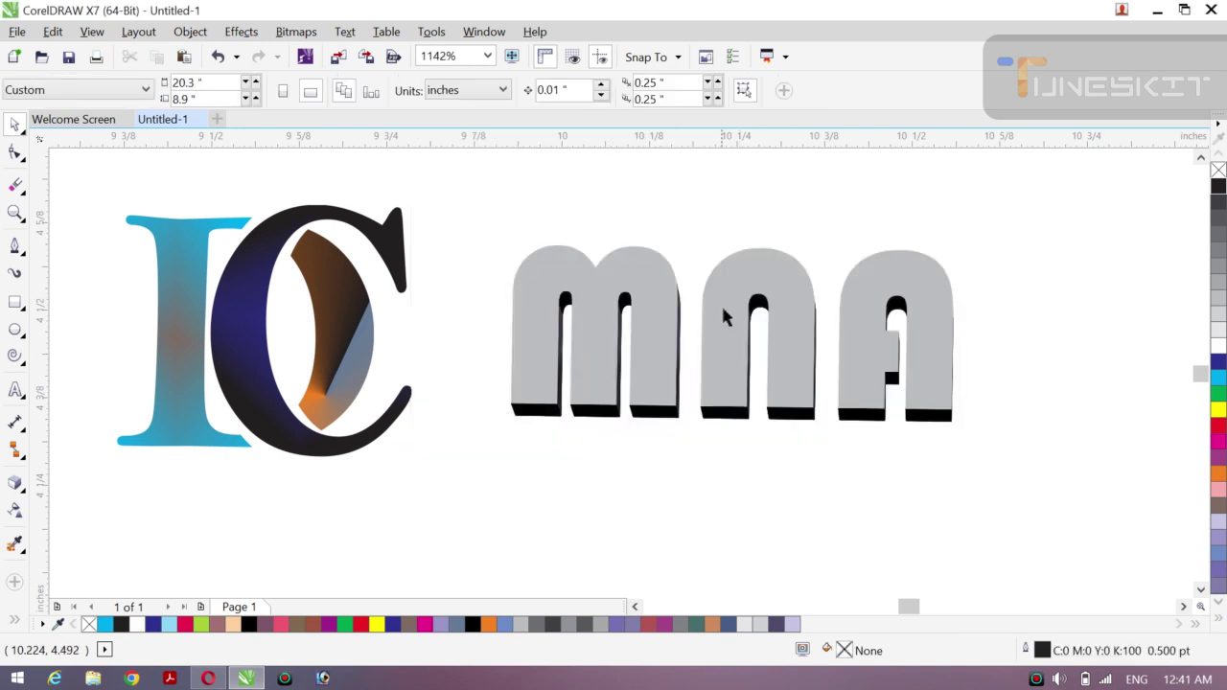
- Shift the extruded lettering slightly closer to the IC logo, to about X 10.216 and Y 4.473 inches
{"action": "left_click", "coordinate": [723, 304]}
{"action": "left_click", "coordinate": [720, 404]}
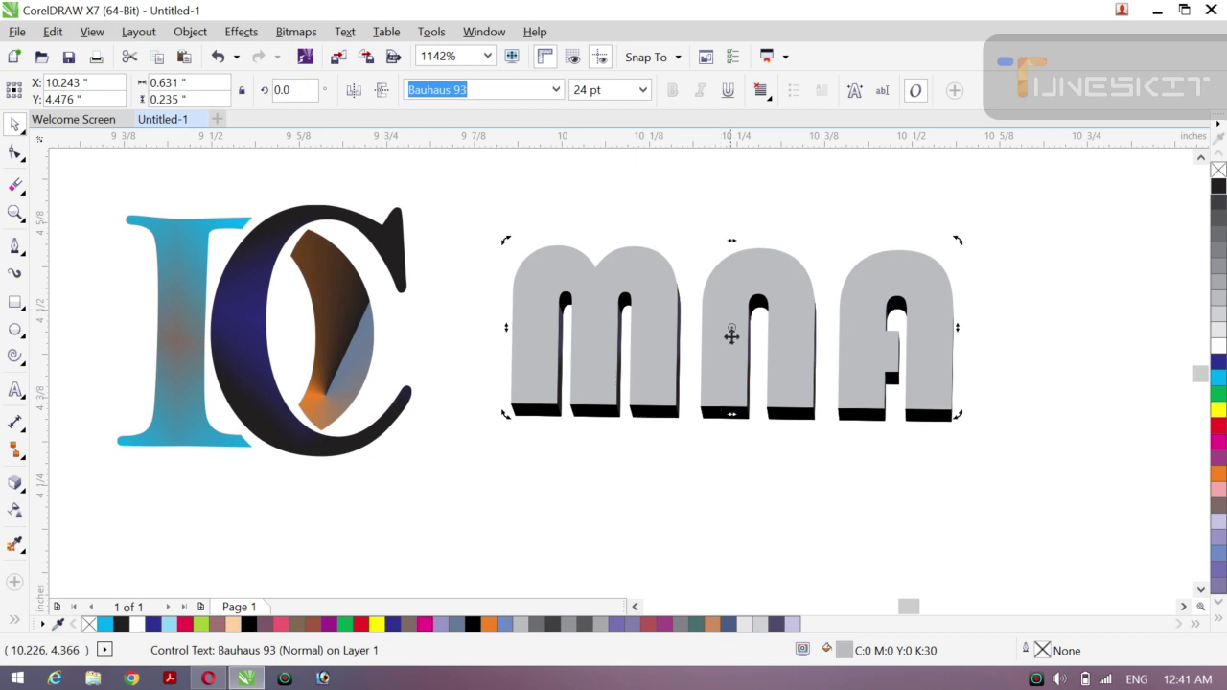
{"action": "left_click", "coordinate": [726, 480]}
{"action": "left_click", "coordinate": [723, 358]}
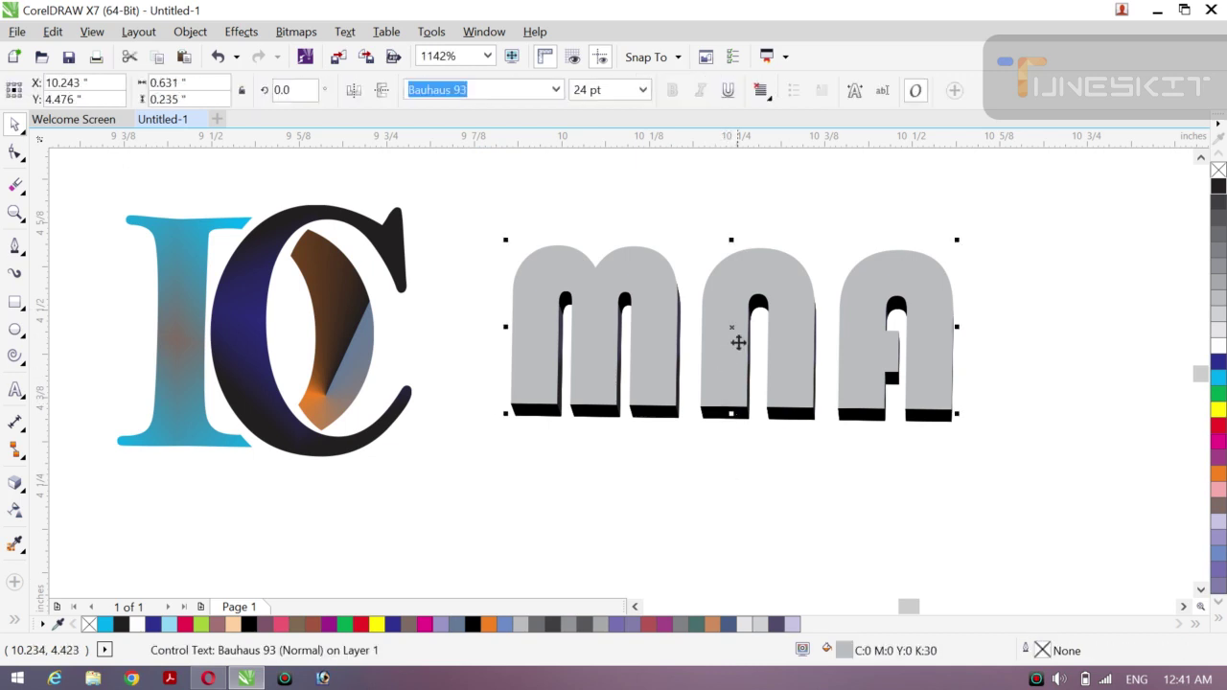
{"action": "left_click_drag", "start_coordinate": [738, 342], "coordinate": [716, 335]}
{"action": "left_click", "coordinate": [716, 335]}
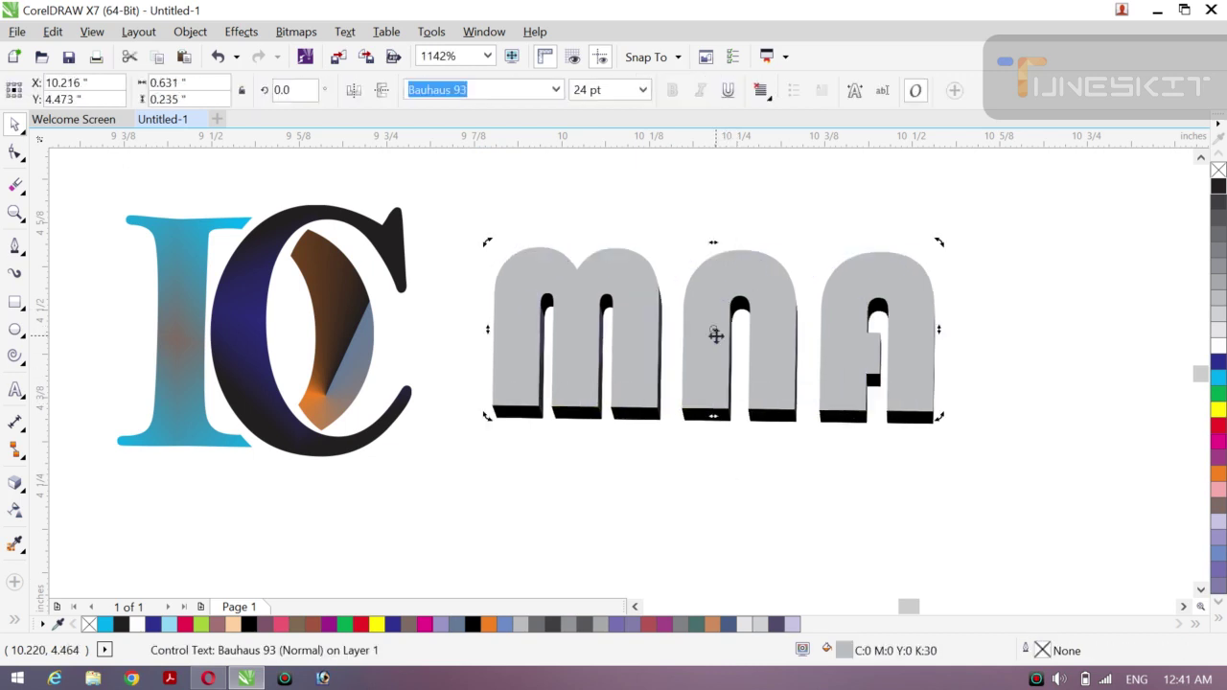
{"action": "left_click", "coordinate": [774, 467]}
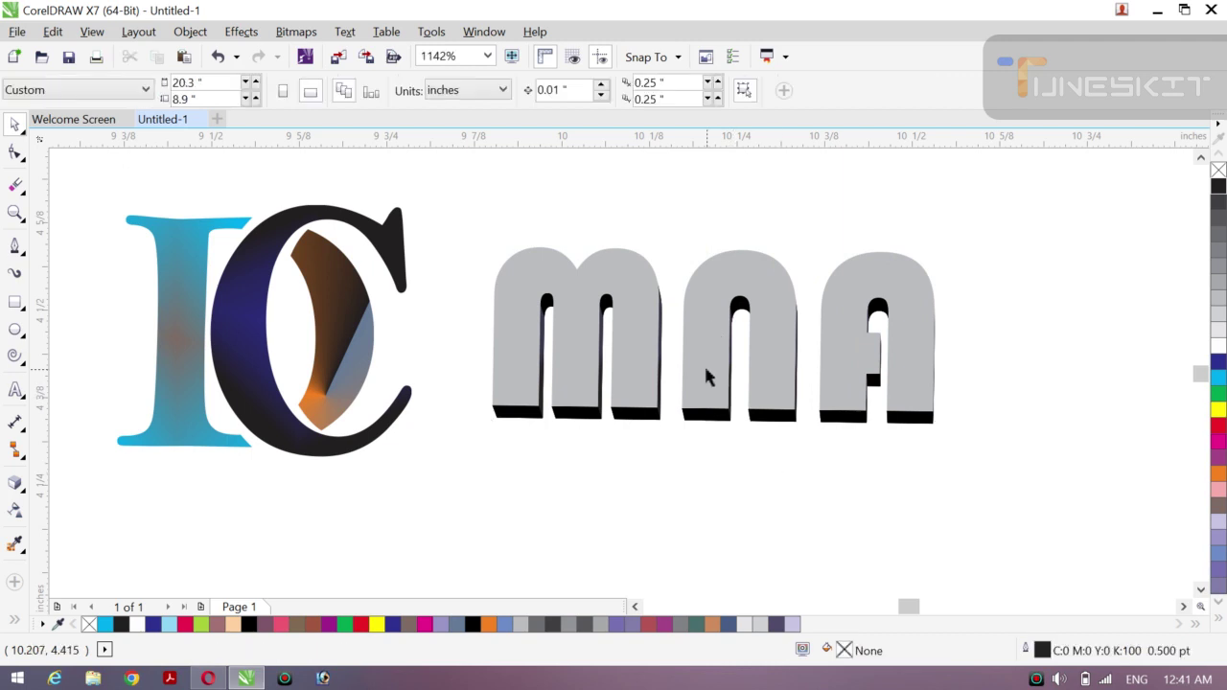
- Break the lettering's extrude group apart to separate the front faces from the extruded sides
{"action": "left_click", "coordinate": [705, 366]}
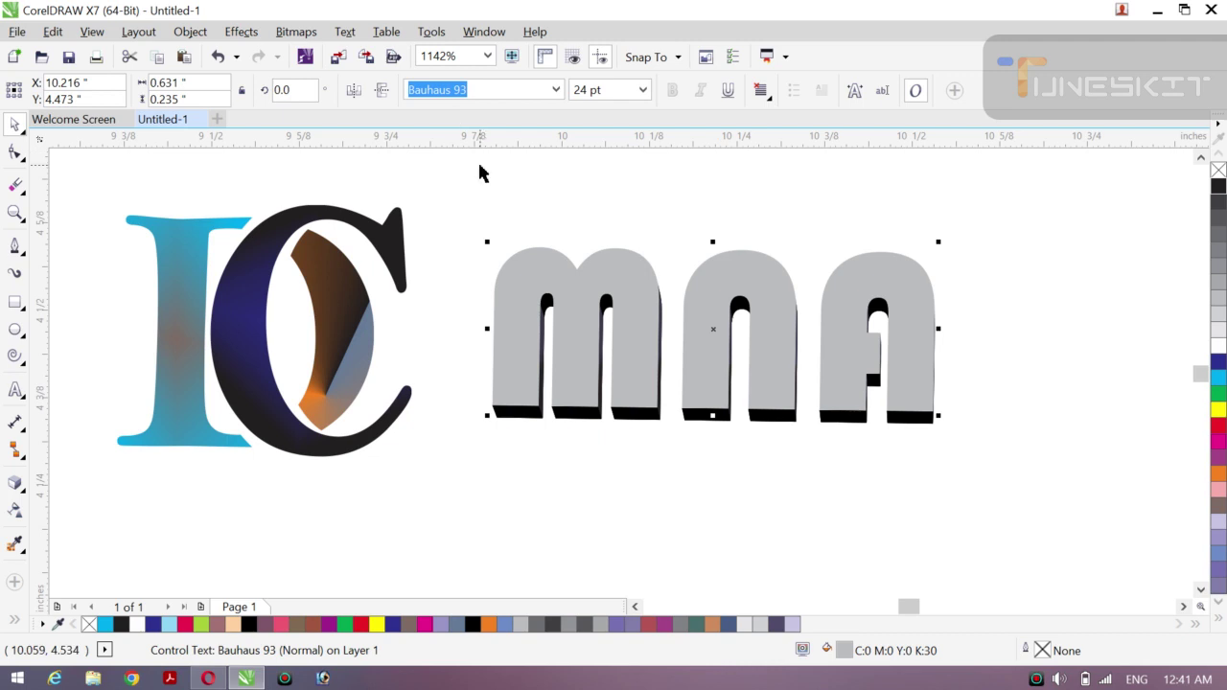
{"action": "left_click", "coordinate": [181, 32]}
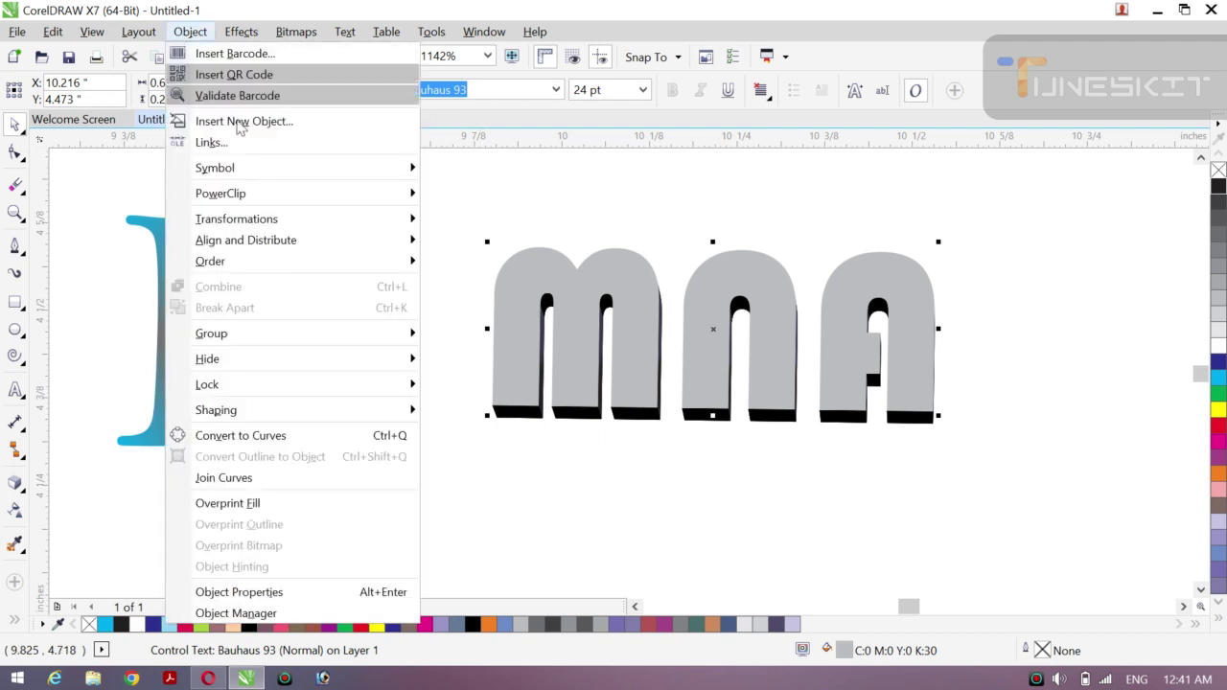
{"action": "left_click", "coordinate": [543, 441]}
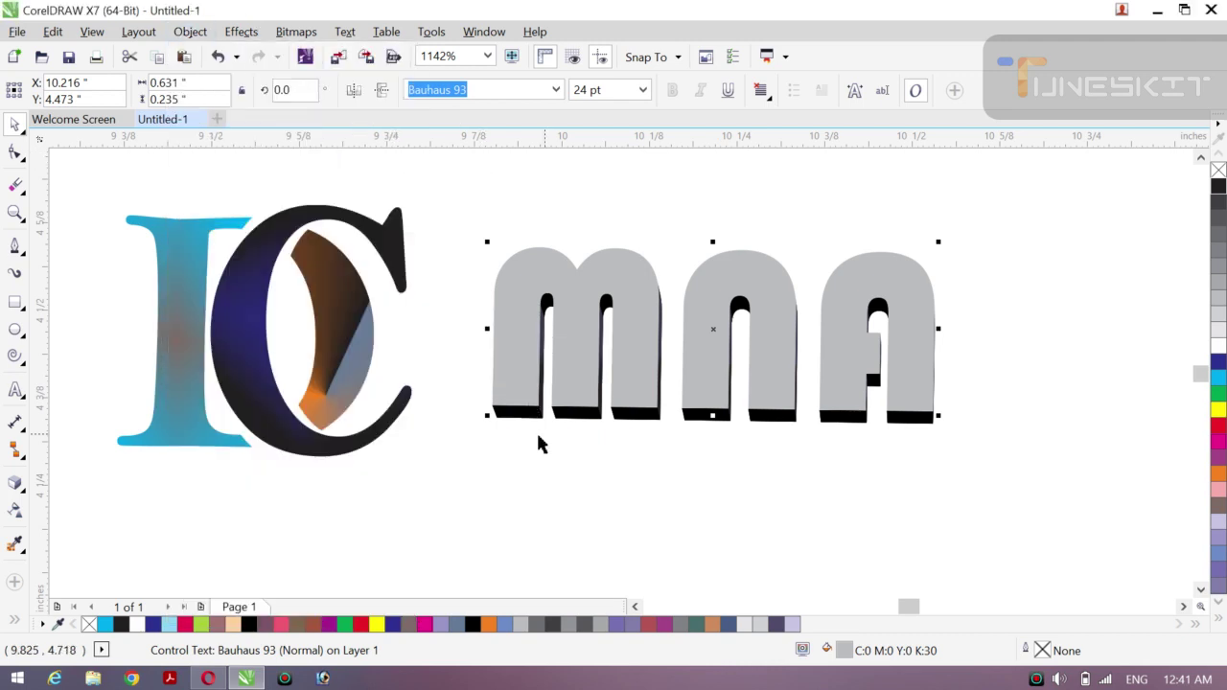
{"action": "left_click", "coordinate": [15, 483]}
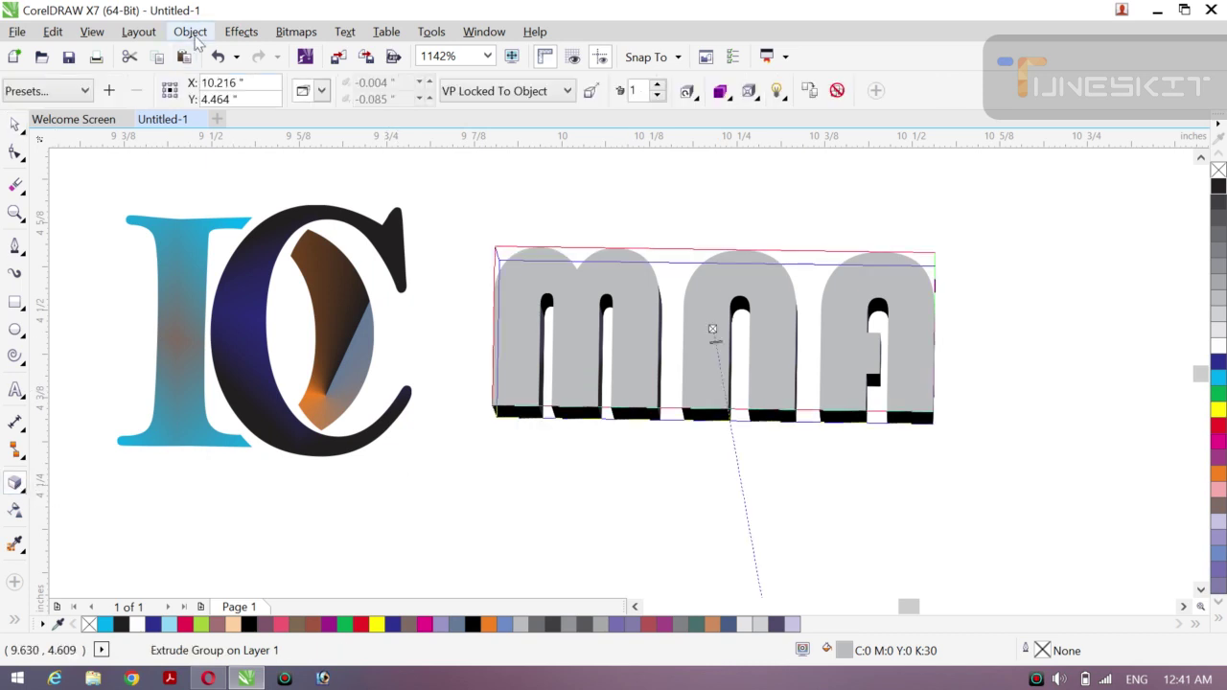
{"action": "left_click", "coordinate": [190, 31]}
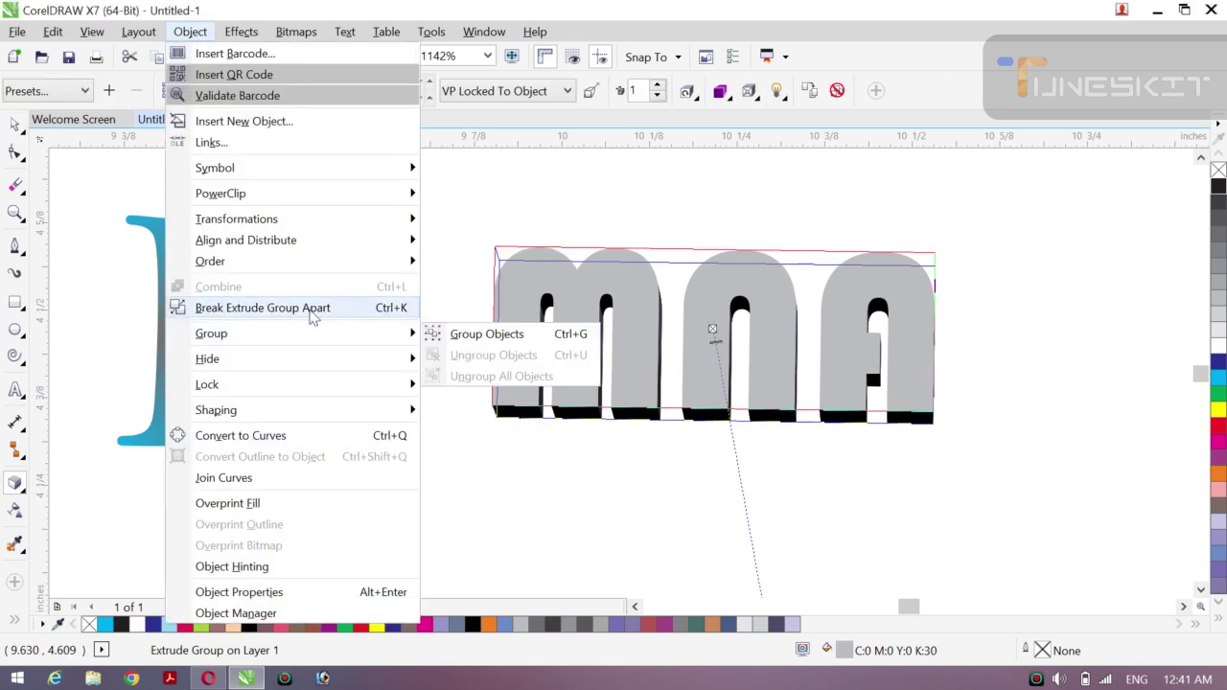
{"action": "left_click", "coordinate": [309, 308]}
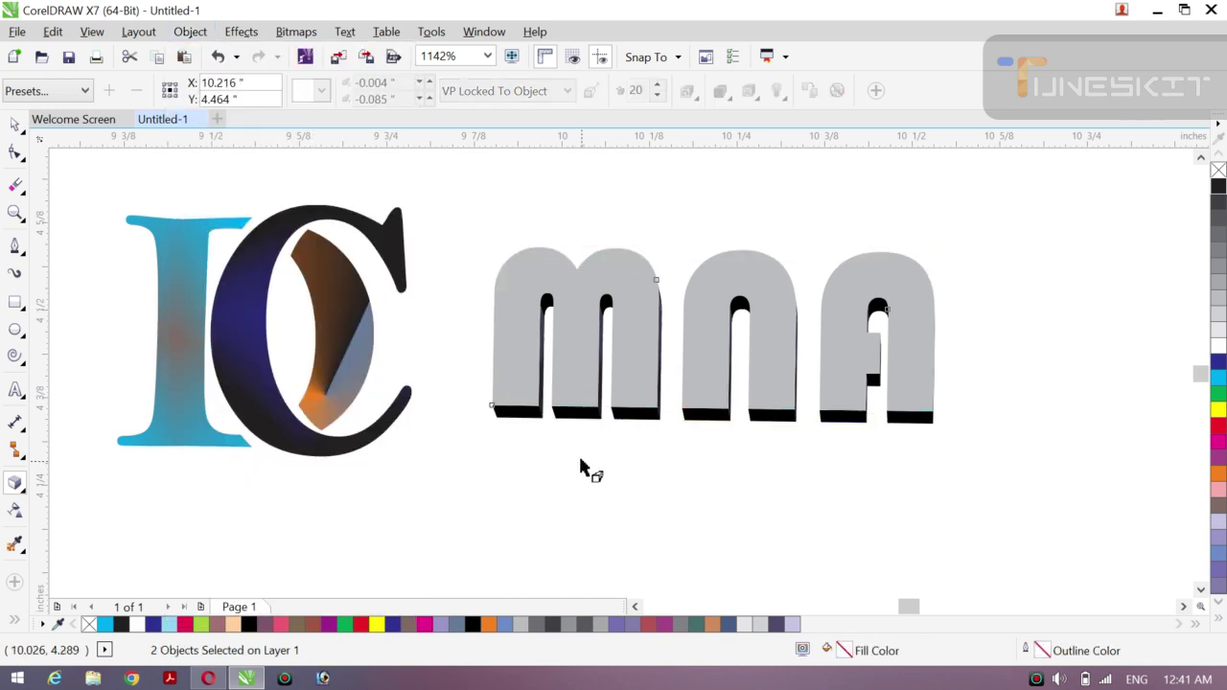
{"action": "left_click", "coordinate": [578, 454]}
- Try a new freehand extrusion on the separated front faces of the lettering and undo it
{"action": "left_click", "coordinate": [628, 361]}
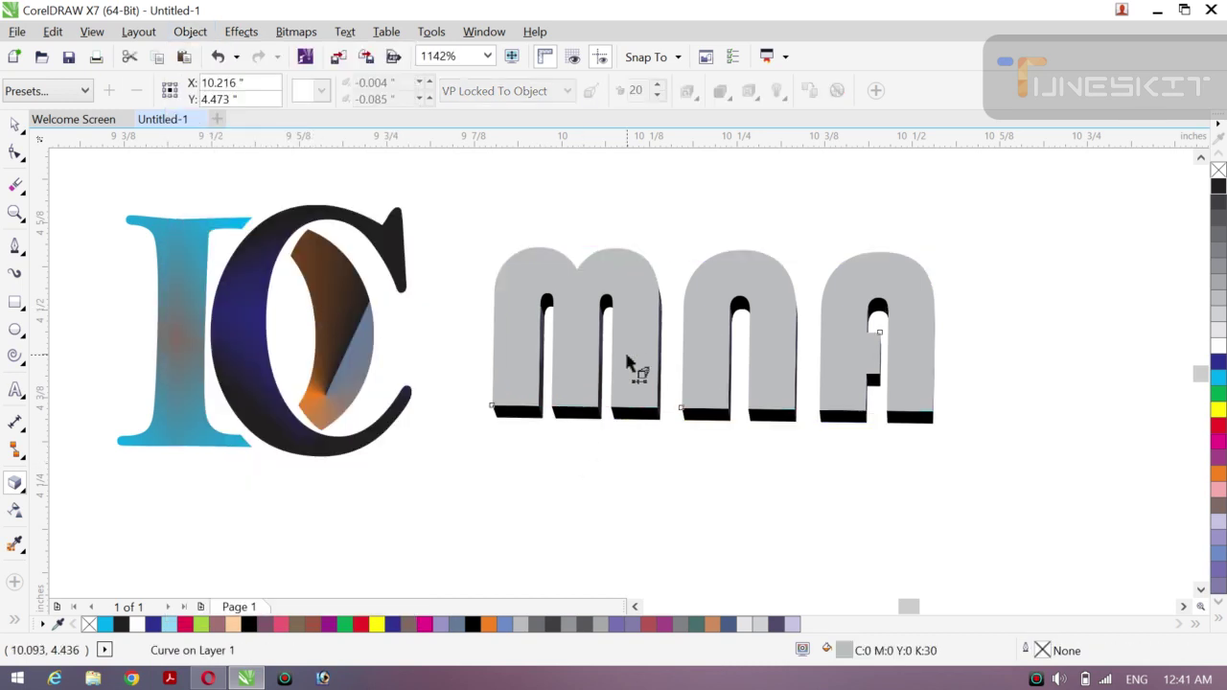
{"action": "left_click_drag", "start_coordinate": [630, 282], "coordinate": [628, 286]}
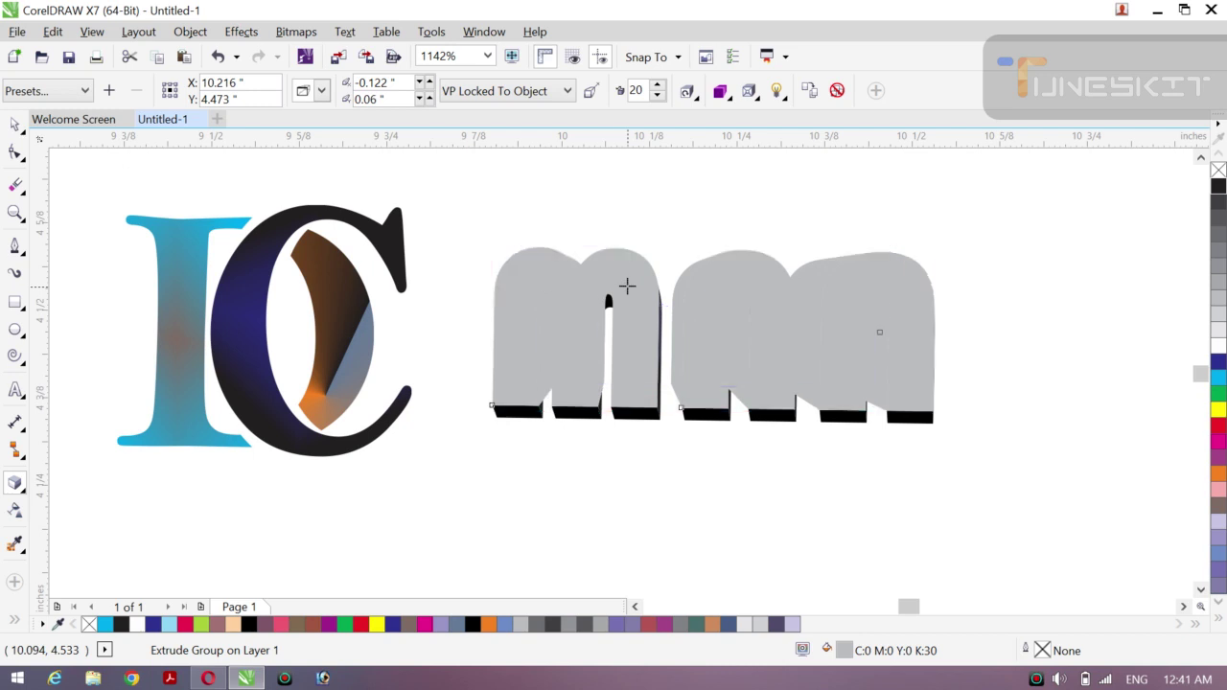
{"action": "key", "text": "ctrl+z"}
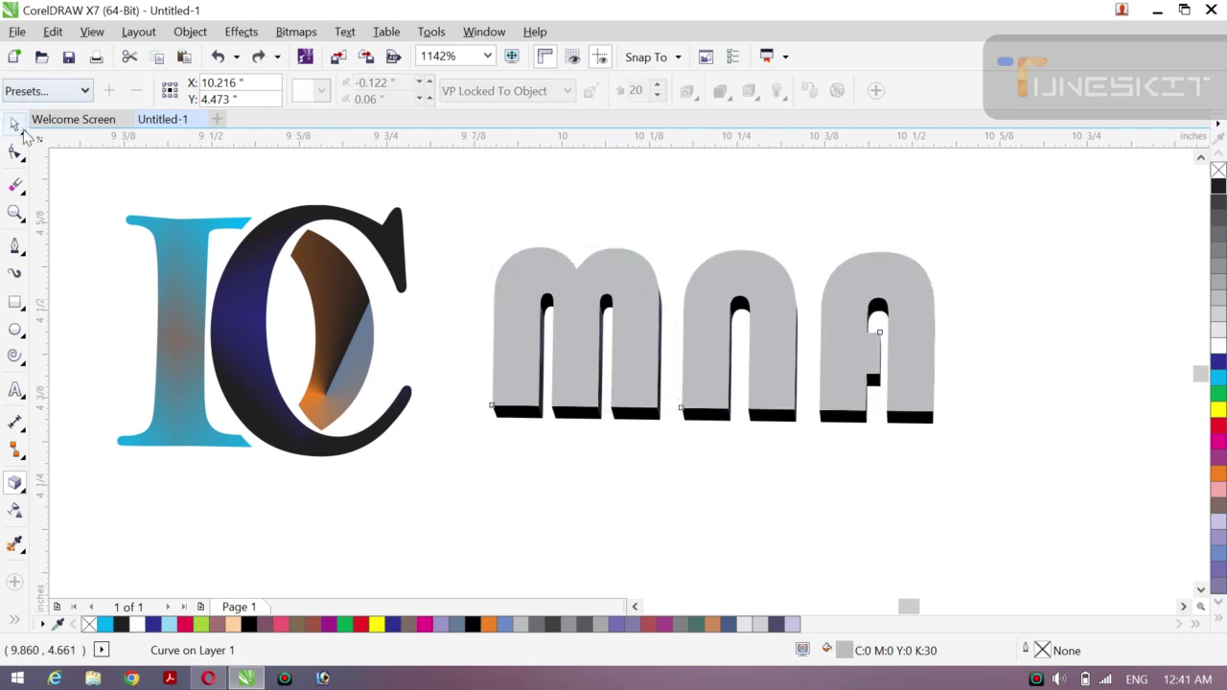
- Try moving the grey front faces up off the black extruded sides and undo the move
{"action": "left_click", "coordinate": [14, 125]}
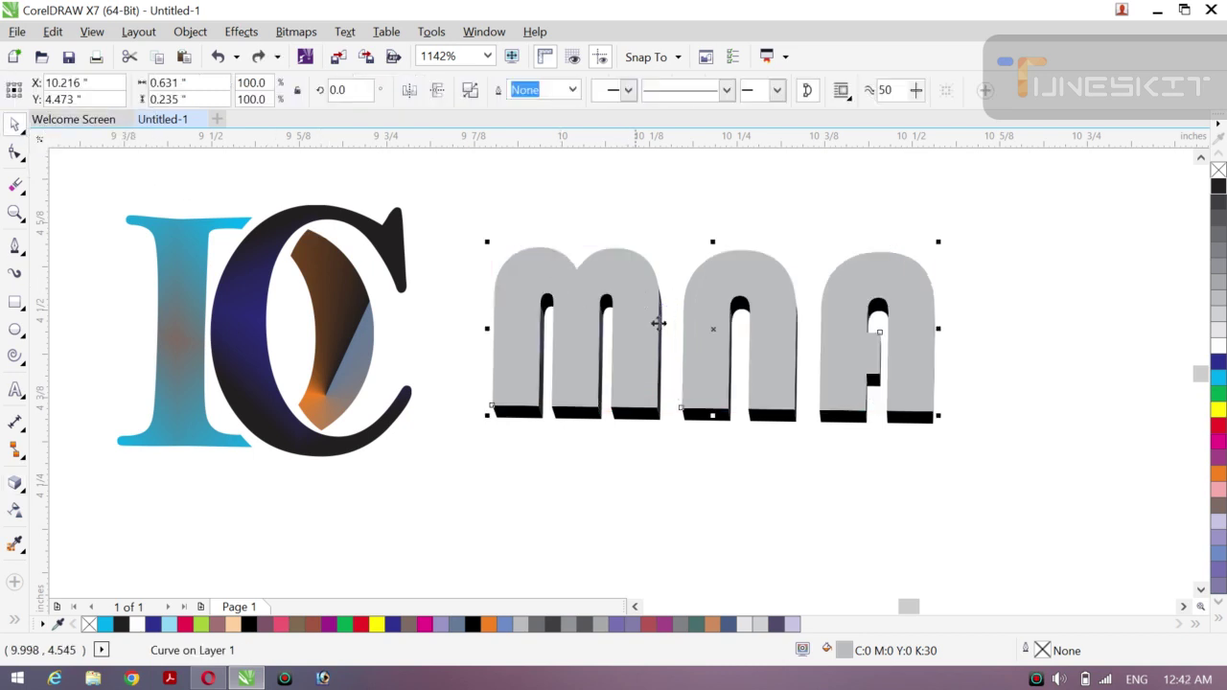
{"action": "left_click_drag", "start_coordinate": [682, 347], "coordinate": [689, 279]}
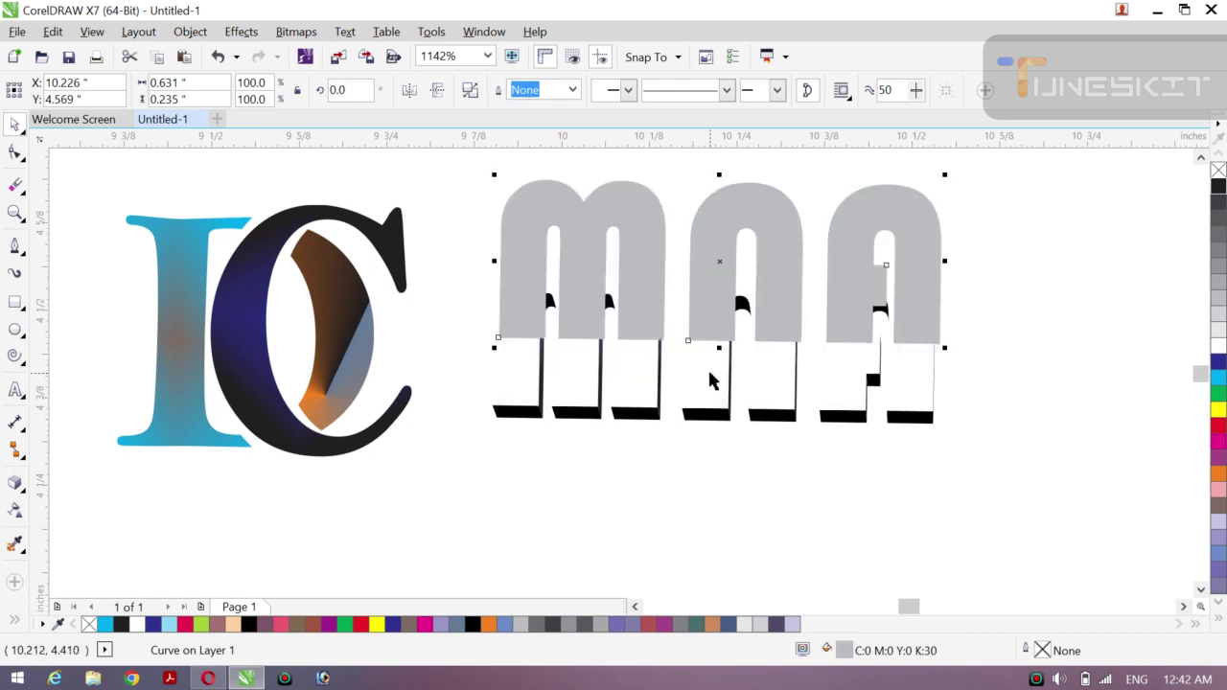
{"action": "key", "text": "ctrl+z"}
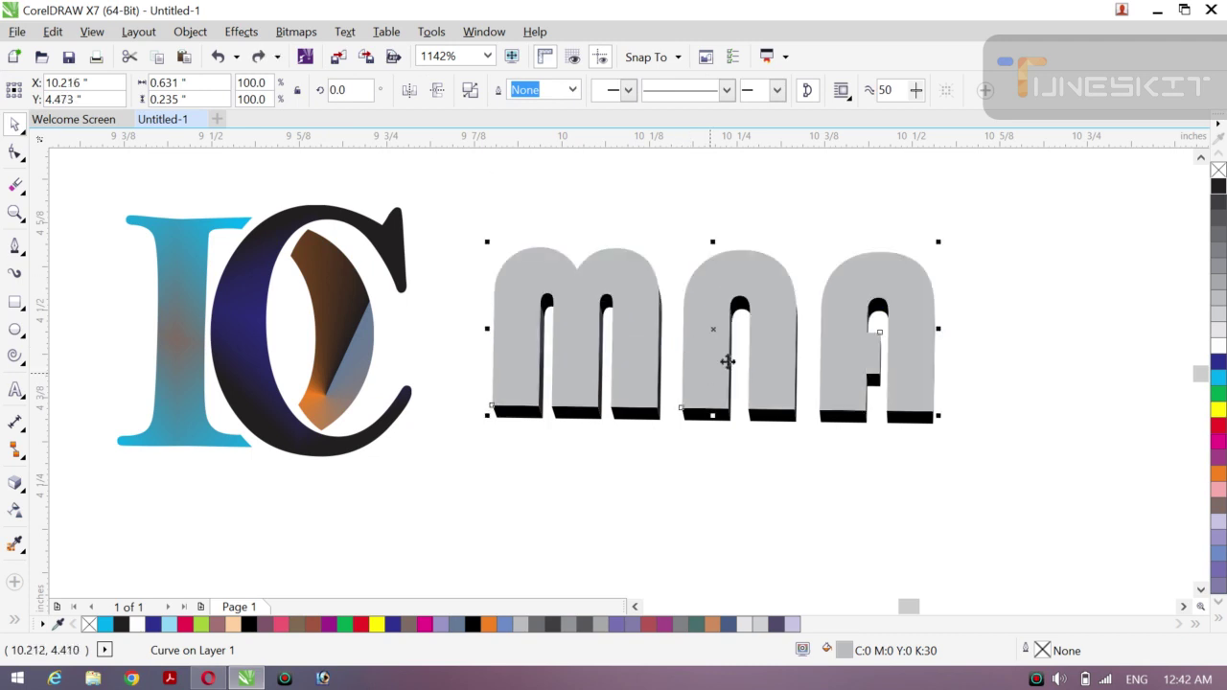
- Try yellow on the lettering's front faces and replace it with a black fill
{"action": "left_click", "coordinate": [1219, 410]}
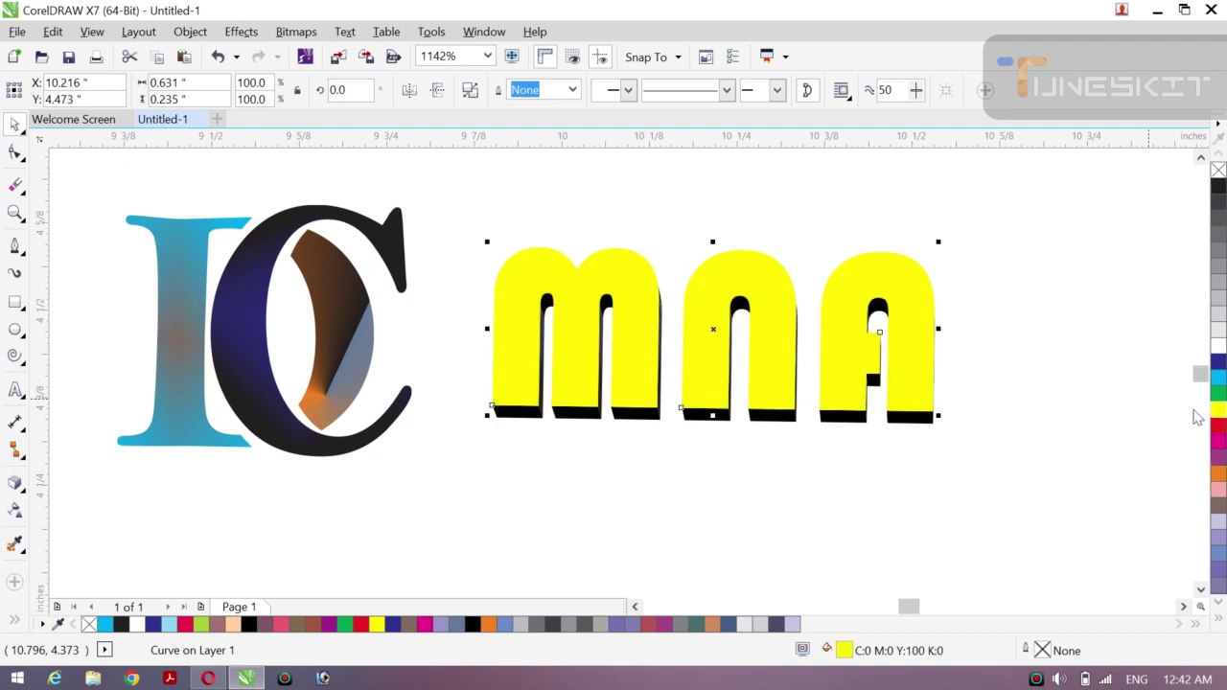
{"action": "left_click", "coordinate": [1219, 186]}
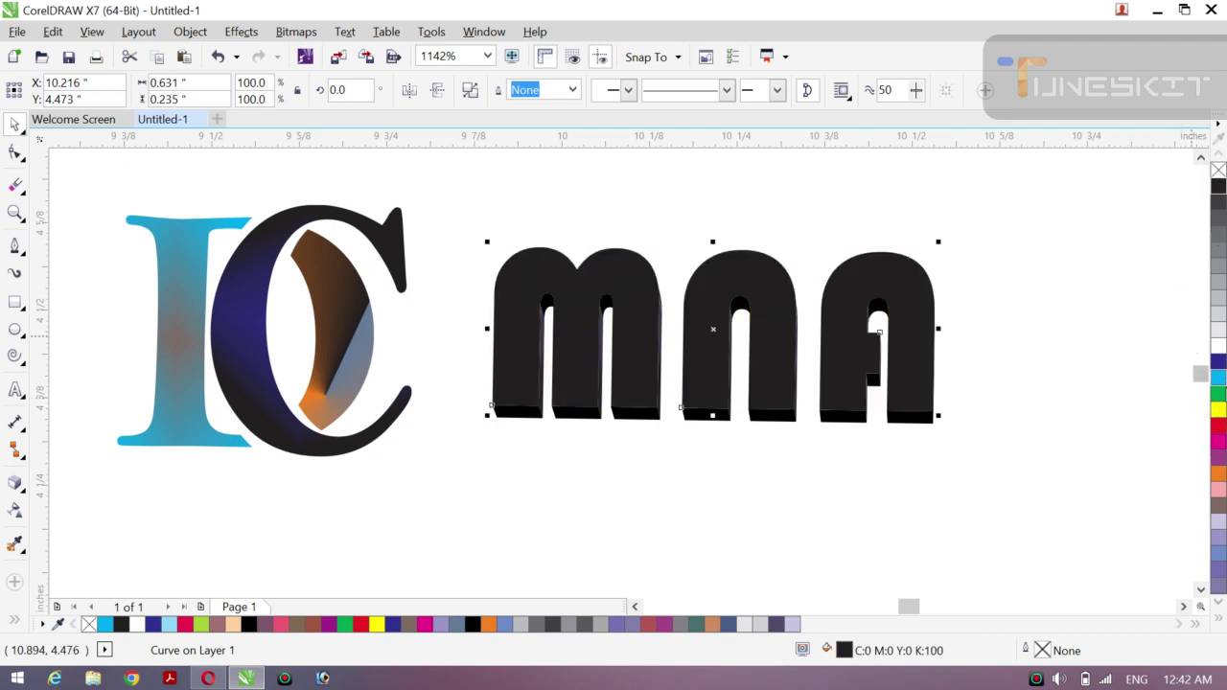
- Try a green fill on the lettering's front faces and undo the recent fills back to grey
{"action": "left_click", "coordinate": [1220, 394]}
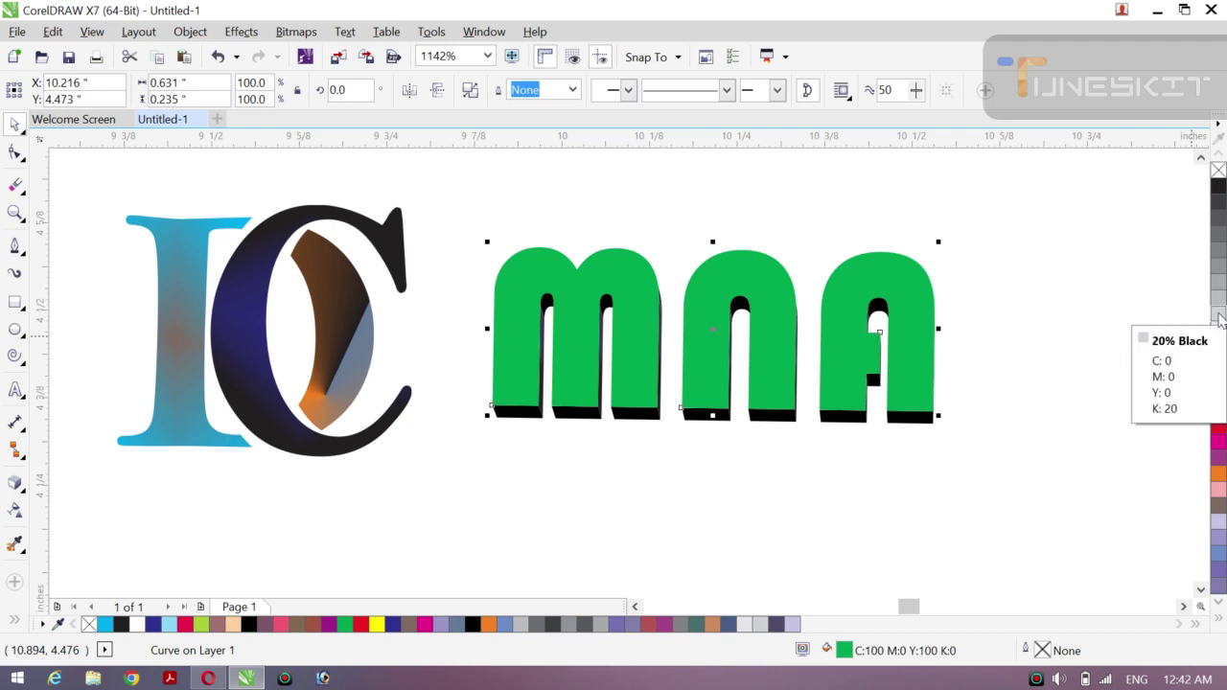
{"action": "key", "text": "ctrl+z"}
{"action": "key", "text": "ctrl+z"}
{"action": "key", "text": "ctrl+z"}
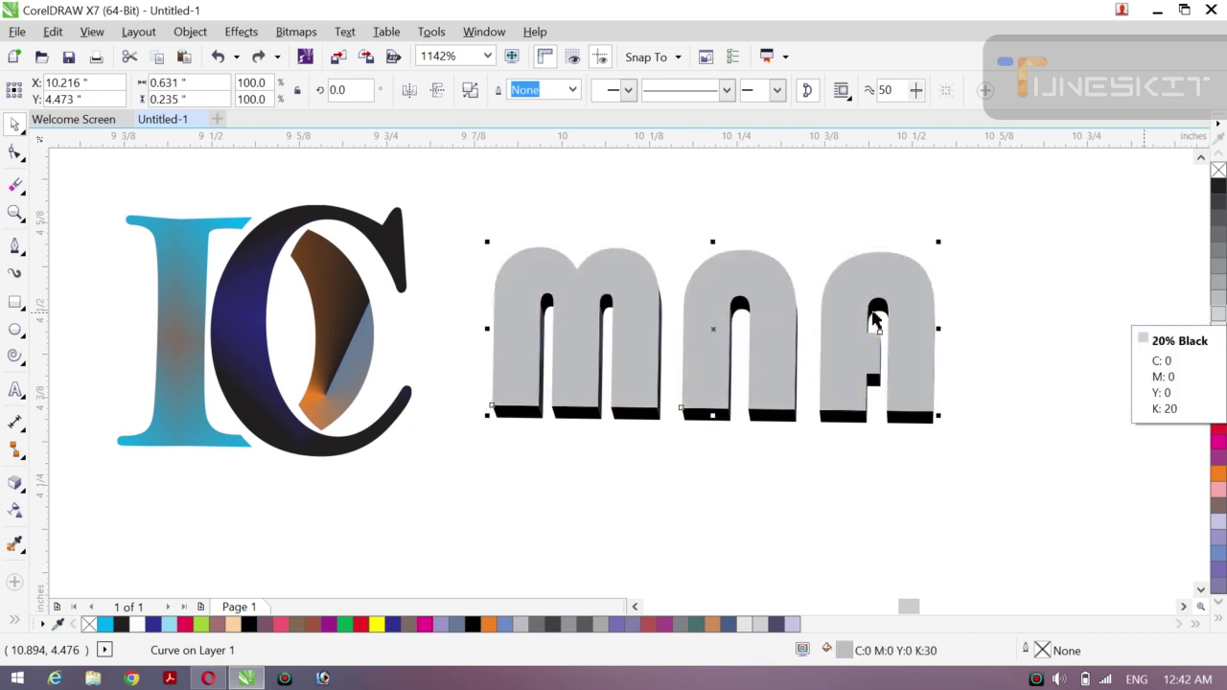
- Apply a linear fountain fill across the lettering's front faces, ending in medium grey over the last letter, with a 20% Black intermediate node
{"action": "key", "text": "g"}
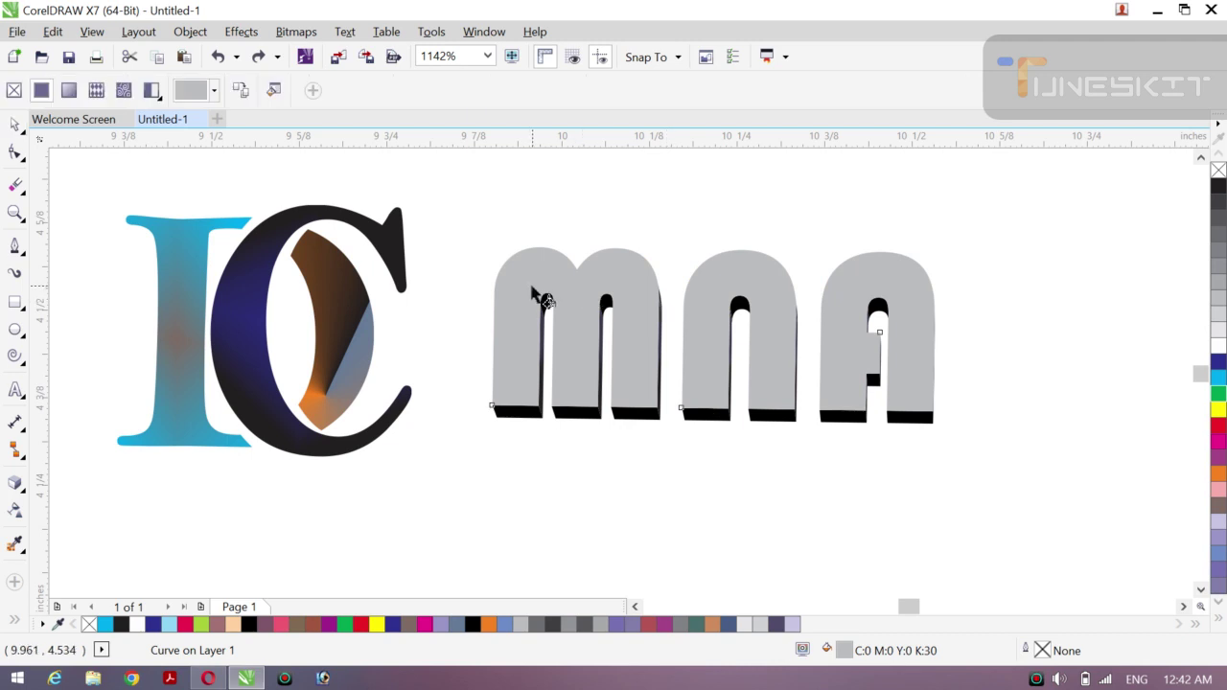
{"action": "left_click", "coordinate": [757, 326]}
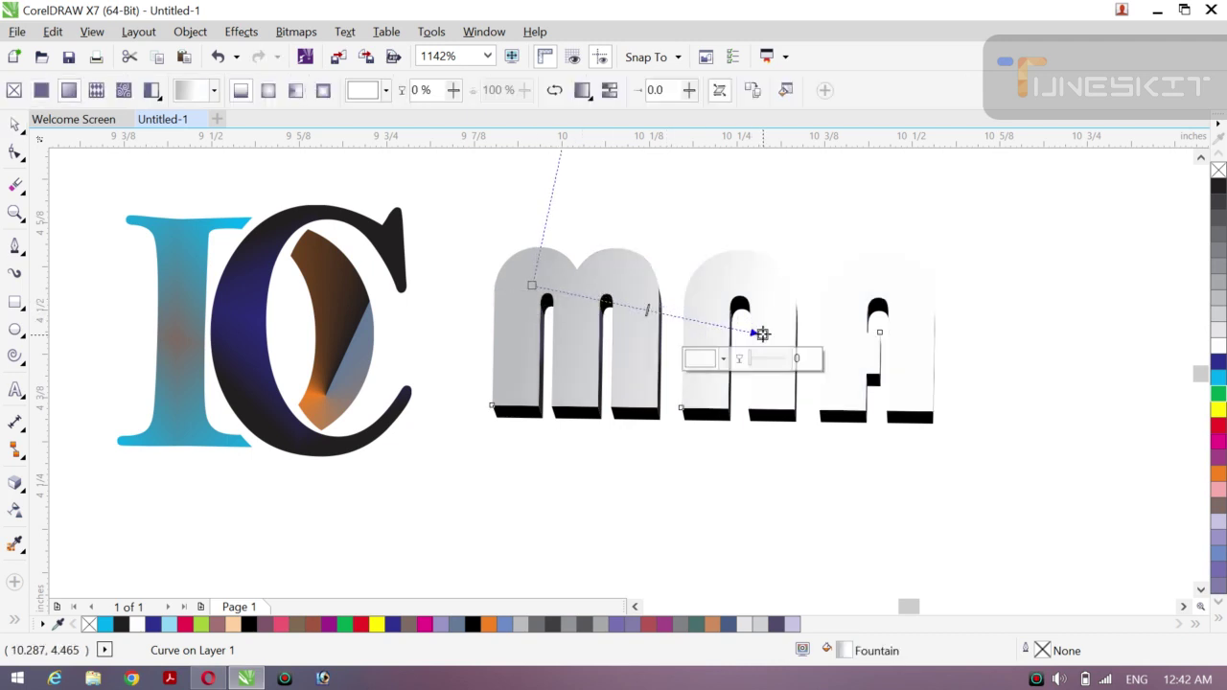
{"action": "left_click_drag", "start_coordinate": [779, 335], "coordinate": [910, 359]}
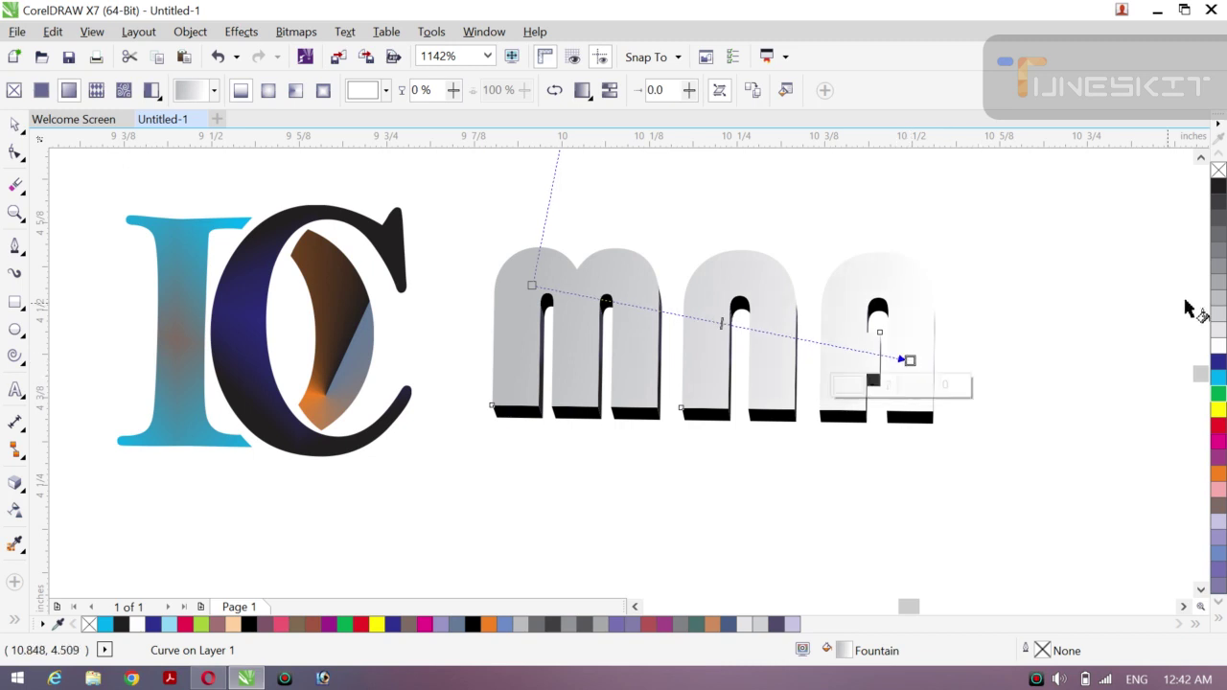
{"action": "left_click_drag", "start_coordinate": [1216, 272], "coordinate": [910, 360]}
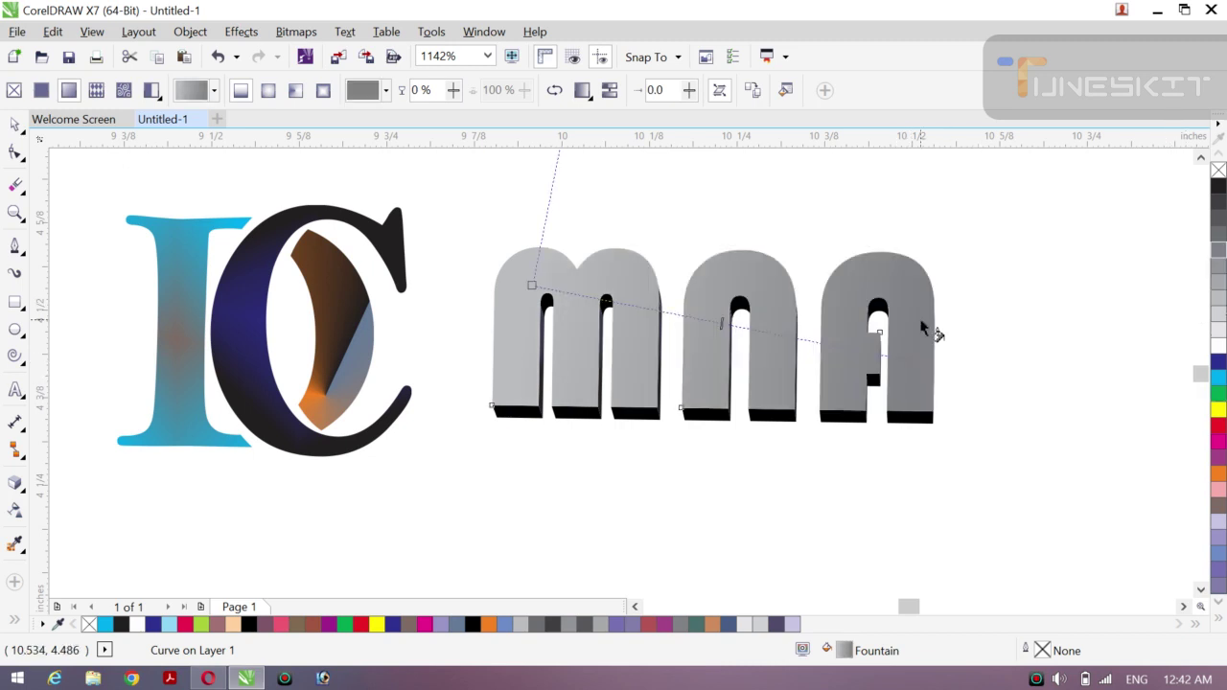
{"action": "double_click", "coordinate": [846, 347]}
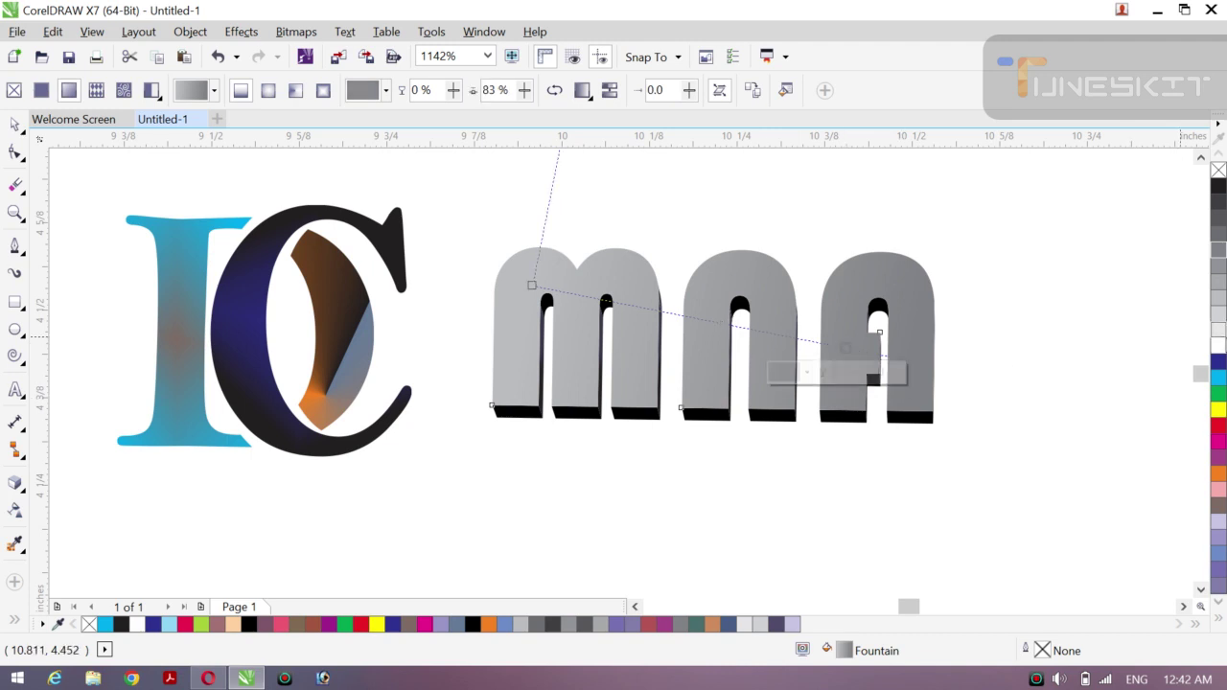
{"action": "left_click", "coordinate": [1219, 317]}
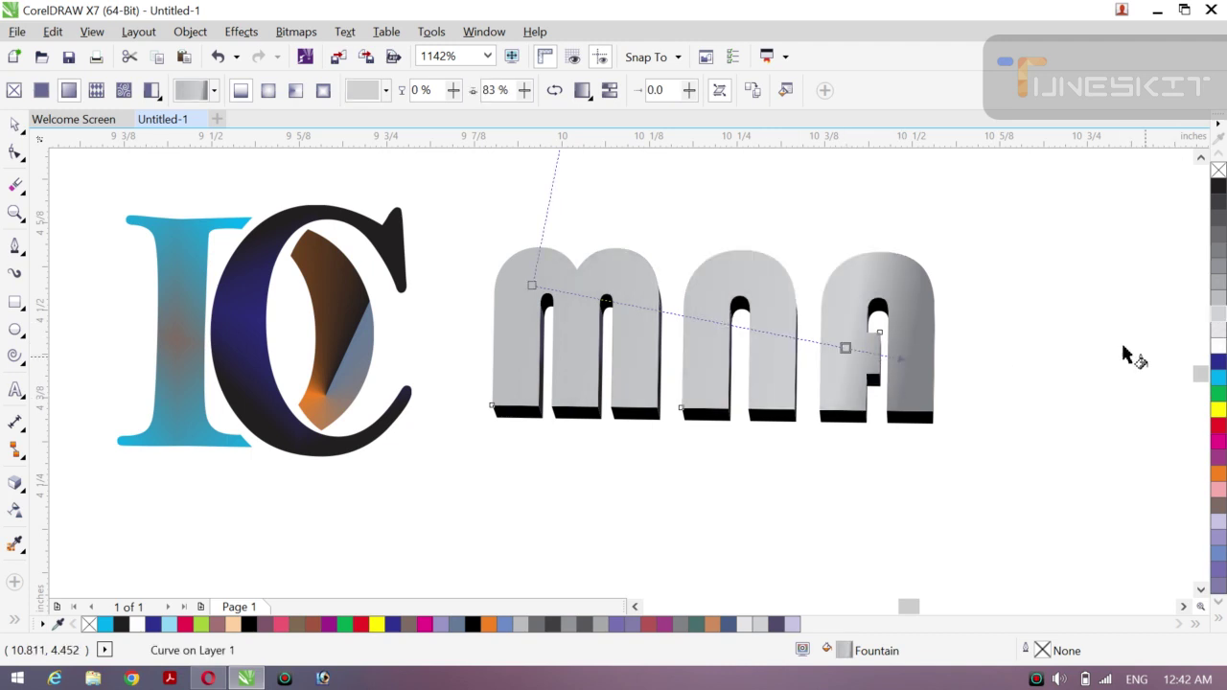
- Change the front faces' fountain fill to conical and reposition its centre below and beside the last letter
{"action": "left_click", "coordinate": [296, 90]}
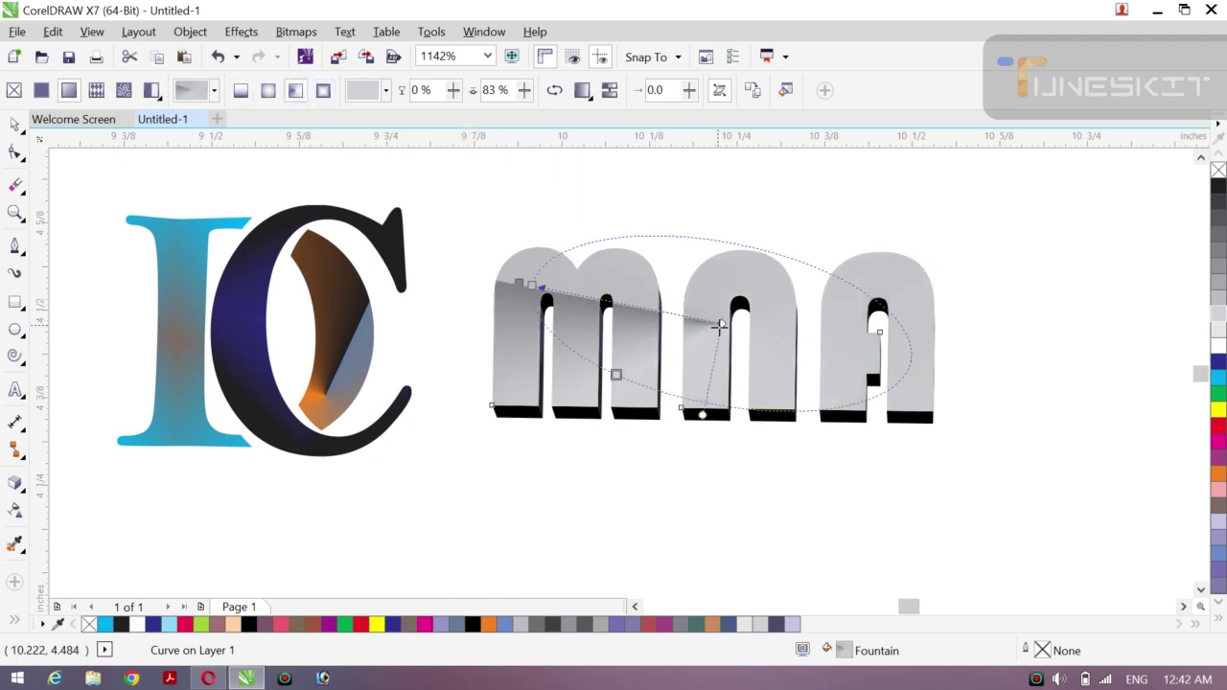
{"action": "left_click_drag", "start_coordinate": [721, 324], "coordinate": [830, 302]}
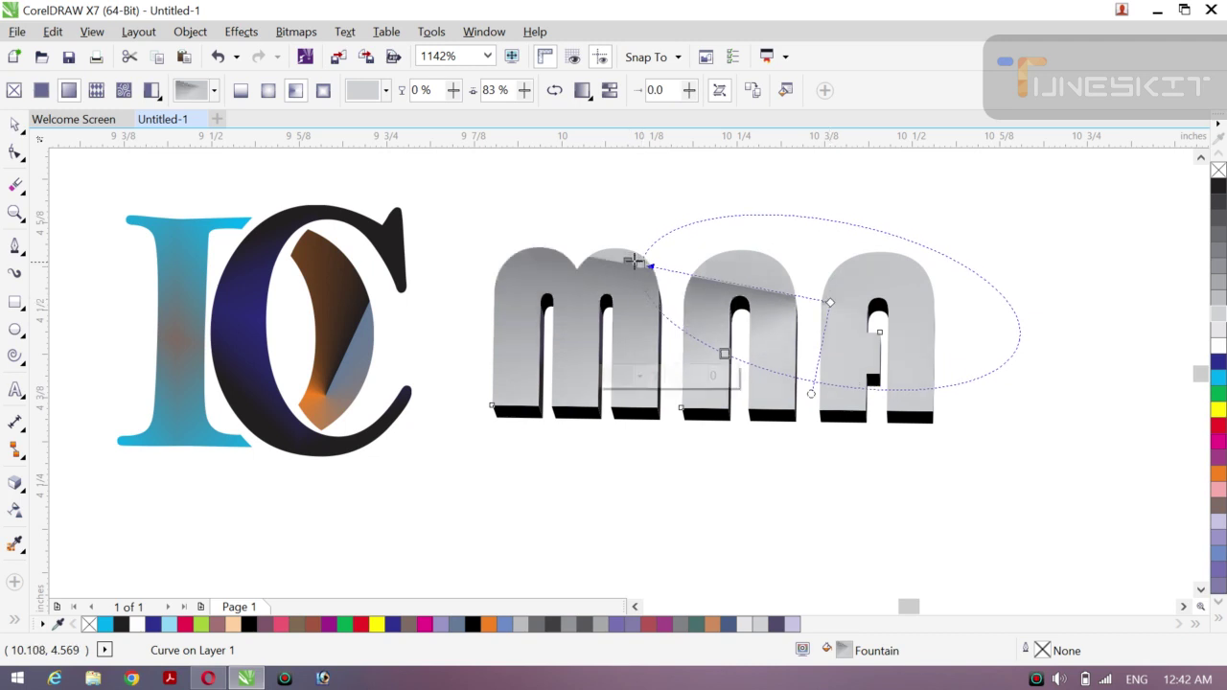
{"action": "left_click_drag", "start_coordinate": [629, 260], "coordinate": [746, 233]}
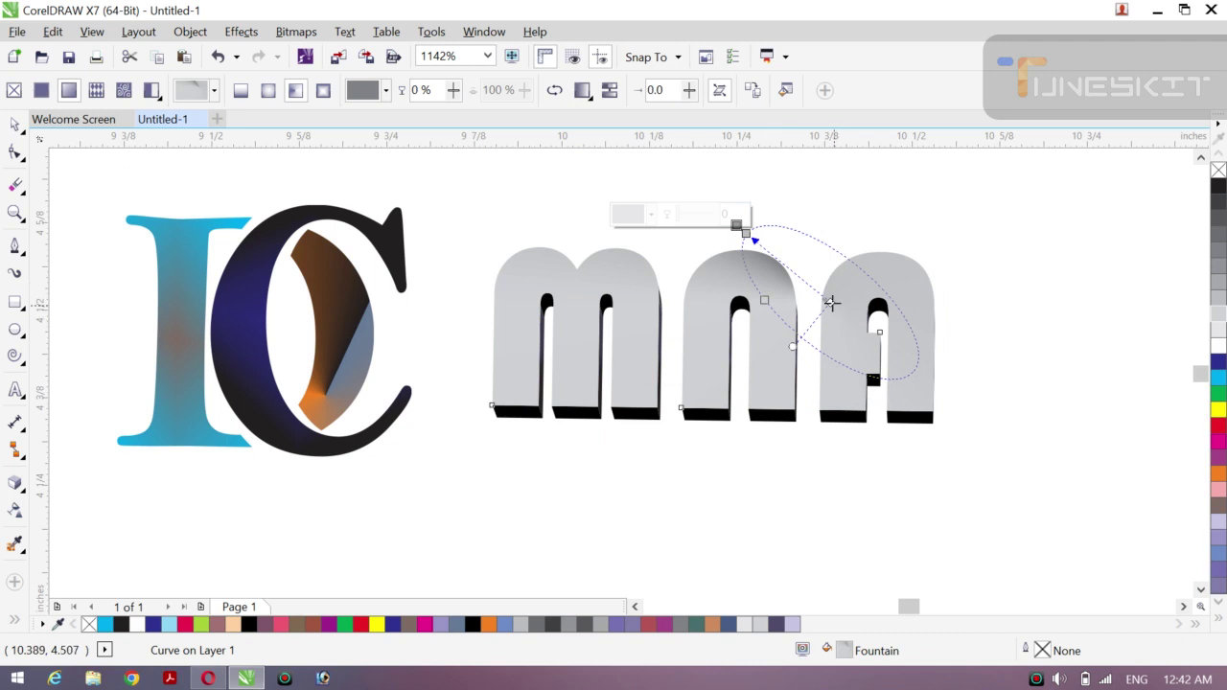
{"action": "left_click_drag", "start_coordinate": [830, 301], "coordinate": [773, 332]}
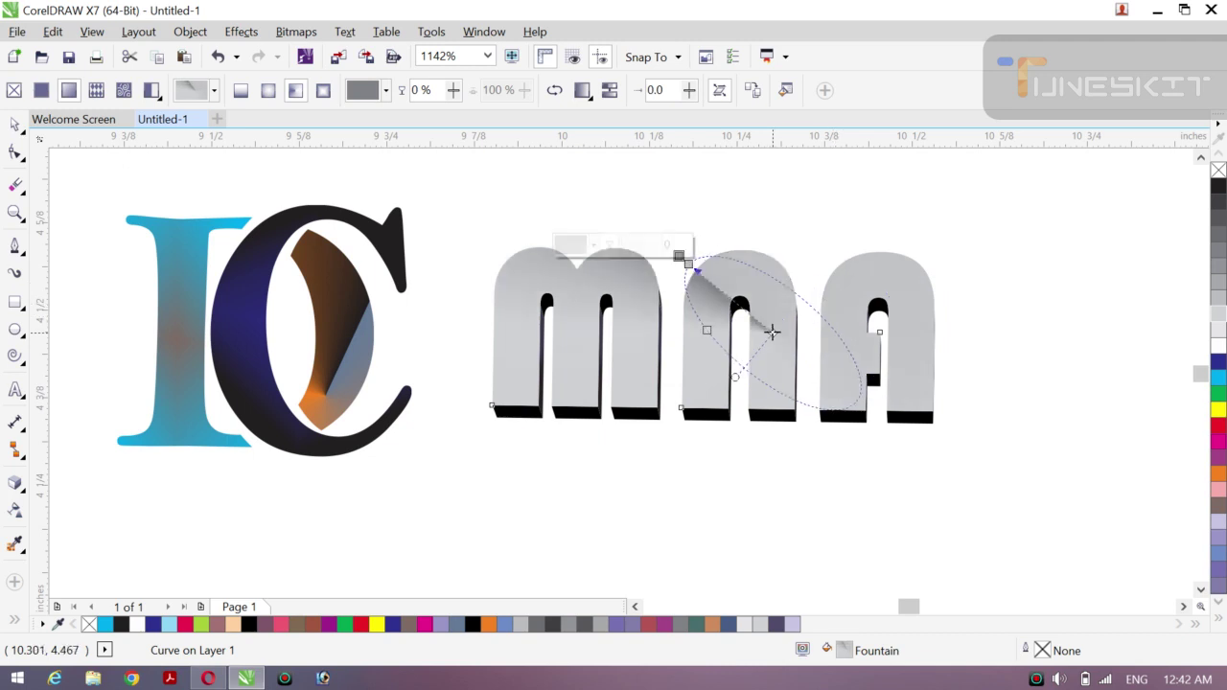
{"action": "left_click", "coordinate": [681, 259]}
{"action": "left_click_drag", "start_coordinate": [680, 259], "coordinate": [978, 284]}
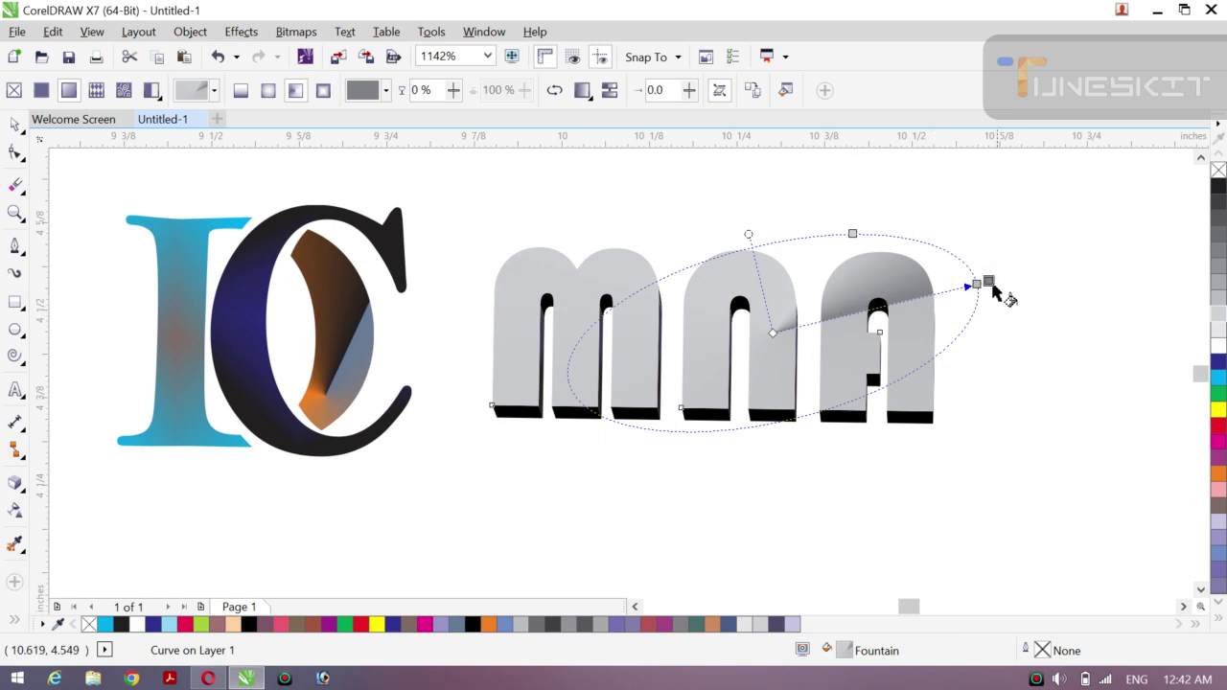
{"action": "left_click_drag", "start_coordinate": [774, 333], "coordinate": [962, 455]}
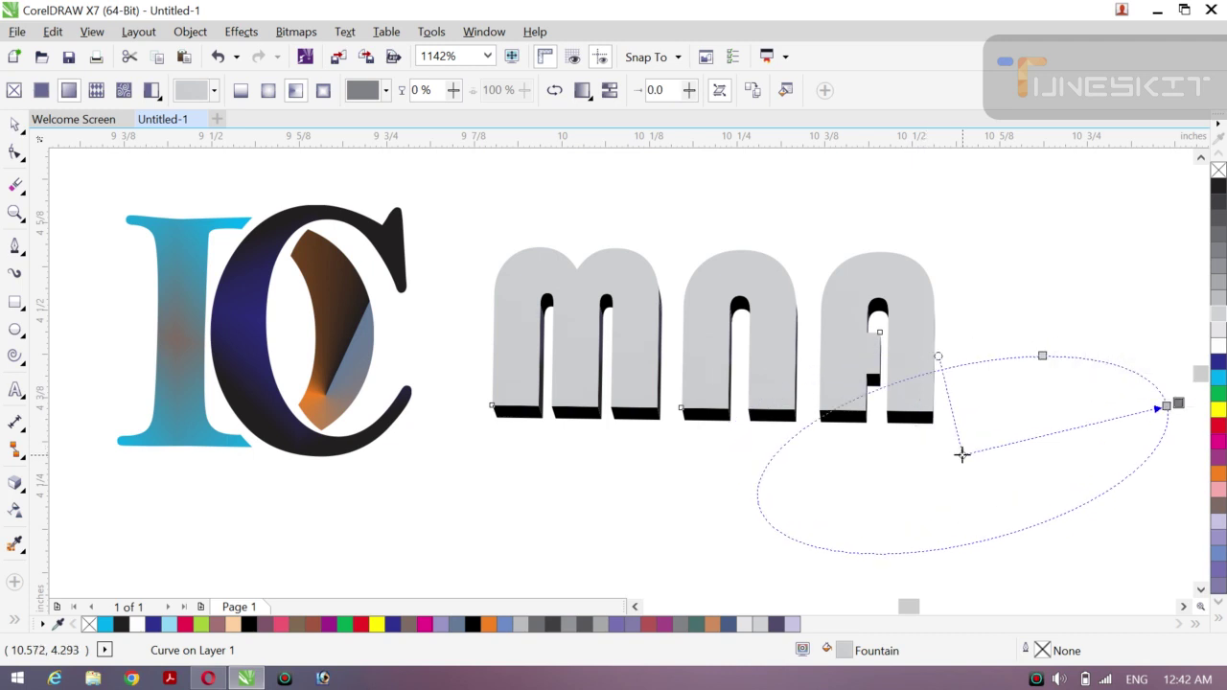
- Color the conical fill's end node red, shift its intermediate node to 88%, reshape the ellipse and recentre it beside the last letter's foot
{"action": "left_click", "coordinate": [1218, 432]}
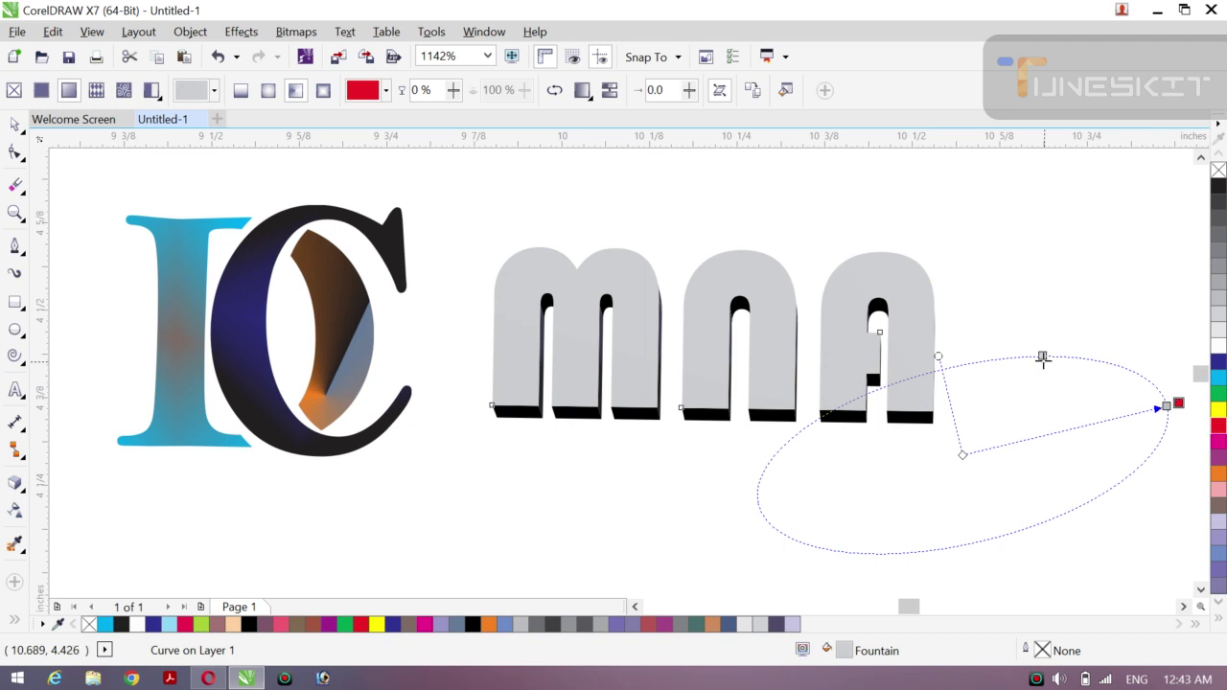
{"action": "left_click_drag", "start_coordinate": [1044, 358], "coordinate": [1096, 361]}
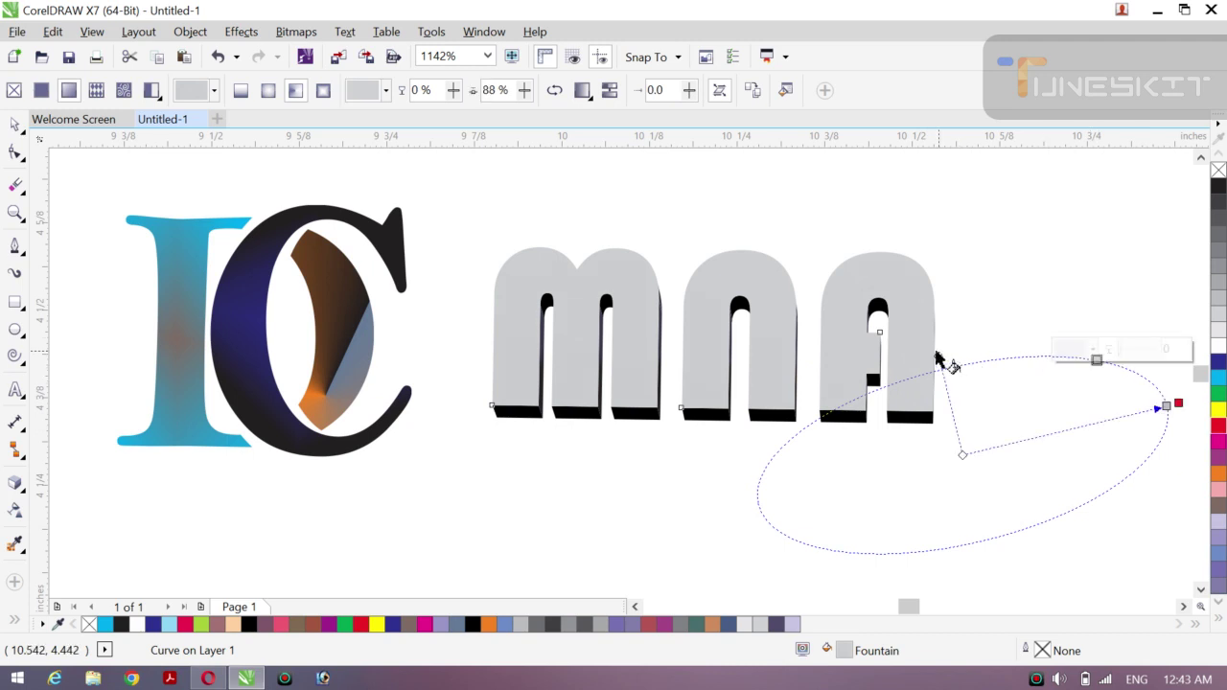
{"action": "left_click_drag", "start_coordinate": [940, 357], "coordinate": [998, 302]}
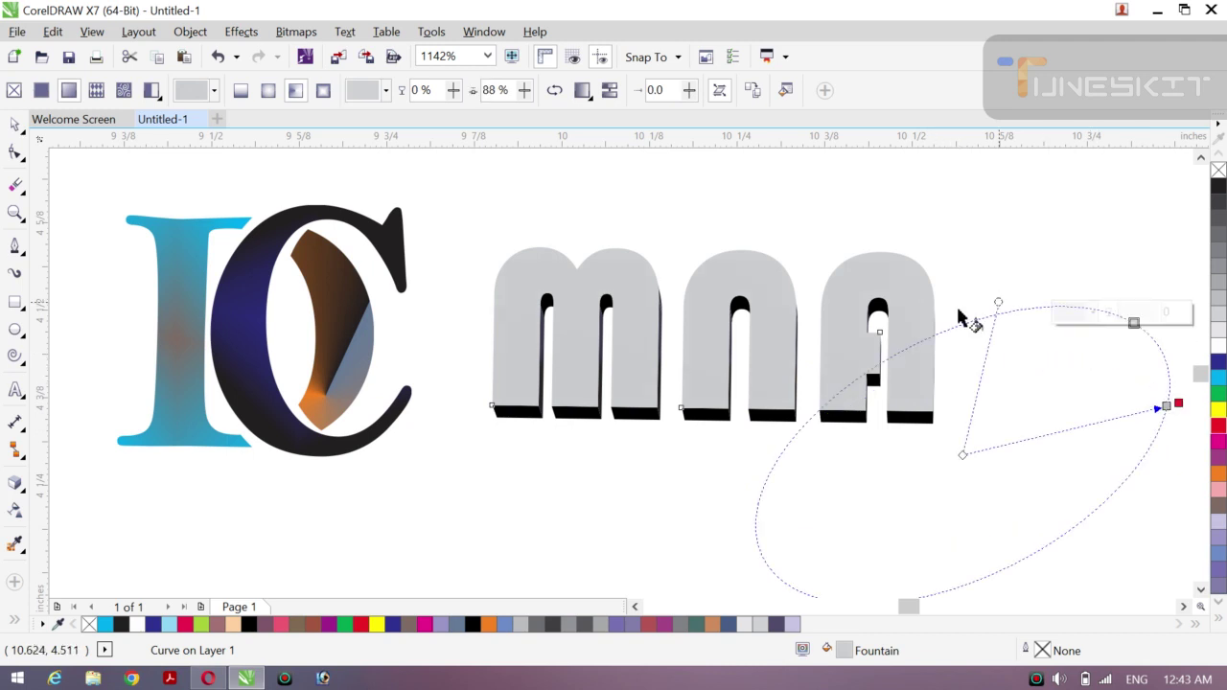
{"action": "left_click_drag", "start_coordinate": [963, 453], "coordinate": [931, 382]}
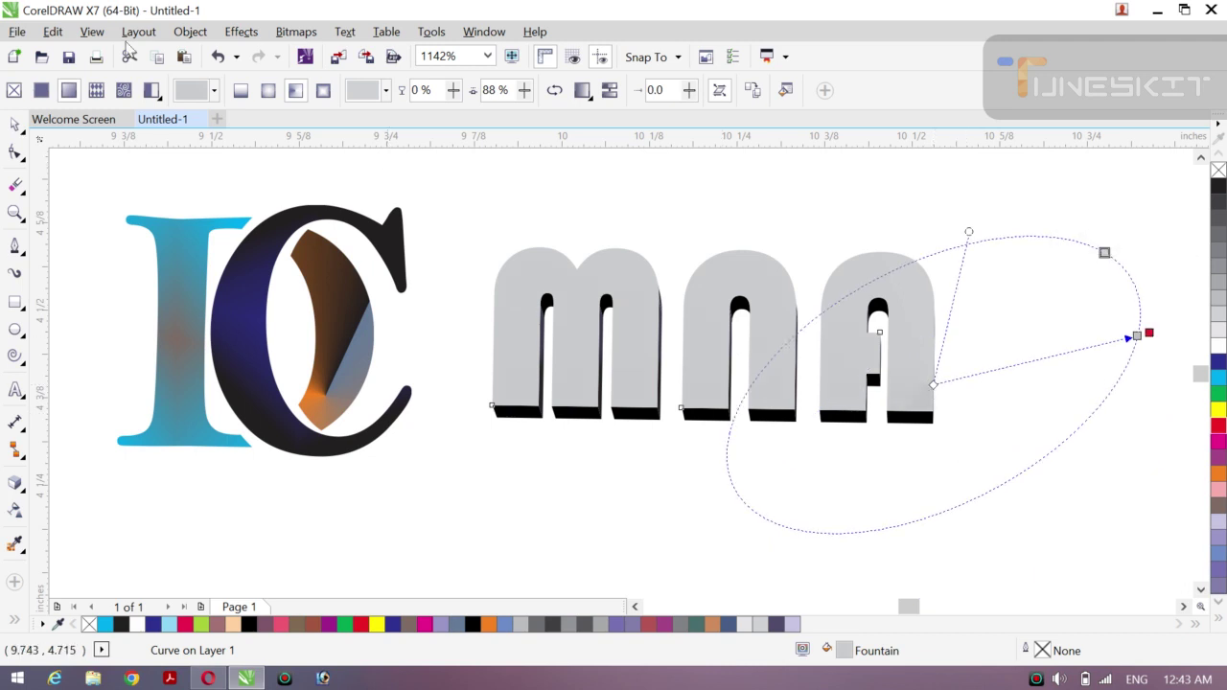
- Try elliptical and rectangular fountain fills on the front faces and return to the conical type
{"action": "left_click", "coordinate": [269, 93]}
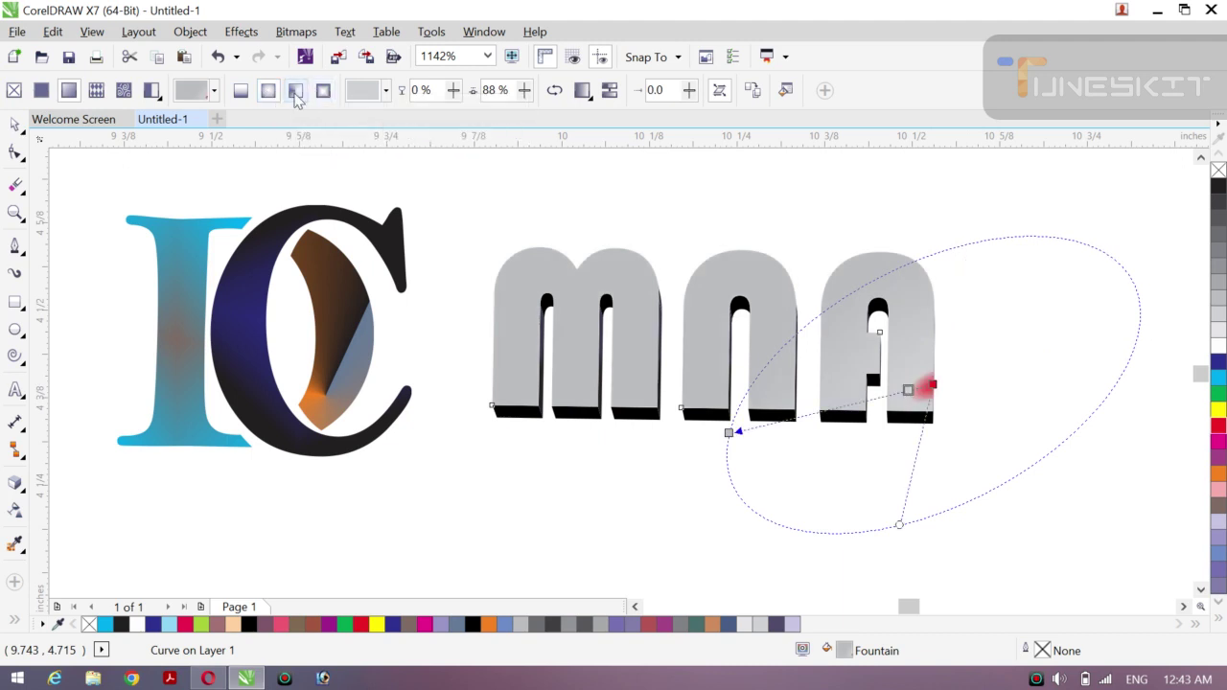
{"action": "left_click", "coordinate": [296, 96]}
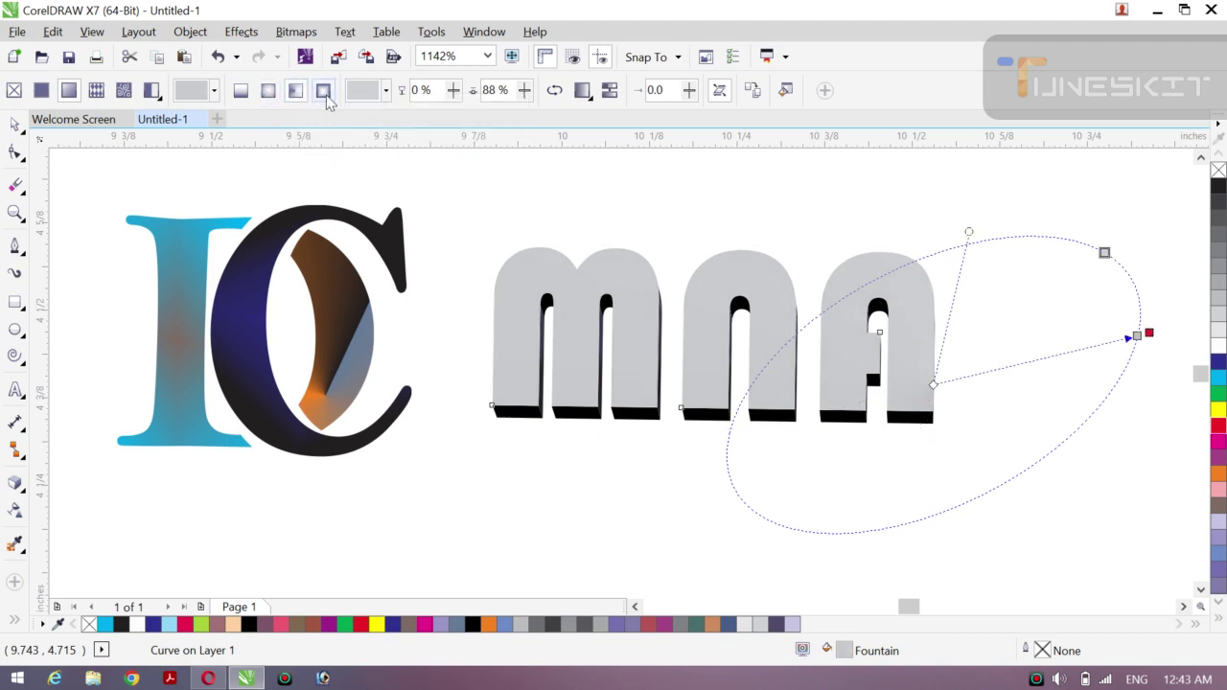
{"action": "left_click", "coordinate": [325, 95]}
{"action": "left_click", "coordinate": [296, 92]}
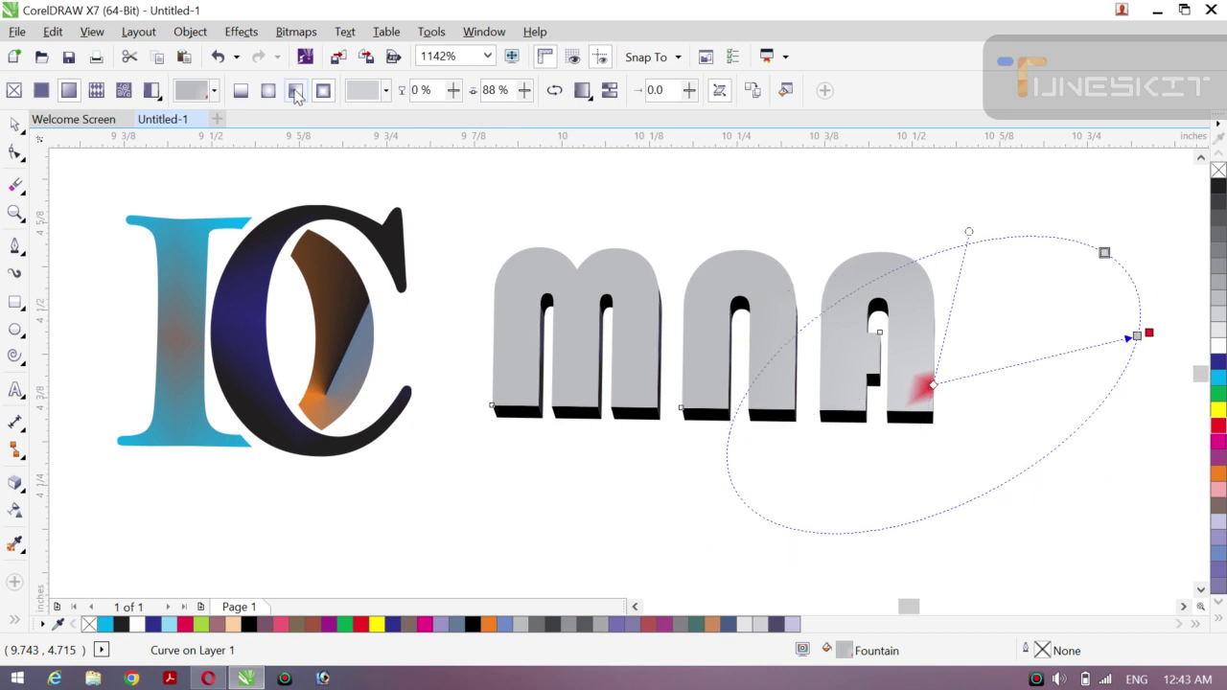
{"action": "left_click", "coordinate": [14, 125]}
{"action": "left_click", "coordinate": [466, 479]}
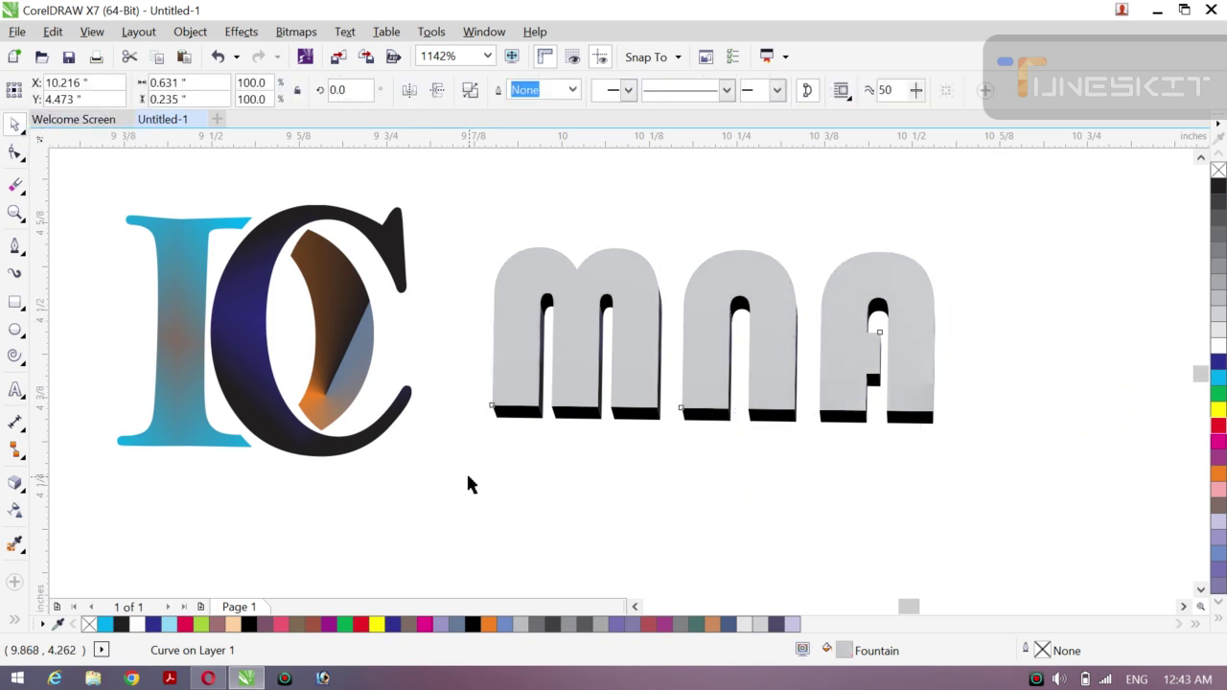
- Try a black-to-white linear fountain fill on the lettering's extruded sides and undo it
{"action": "left_click", "coordinate": [518, 415]}
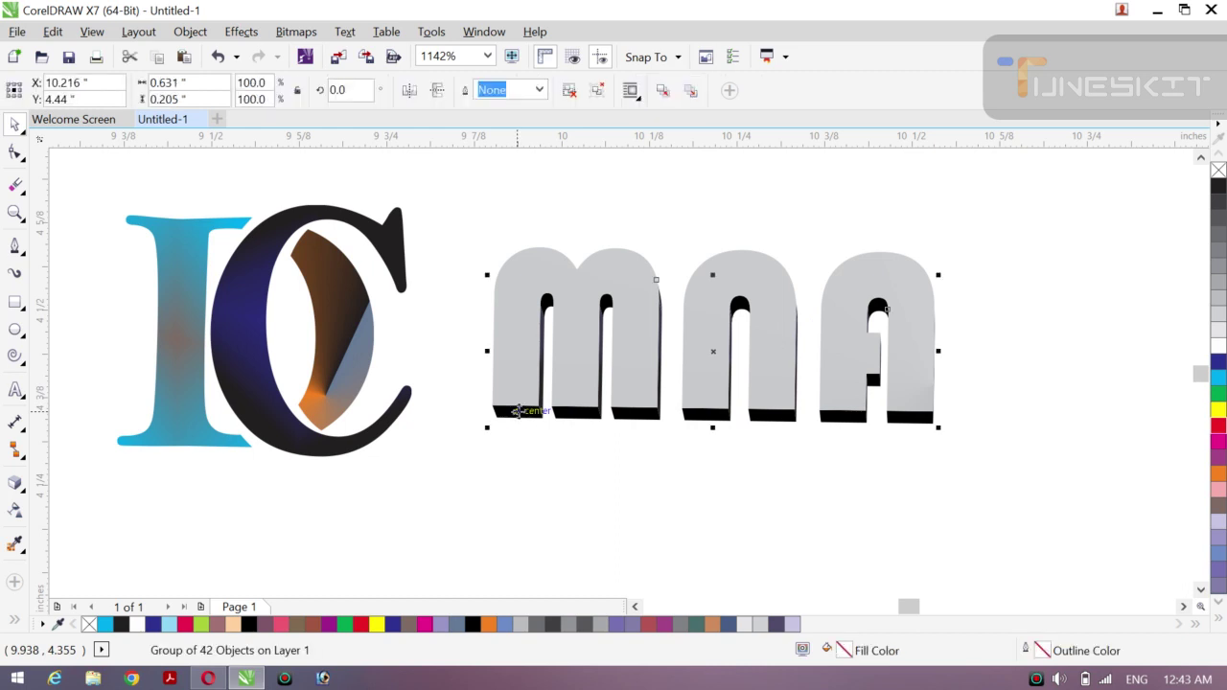
{"action": "key", "text": "g"}
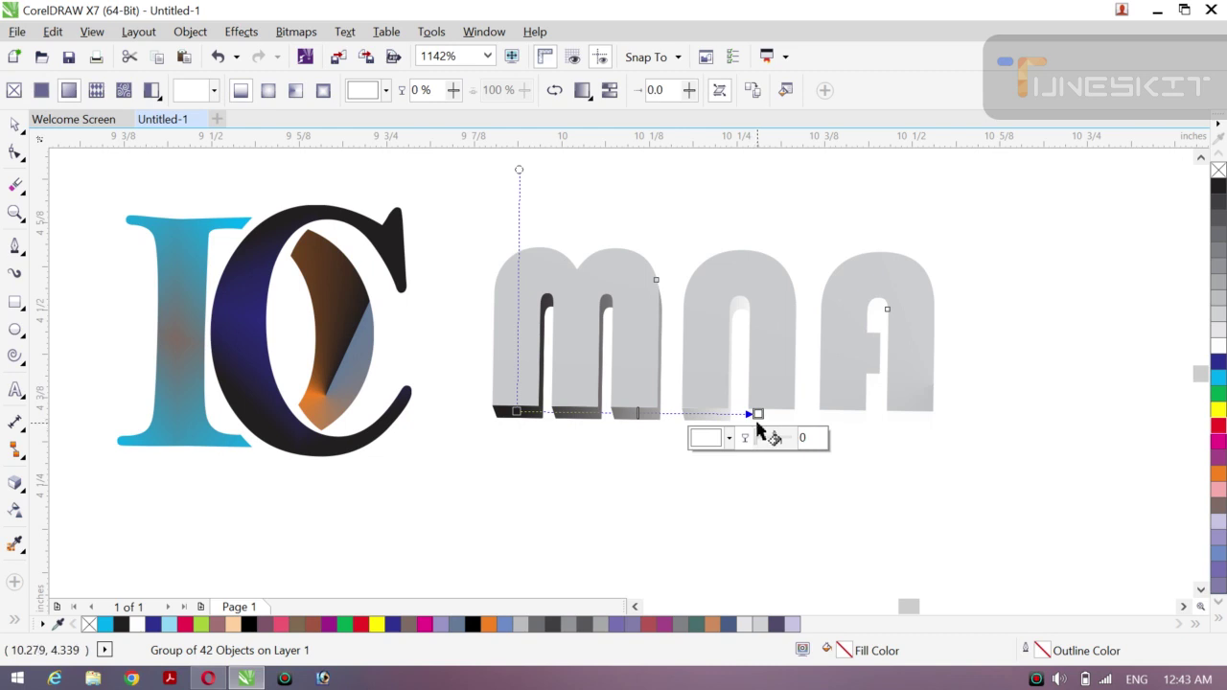
{"action": "key", "text": "ctrl+z"}
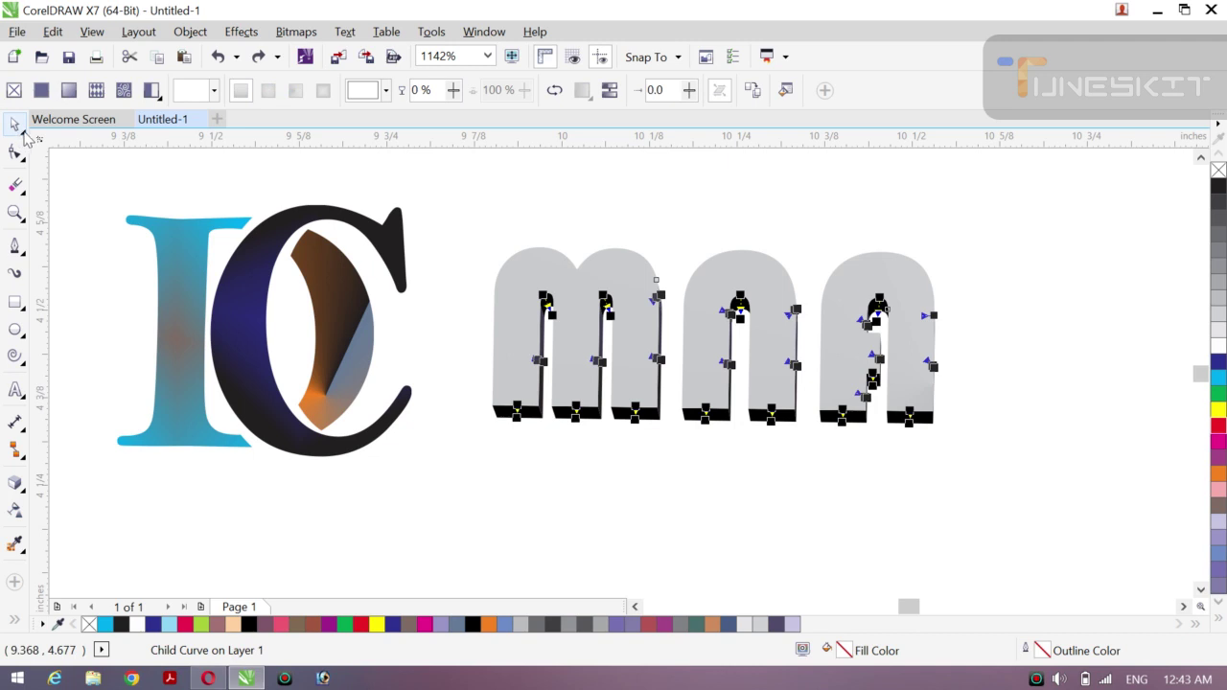
{"action": "left_click", "coordinate": [24, 137]}
{"action": "left_click", "coordinate": [64, 124]}
{"action": "left_click", "coordinate": [496, 441]}
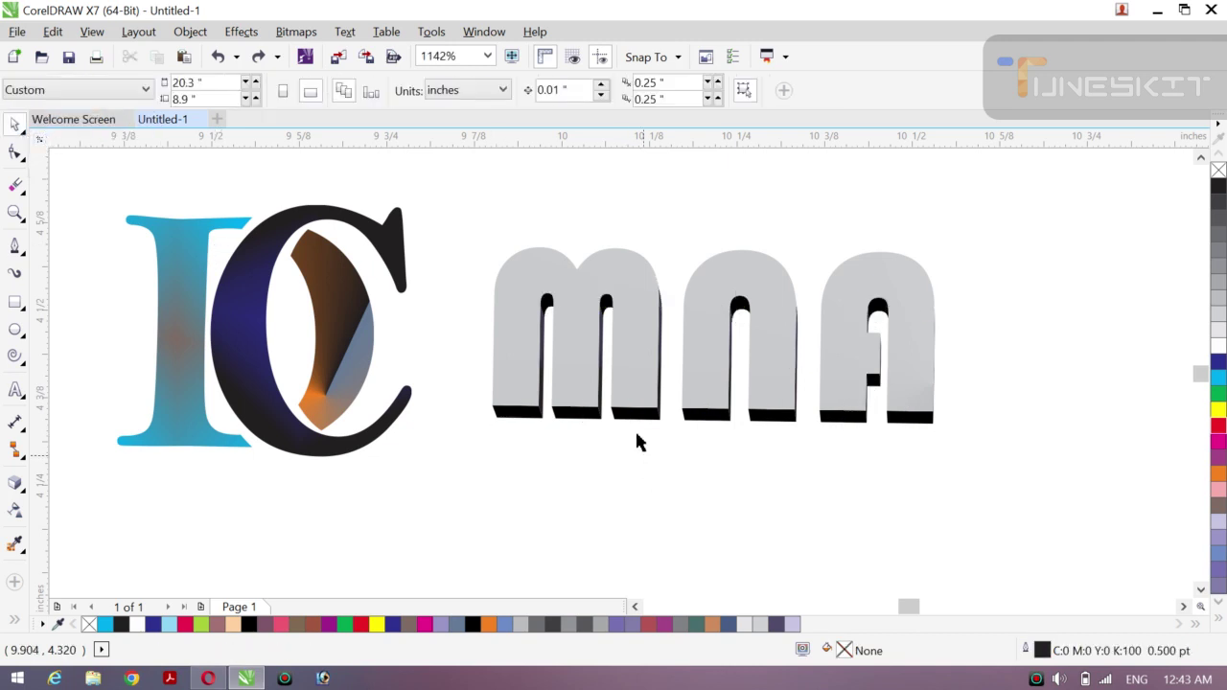
{"action": "left_click", "coordinate": [592, 419]}
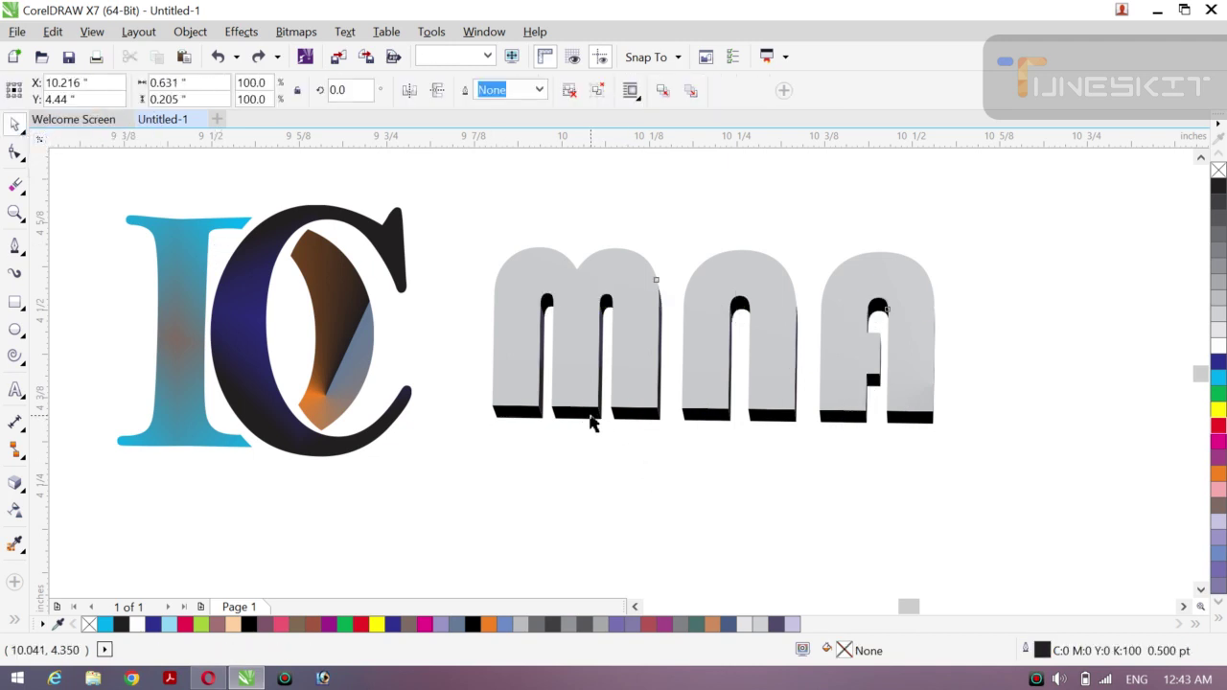
{"action": "left_click", "coordinate": [190, 32]}
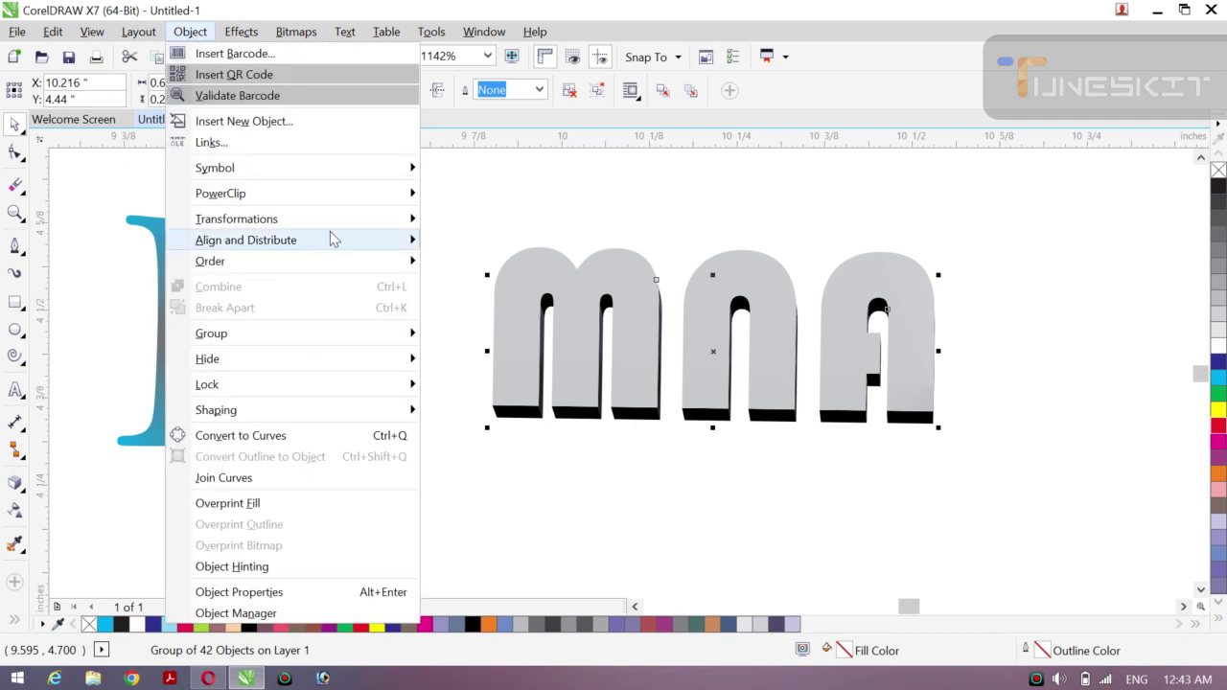
{"action": "left_click", "coordinate": [535, 459]}
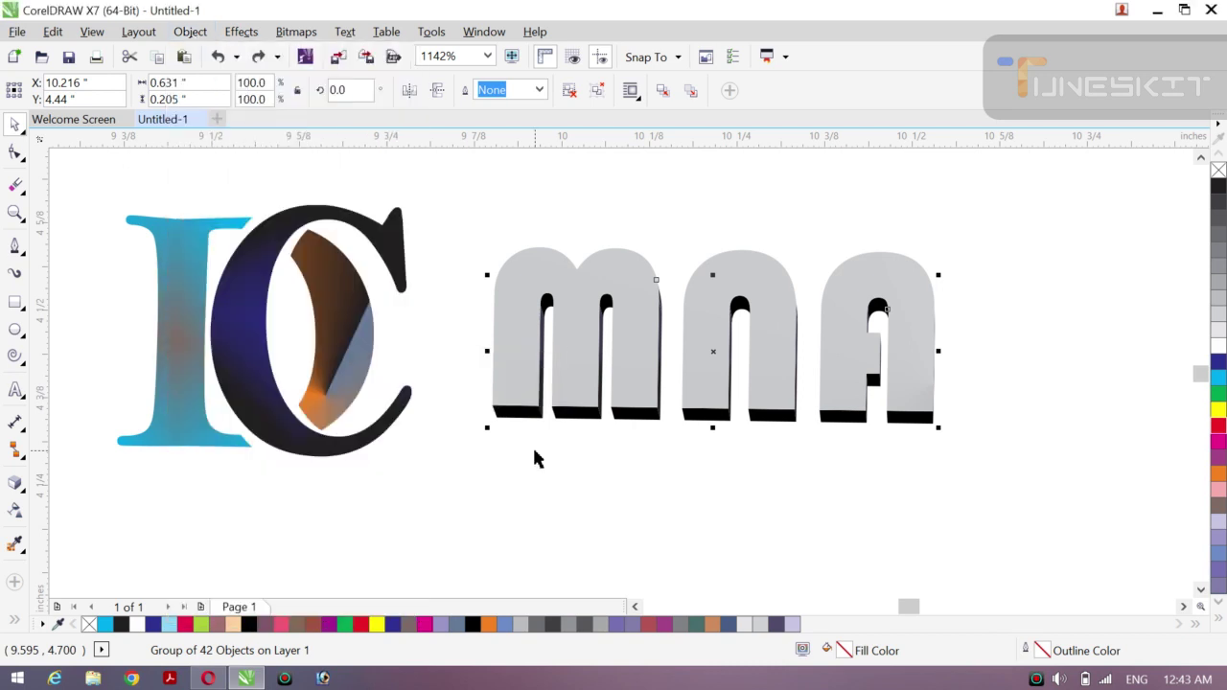
{"action": "right_click", "coordinate": [714, 352]}
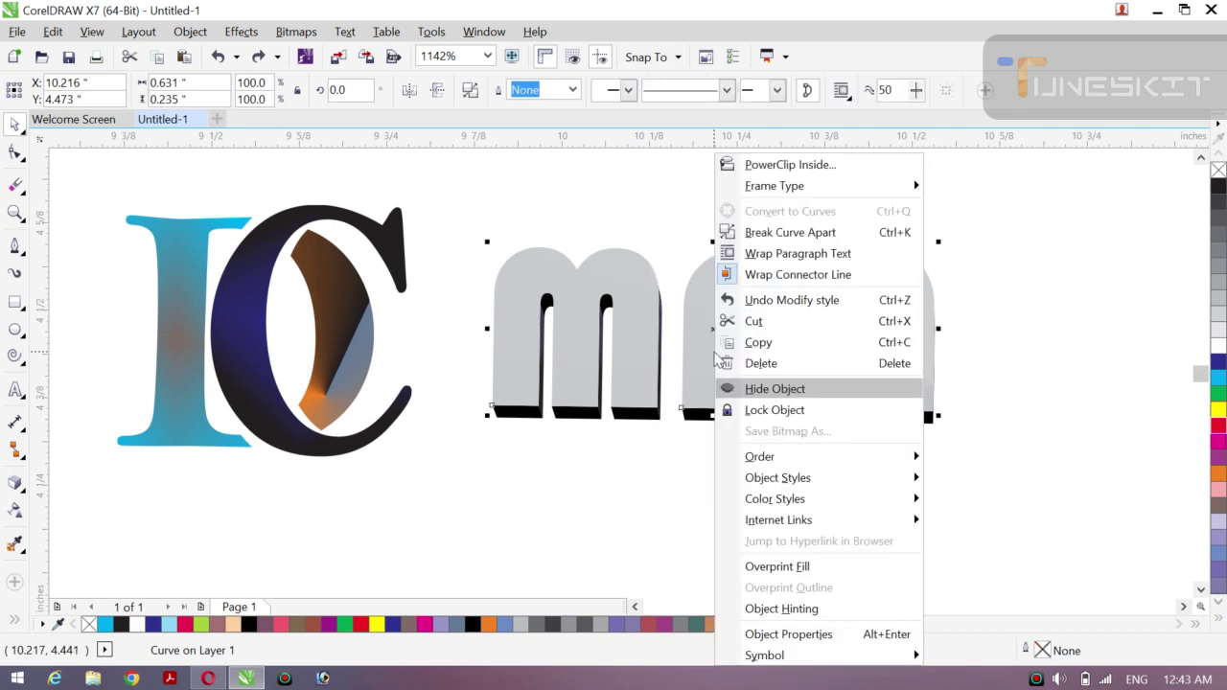
{"action": "left_click", "coordinate": [838, 226]}
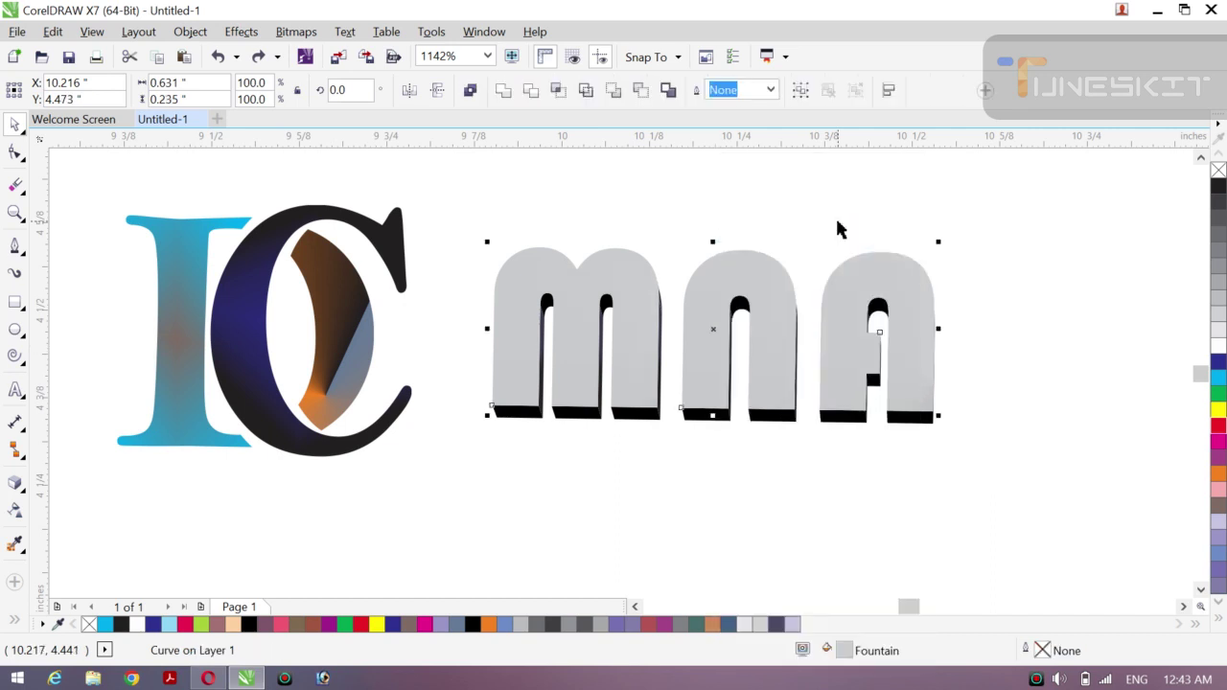
{"action": "left_click", "coordinate": [722, 462]}
- Try moving the black extruded sides down below the grey front faces, undo the move and clear the selection
{"action": "left_click", "coordinate": [580, 419]}
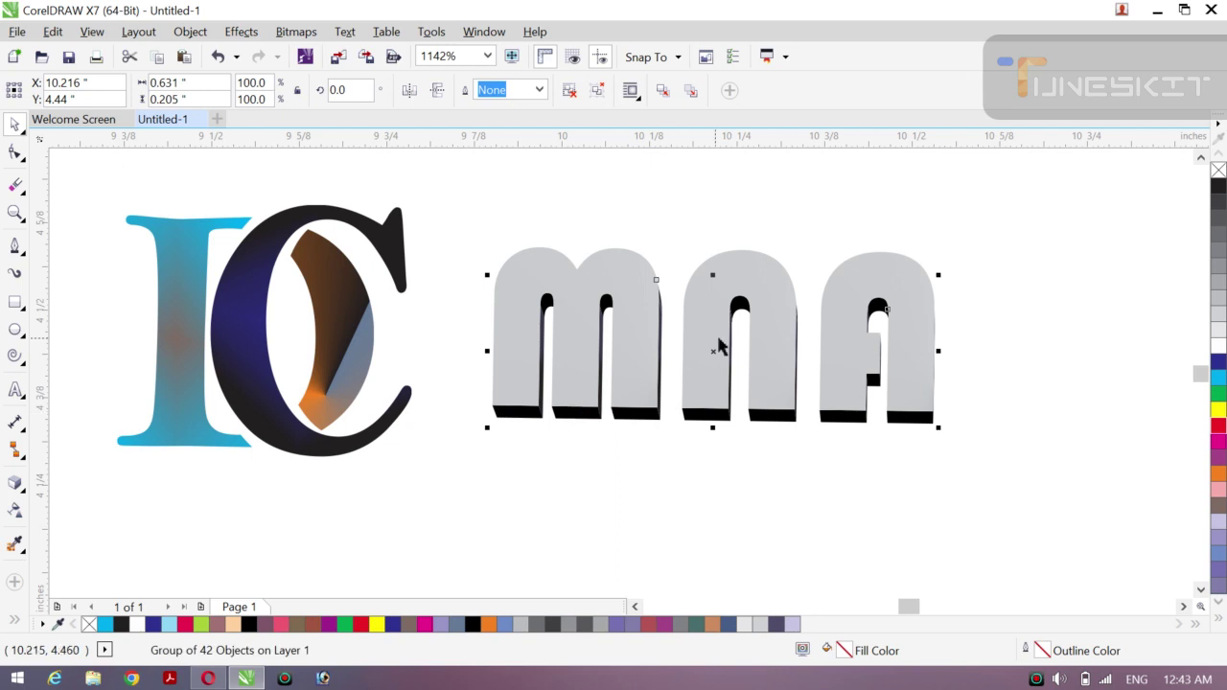
{"action": "left_click", "coordinate": [714, 355], "text": "ctrl"}
{"action": "left_click_drag", "start_coordinate": [603, 448], "coordinate": [628, 427]}
{"action": "left_click", "coordinate": [626, 416]}
{"action": "left_click_drag", "start_coordinate": [712, 352], "coordinate": [706, 421]}
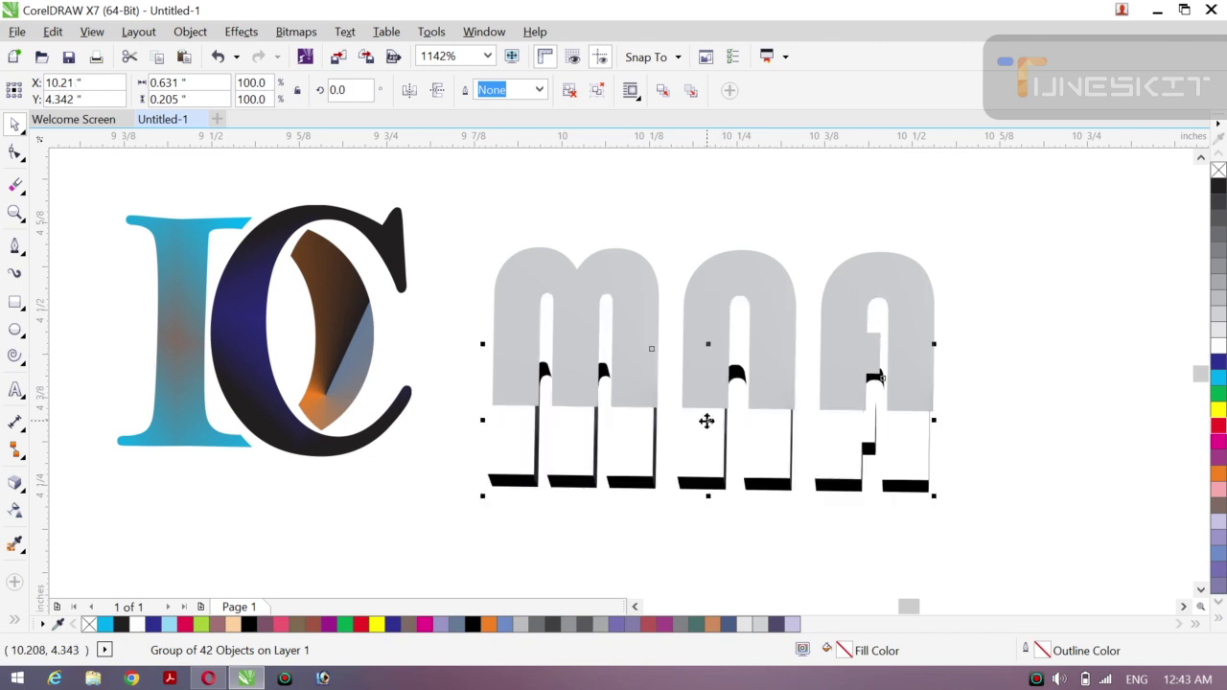
{"action": "key", "text": "ctrl+z"}
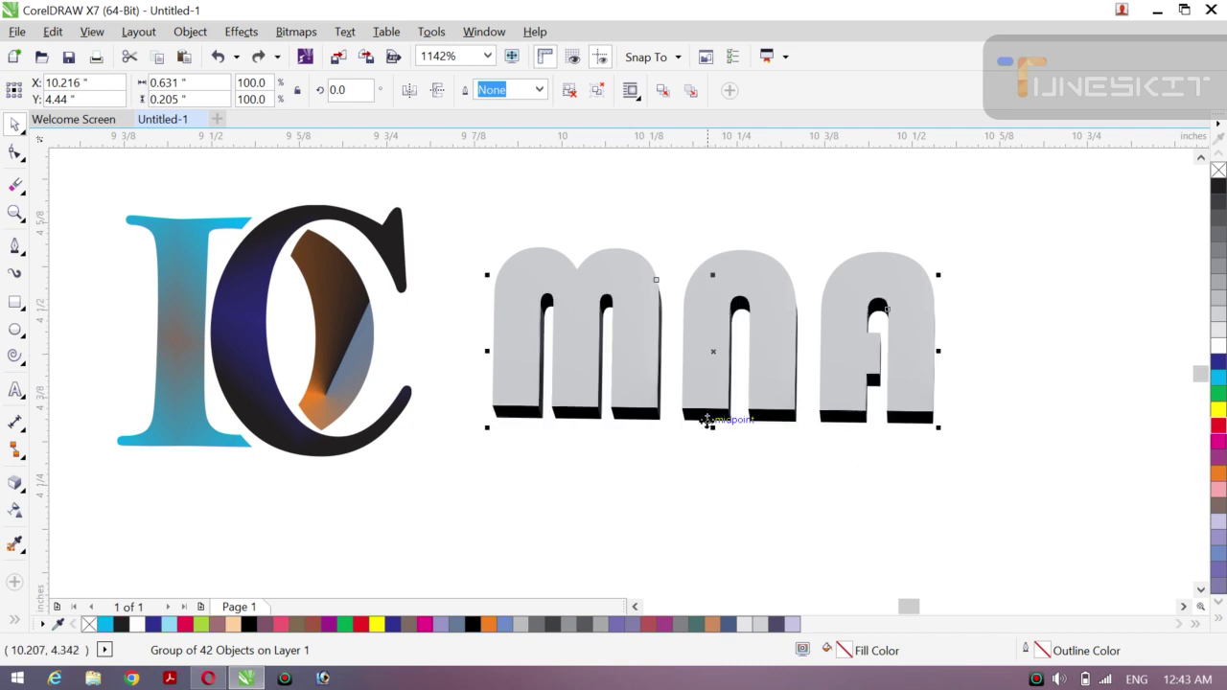
{"action": "left_click", "coordinate": [658, 467]}
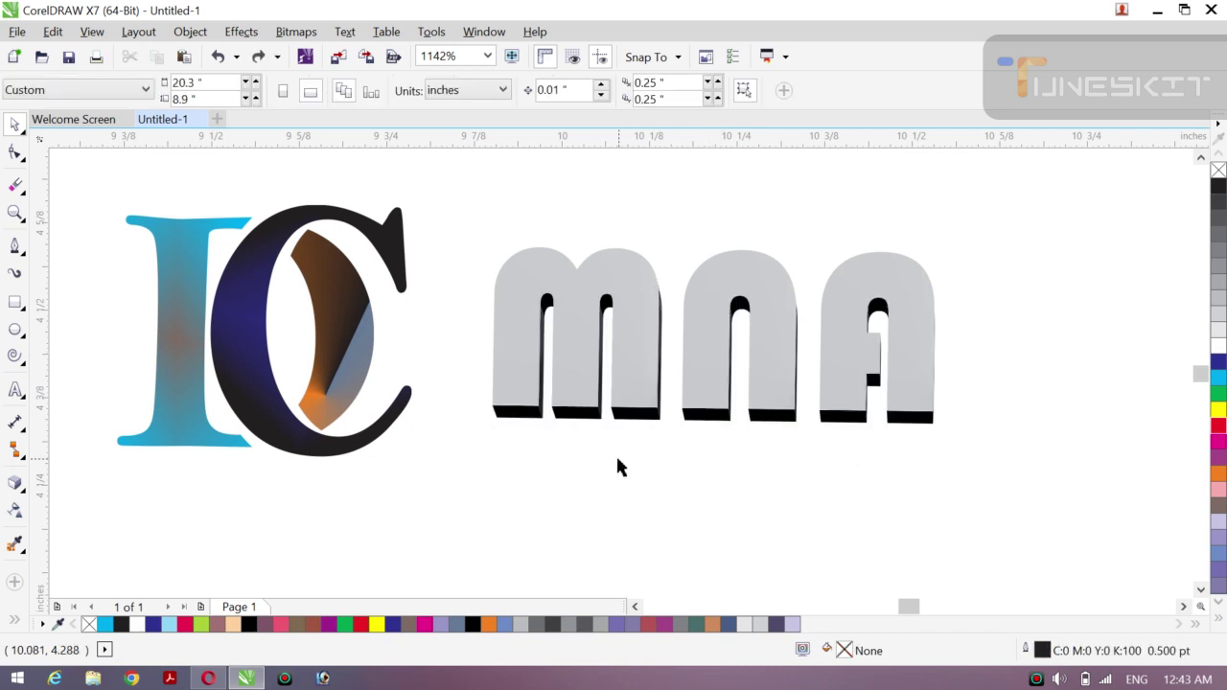
- Recolor the lettering's extruded sides yellow and replace that with 90% black
{"action": "left_click", "coordinate": [581, 415]}
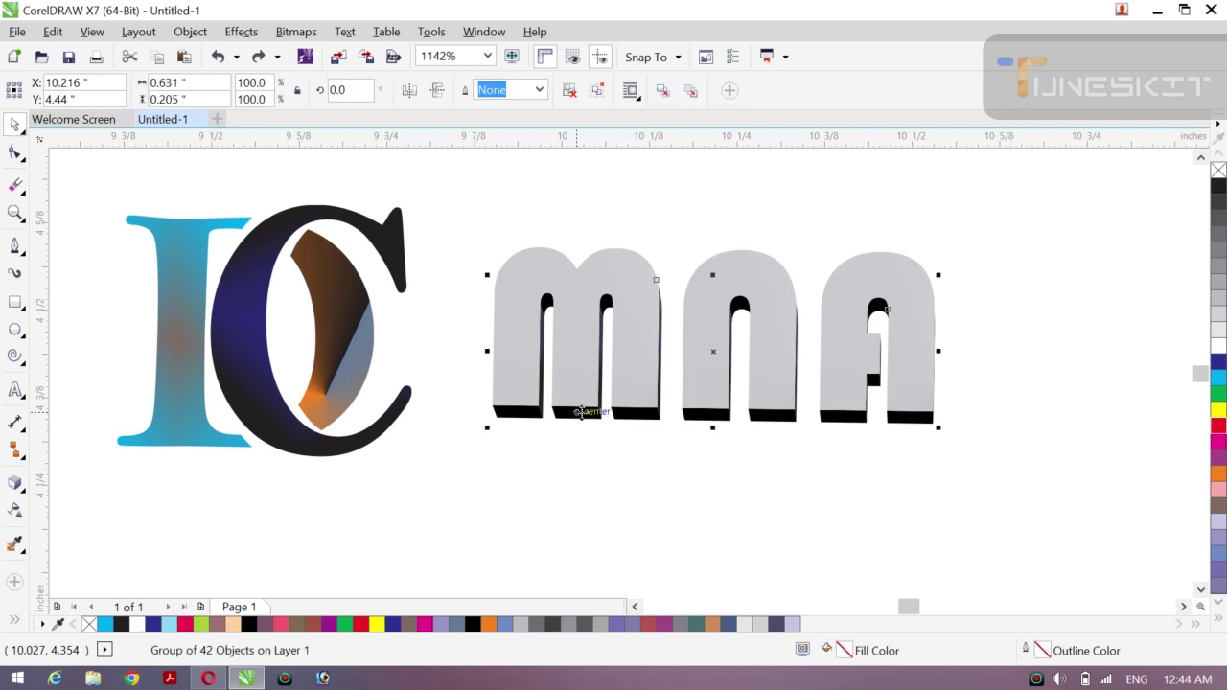
{"action": "left_click", "coordinate": [1218, 411]}
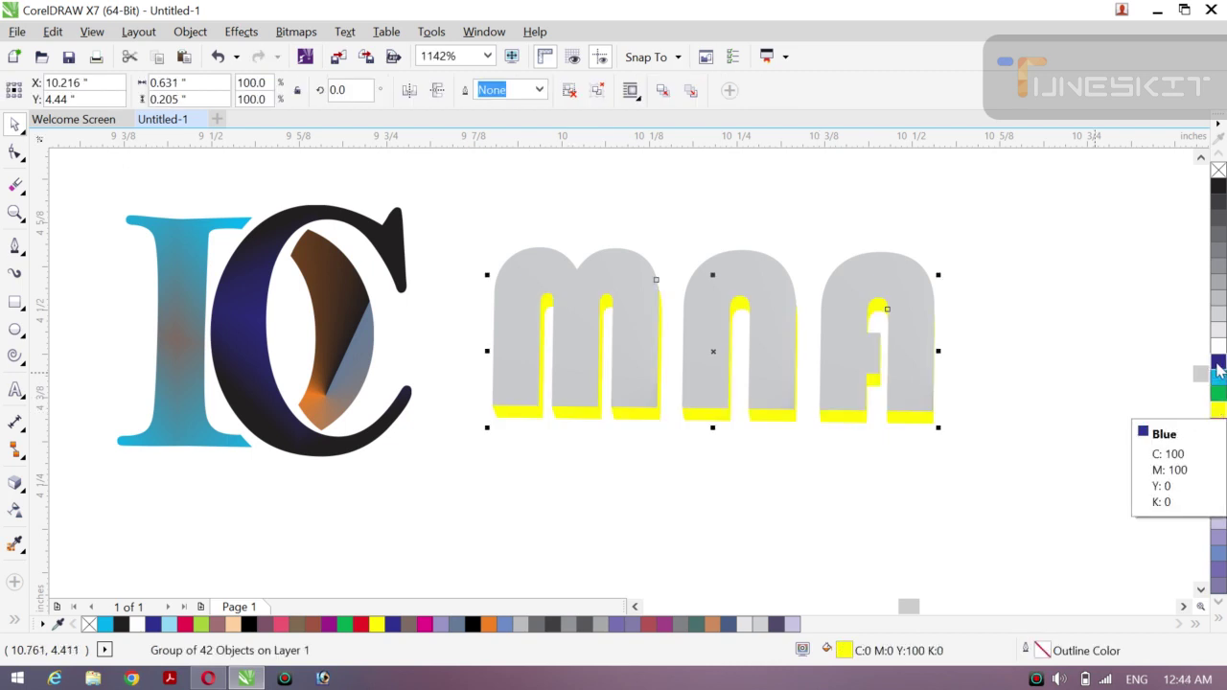
{"action": "left_click", "coordinate": [1219, 201]}
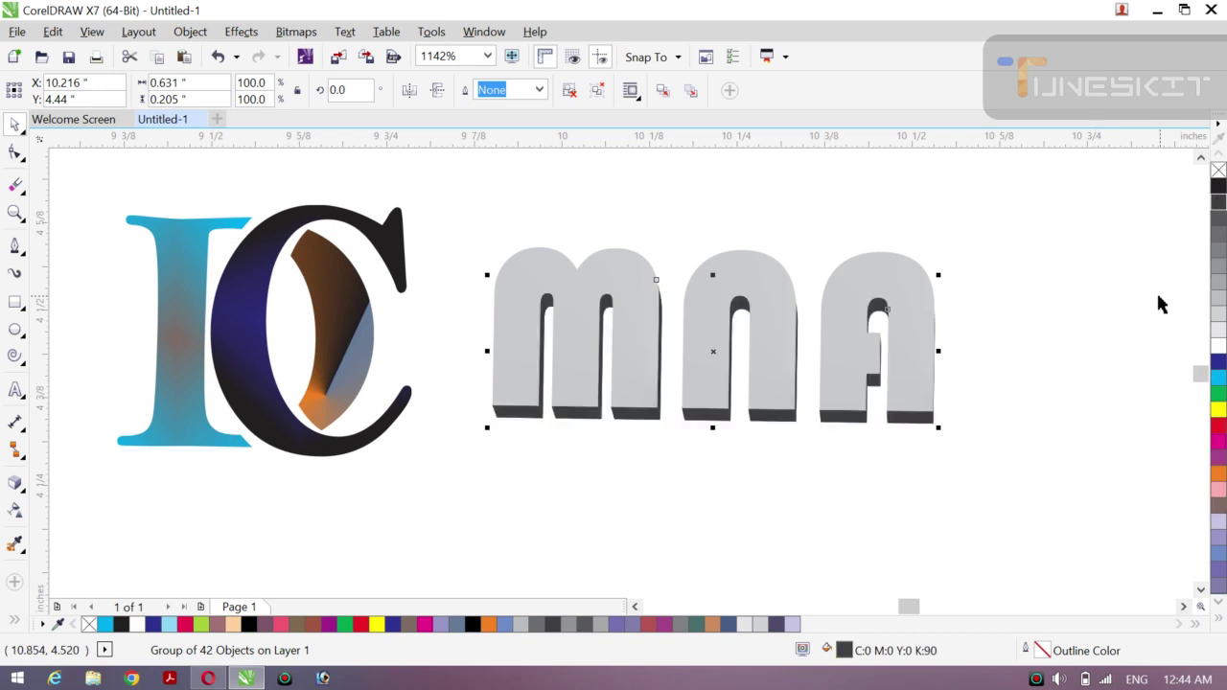
- Apply a linear fountain fill from 90% black to white across the extruded sides, running from the first letter's foot past the last letter
{"action": "key", "text": "g"}
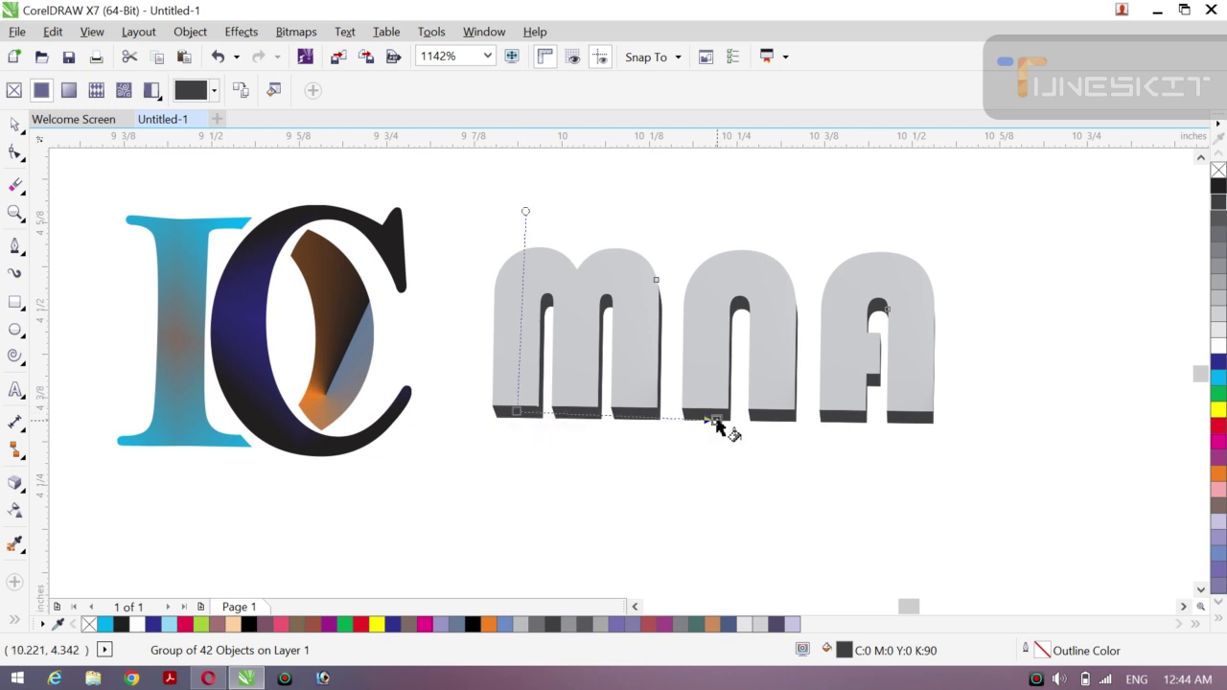
{"action": "left_click_drag", "start_coordinate": [516, 411], "coordinate": [717, 419]}
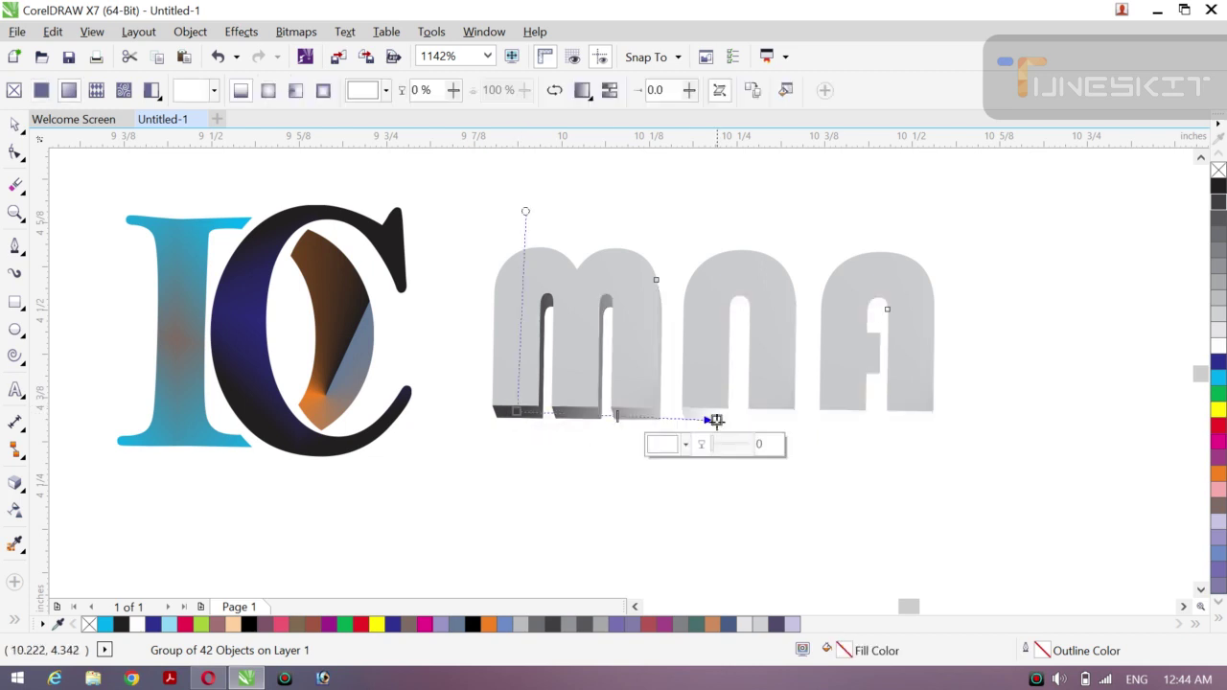
{"action": "left_click", "coordinate": [905, 418]}
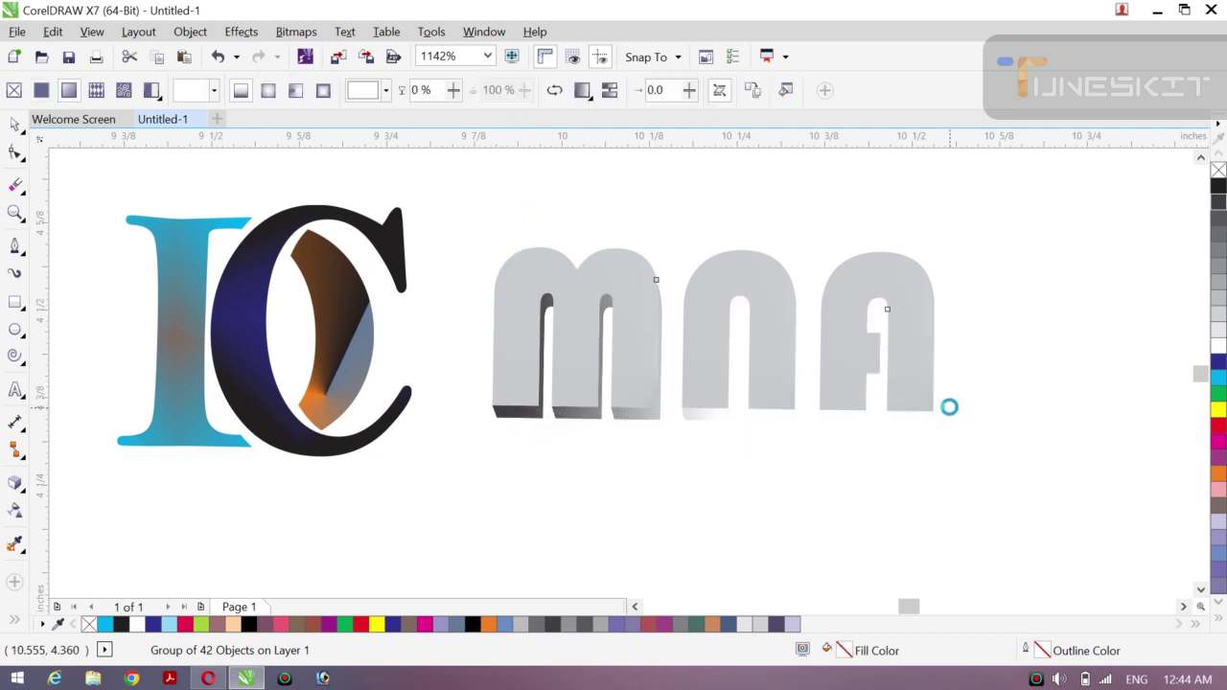
{"action": "left_click", "coordinate": [966, 422]}
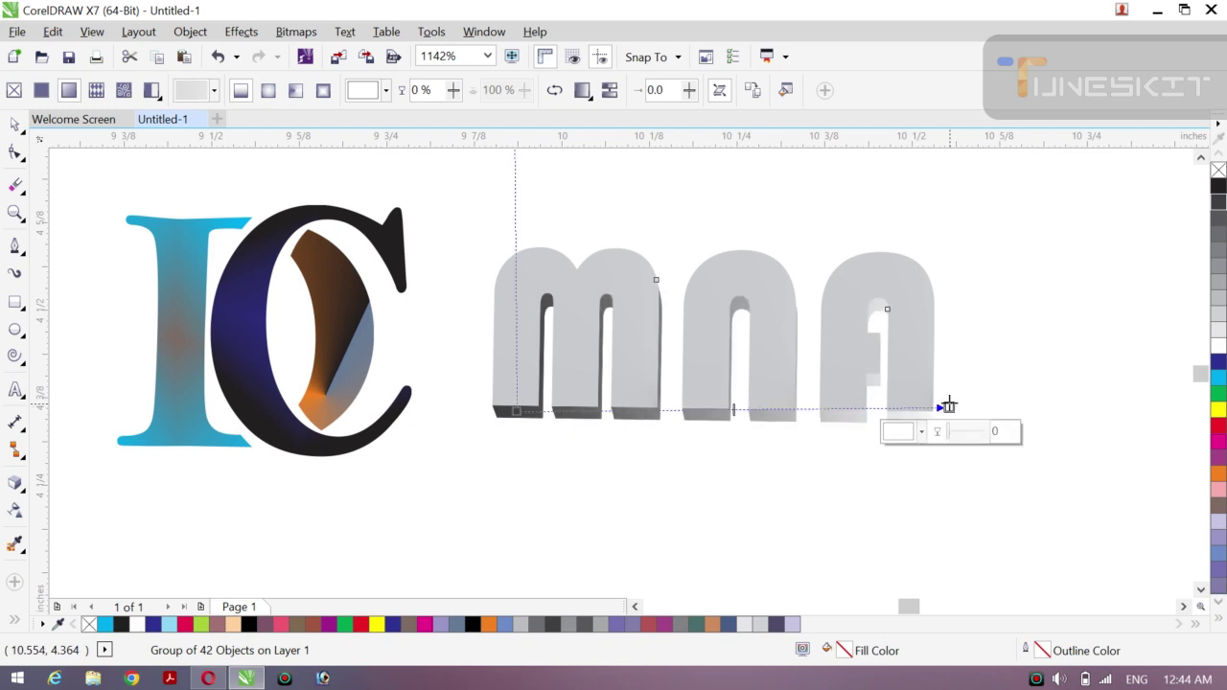
{"action": "left_click_drag", "start_coordinate": [957, 397], "coordinate": [994, 368]}
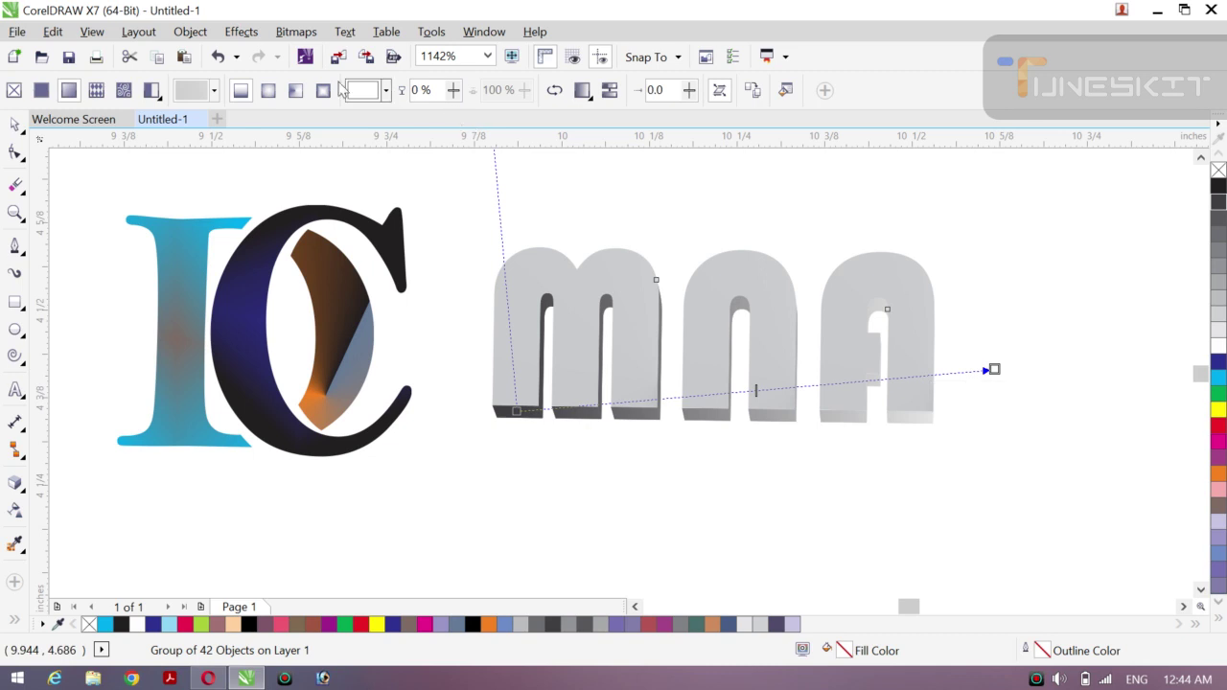
- Switch the sides' fountain fill to conical, move individual fill centres out beyond the last letter and color a fill node red
{"action": "left_click", "coordinate": [296, 90]}
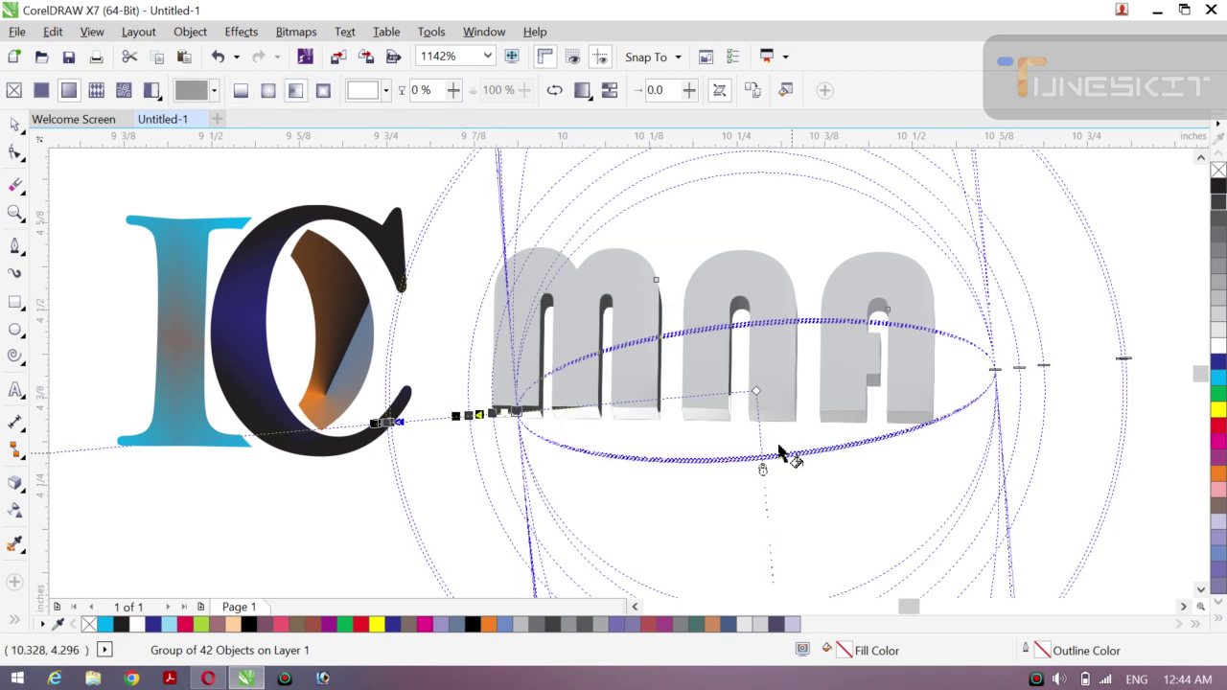
{"action": "left_click_drag", "start_coordinate": [757, 391], "coordinate": [918, 397]}
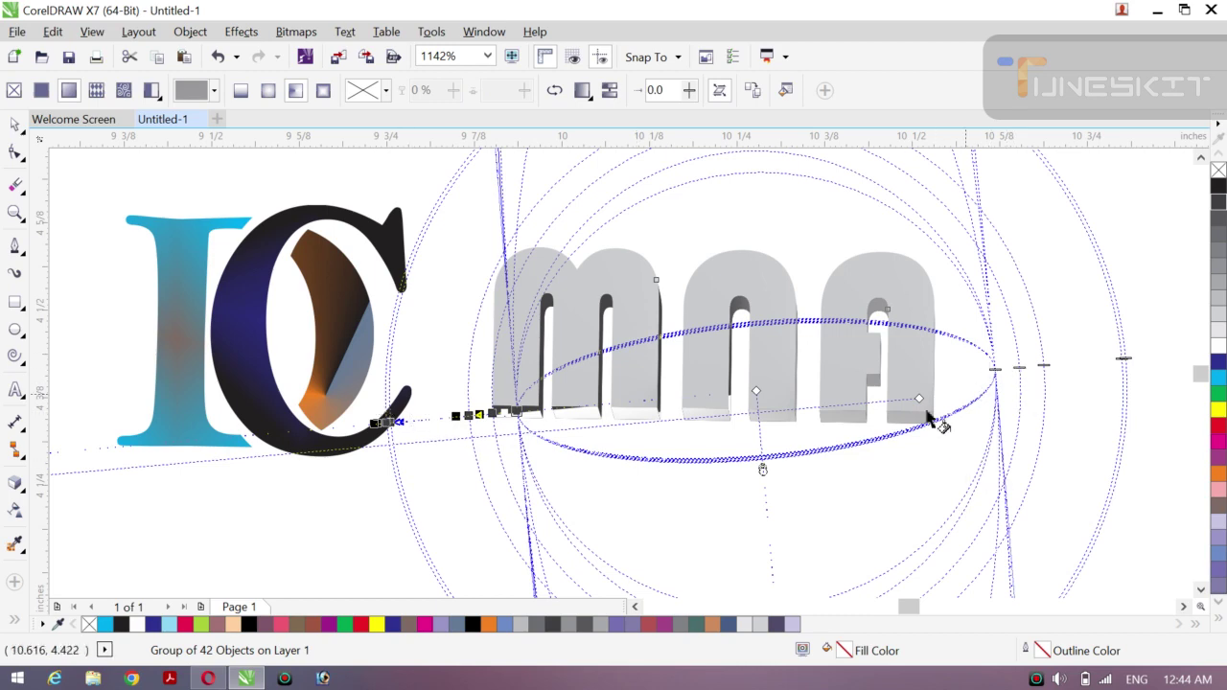
{"action": "left_click_drag", "start_coordinate": [919, 398], "coordinate": [1084, 419]}
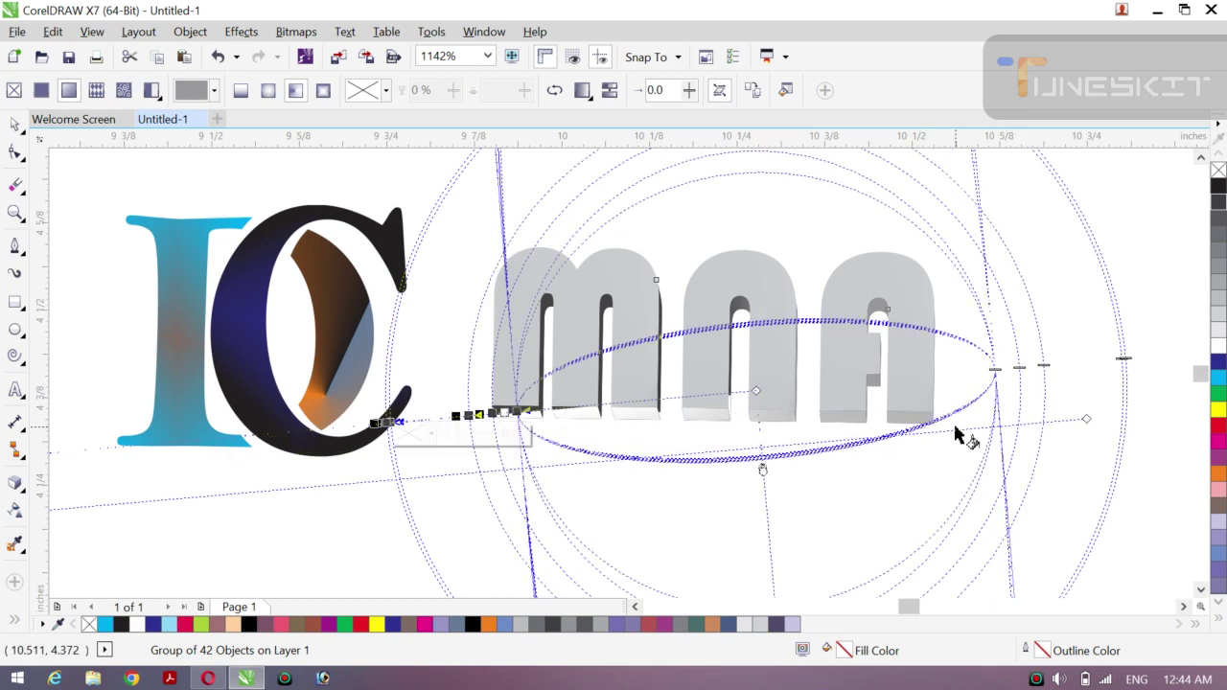
{"action": "left_click_drag", "start_coordinate": [798, 427], "coordinate": [977, 421]}
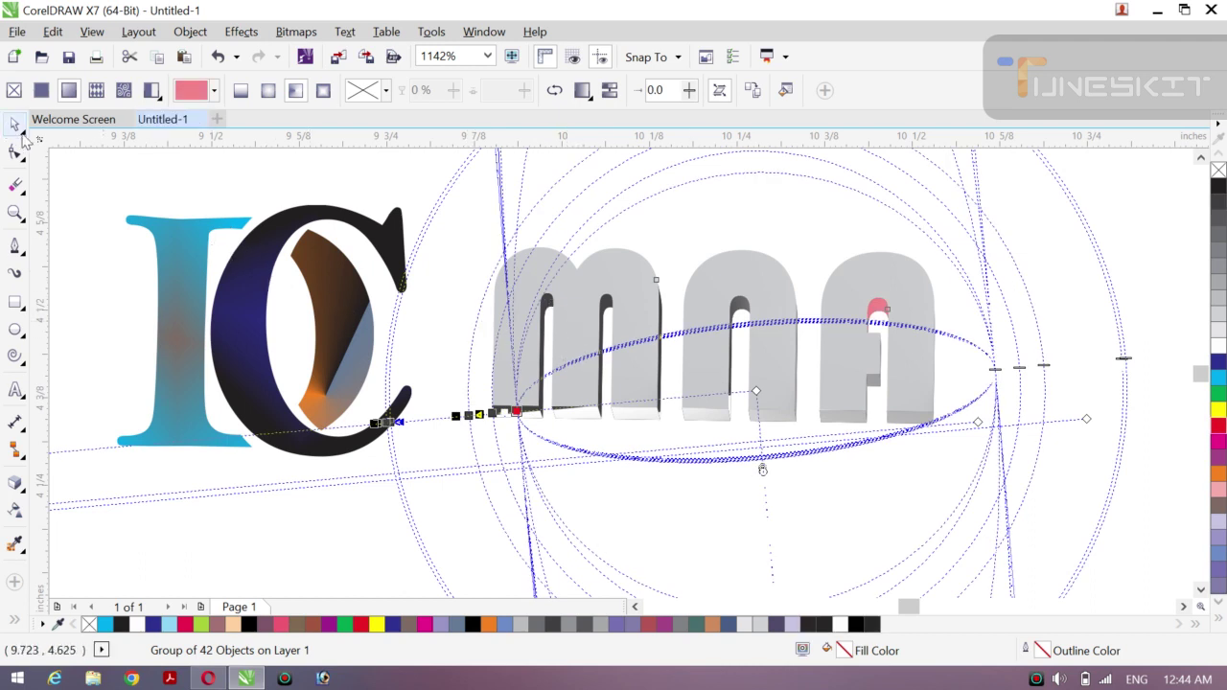
- Try the rectangular fountain fill on the sides, return to the conical type and clear the selection
{"action": "left_click", "coordinate": [324, 90]}
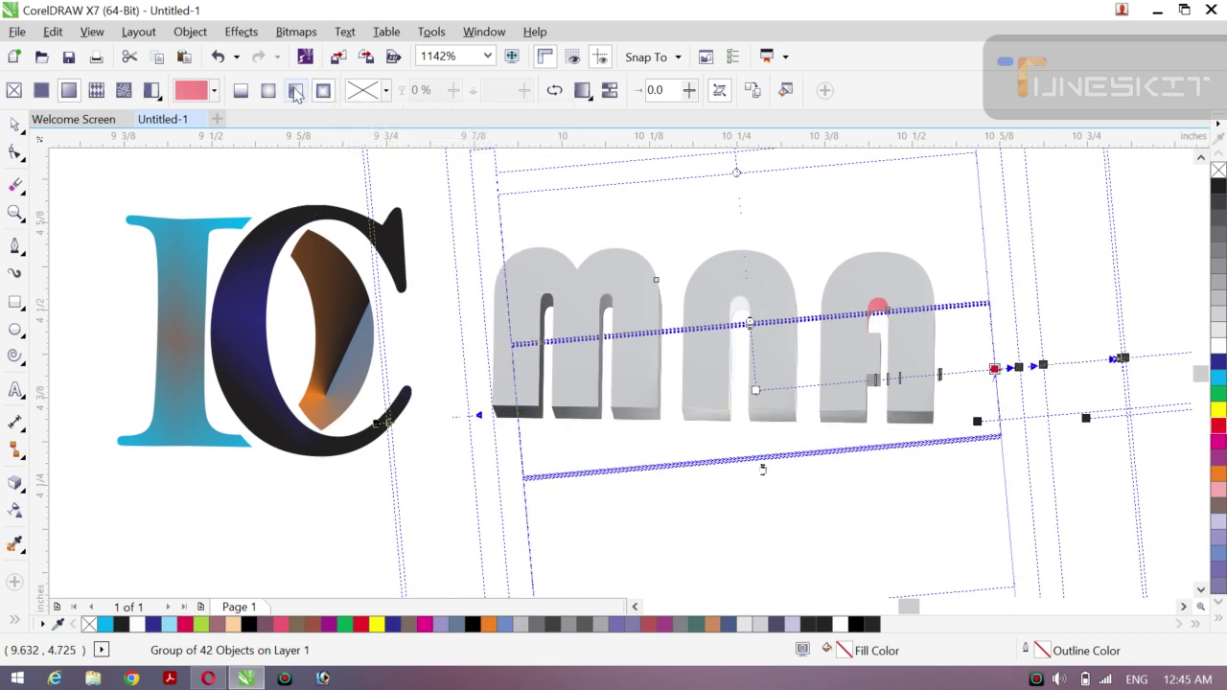
{"action": "left_click", "coordinate": [295, 90]}
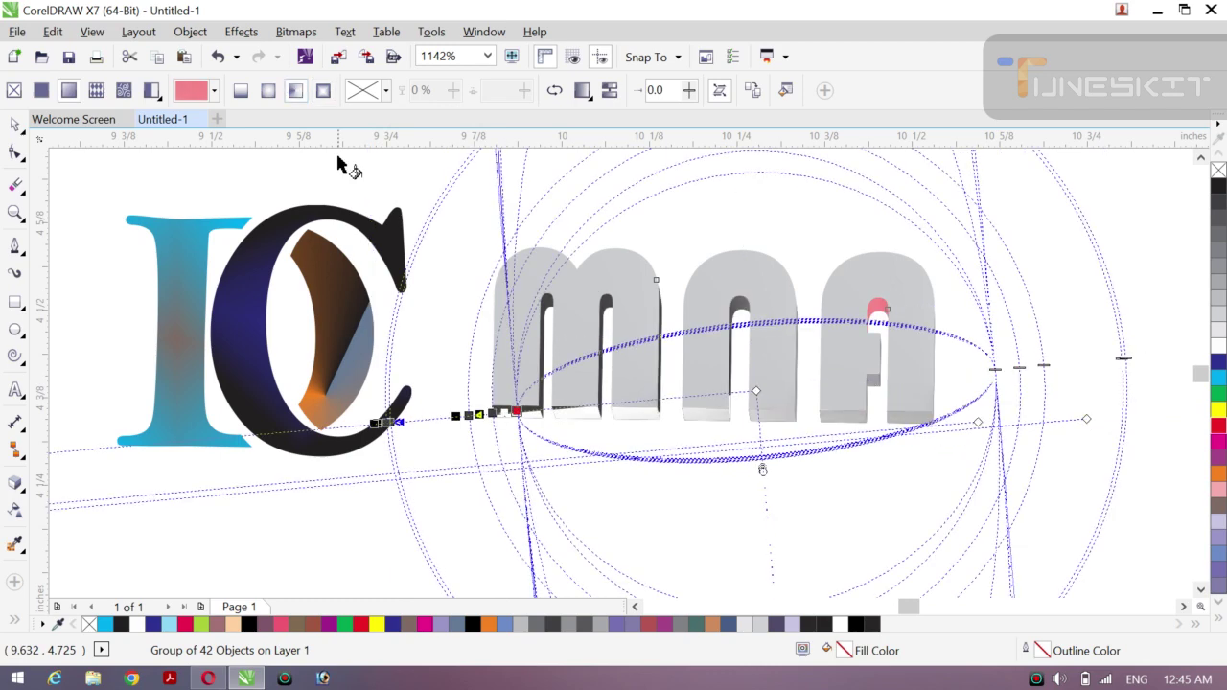
{"action": "left_click", "coordinate": [27, 136]}
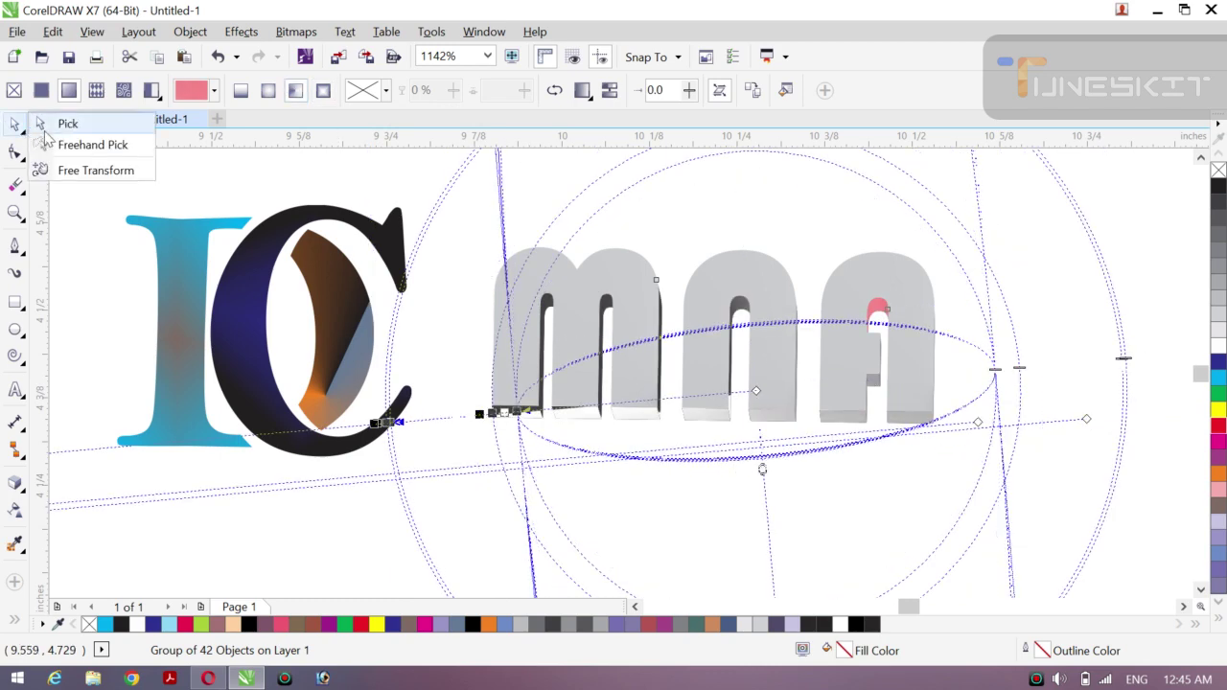
{"action": "left_click", "coordinate": [98, 154]}
{"action": "left_click", "coordinate": [98, 154]}
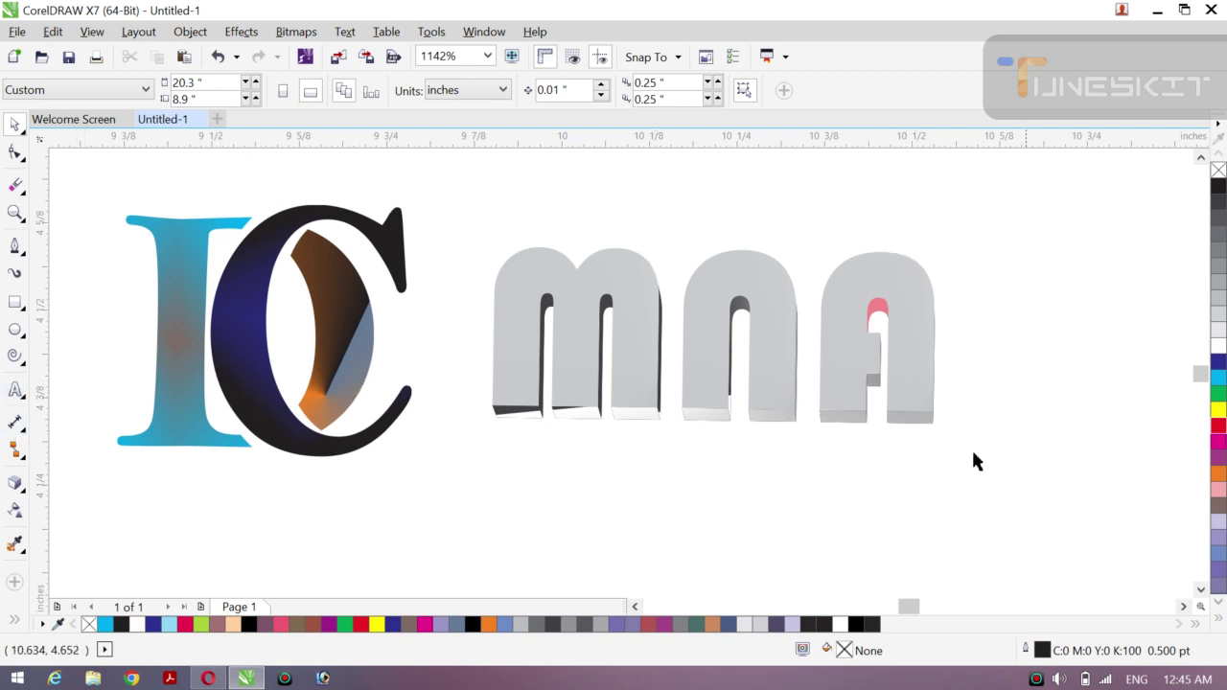
- Draw a trial ellipse below the first letter, delete it and draw a circle about 0.231 inches across in its place
{"action": "left_click", "coordinate": [23, 337]}
{"action": "left_click", "coordinate": [77, 324]}
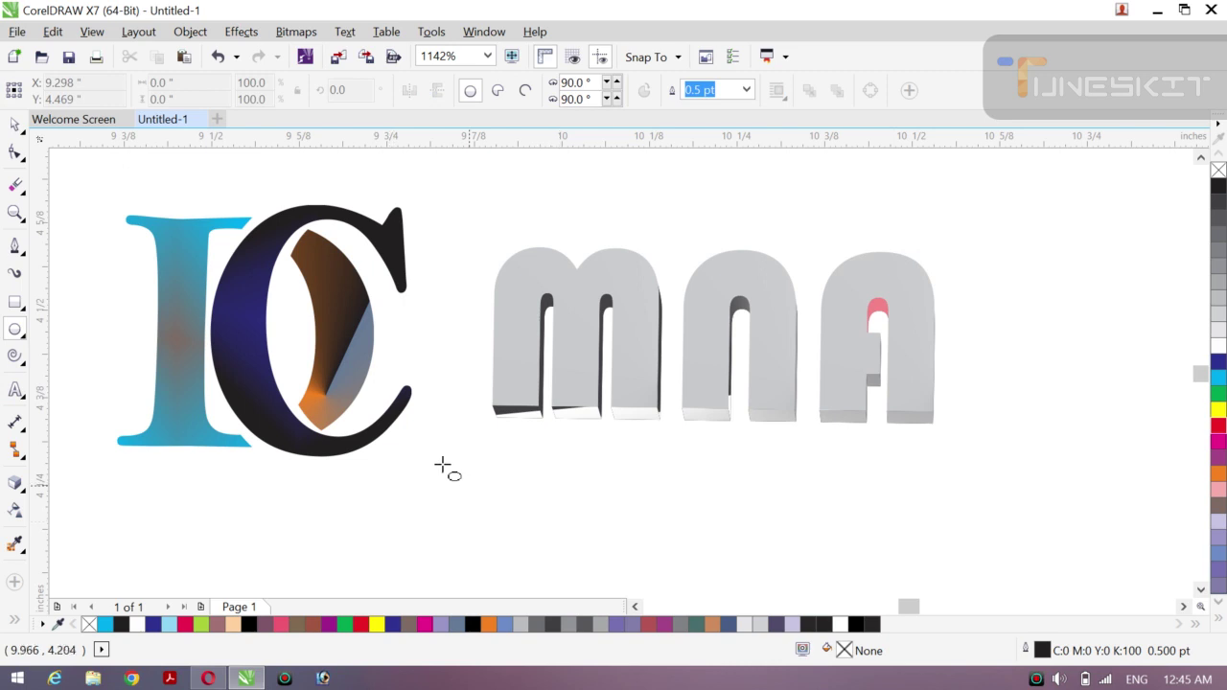
{"action": "mouse_move", "coordinate": [434, 451]}
{"action": "left_mouse_down"}
{"action": "mouse_move", "coordinate": [548, 510]}
{"action": "mouse_move", "coordinate": [588, 556]}
{"action": "mouse_move", "coordinate": [561, 533]}
{"action": "mouse_move", "coordinate": [570, 540]}
{"action": "left_mouse_up"}
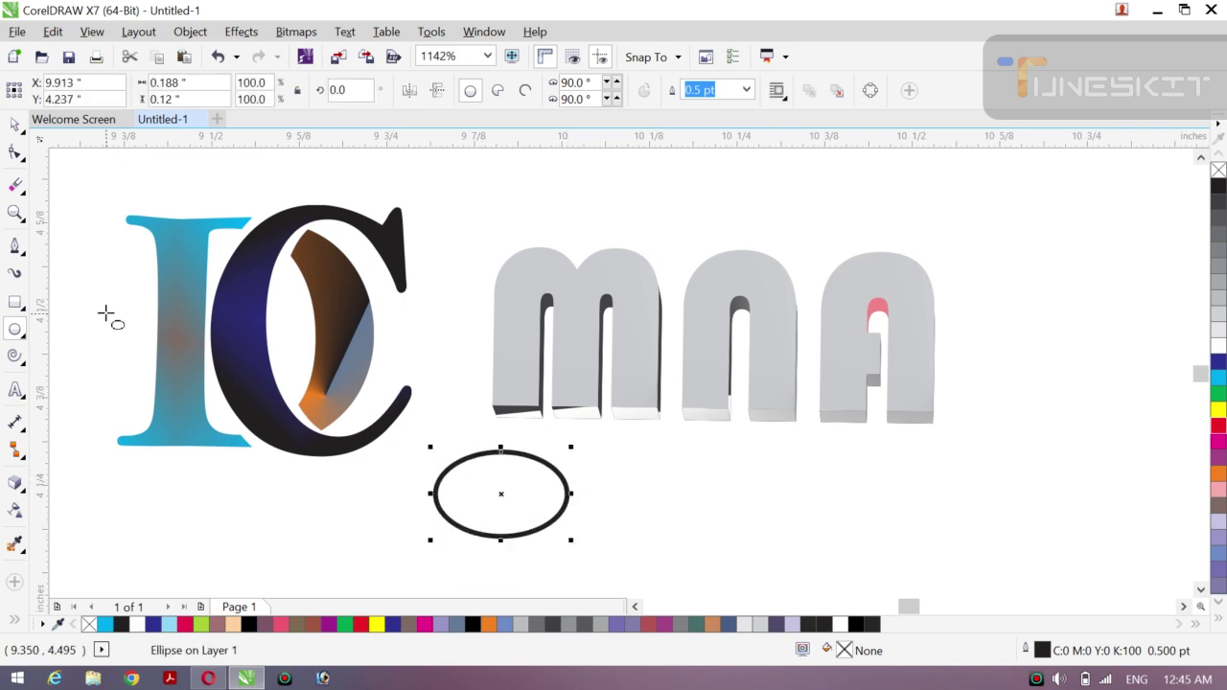
{"action": "key", "text": "Delete"}
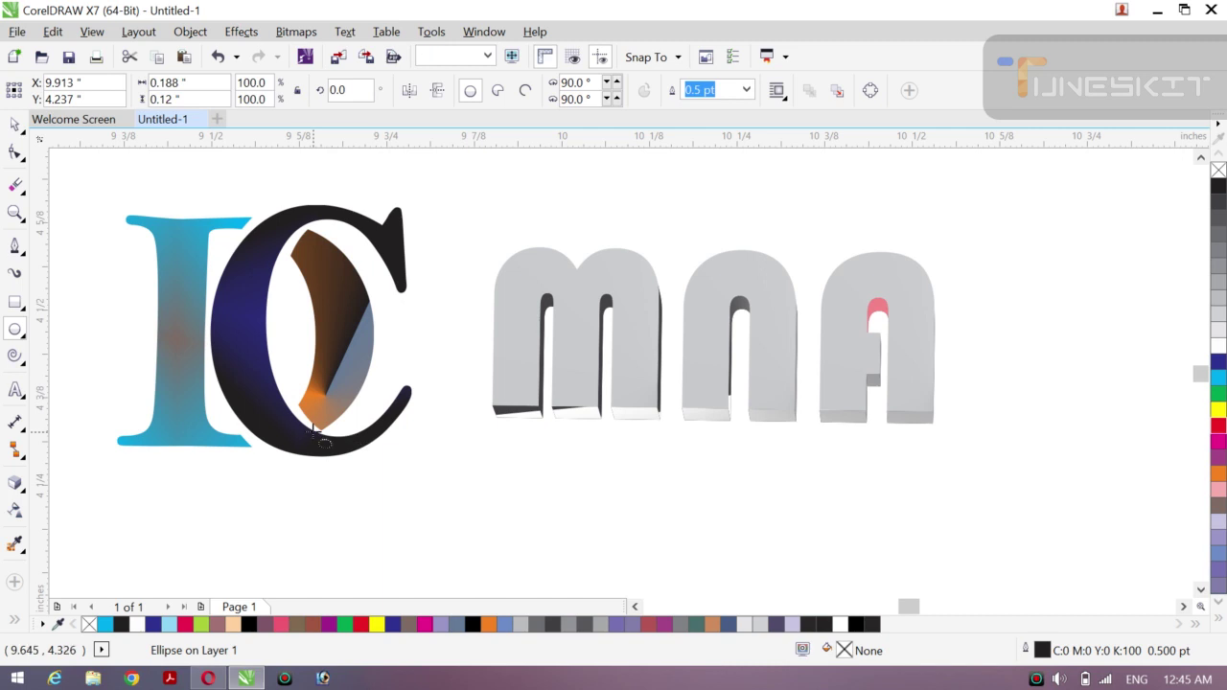
{"action": "left_click_drag", "start_coordinate": [485, 468], "coordinate": [419, 453]}
{"action": "left_click_drag", "start_coordinate": [537, 501], "coordinate": [583, 540]}
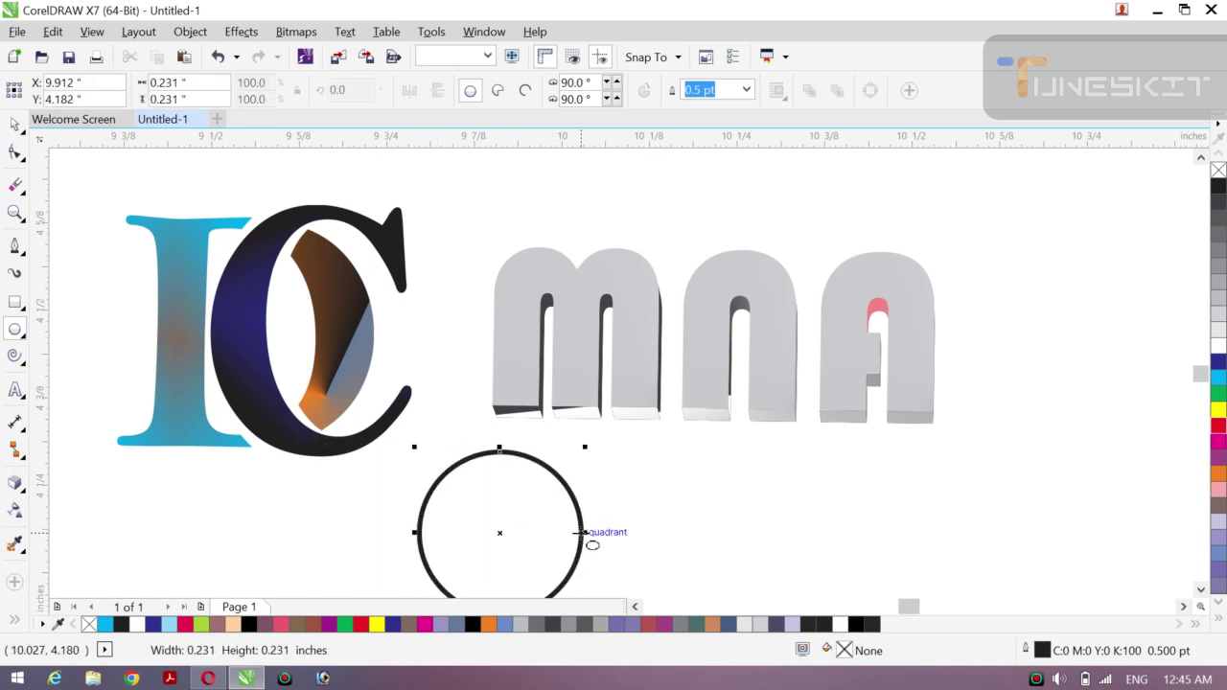
- Move the circle up against the first letter's foot and place an overlapping duplicate about 0.04 inches to its left
{"action": "left_click", "coordinate": [23, 137]}
{"action": "left_click", "coordinate": [58, 122]}
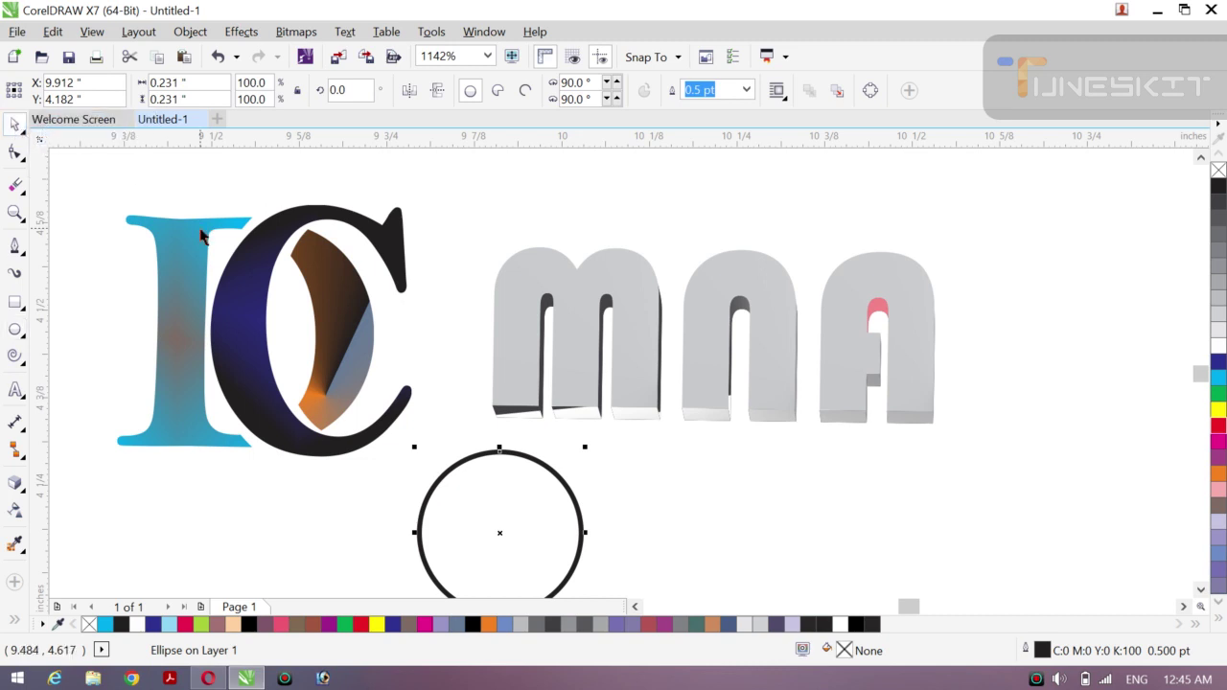
{"action": "left_click_drag", "start_coordinate": [499, 531], "coordinate": [506, 490]}
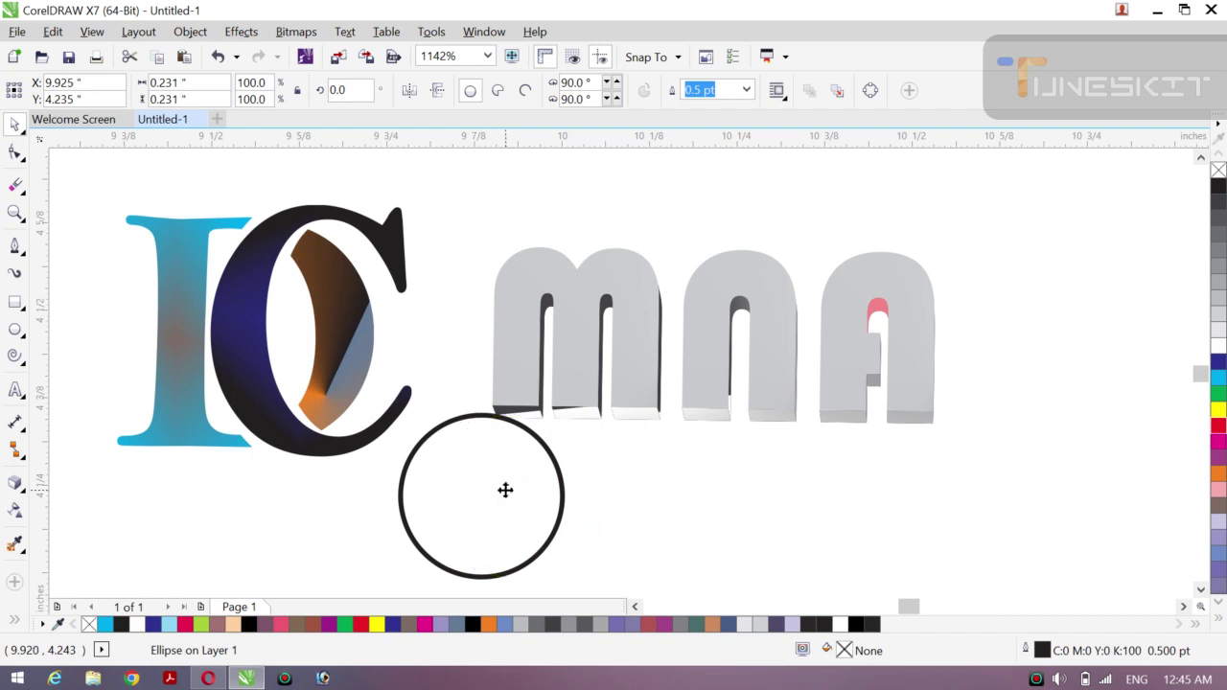
{"action": "left_click", "coordinate": [319, 471]}
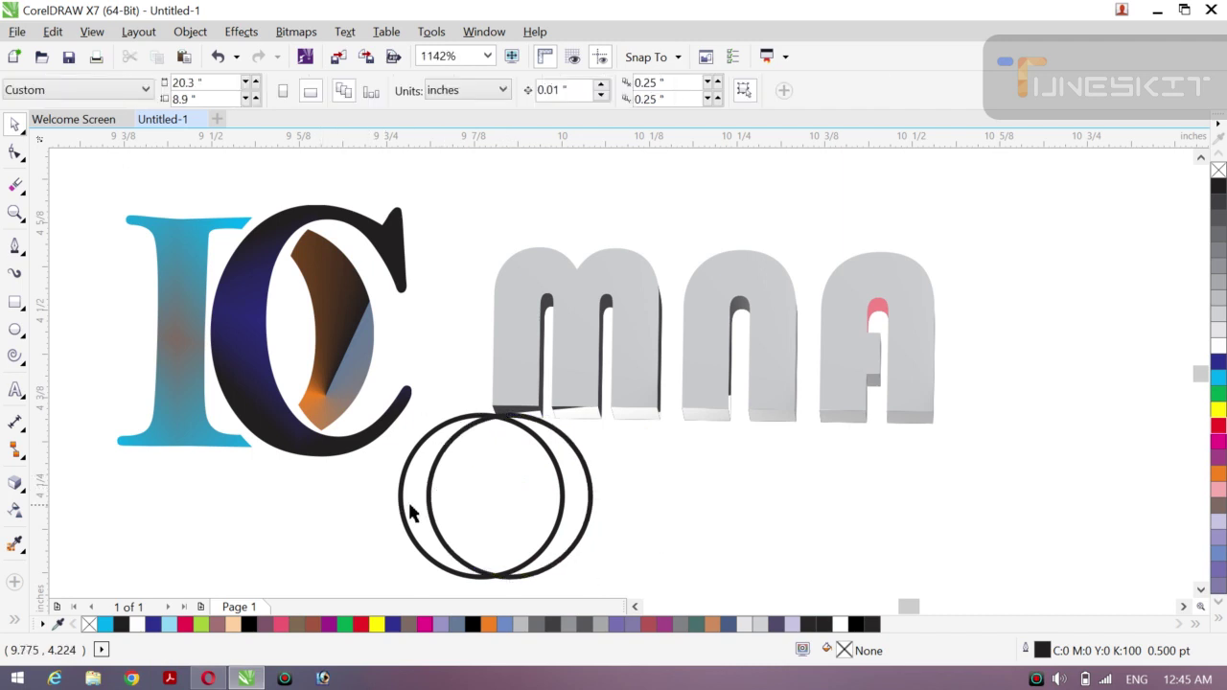
- Create the intersection shape of the two overlapping circles
{"action": "left_click", "coordinate": [411, 505]}
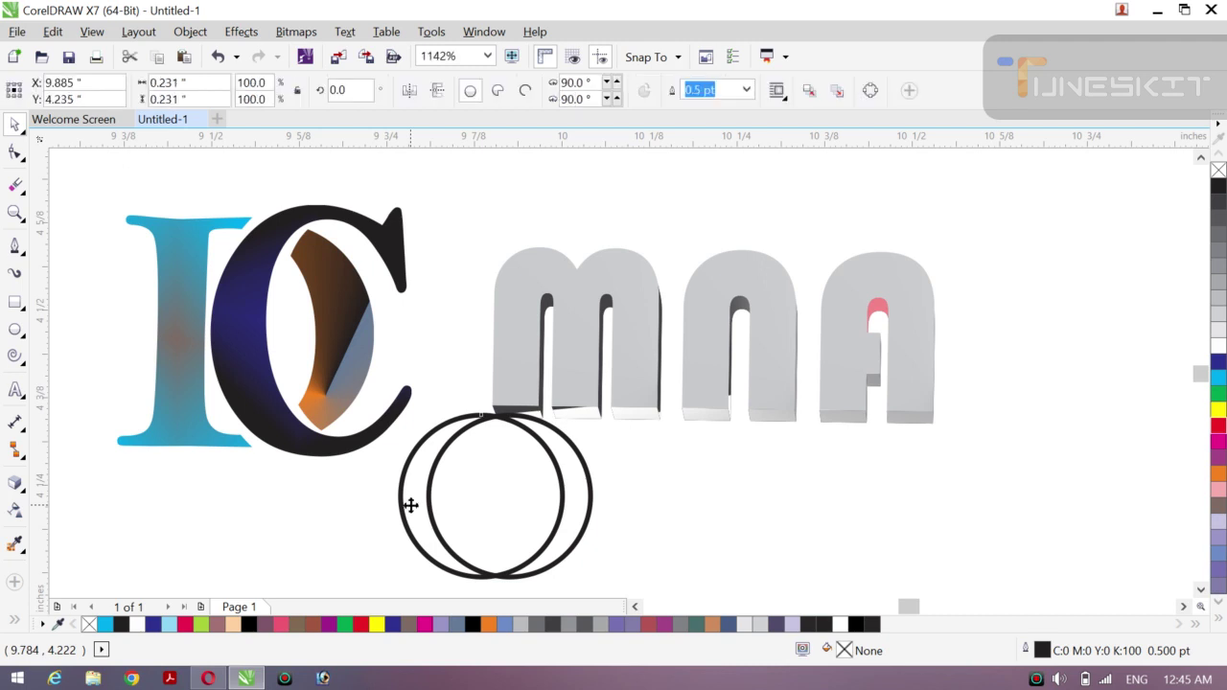
{"action": "left_click", "coordinate": [570, 530], "text": "shift"}
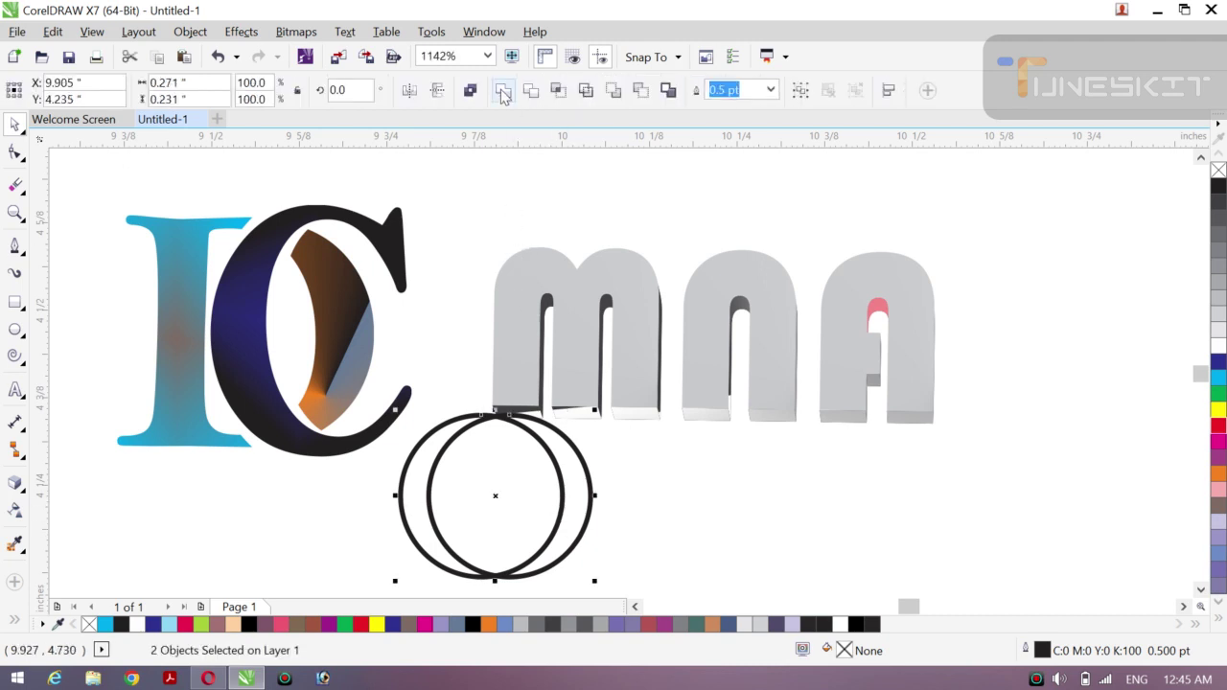
{"action": "left_click", "coordinate": [559, 93]}
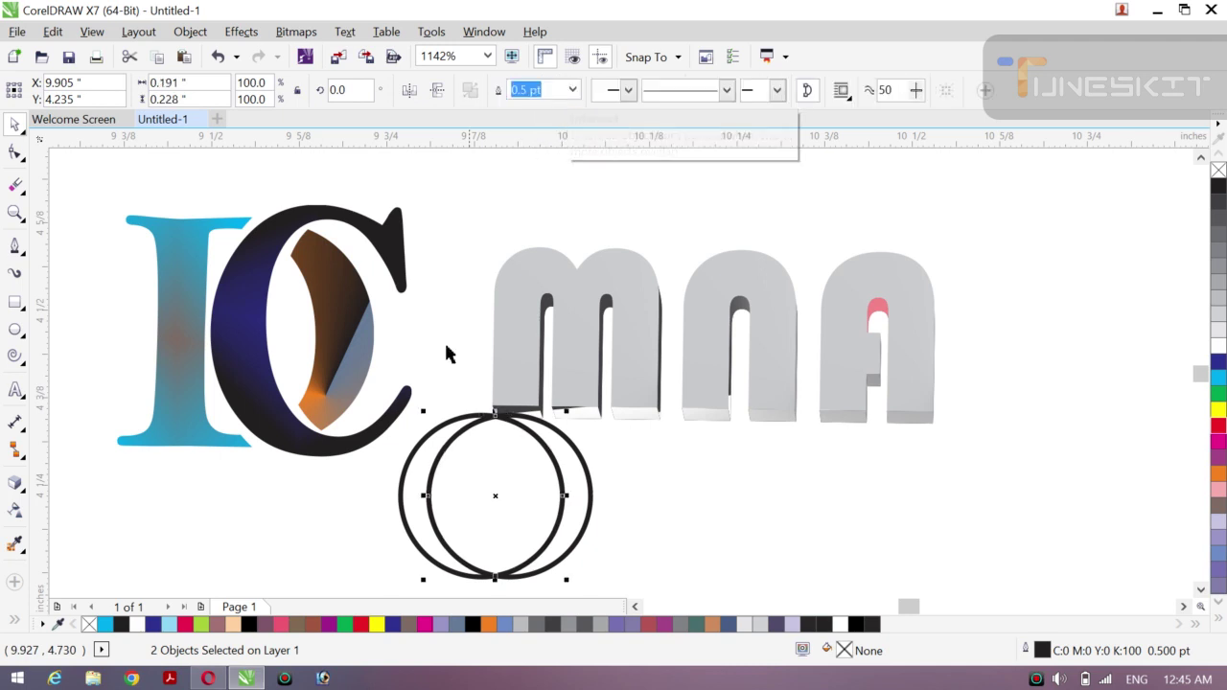
- Move the left circle about 0.115 inches further left, partly off the intersection shape
{"action": "left_click", "coordinate": [405, 493]}
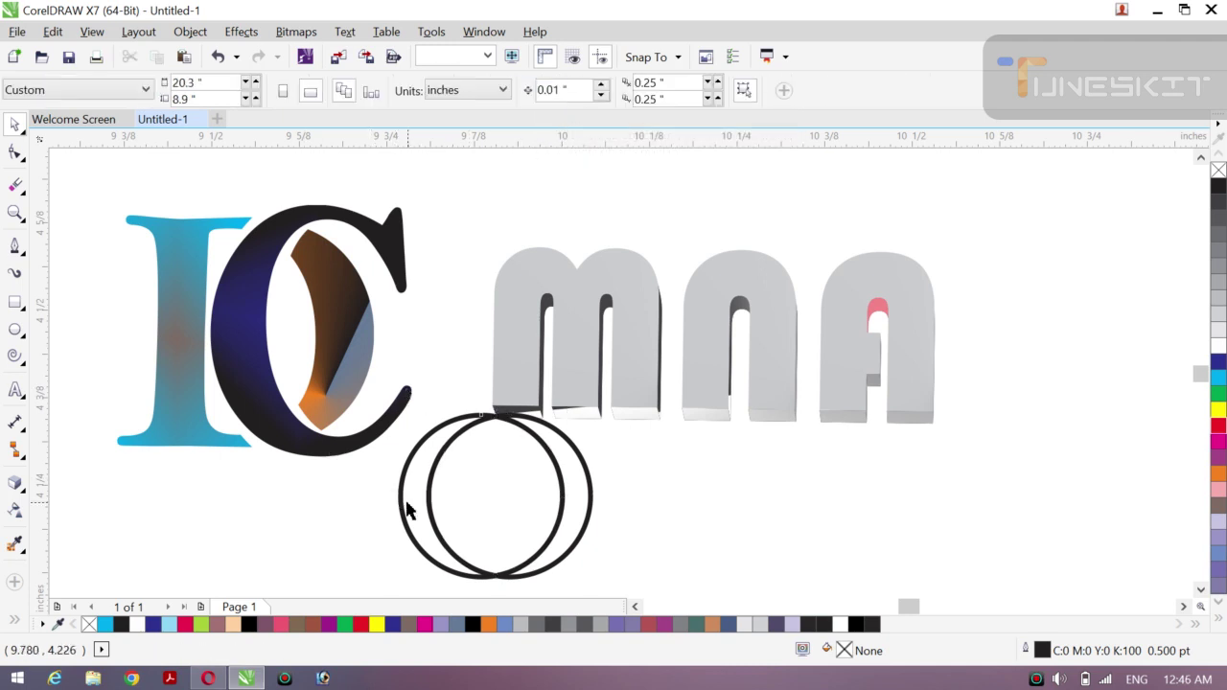
{"action": "left_click", "coordinate": [402, 503]}
{"action": "left_click_drag", "start_coordinate": [480, 495], "coordinate": [406, 496]}
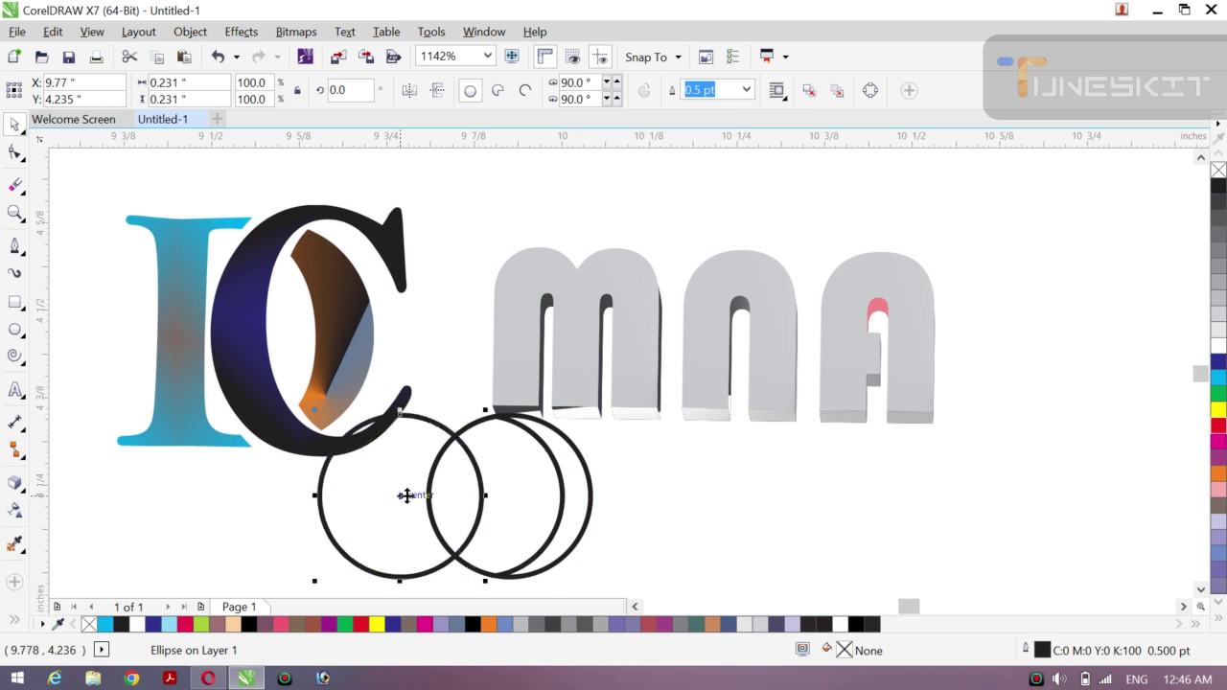
- Try moving the right circle further right off the intersection shape and undo the move
{"action": "left_click", "coordinate": [579, 495]}
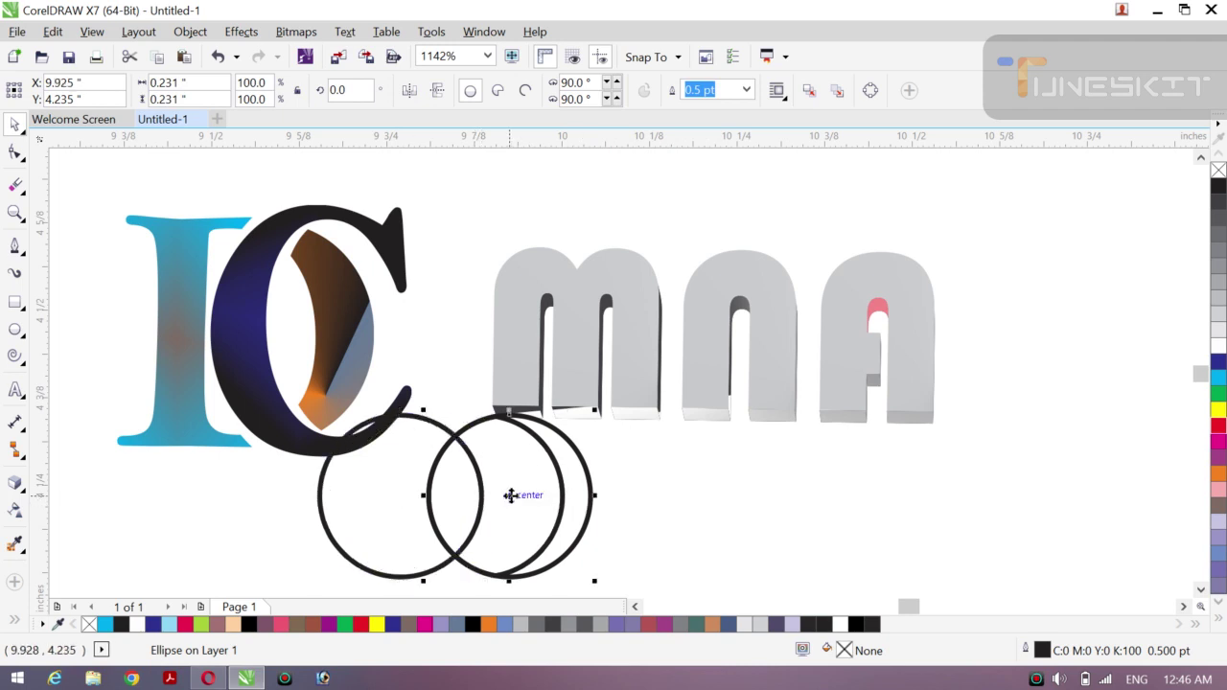
{"action": "left_click_drag", "start_coordinate": [512, 495], "coordinate": [586, 499]}
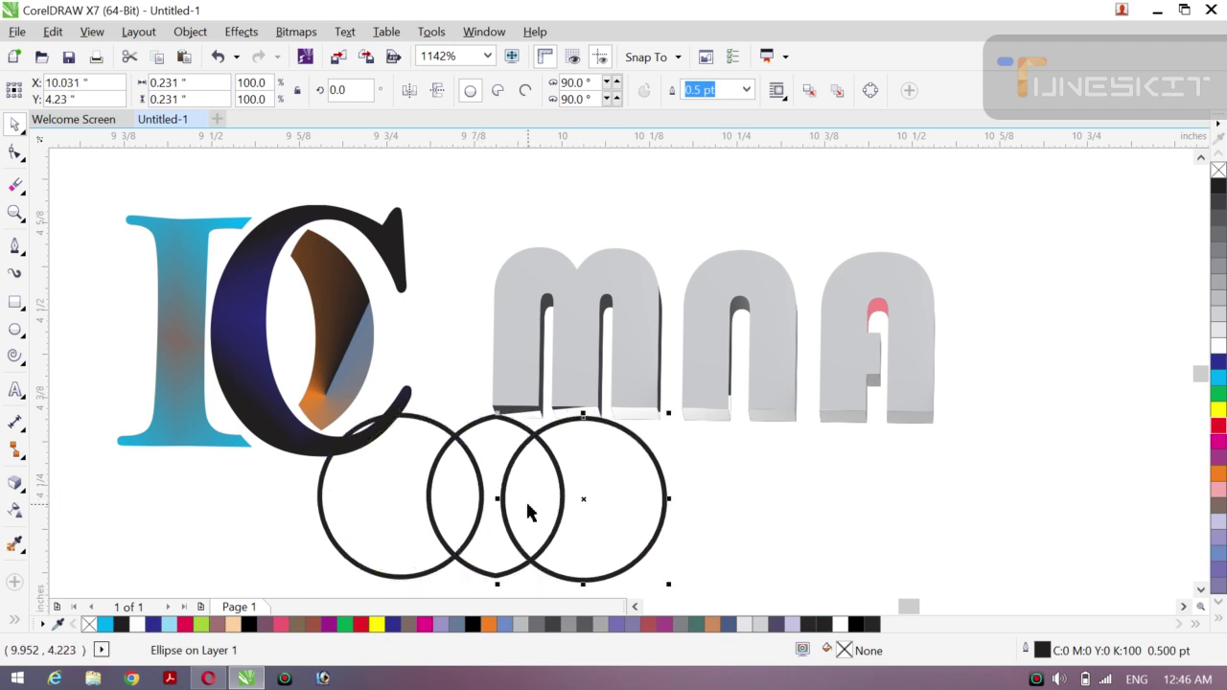
{"action": "key", "text": "ctrl+z"}
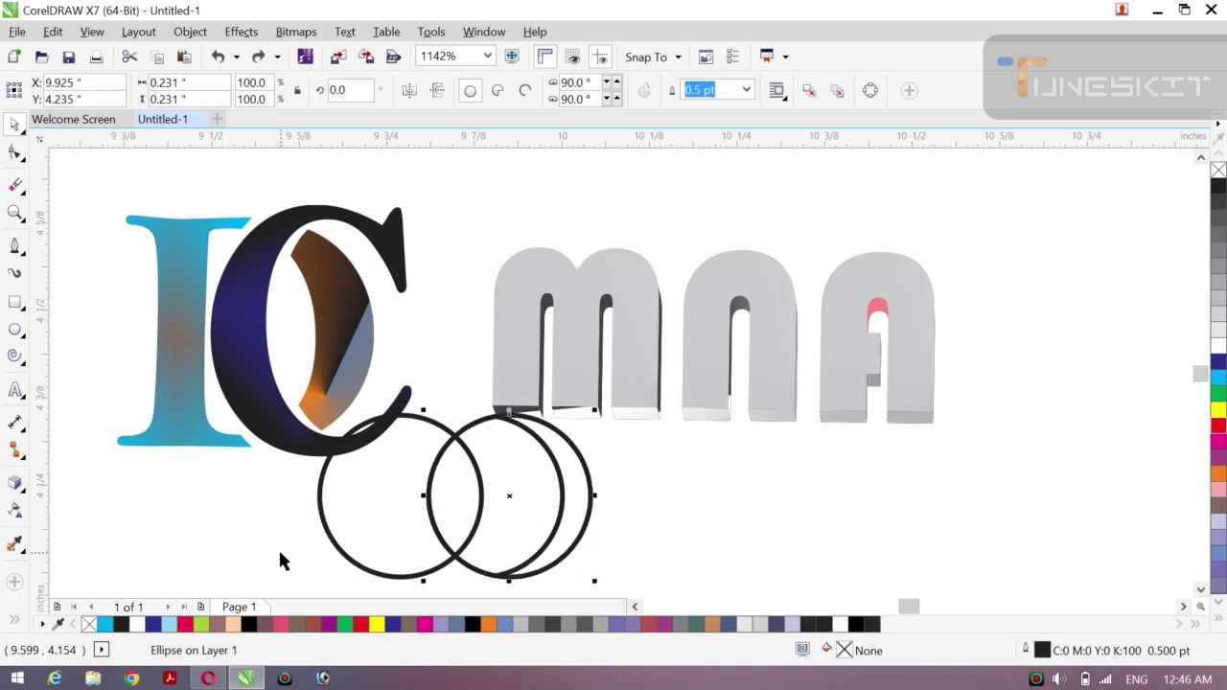
- Smart-fill the crescent between the right circle and the intersection shape with blue-grey (C:40 M:20 Y:0 K:40) and no outline
{"action": "left_click", "coordinate": [13, 621]}
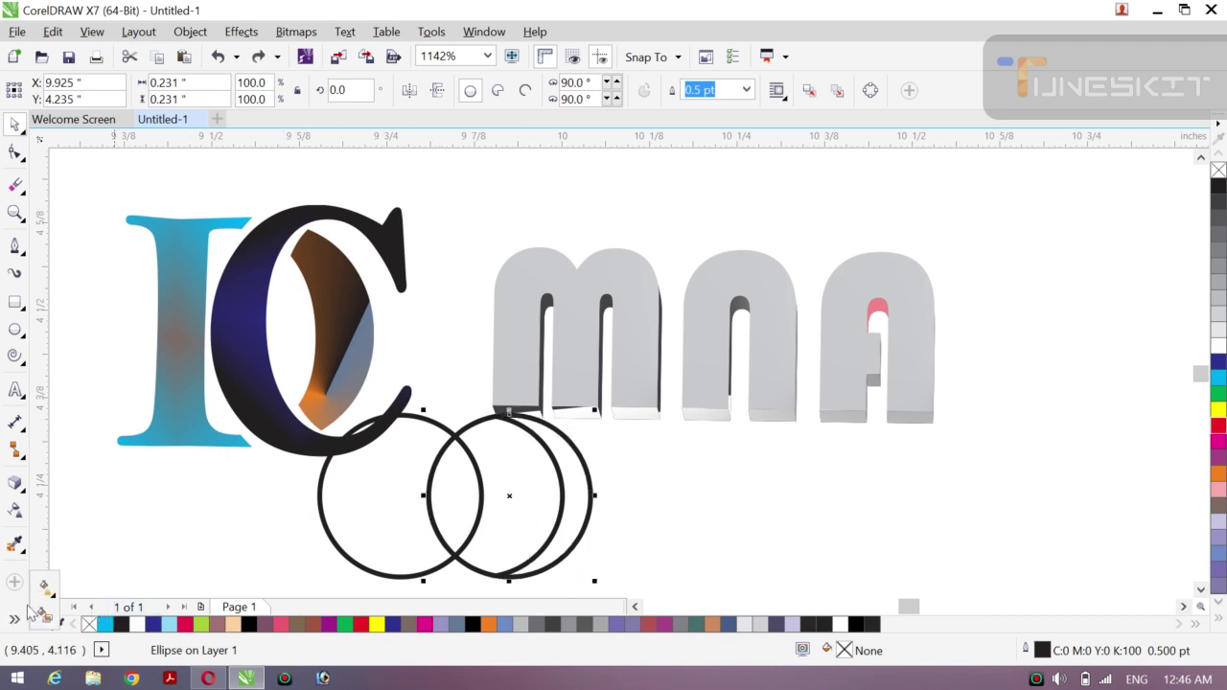
{"action": "left_click", "coordinate": [43, 617]}
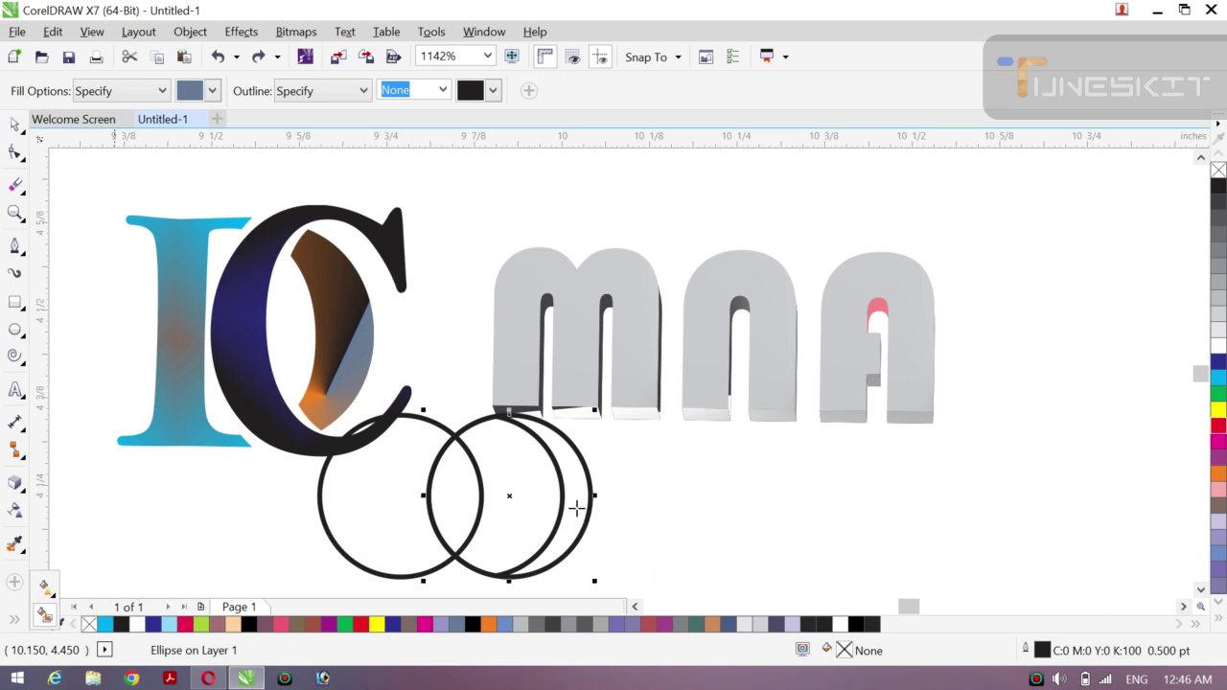
{"action": "left_click", "coordinate": [576, 508]}
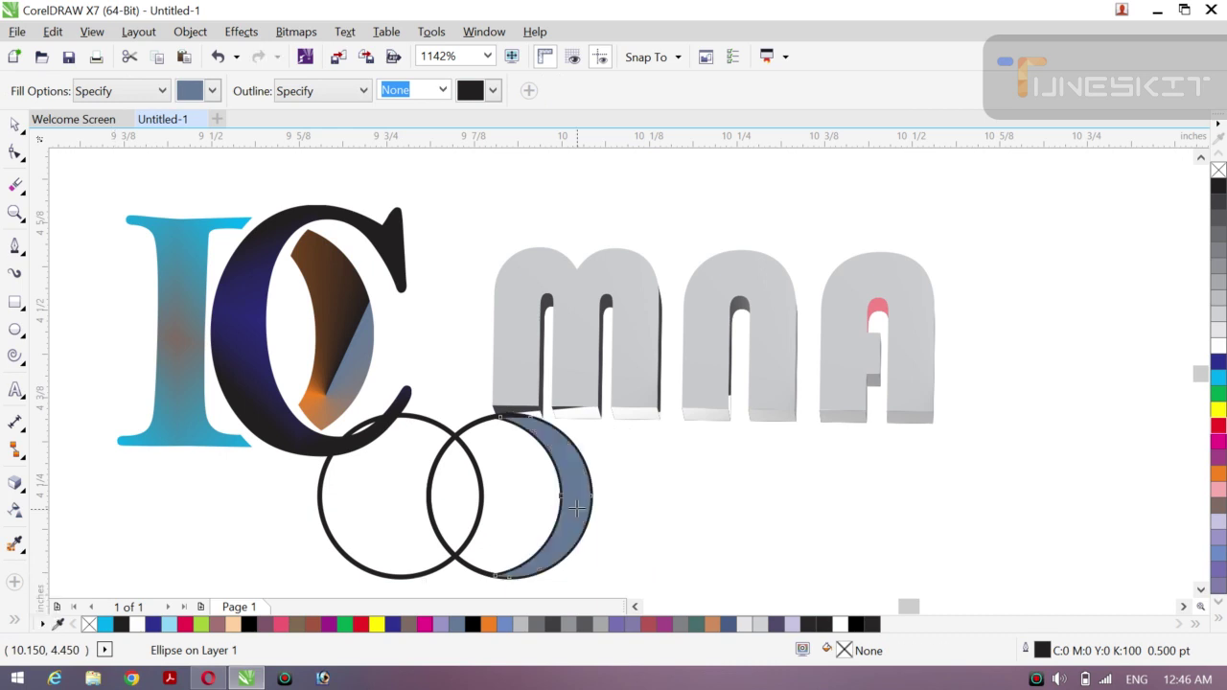
{"action": "left_click", "coordinate": [22, 135]}
{"action": "left_click", "coordinate": [60, 121]}
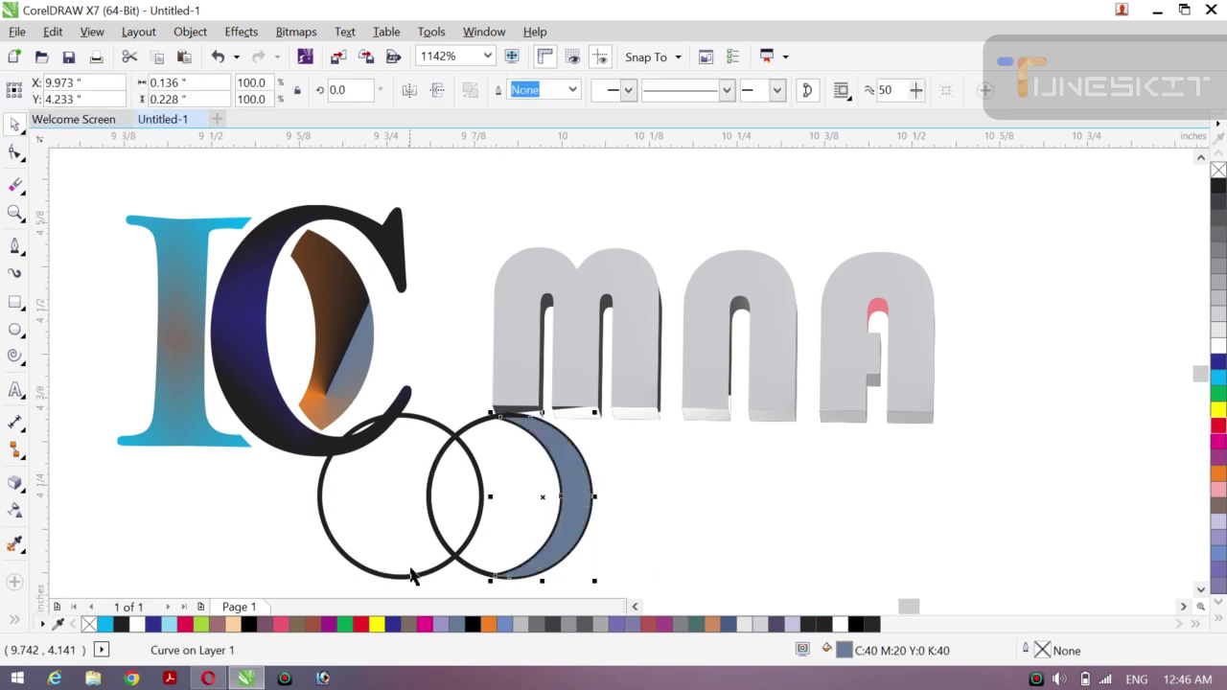
- Delete both circles and the intersection shape, keeping only the blue-grey crescent
{"action": "left_click", "coordinate": [411, 578]}
{"action": "key", "text": "Delete"}
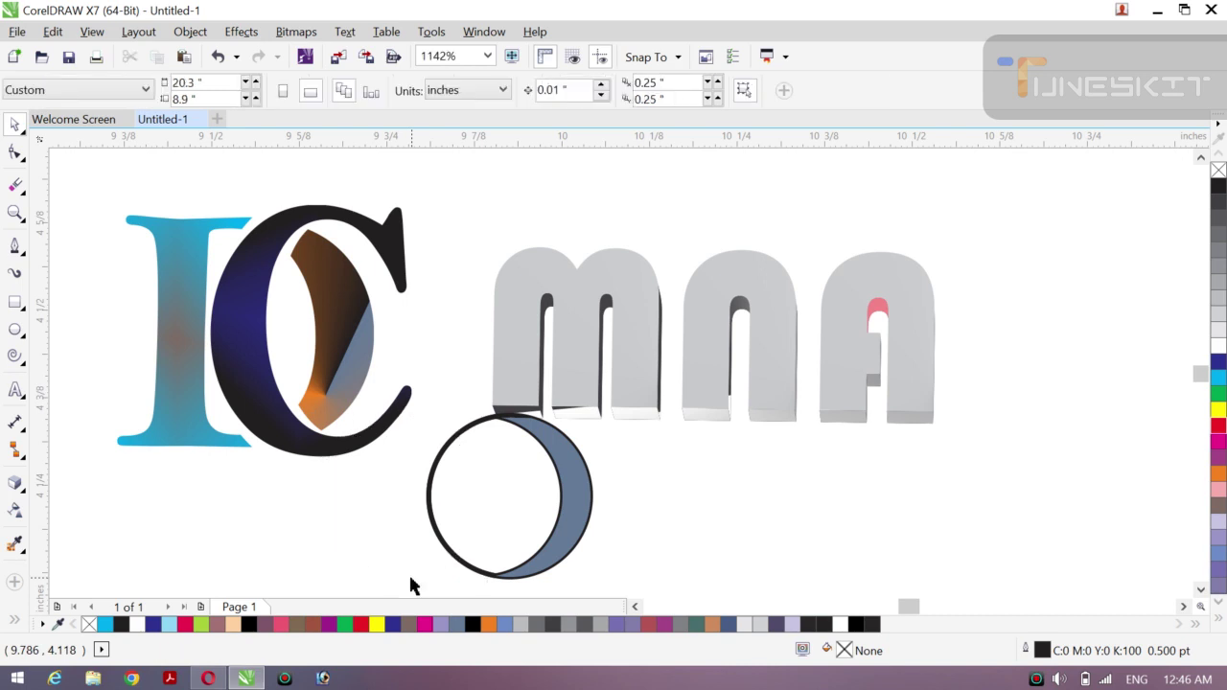
{"action": "left_click", "coordinate": [443, 545]}
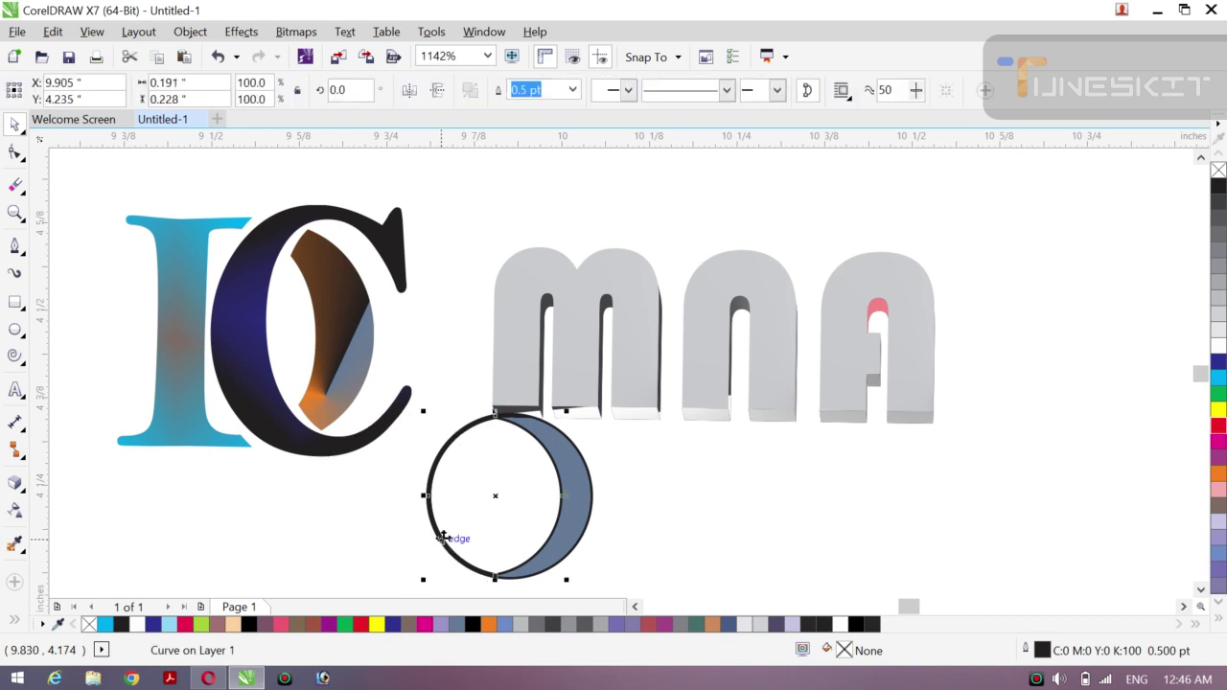
{"action": "key", "text": "Delete"}
{"action": "left_click", "coordinate": [437, 538]}
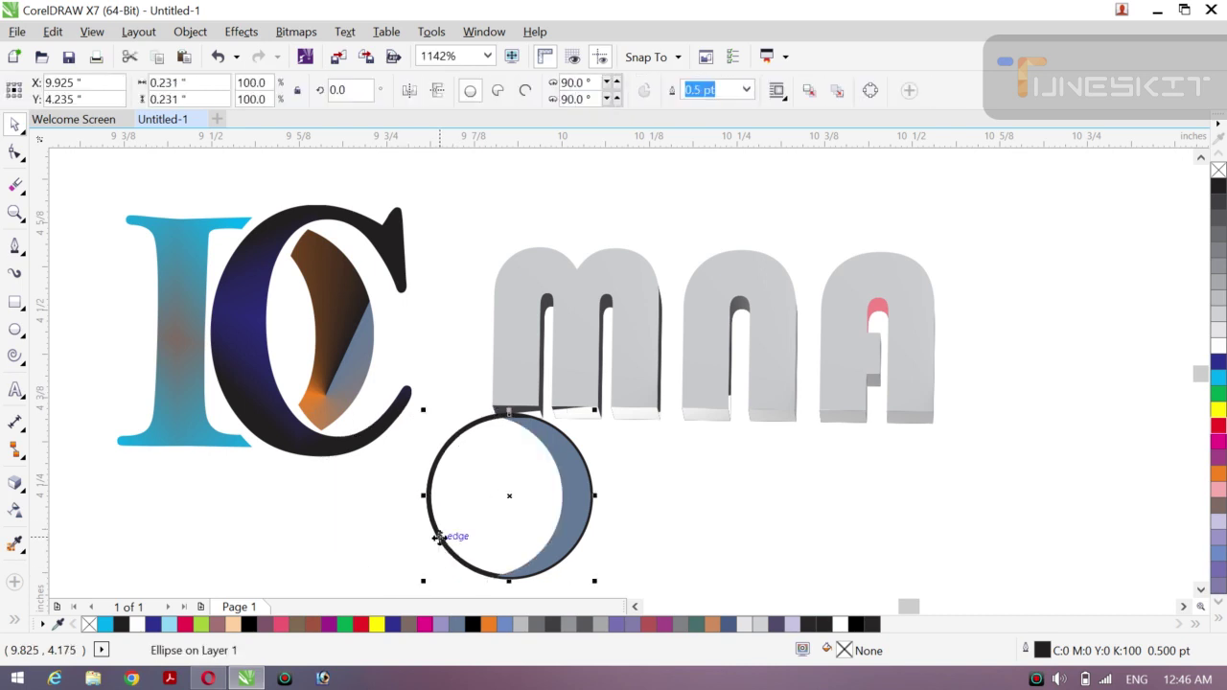
{"action": "key", "text": "Delete"}
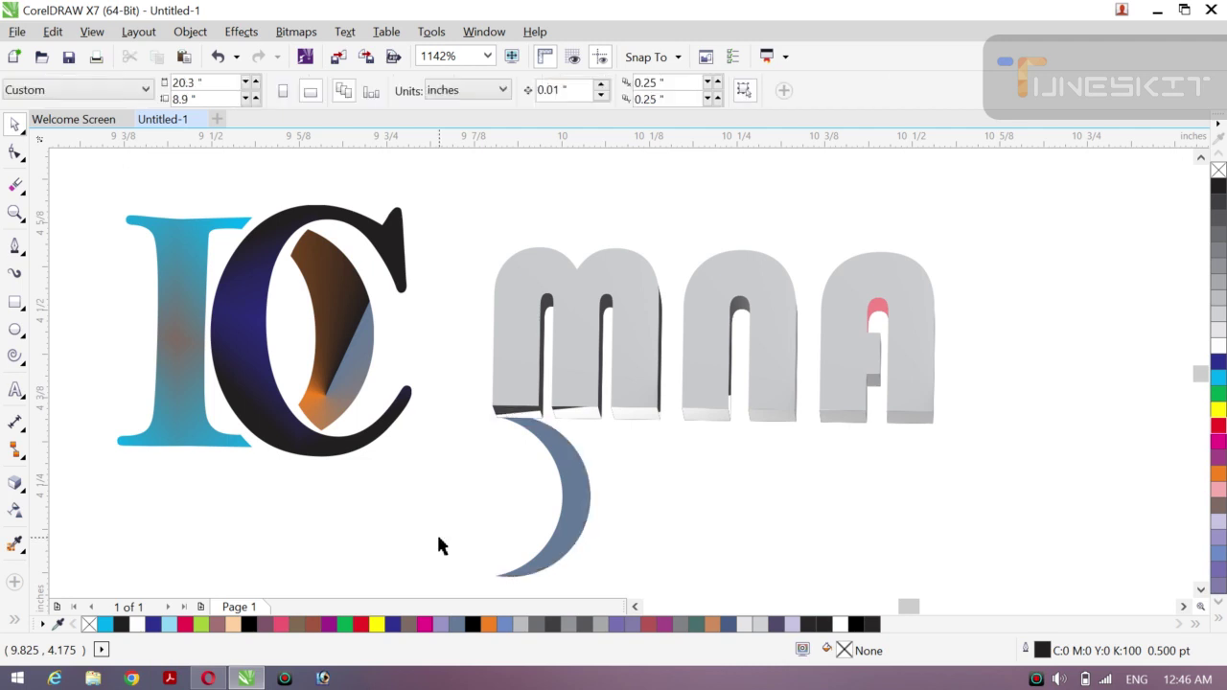
- Move the blue-grey crescent beside the lettering's final A and enlarge it to about 0.261 by 0.438 inches
{"action": "left_click", "coordinate": [571, 491]}
{"action": "left_click_drag", "start_coordinate": [570, 489], "coordinate": [1055, 341]}
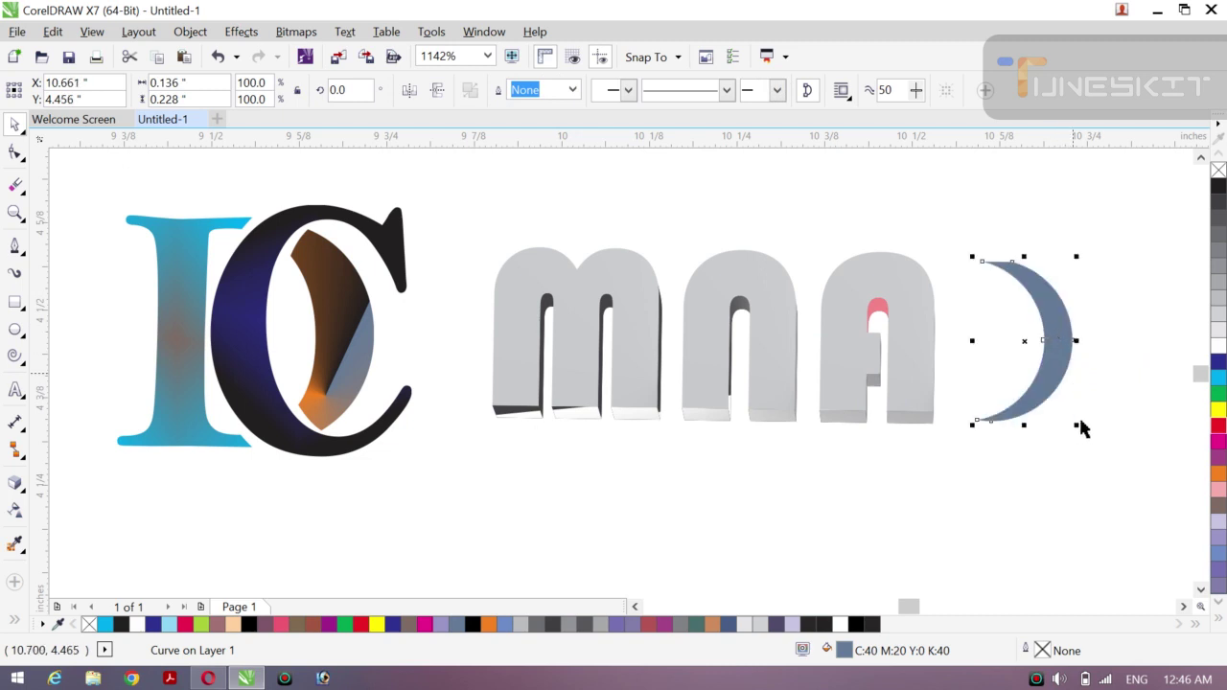
{"action": "left_click_drag", "start_coordinate": [1076, 425], "coordinate": [1106, 454]}
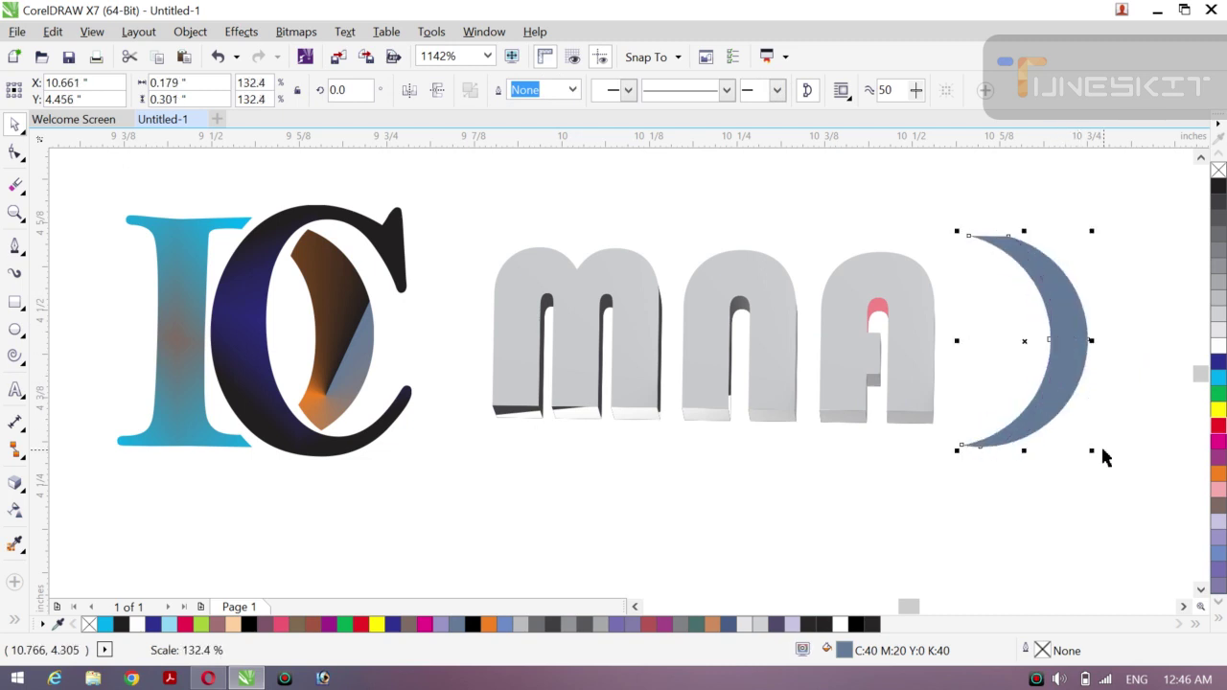
{"action": "left_click_drag", "start_coordinate": [1025, 342], "coordinate": [992, 341]}
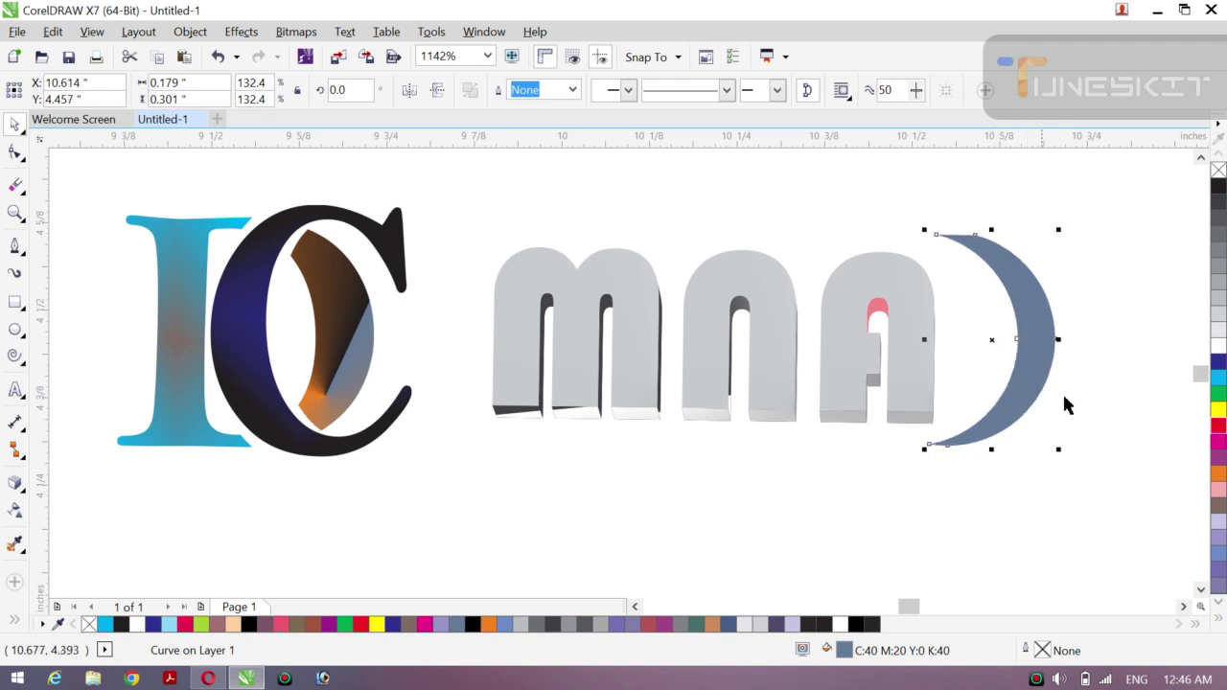
{"action": "left_click_drag", "start_coordinate": [1059, 451], "coordinate": [1107, 509]}
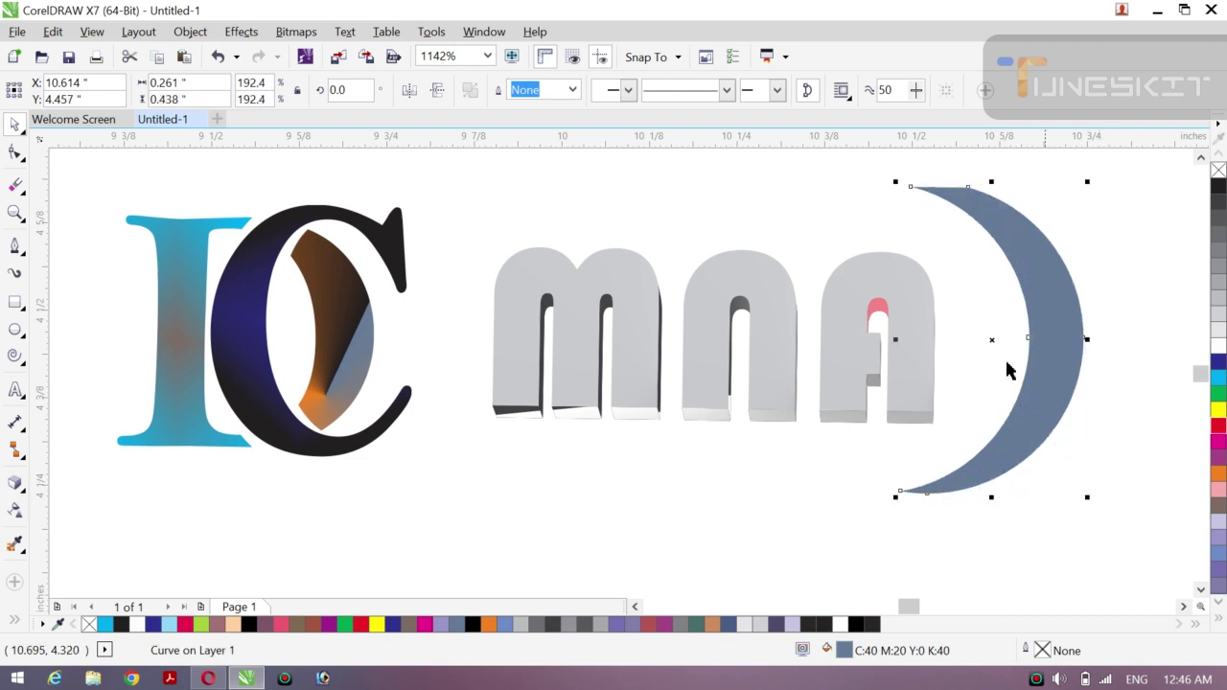
{"action": "left_click_drag", "start_coordinate": [992, 341], "coordinate": [992, 349]}
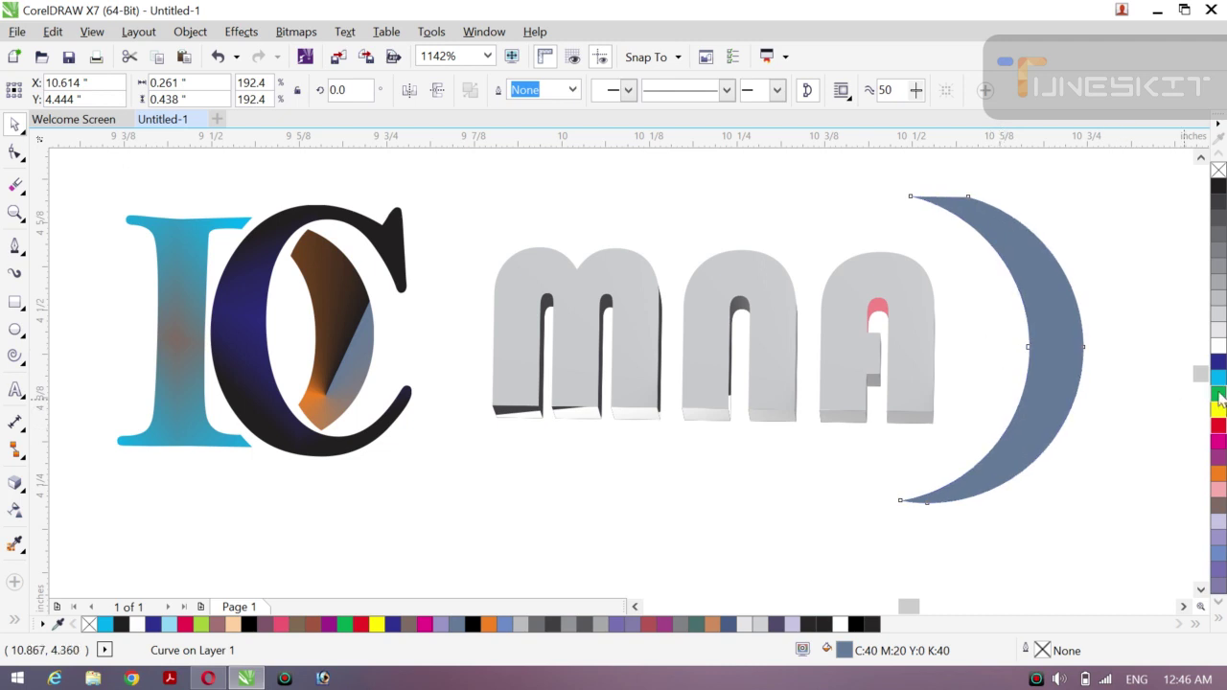
- Shift the crescent slightly closer to the A and recolor it with a light grey K:20 fill
{"action": "left_click", "coordinate": [1218, 186]}
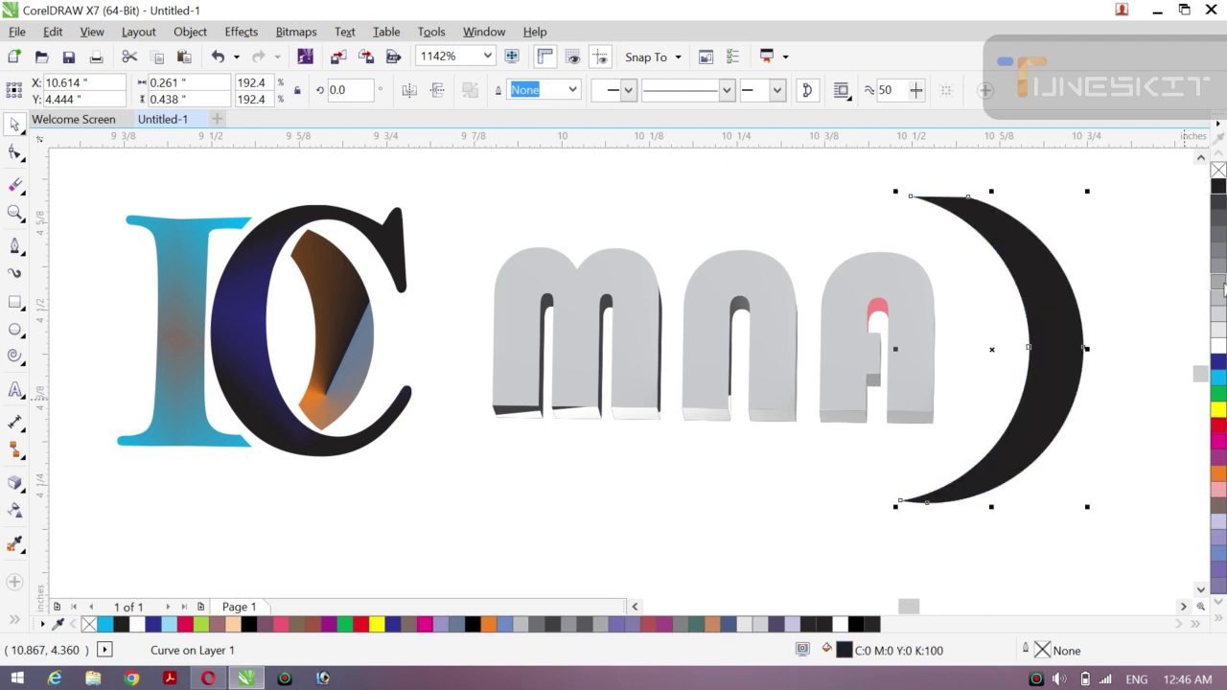
{"action": "left_click", "coordinate": [779, 481]}
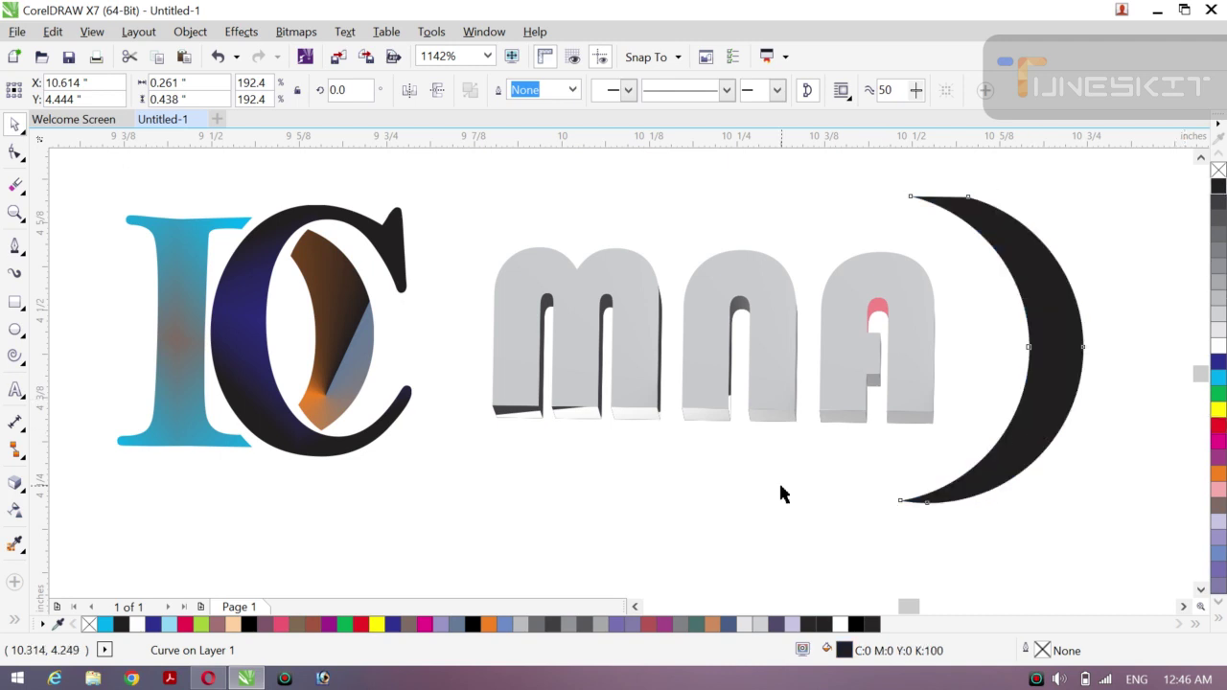
{"action": "left_click", "coordinate": [1049, 375]}
{"action": "left_click_drag", "start_coordinate": [1038, 366], "coordinate": [1041, 368]}
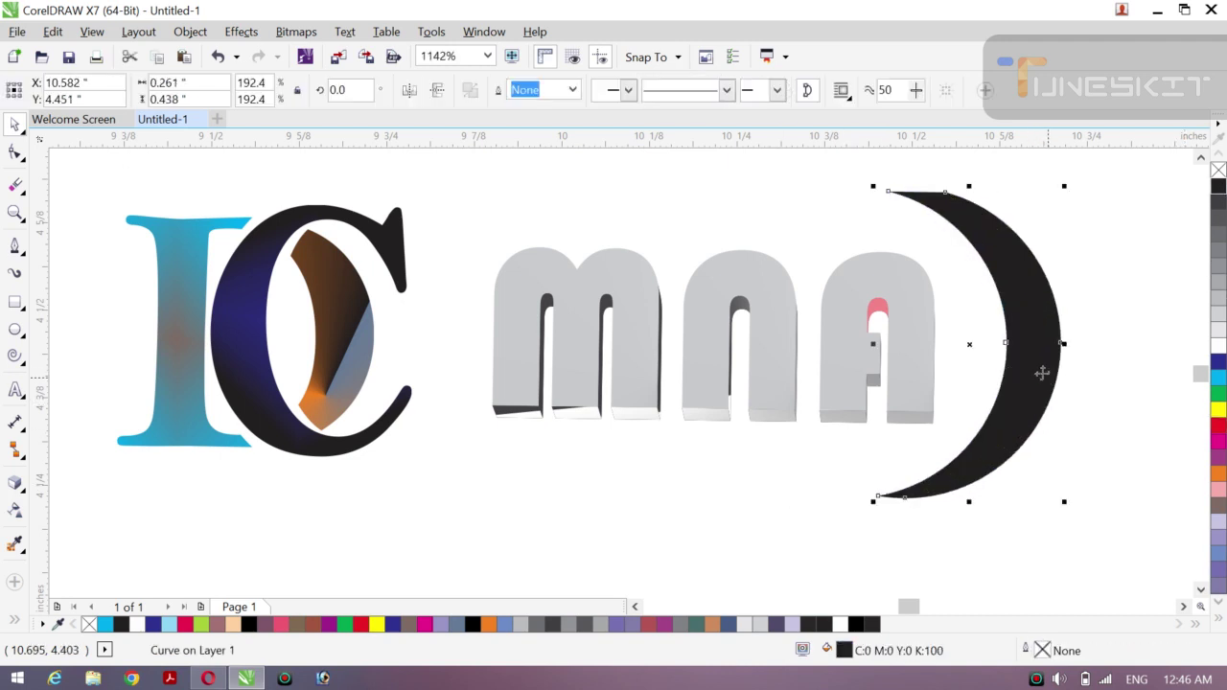
{"action": "left_click", "coordinate": [1219, 347]}
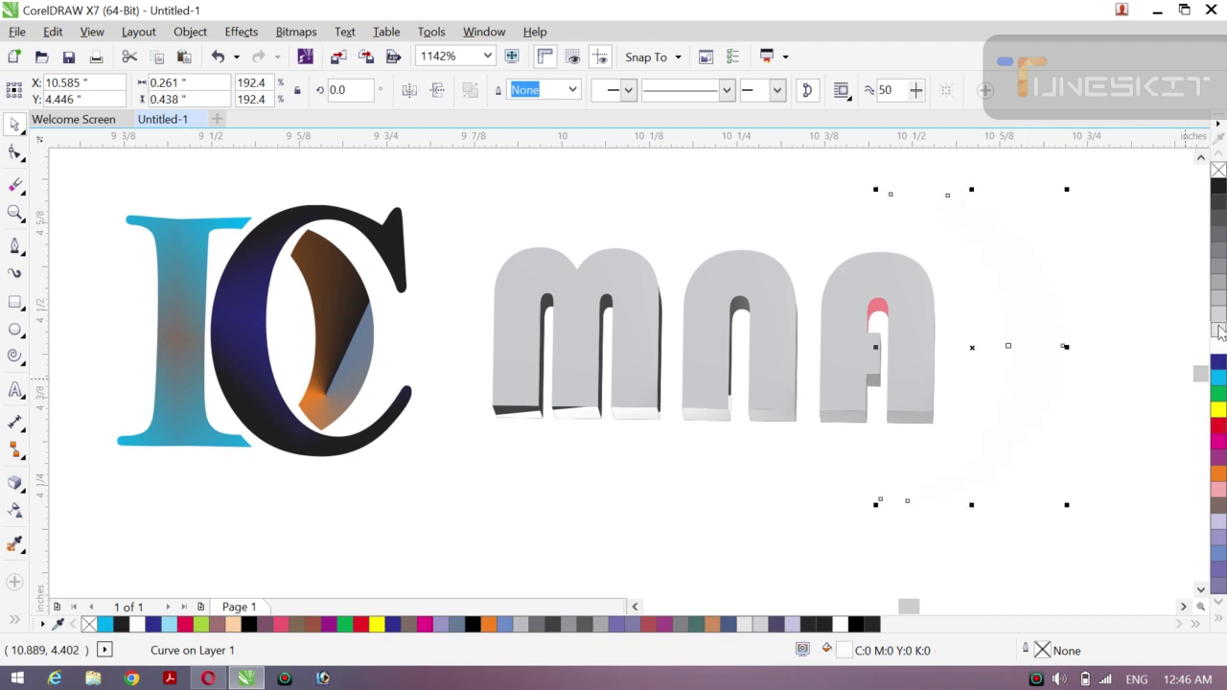
{"action": "left_click", "coordinate": [1219, 330]}
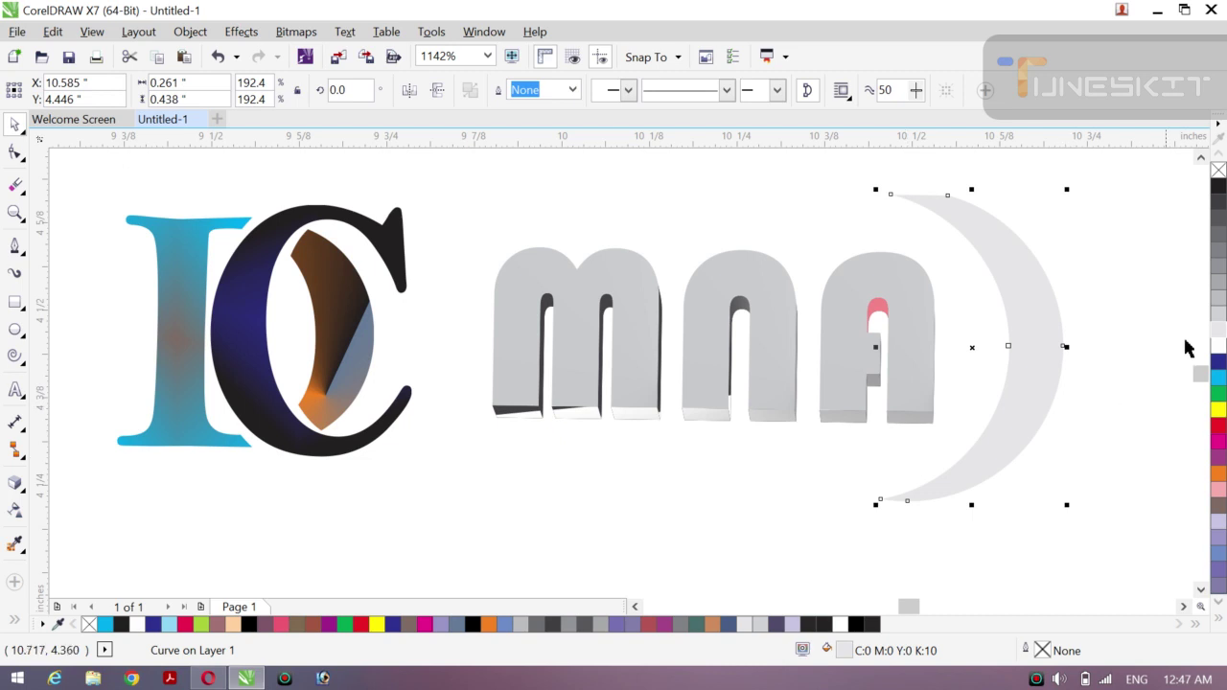
{"action": "left_click", "coordinate": [1219, 319]}
{"action": "left_click", "coordinate": [1218, 317]}
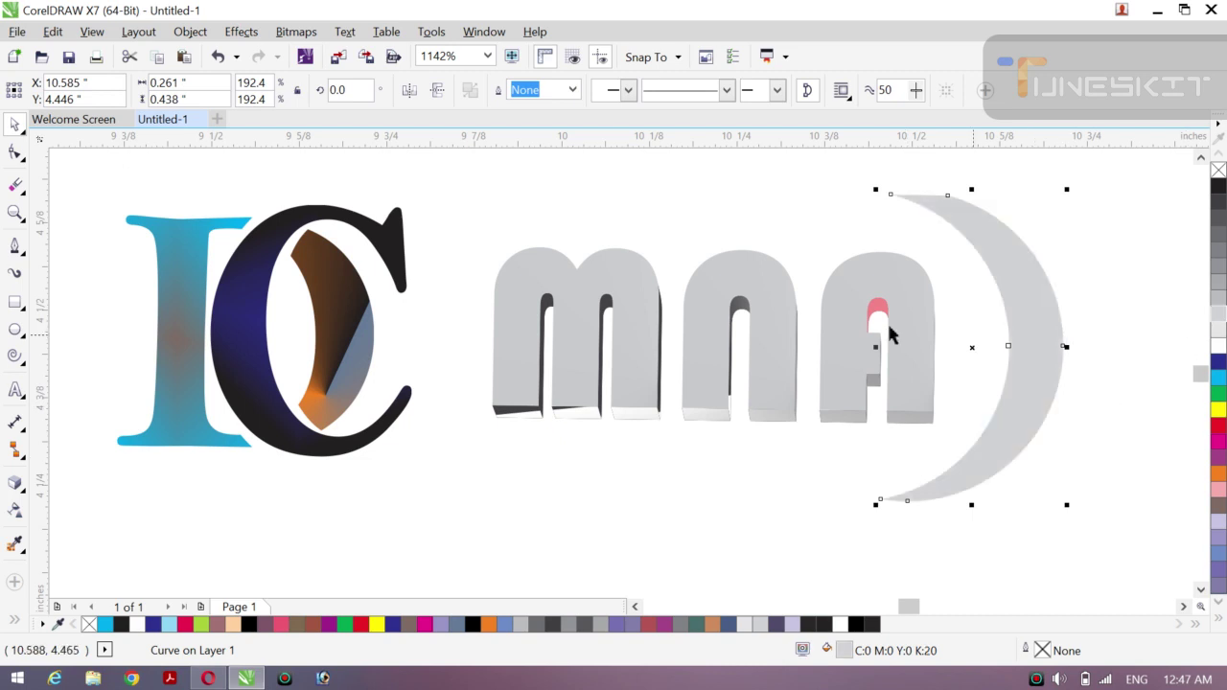
- Apply a small rectangular fountain fill to the crescent's lower part, with a darker grey center color
{"action": "key", "text": "g"}
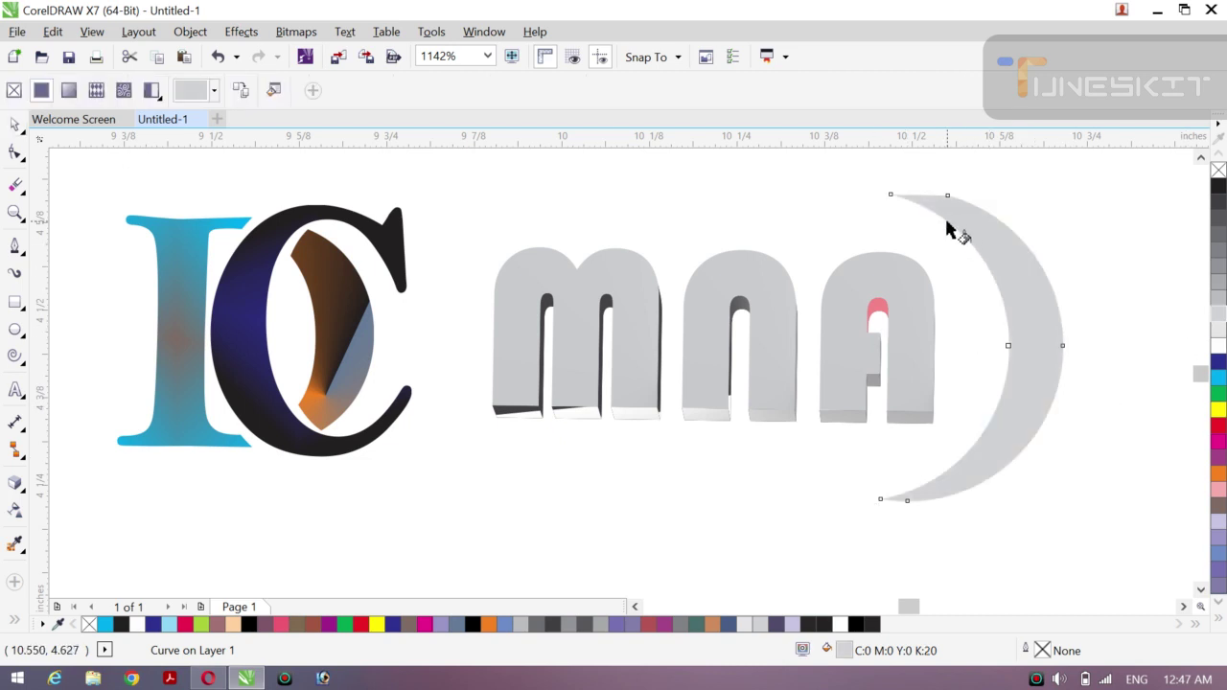
{"action": "left_click_drag", "start_coordinate": [915, 201], "coordinate": [1018, 453]}
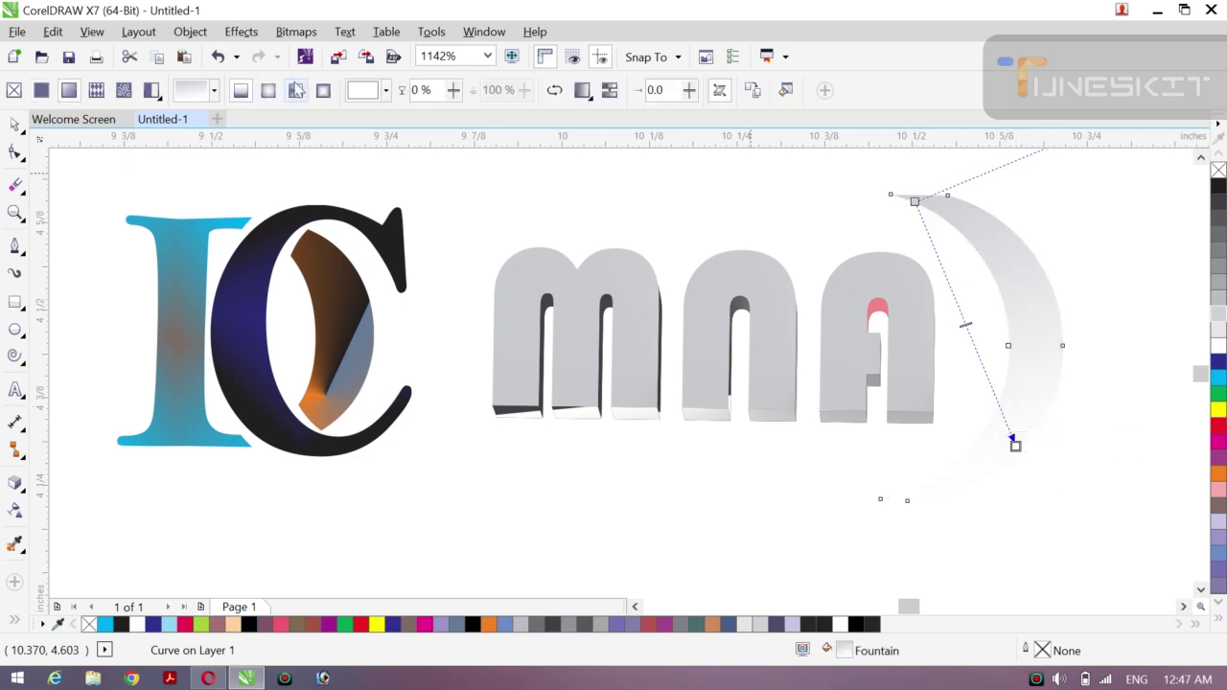
{"action": "left_click", "coordinate": [323, 91]}
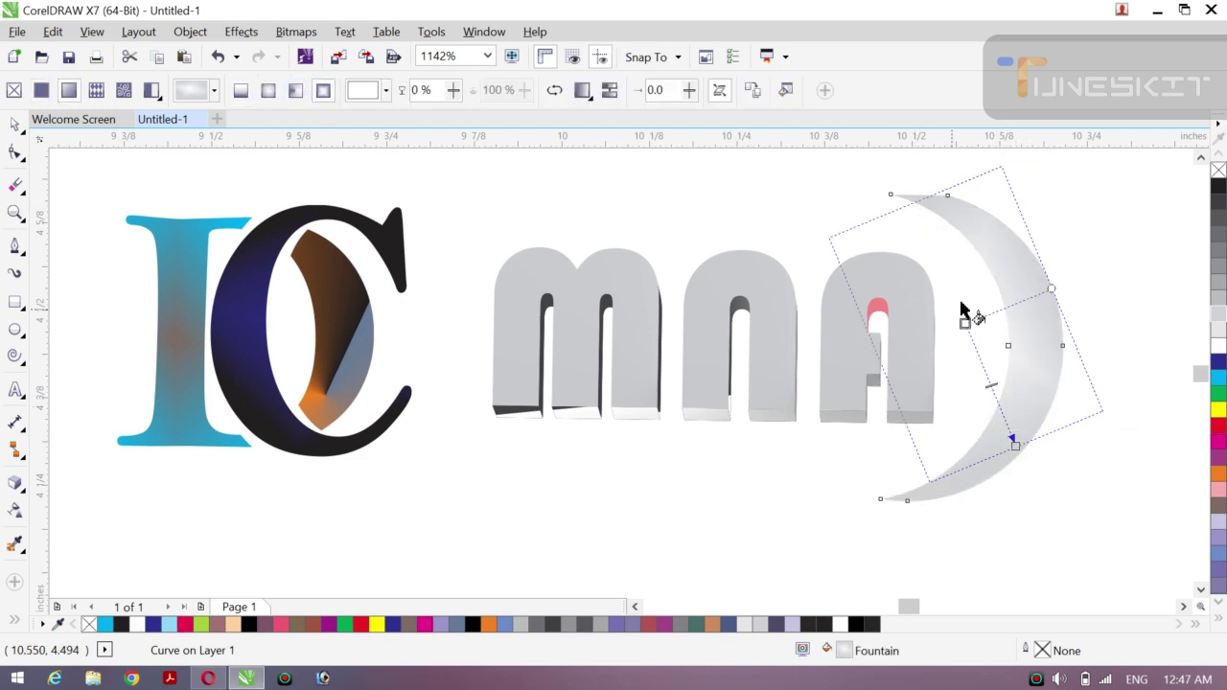
{"action": "left_click_drag", "start_coordinate": [964, 323], "coordinate": [1000, 397]}
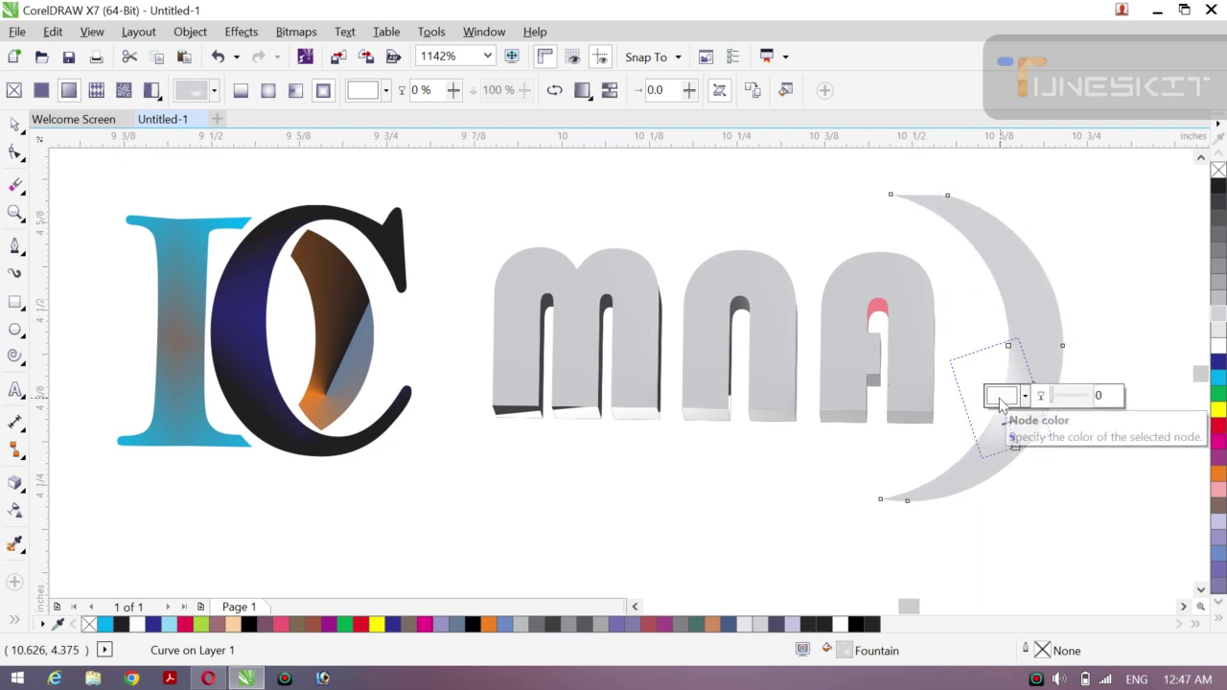
{"action": "left_click", "coordinate": [1220, 302]}
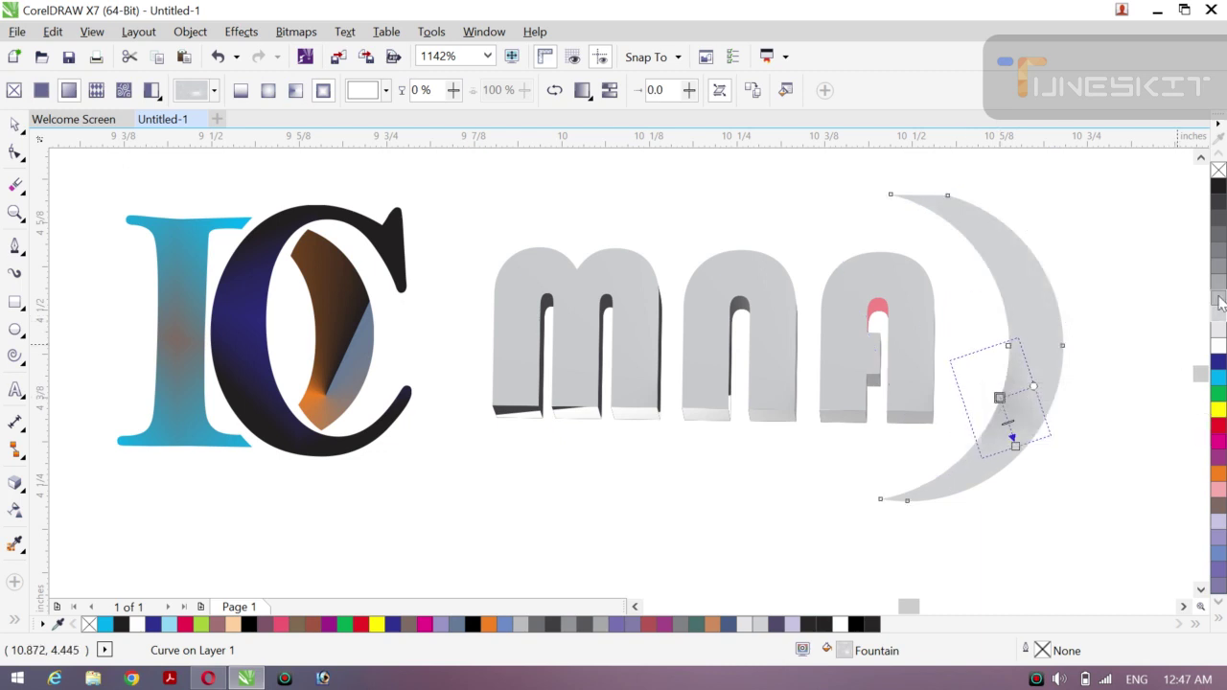
{"action": "left_click", "coordinate": [16, 126]}
{"action": "left_click", "coordinate": [186, 186]}
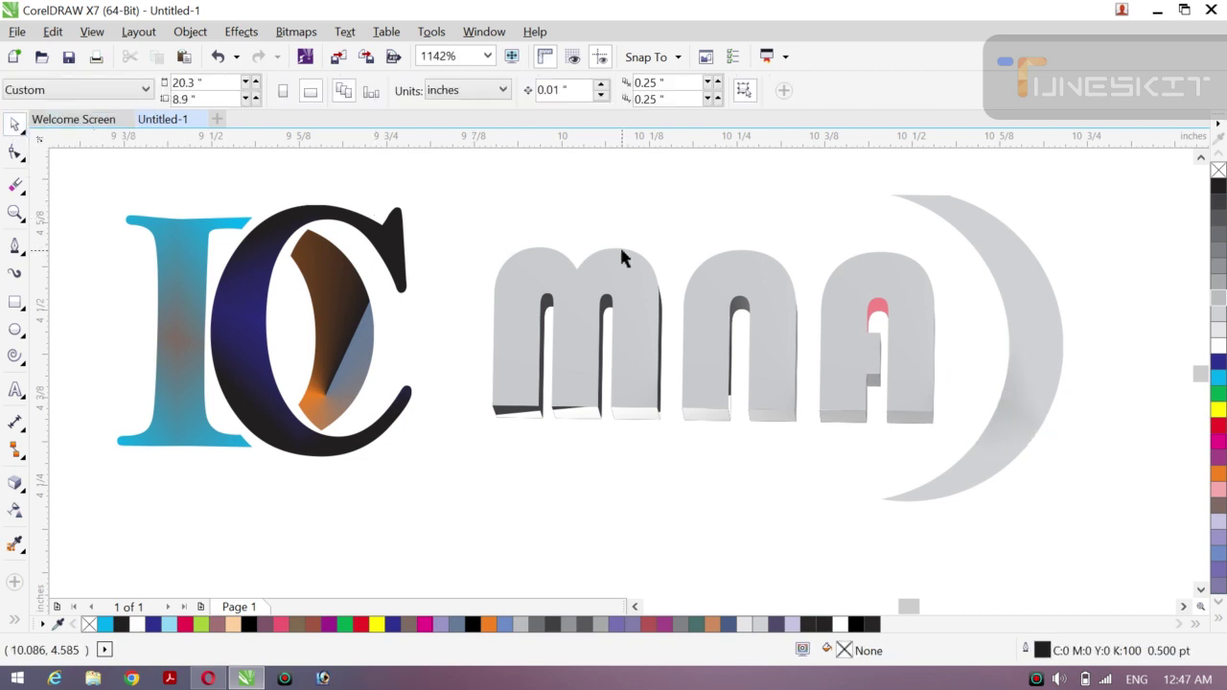
- Reduce the crescent's height to about 0.417 inches while keeping its width
{"action": "left_click", "coordinate": [1023, 329]}
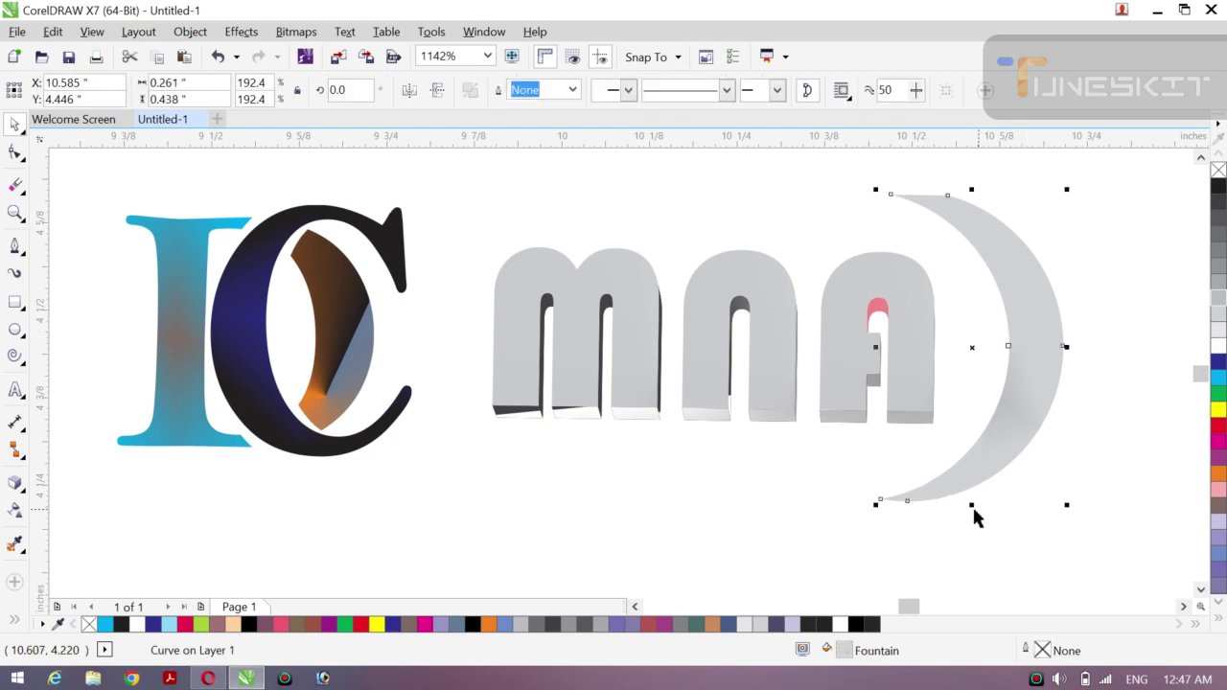
{"action": "left_click_drag", "start_coordinate": [972, 505], "coordinate": [971, 499]}
{"action": "left_click", "coordinate": [1104, 440]}
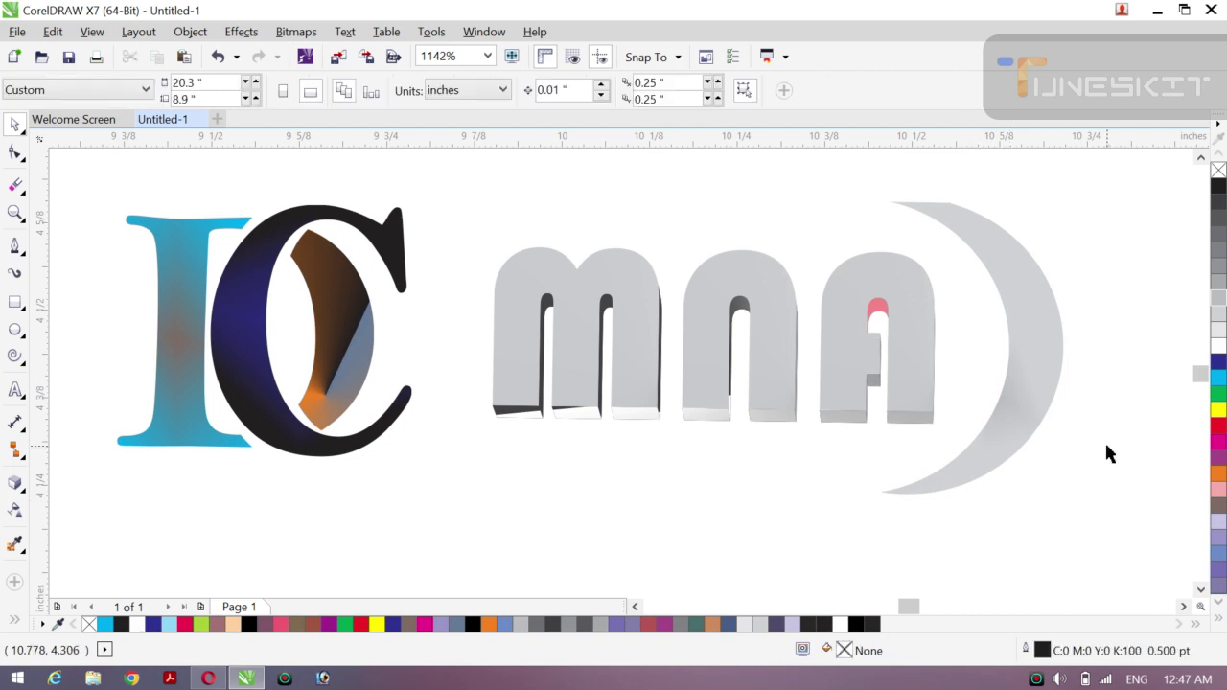
- Delete the grey crescent beside the lettering
{"action": "left_click", "coordinate": [1041, 402]}
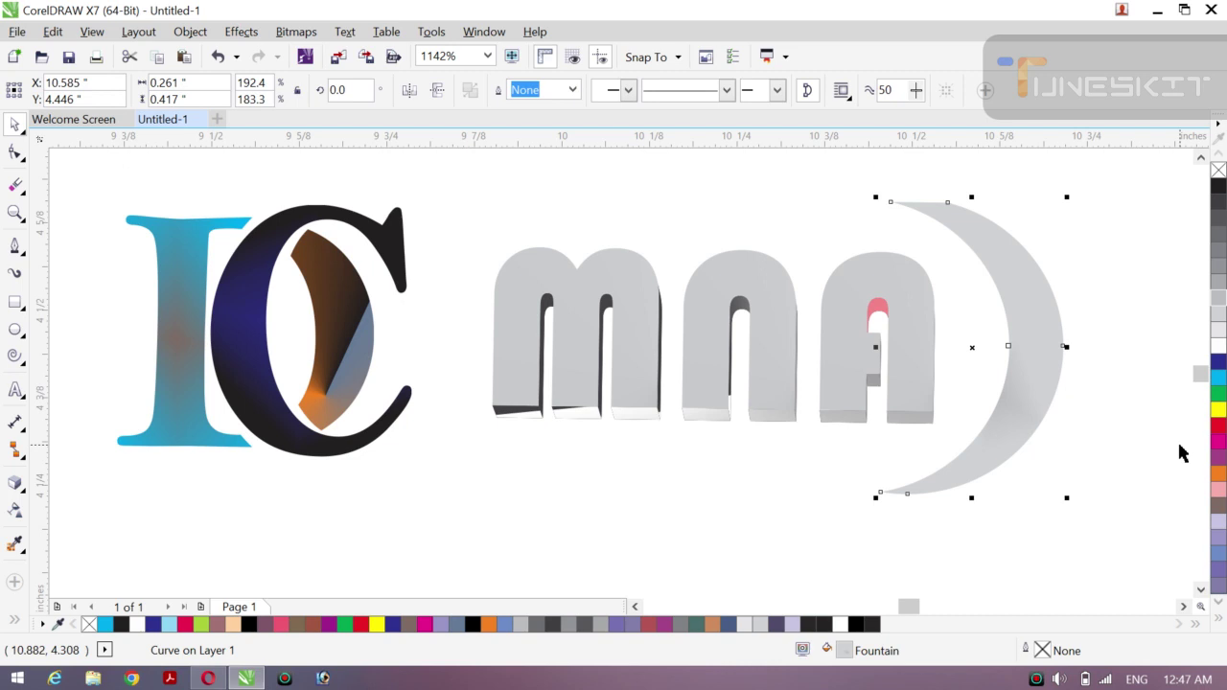
{"action": "key", "text": "Delete"}
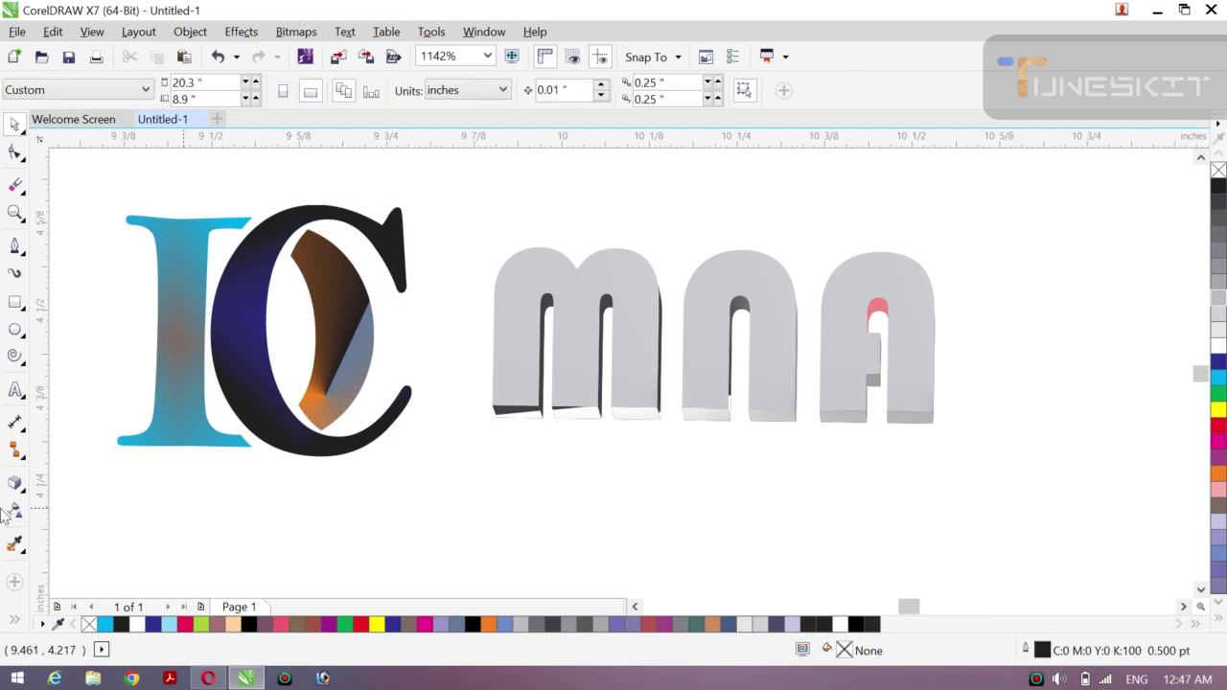
{"action": "left_click", "coordinate": [24, 339]}
{"action": "left_click", "coordinate": [23, 361]}
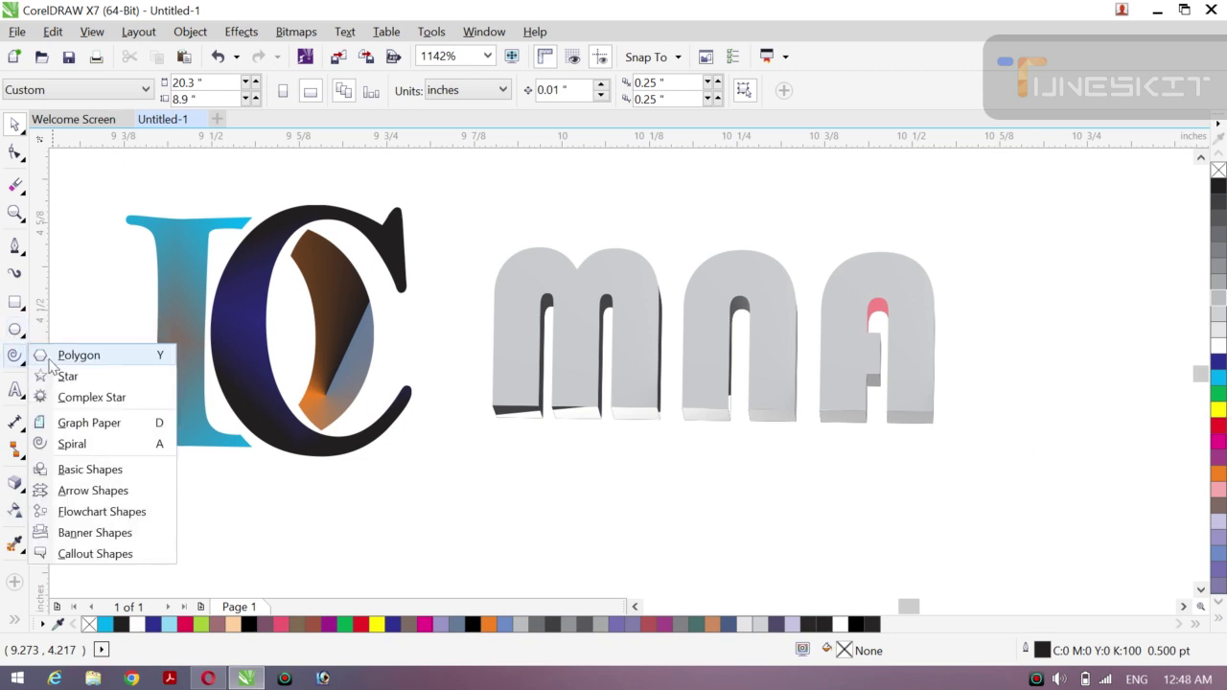
{"action": "left_click", "coordinate": [18, 331]}
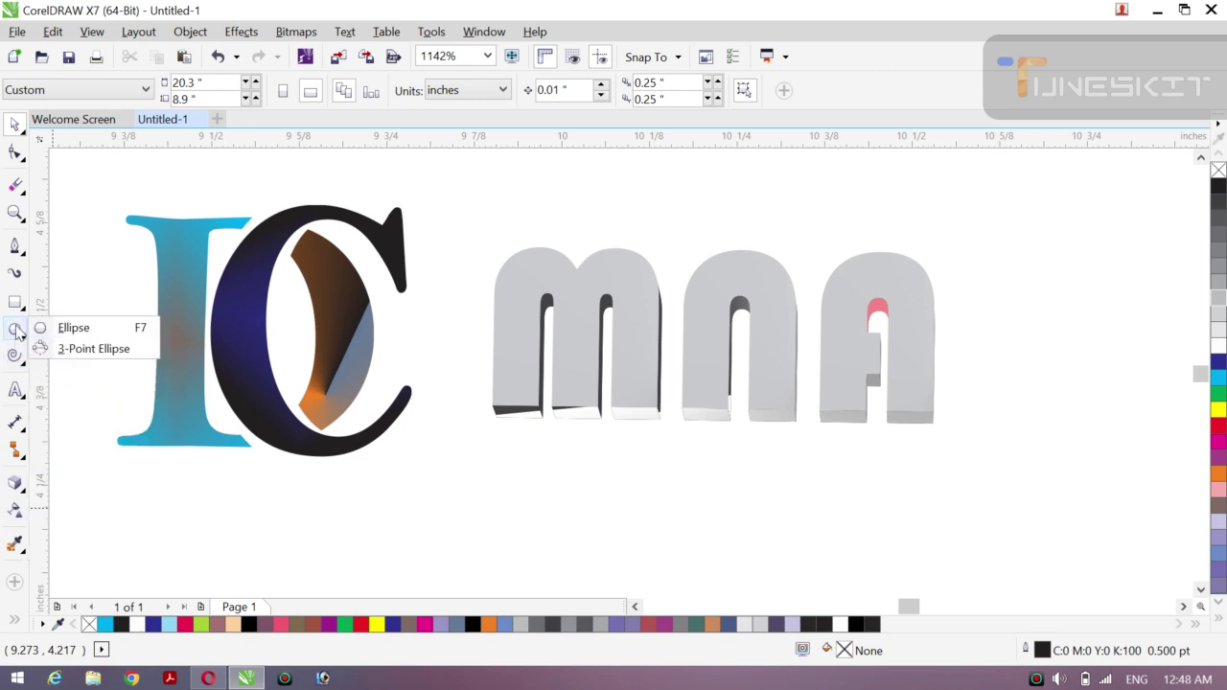
{"action": "left_click", "coordinate": [75, 328]}
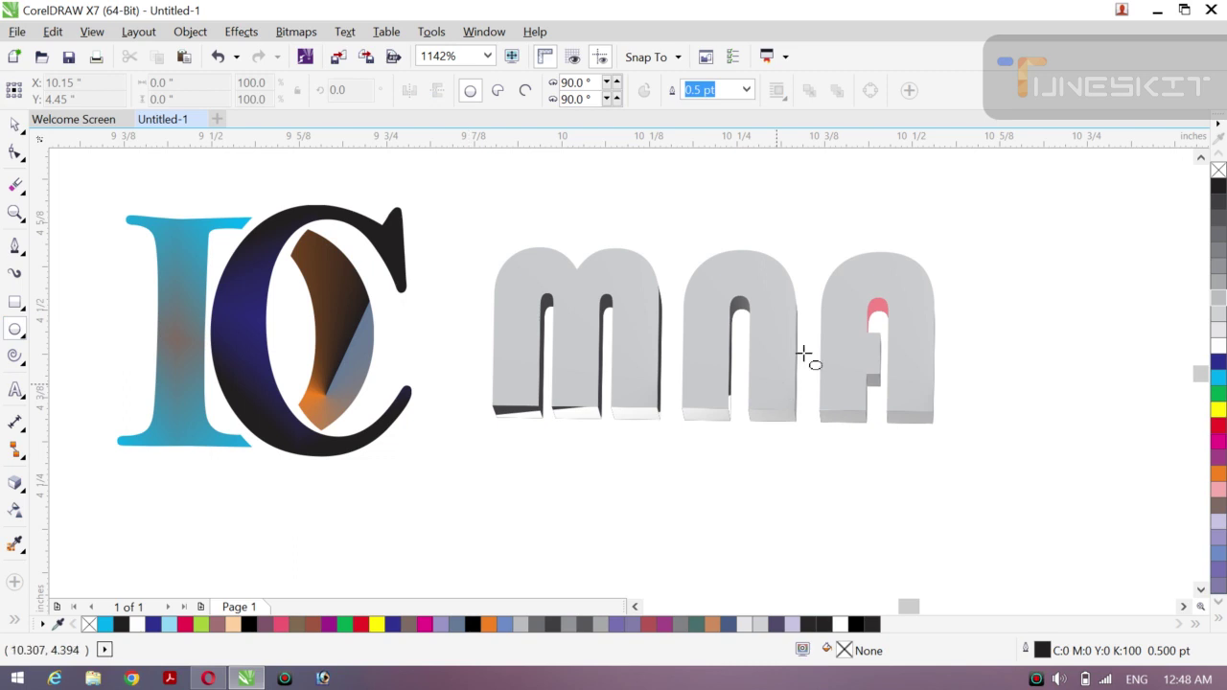
{"action": "left_click", "coordinate": [24, 139]}
{"action": "left_click", "coordinate": [59, 121]}
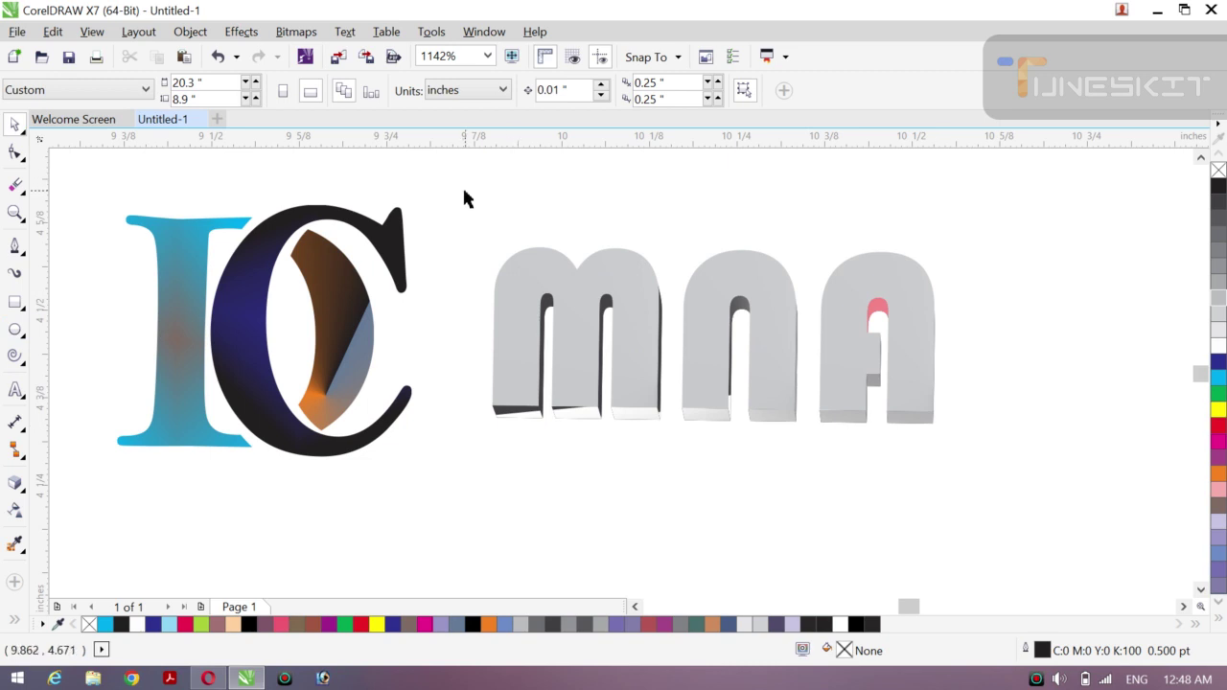
- Group the four objects of the grey 3D lettering and scale the group to 74%, placing it close to the C
{"action": "left_click_drag", "start_coordinate": [441, 188], "coordinate": [1036, 486]}
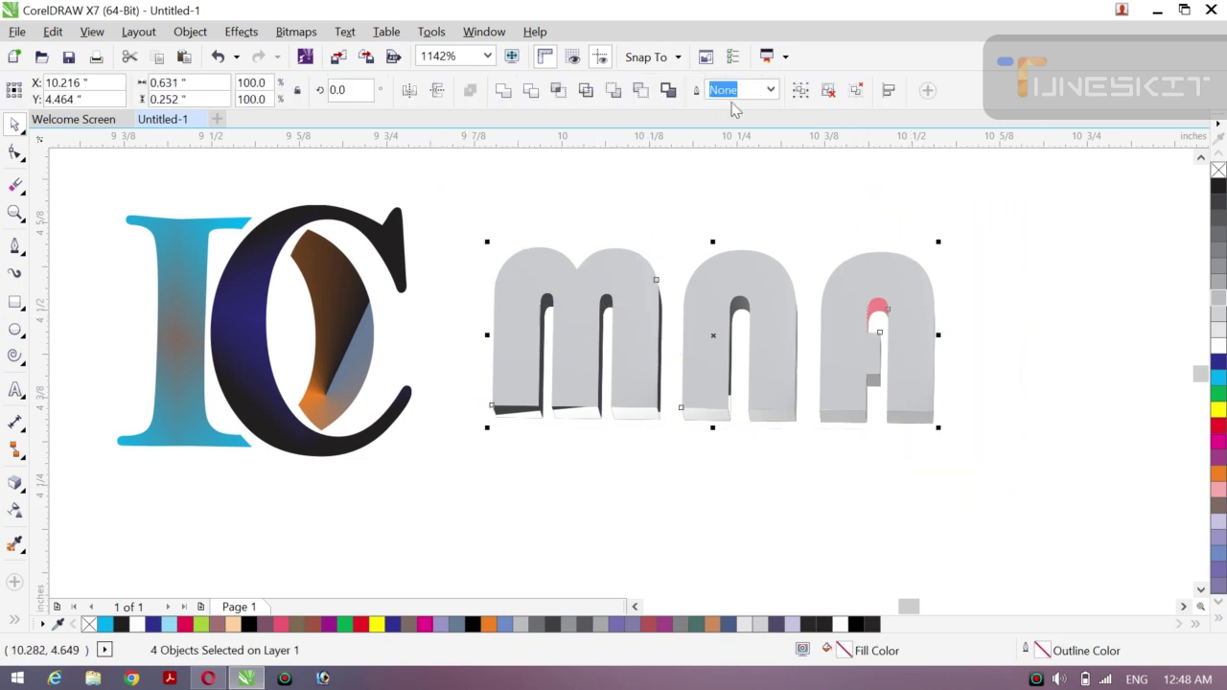
{"action": "left_click", "coordinate": [802, 91]}
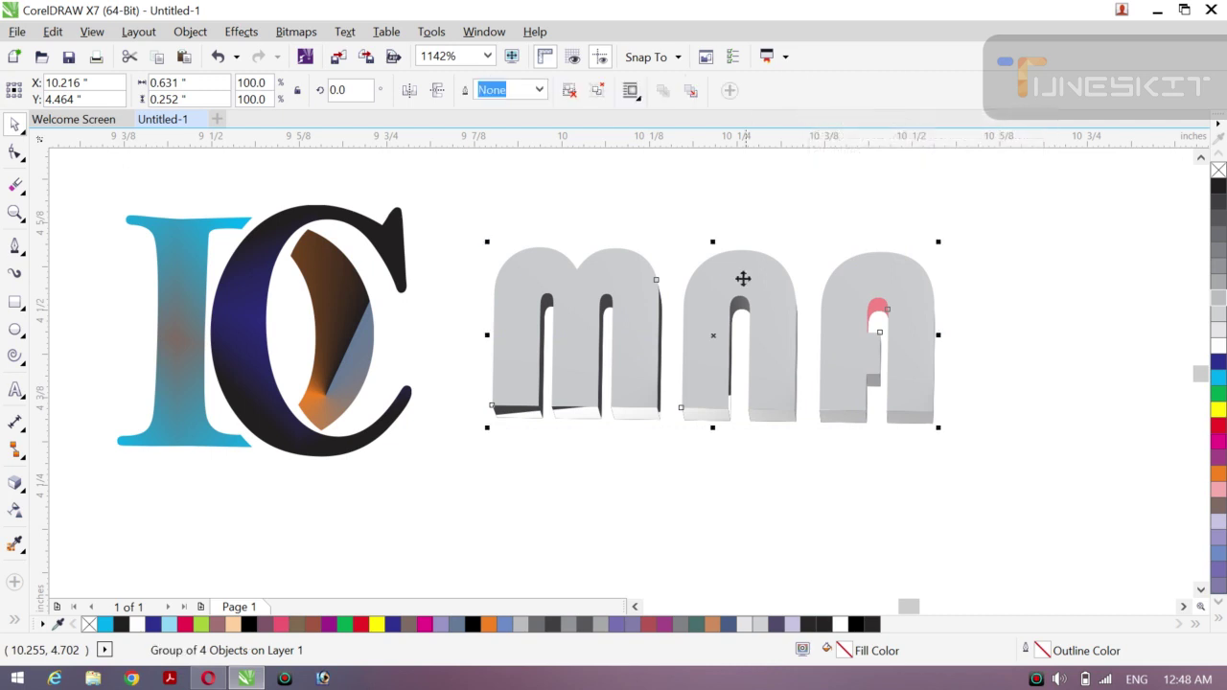
{"action": "left_click_drag", "start_coordinate": [715, 344], "coordinate": [676, 304]}
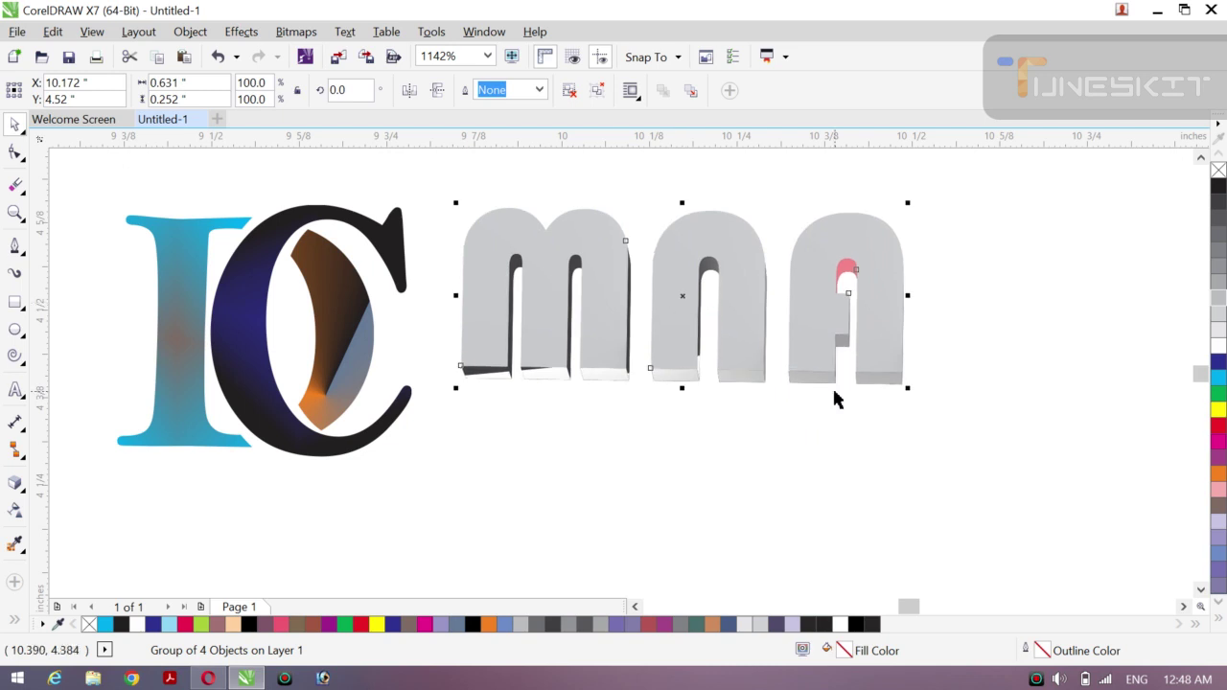
{"action": "left_click_drag", "start_coordinate": [908, 389], "coordinate": [792, 364]}
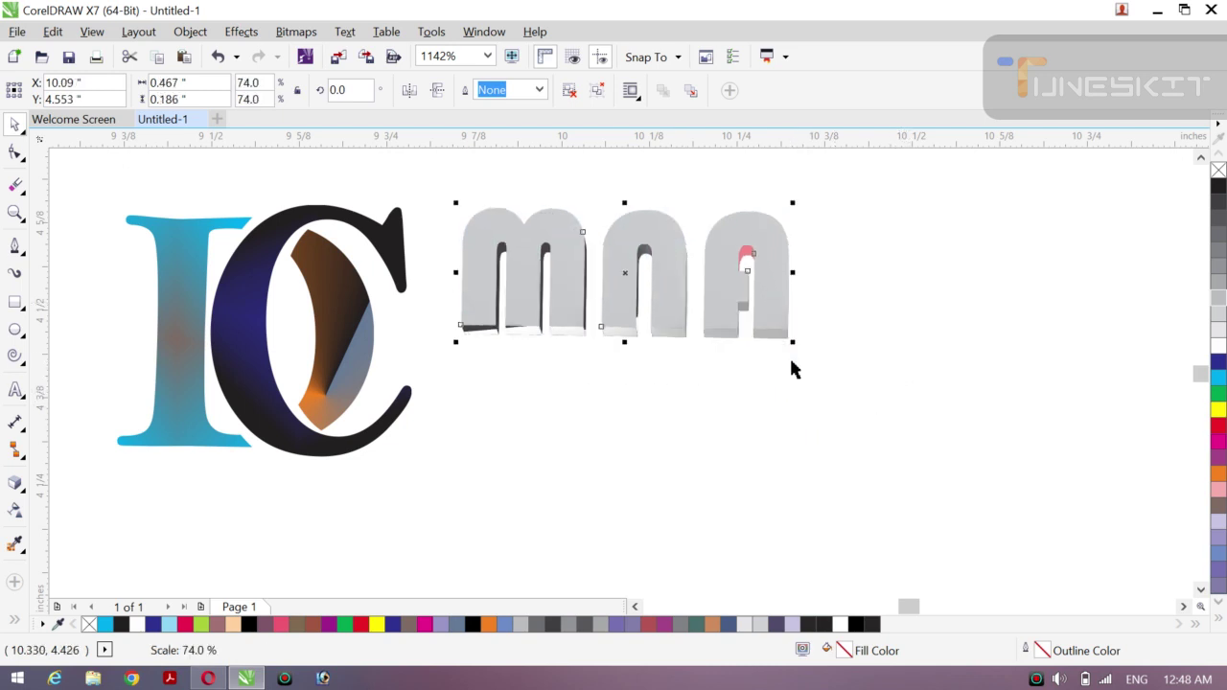
{"action": "left_click_drag", "start_coordinate": [624, 271], "coordinate": [608, 284]}
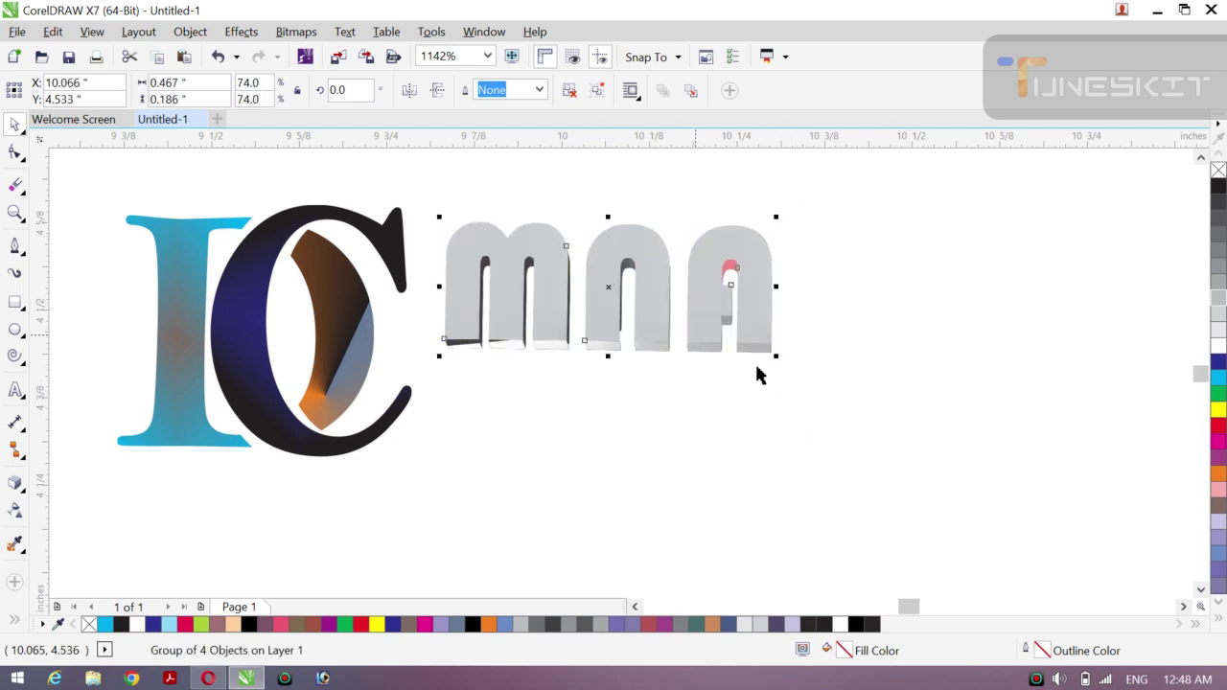
- Draw a circle about 0.286 inches in diameter in the empty area to the right of the grey lettering
{"action": "left_click", "coordinate": [16, 330]}
{"action": "left_click_drag", "start_coordinate": [892, 281], "coordinate": [1066, 486]}
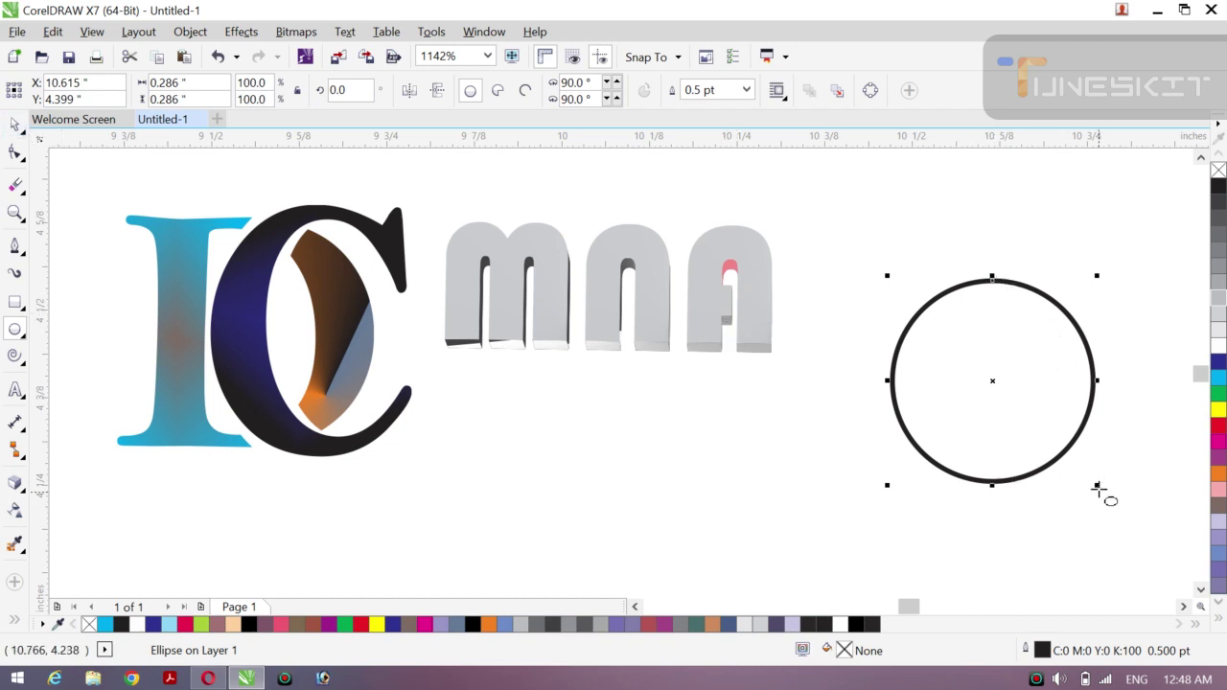
- Make a copy of the circle scaled to 85% inside it and Smart Fill the crescent between the two in blue-grey without an outline
{"action": "left_click_drag", "start_coordinate": [1096, 485], "coordinate": [1084, 461]}
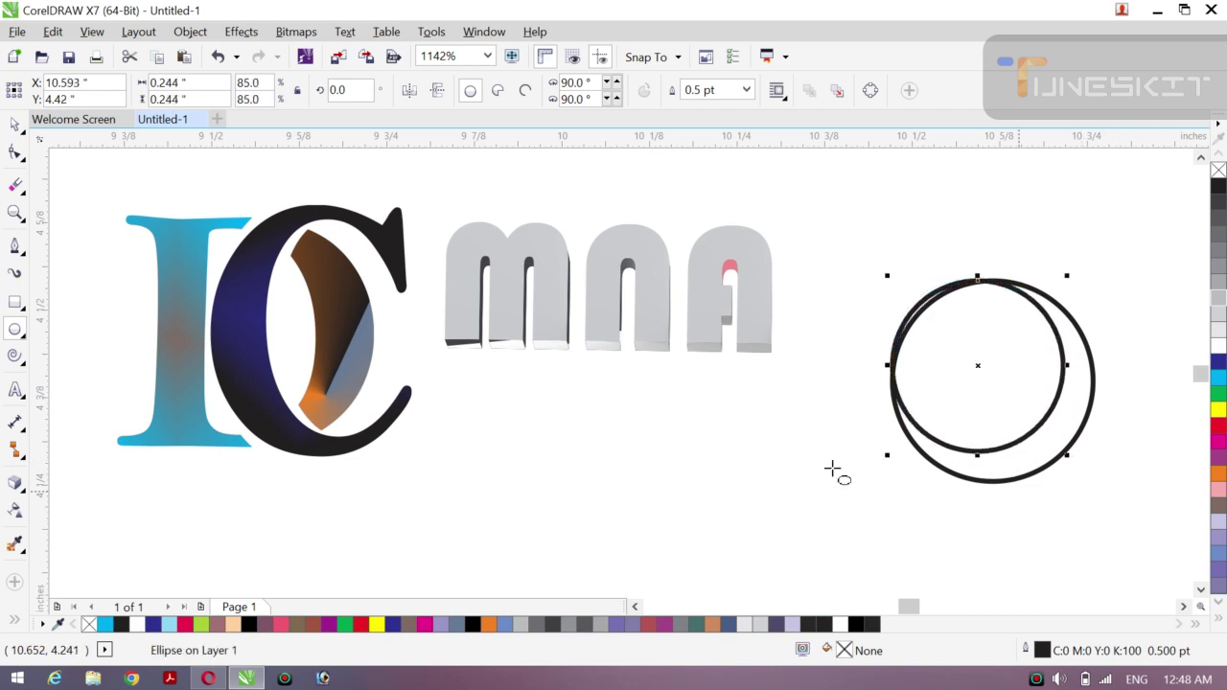
{"action": "left_click", "coordinate": [14, 623]}
{"action": "left_click", "coordinate": [44, 613]}
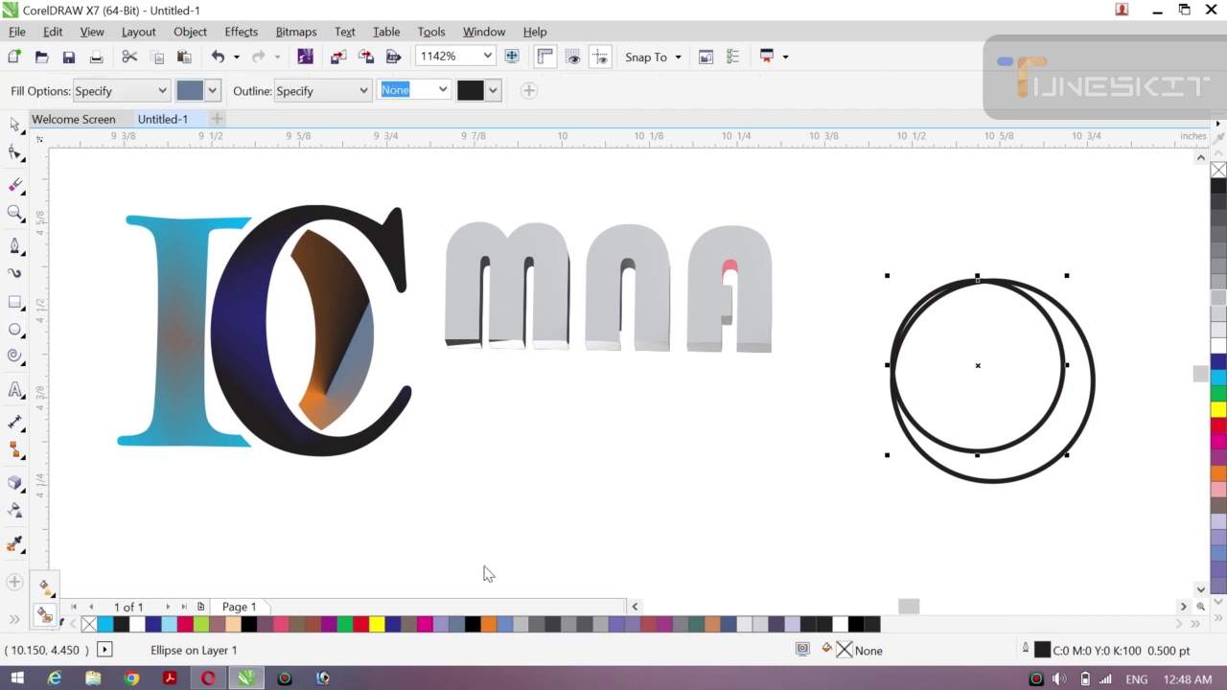
{"action": "left_click", "coordinate": [1025, 461]}
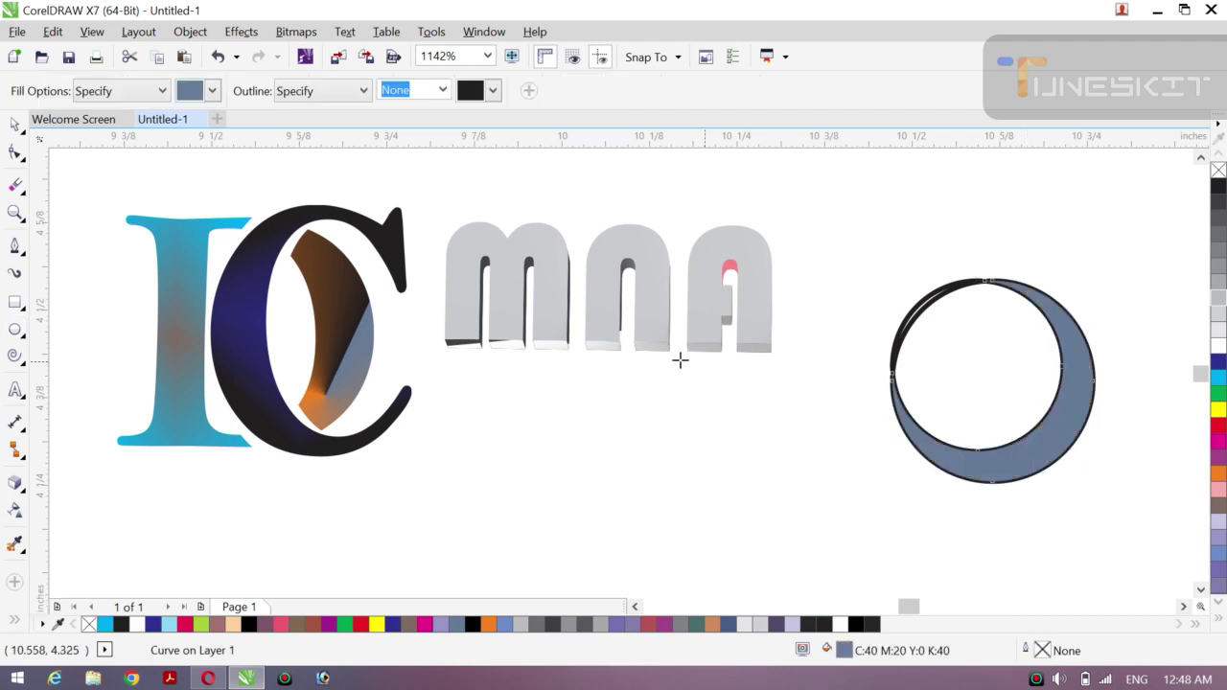
- Delete both outlined circles, leaving only the filled blue-grey crescent
{"action": "left_click", "coordinate": [16, 124]}
{"action": "left_click", "coordinate": [671, 490]}
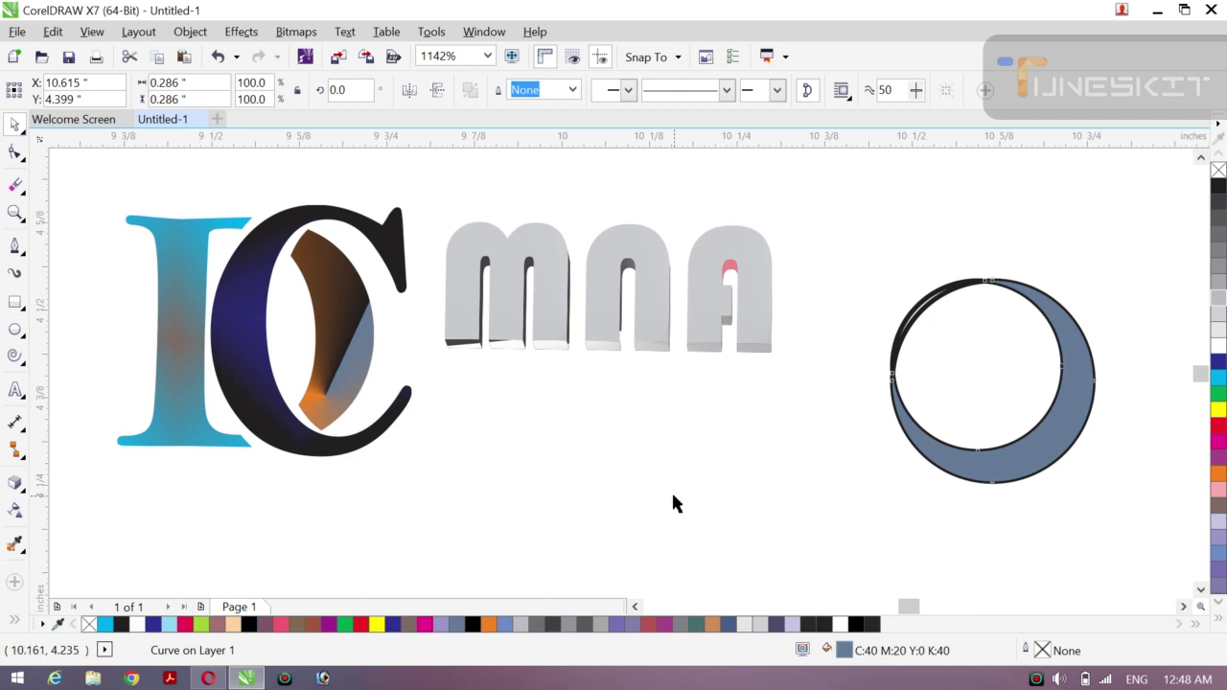
{"action": "left_click", "coordinate": [911, 324]}
{"action": "key", "text": "Delete"}
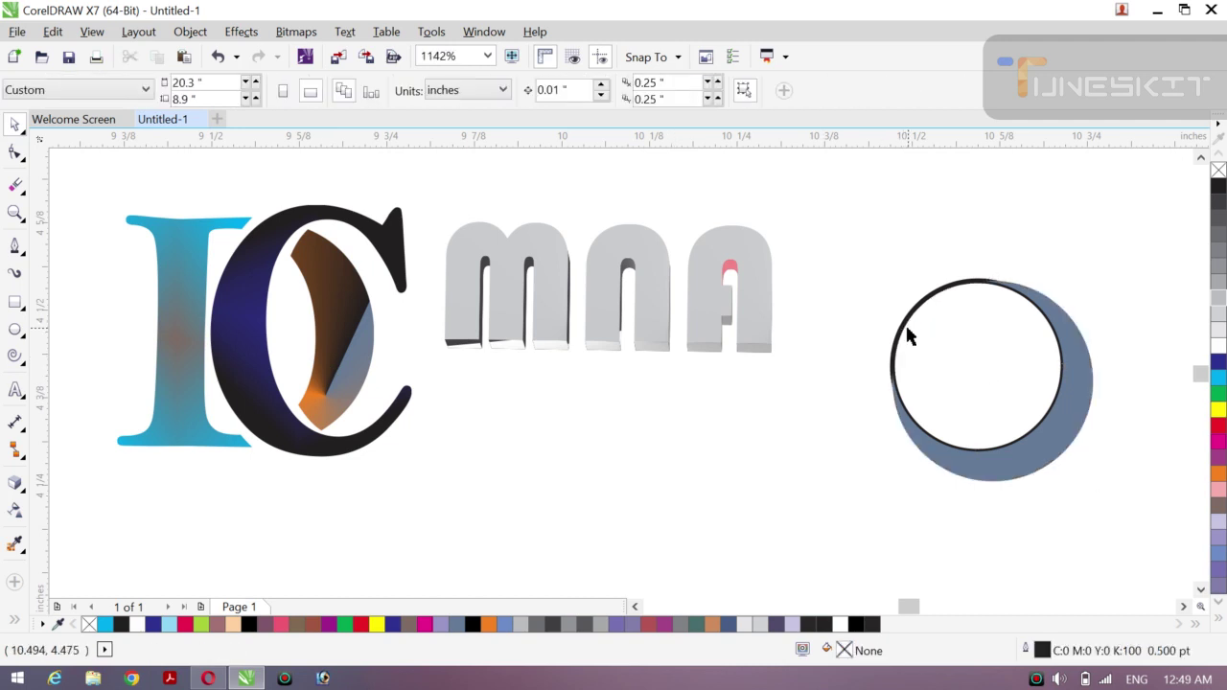
{"action": "left_click", "coordinate": [911, 324]}
{"action": "key", "text": "Delete"}
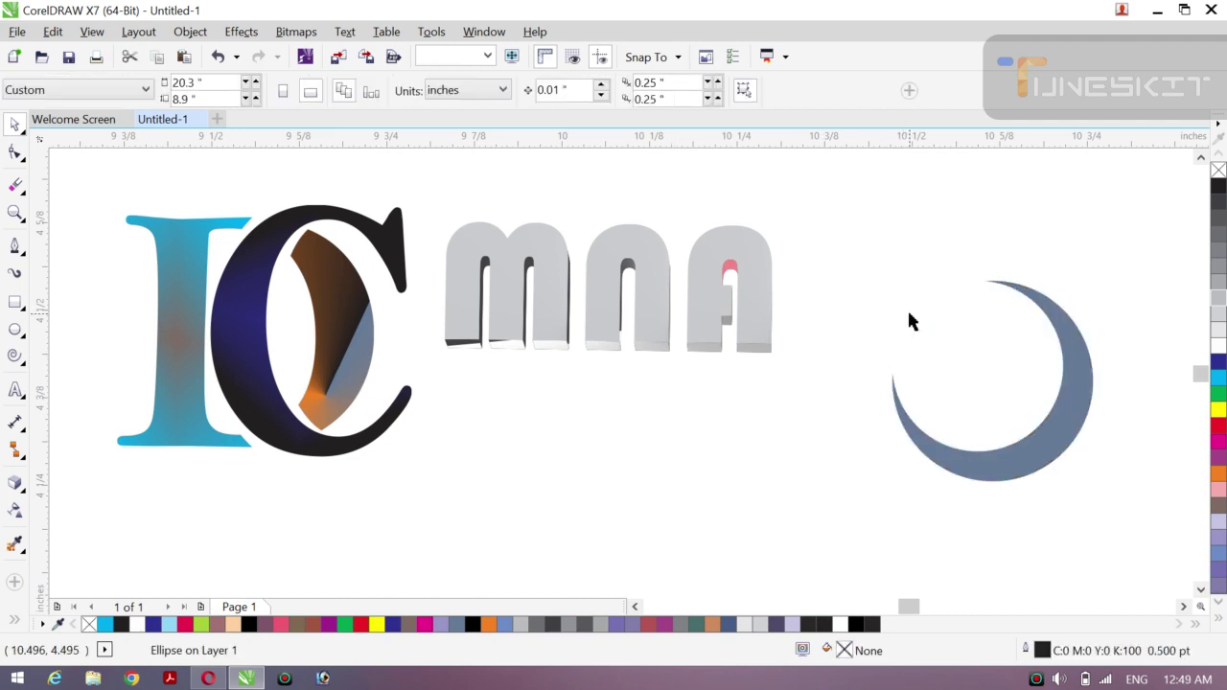
- Move the grey 3D lettering group slightly down and right, toward the lower part of the C
{"action": "left_click", "coordinate": [606, 320]}
{"action": "left_click_drag", "start_coordinate": [611, 282], "coordinate": [652, 392]}
- Rotate the blue-grey crescent 45 degrees so that its opening faces the lettering
{"action": "left_click", "coordinate": [1033, 470]}
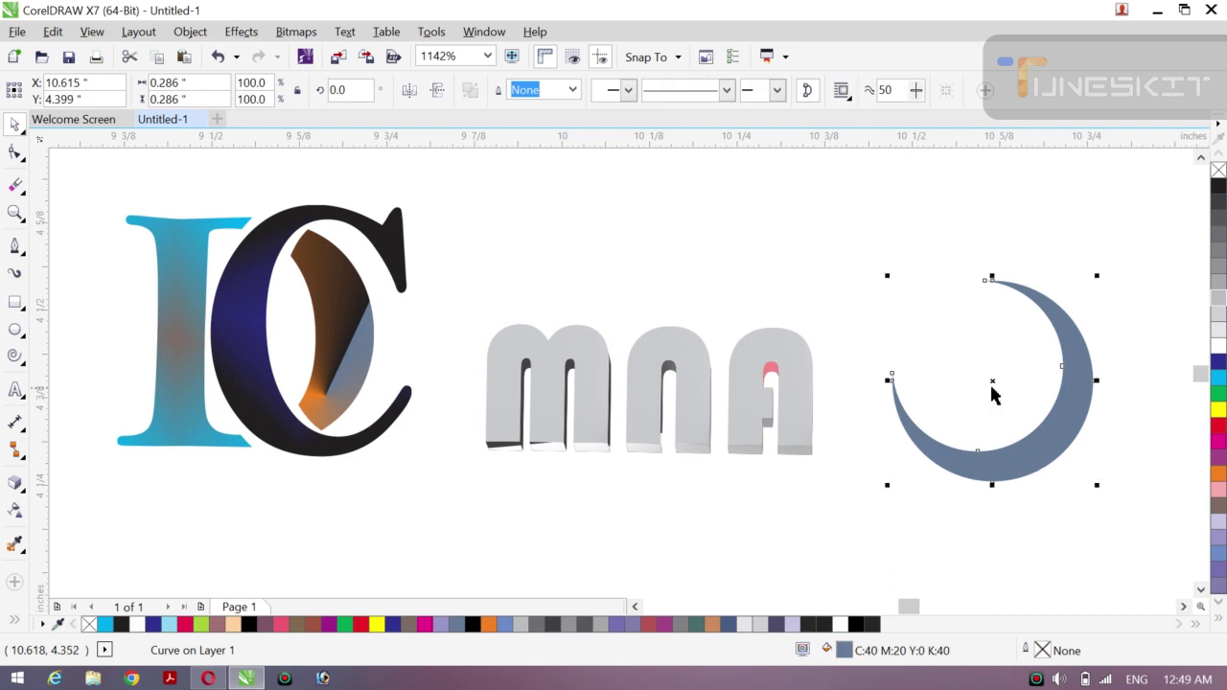
{"action": "left_click", "coordinate": [997, 382]}
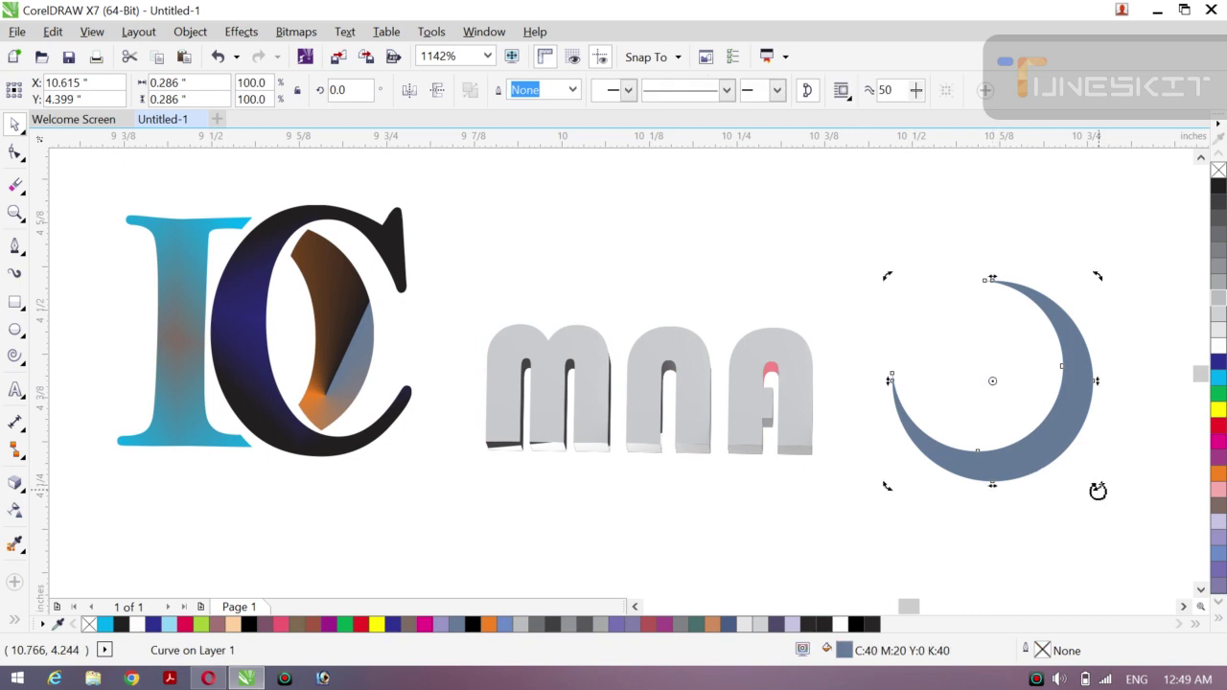
{"action": "left_click_drag", "start_coordinate": [1098, 491], "coordinate": [1084, 372]}
{"action": "left_click", "coordinate": [910, 338]}
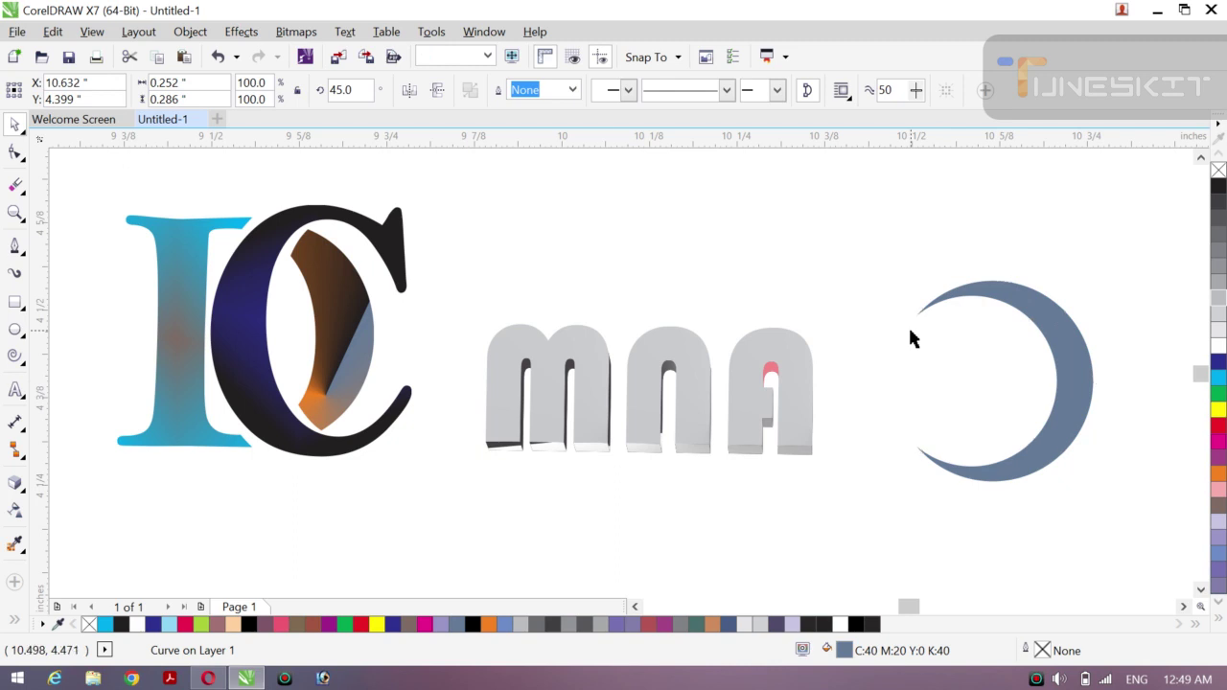
- Move the crescent around the last letter of the grey lettering and enlarge it to about 0.39 by 0.436 inches
{"action": "left_click", "coordinate": [1068, 379]}
{"action": "left_click_drag", "start_coordinate": [1003, 379], "coordinate": [795, 400]}
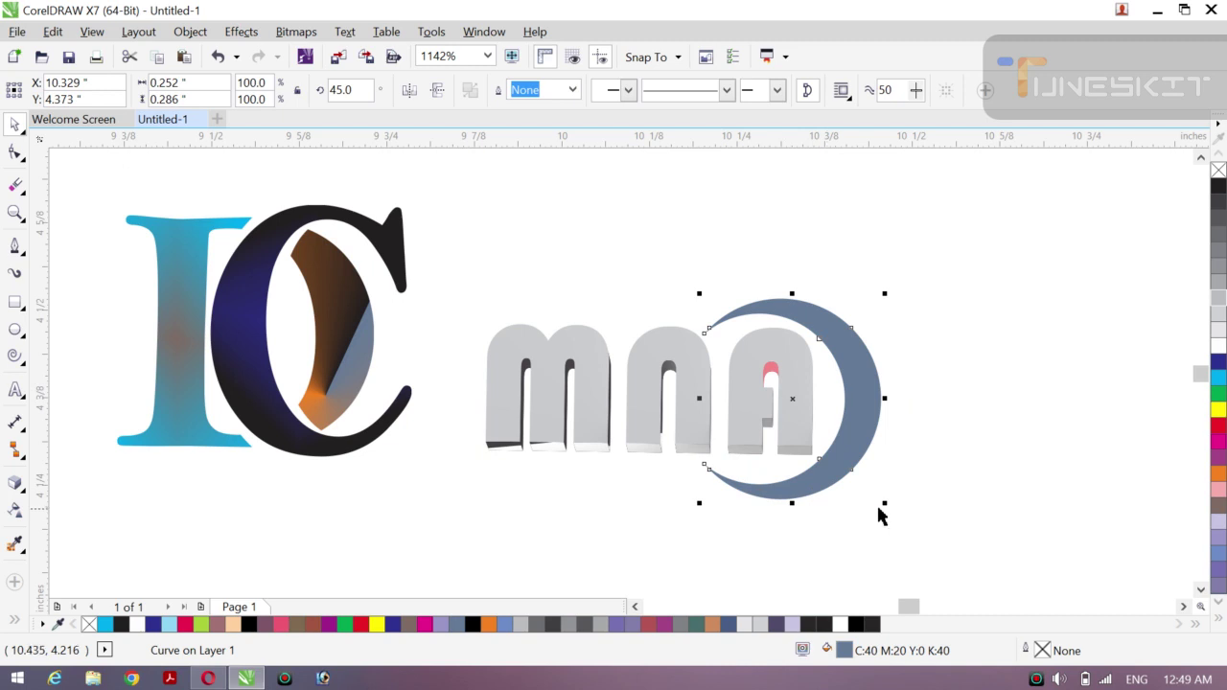
{"action": "left_click_drag", "start_coordinate": [882, 503], "coordinate": [905, 525]}
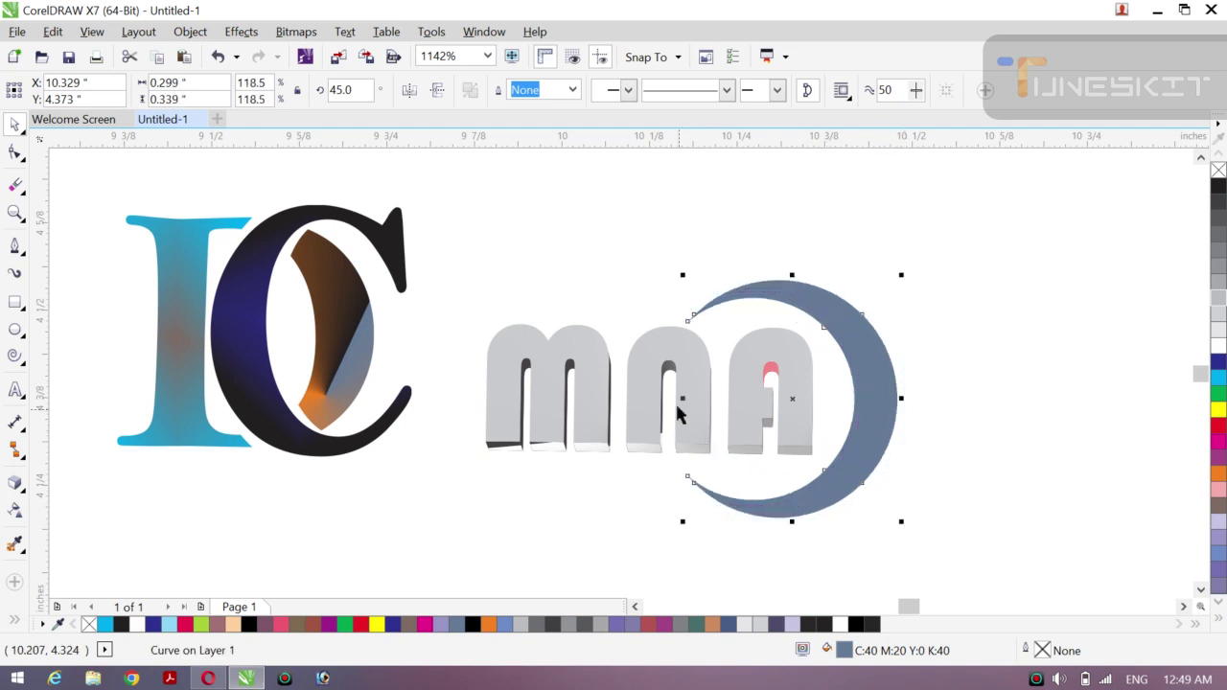
{"action": "left_click_drag", "start_coordinate": [679, 399], "coordinate": [651, 398]}
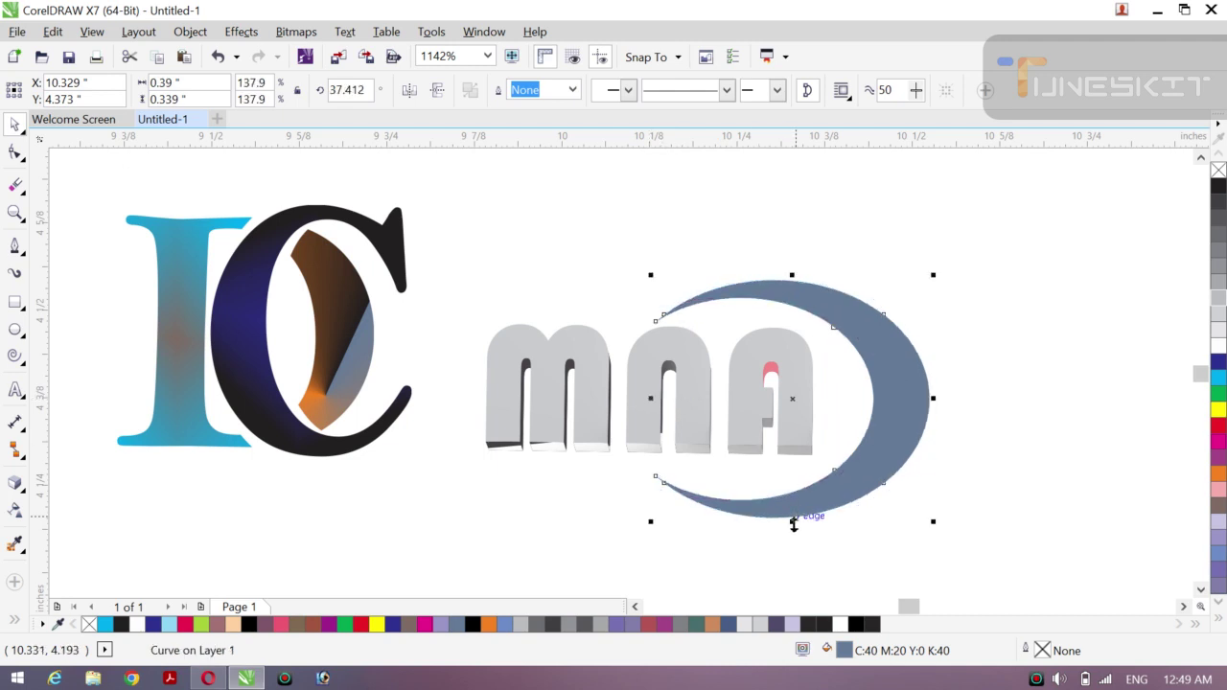
{"action": "left_click_drag", "start_coordinate": [793, 523], "coordinate": [798, 558]}
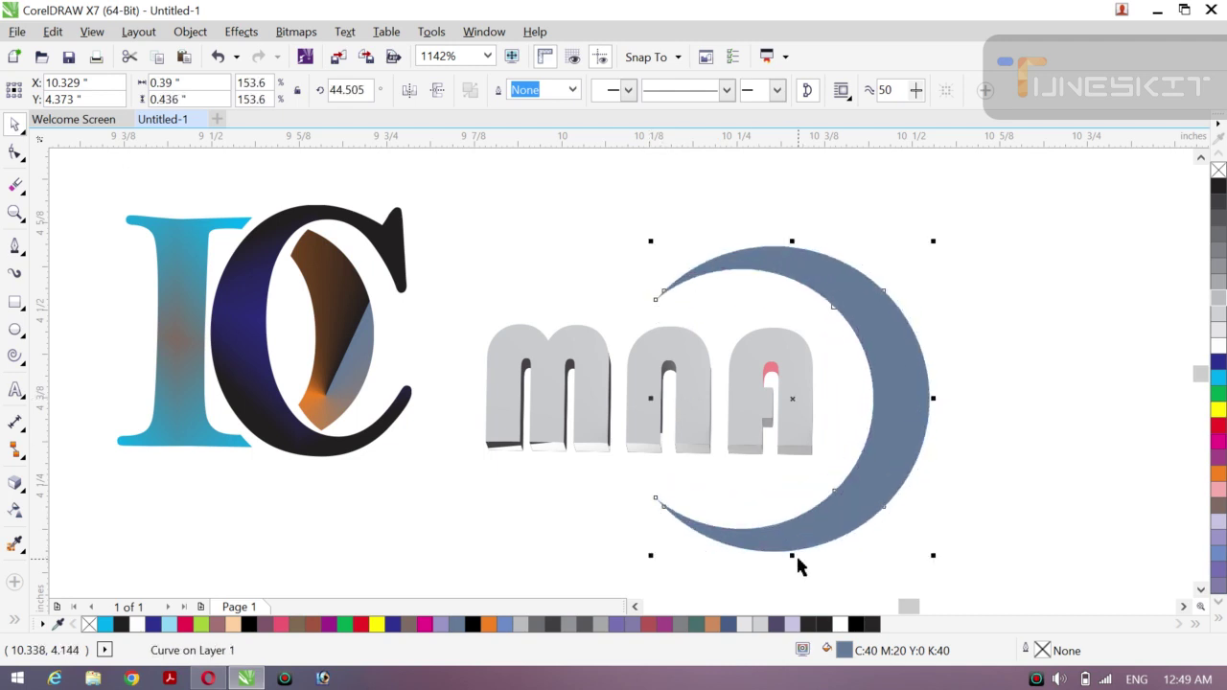
{"action": "left_click", "coordinate": [1019, 506]}
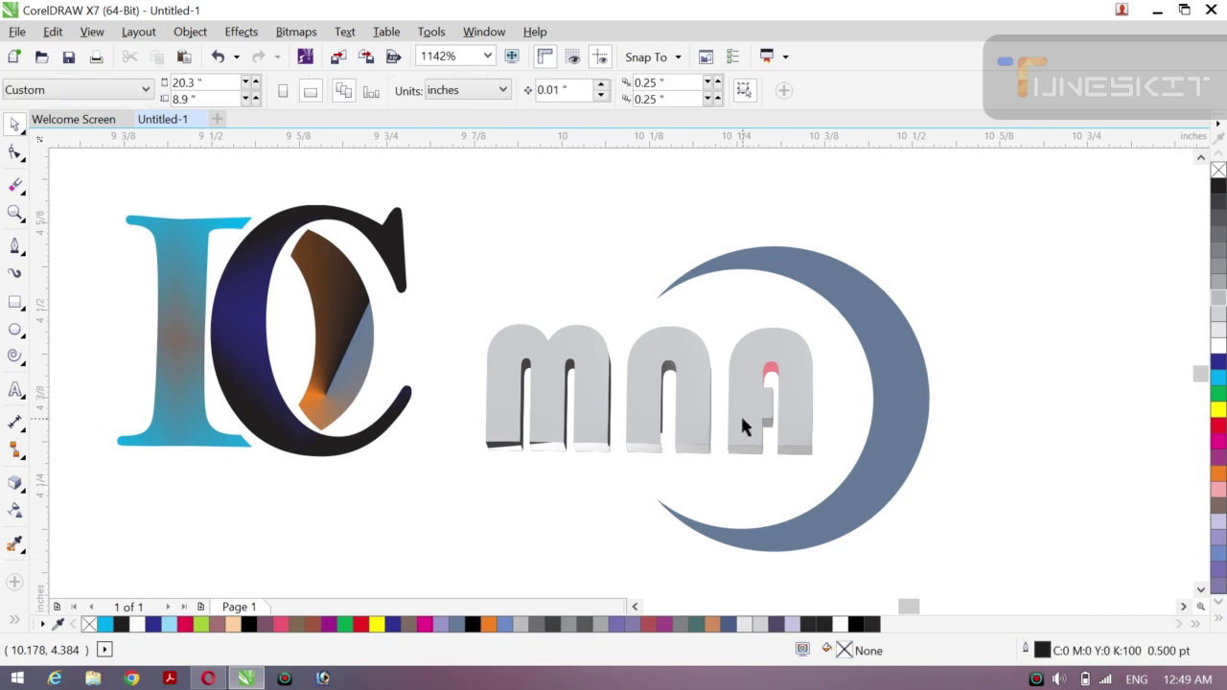
- Enlarge the grey 3D lettering group from its centre to about 0.564 by 0.225 inches
{"action": "left_click", "coordinate": [756, 430]}
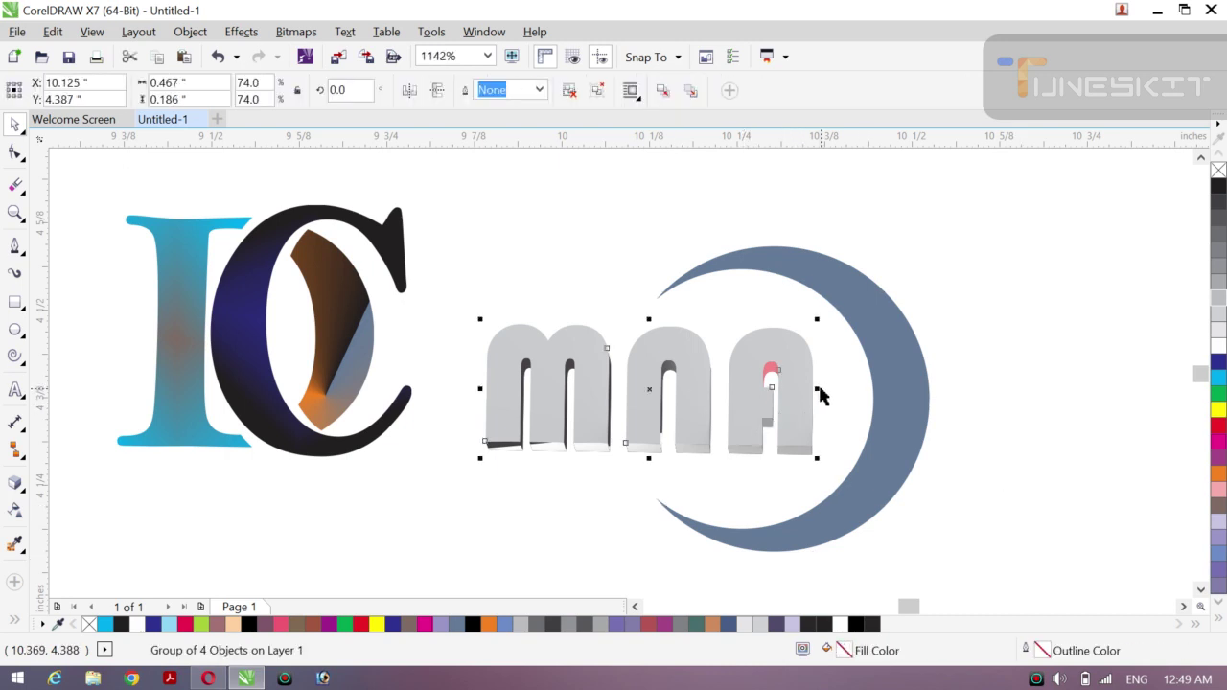
{"action": "left_click_drag", "start_coordinate": [815, 458], "coordinate": [849, 475]}
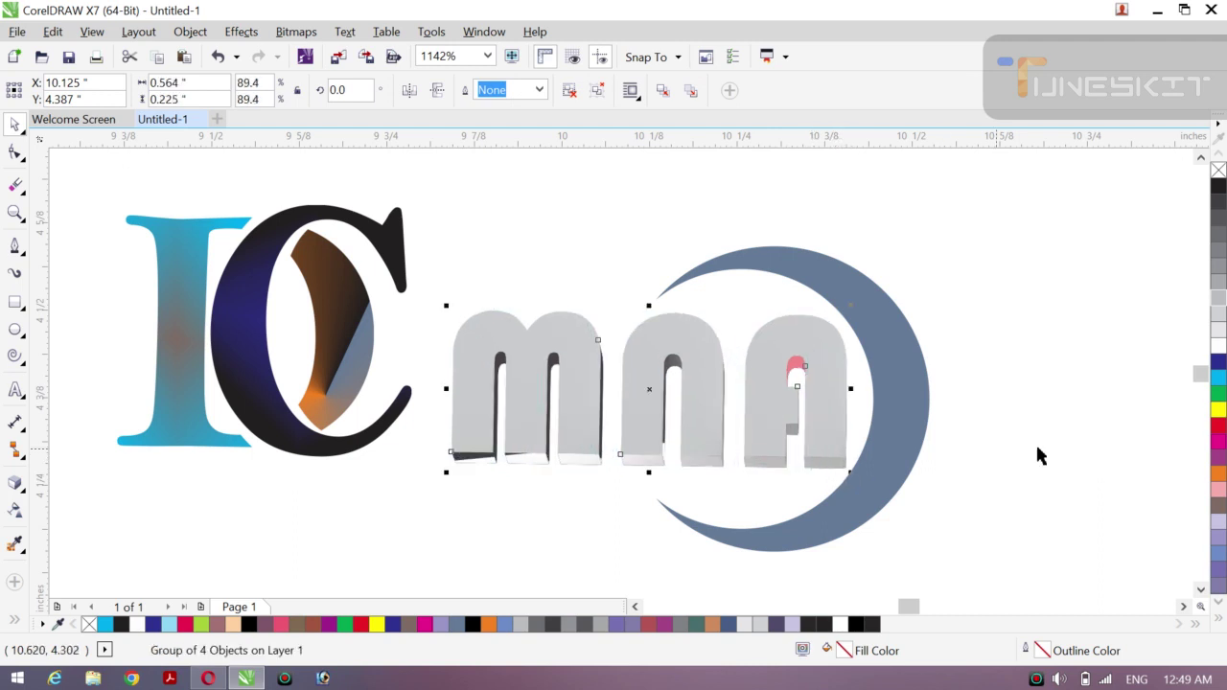
{"action": "left_click", "coordinate": [1127, 447]}
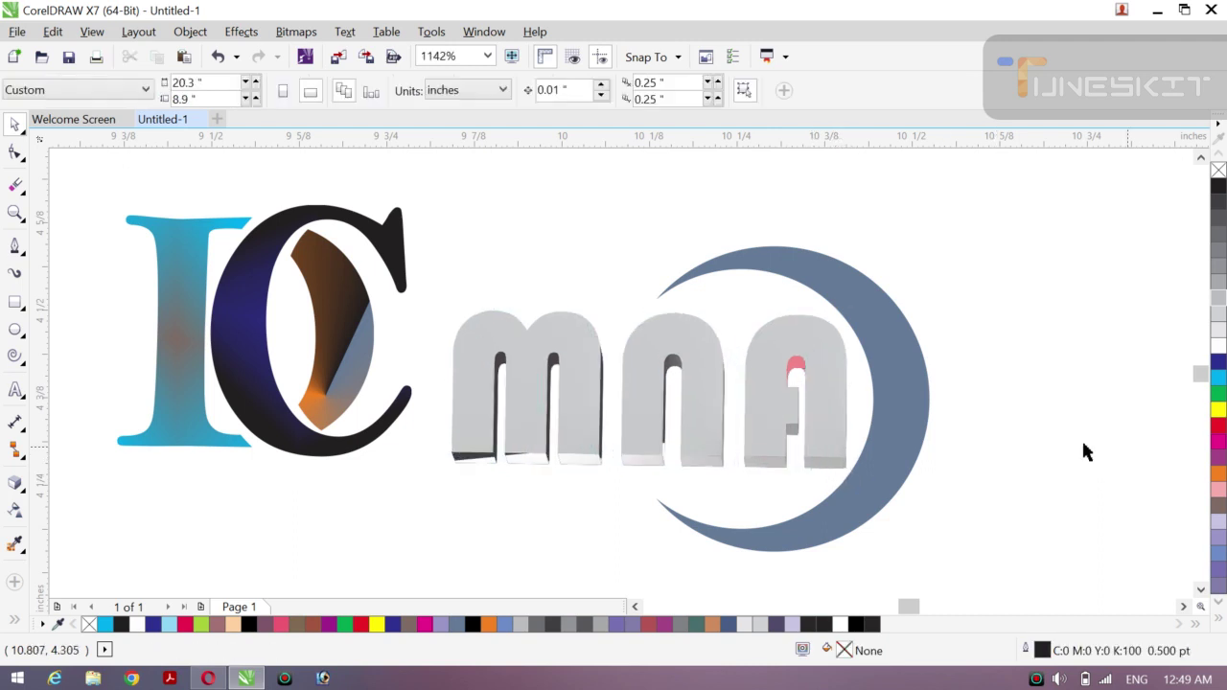
- Try a light grey fill on the crescent, then recolour it with 70% black
{"action": "left_click", "coordinate": [916, 383]}
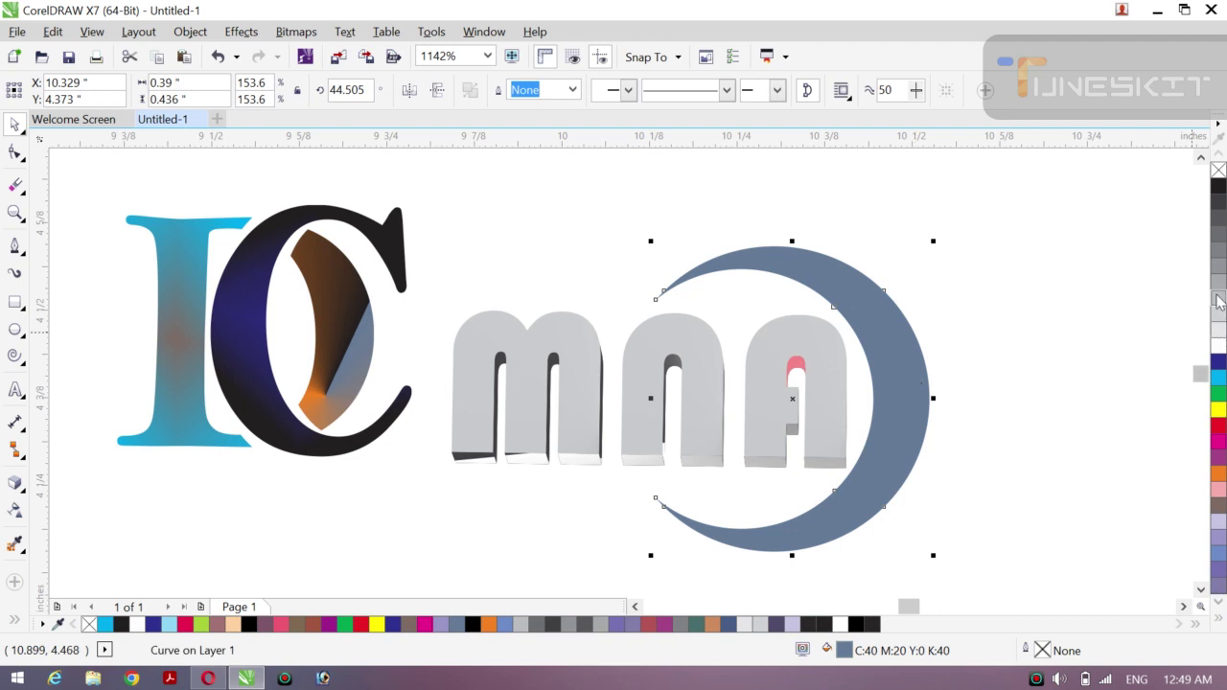
{"action": "left_click", "coordinate": [1219, 301]}
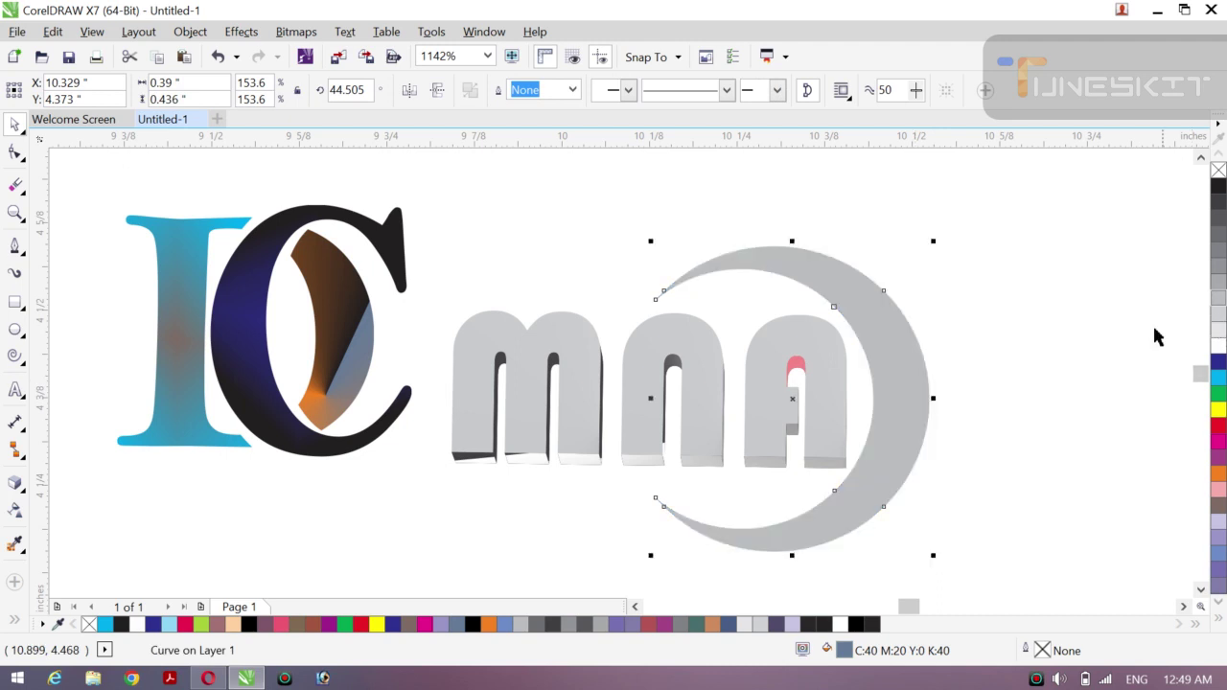
{"action": "left_click", "coordinate": [1220, 236]}
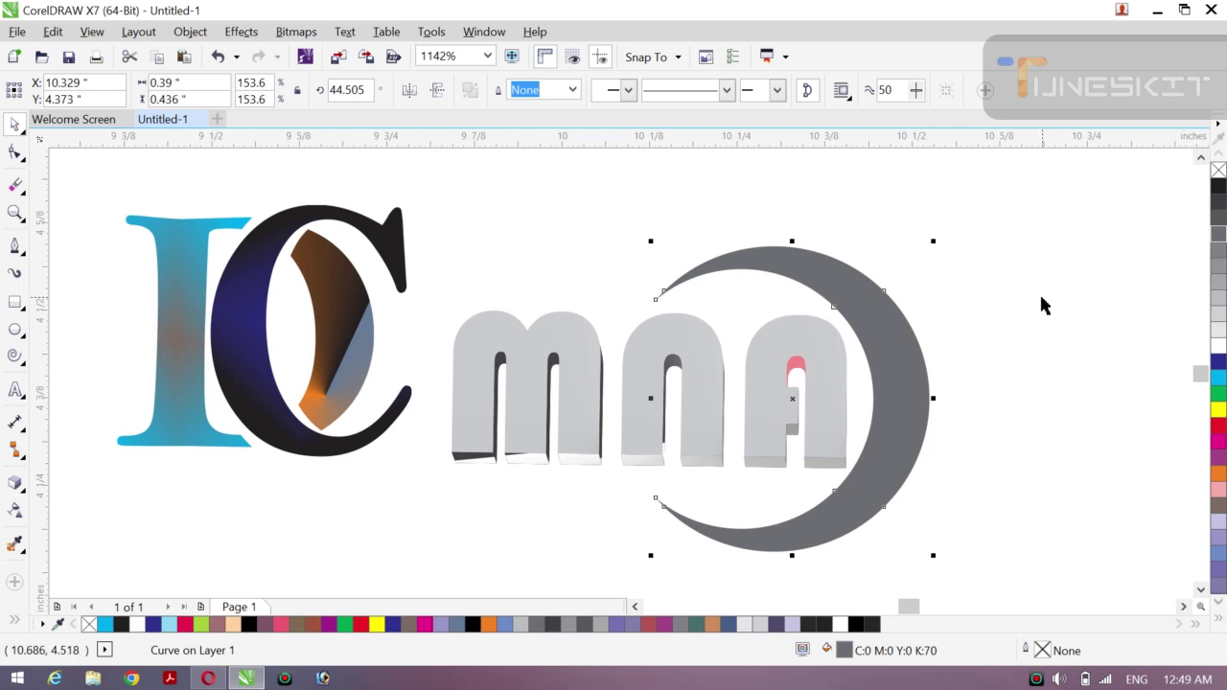
- Apply a vertical linear fountain fill to the crescent from dark to medium grey, adding a light grey node at 37%
{"action": "key", "text": "g"}
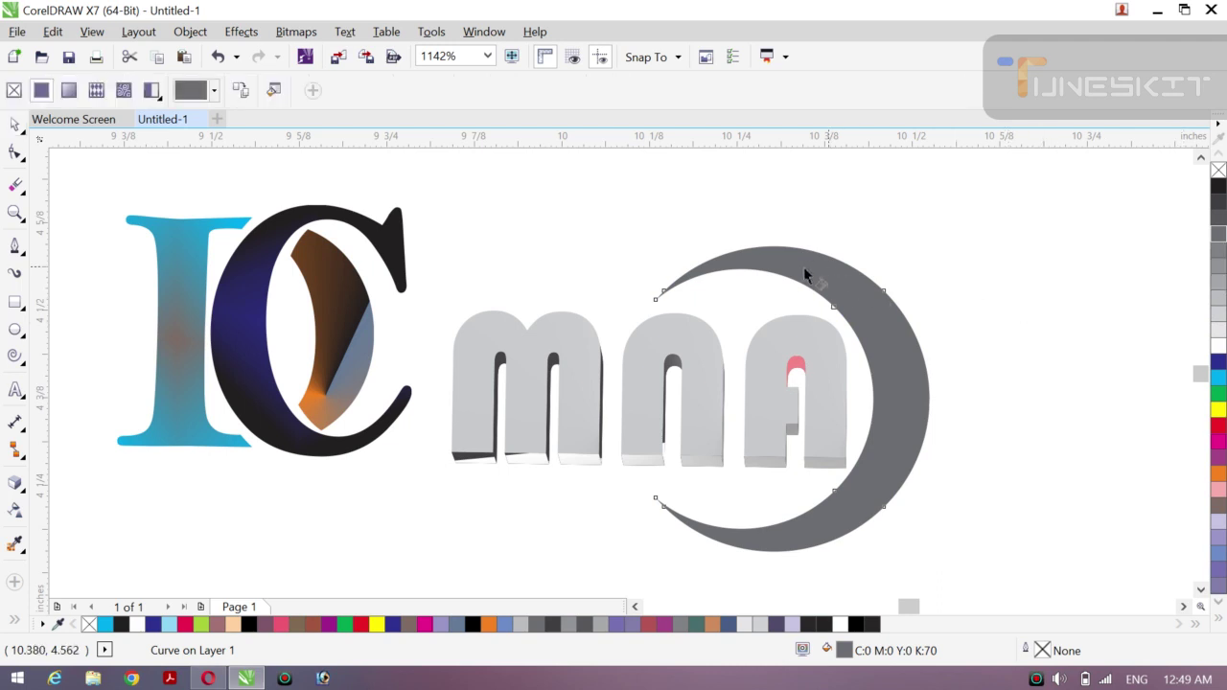
{"action": "left_click_drag", "start_coordinate": [733, 261], "coordinate": [722, 540]}
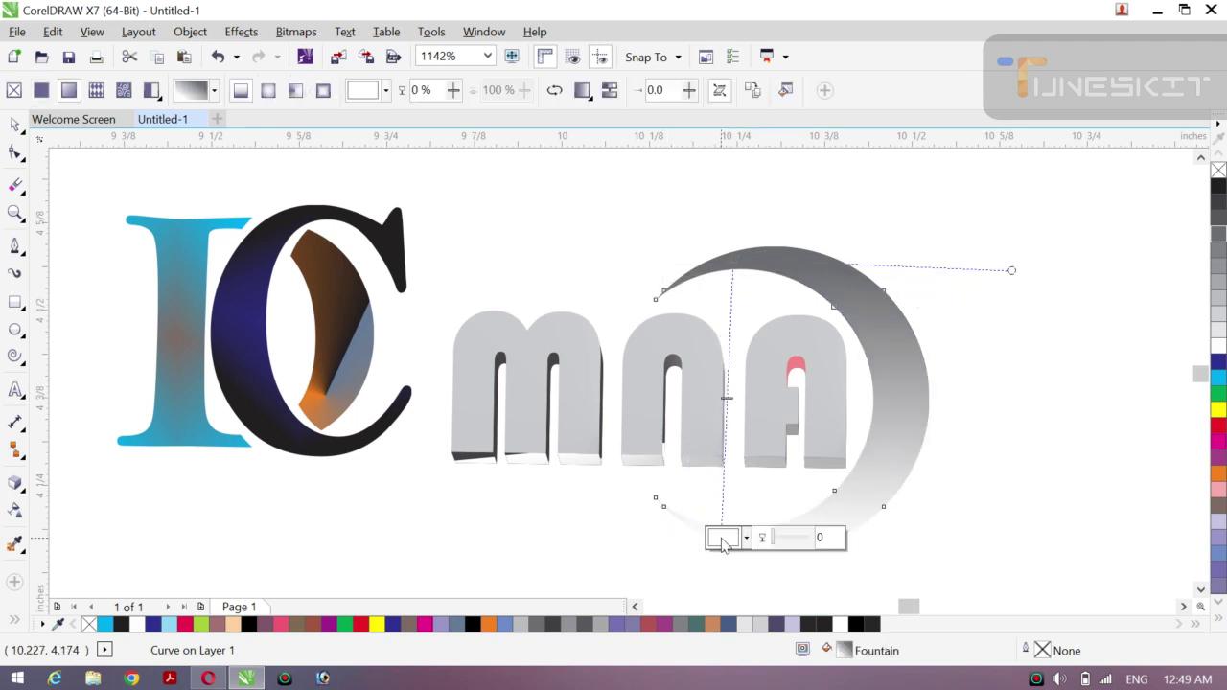
{"action": "left_click", "coordinate": [1221, 273]}
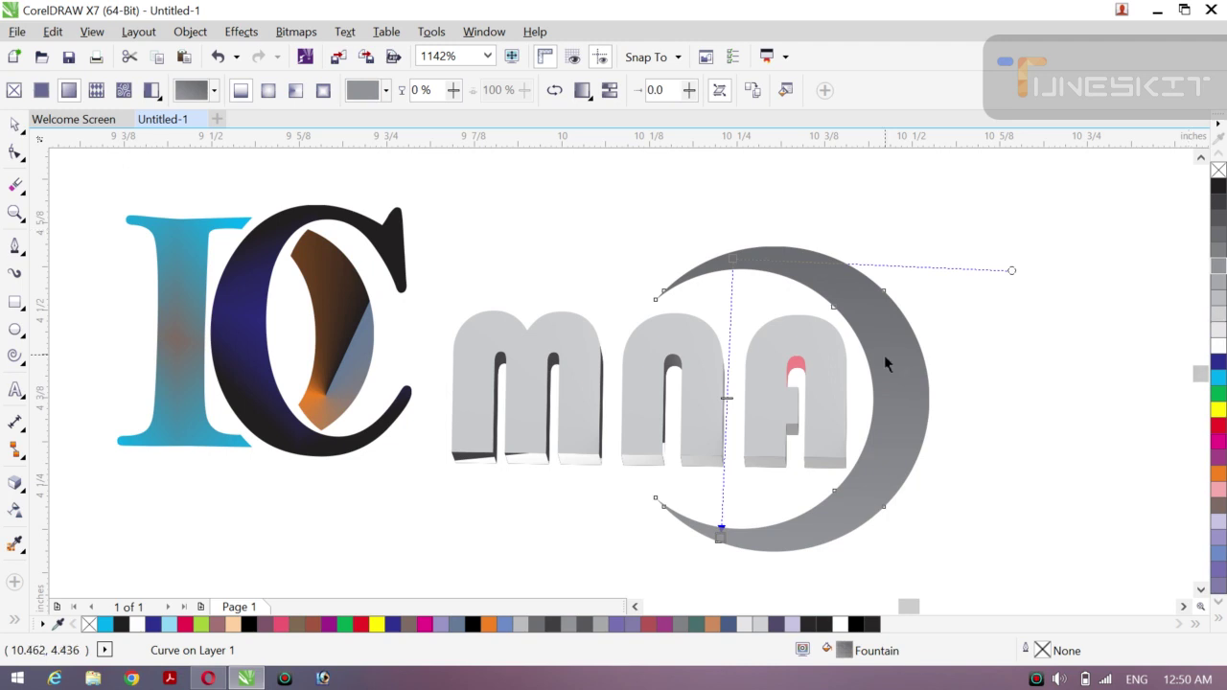
{"action": "left_click", "coordinate": [728, 364]}
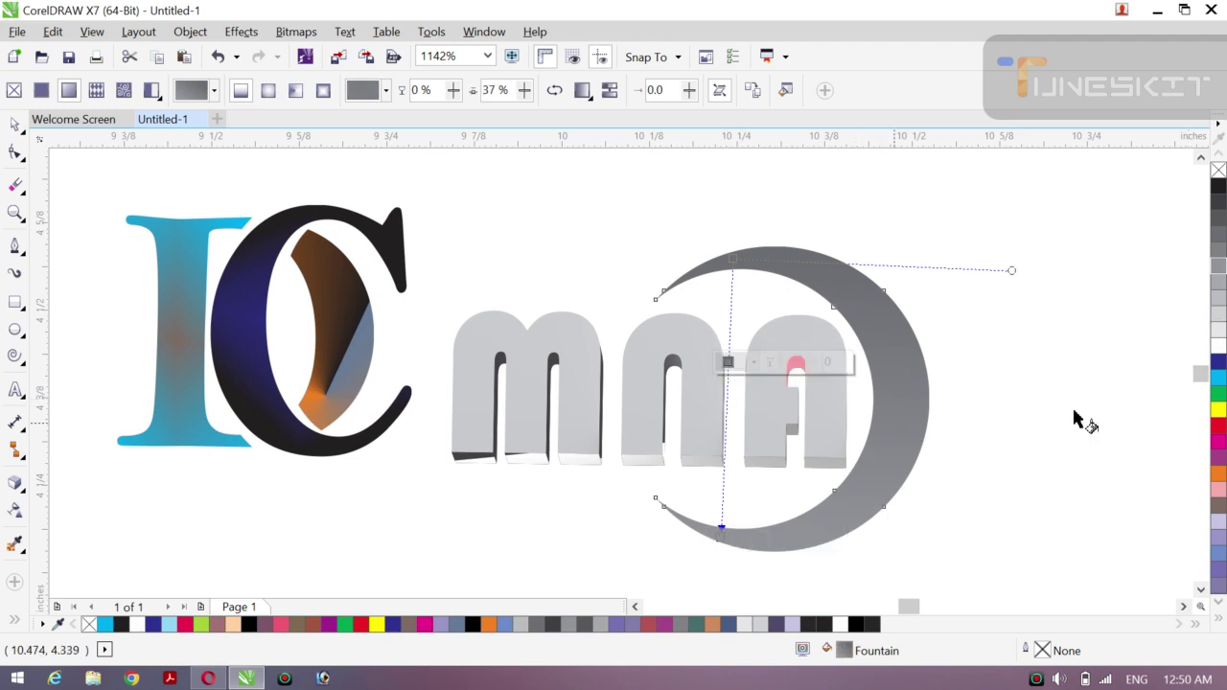
{"action": "left_click", "coordinate": [1219, 285]}
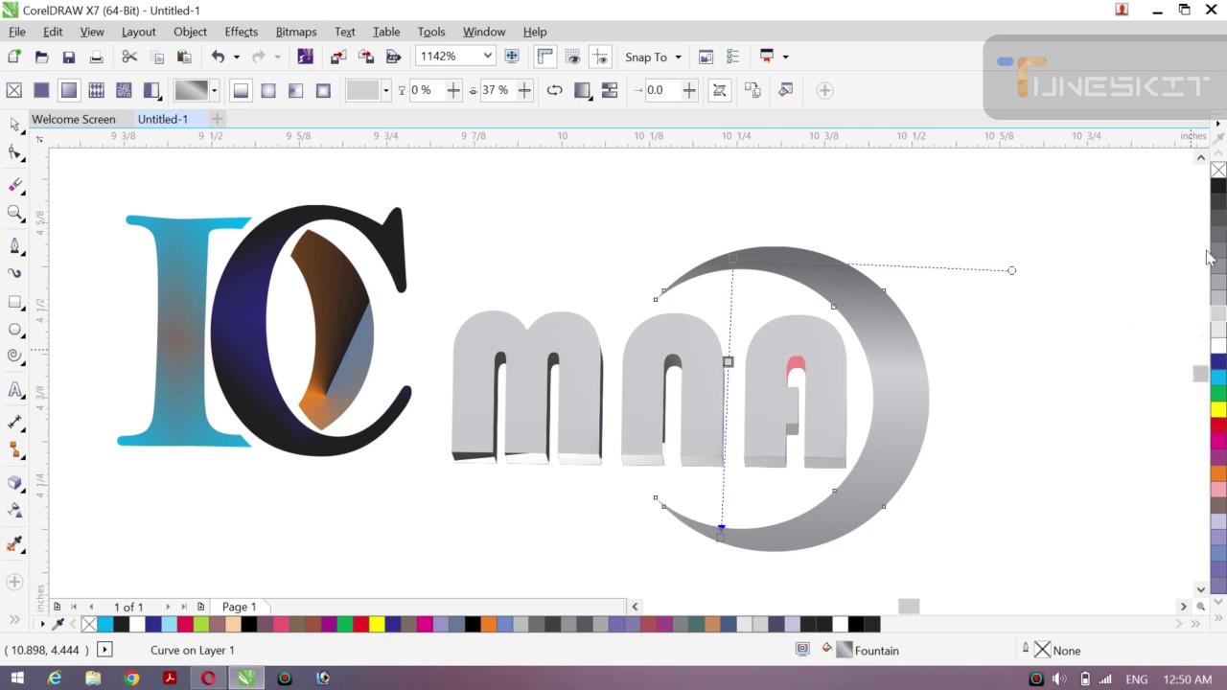
- Change the crescent's fountain fill to conical, shift its centre toward the lower part of the shape and rotate its direction
{"action": "left_click", "coordinate": [296, 90]}
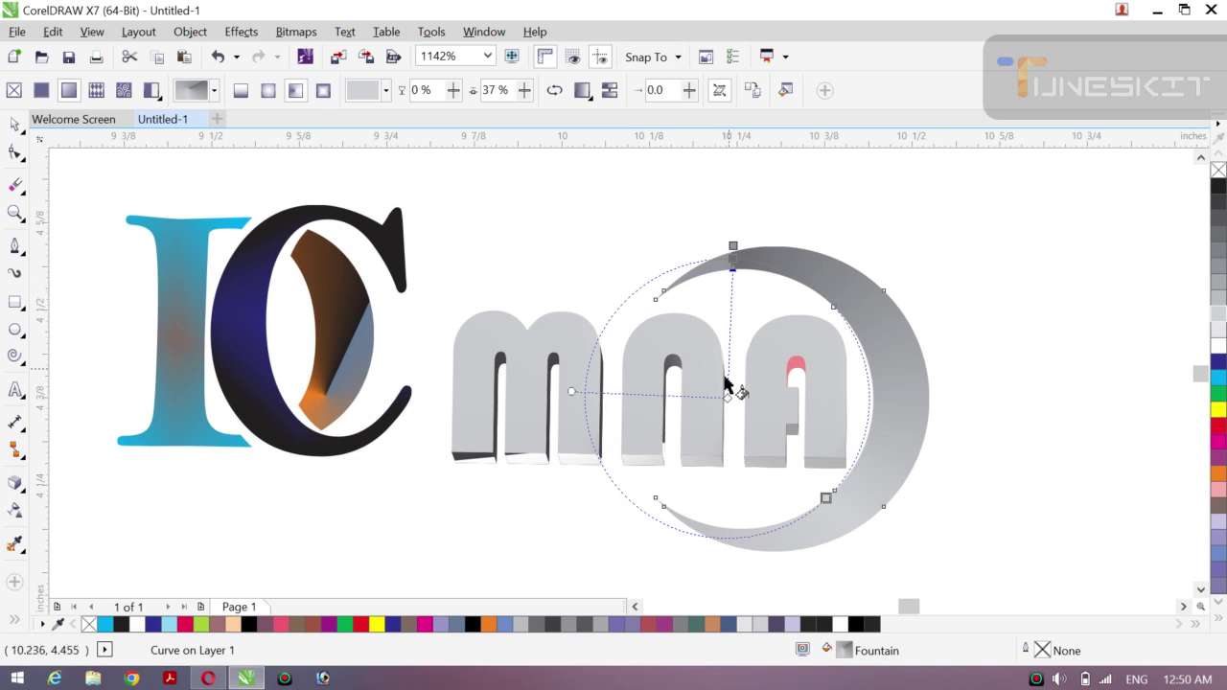
{"action": "left_click_drag", "start_coordinate": [729, 396], "coordinate": [803, 473]}
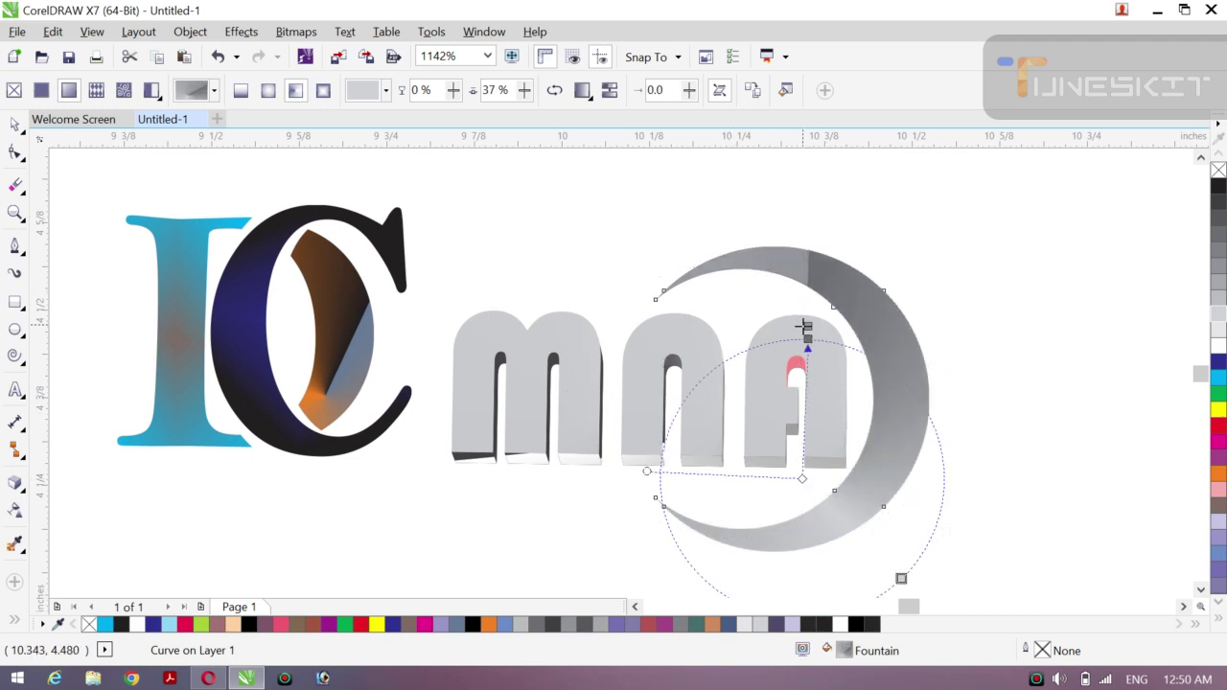
{"action": "left_click_drag", "start_coordinate": [804, 326], "coordinate": [986, 441]}
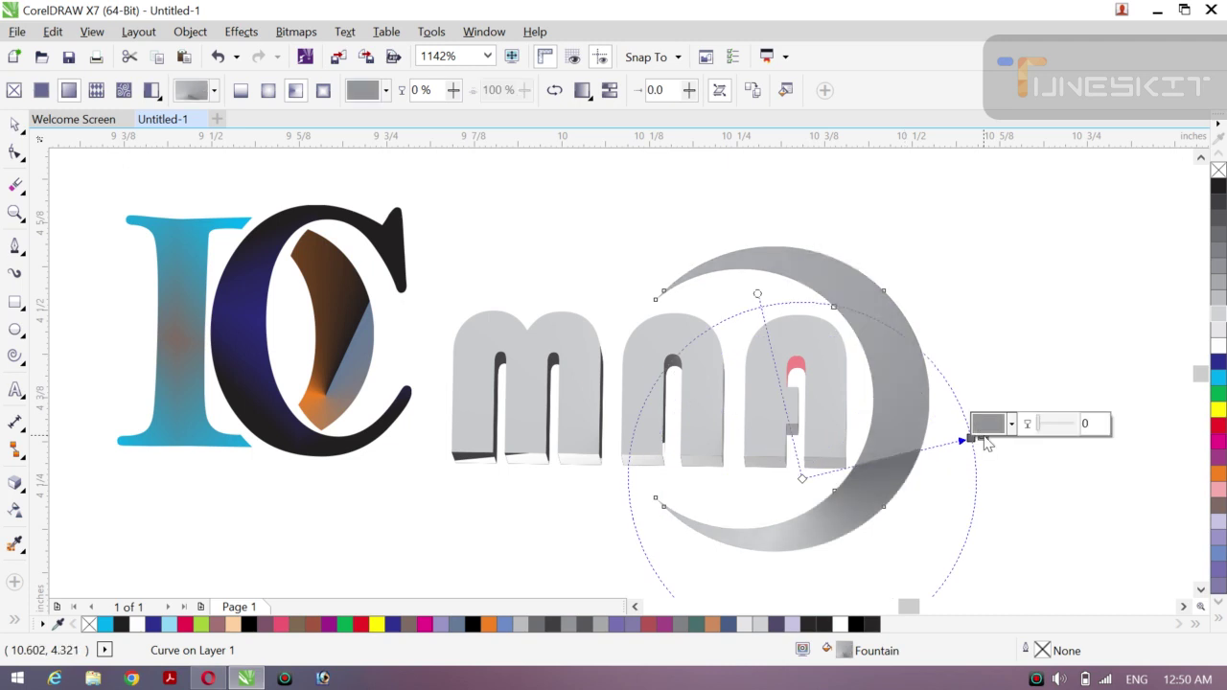
{"action": "scroll", "coordinate": [988, 441], "scroll_direction": "down", "scroll_amount": 3}
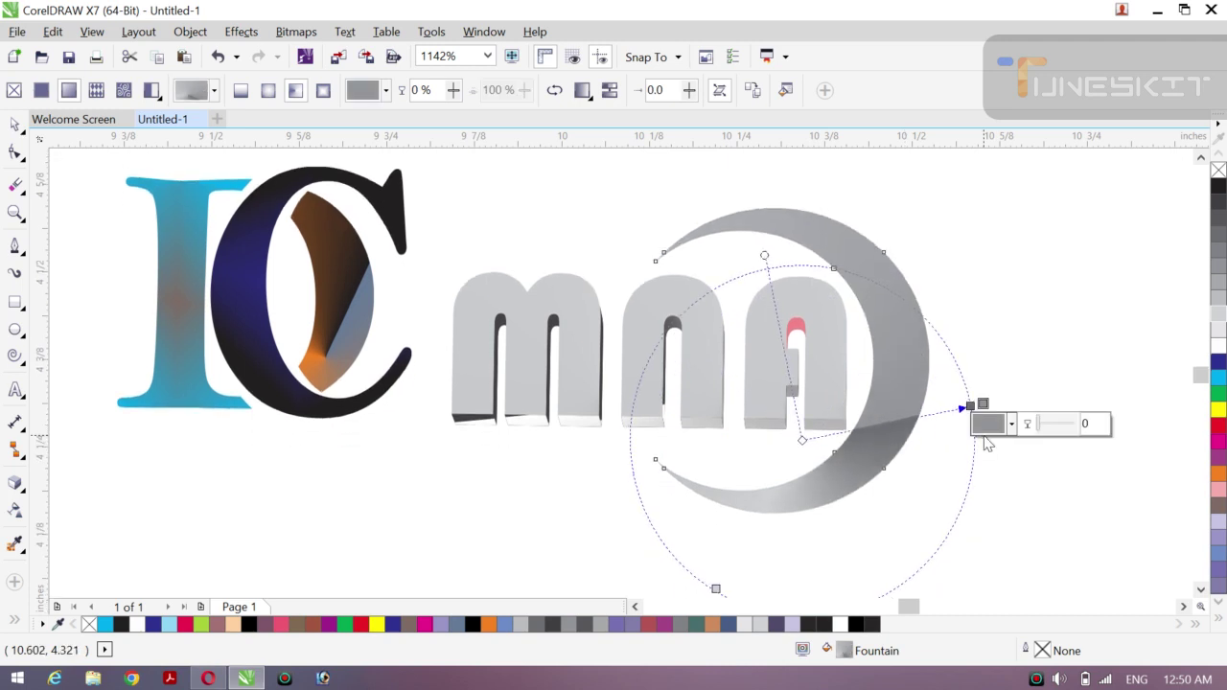
{"action": "left_click_drag", "start_coordinate": [982, 408], "coordinate": [623, 536]}
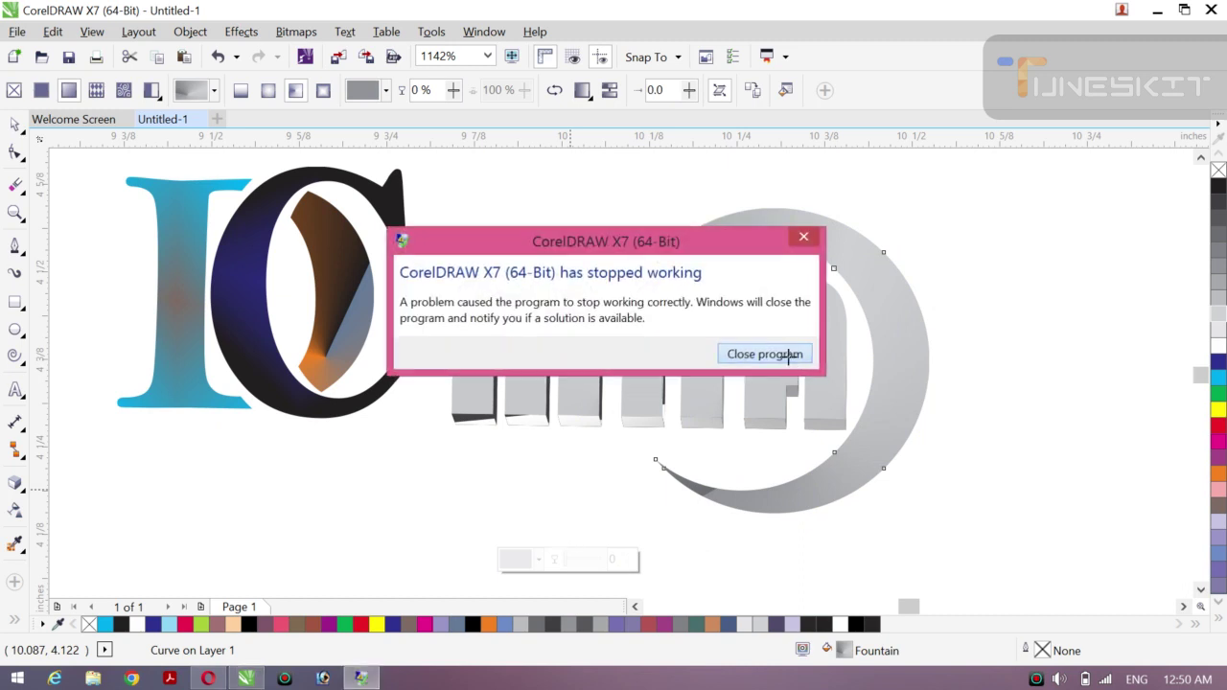
- Close the crashed CorelDRAW program
{"action": "left_click", "coordinate": [788, 355]}
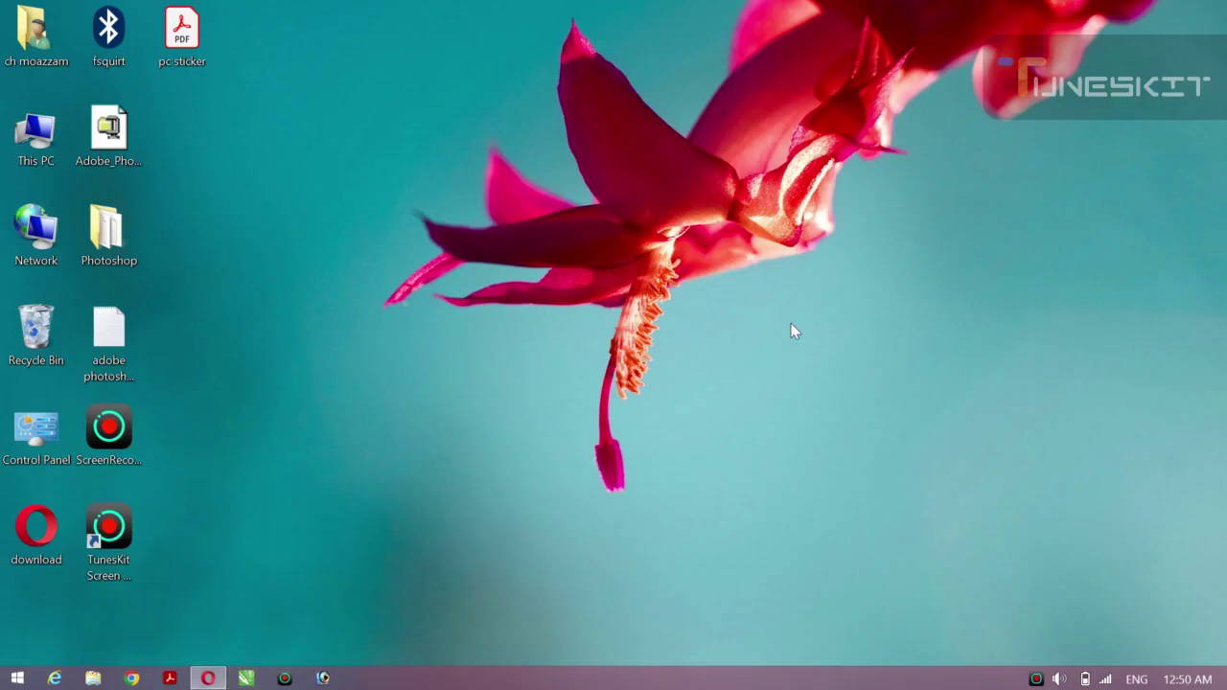